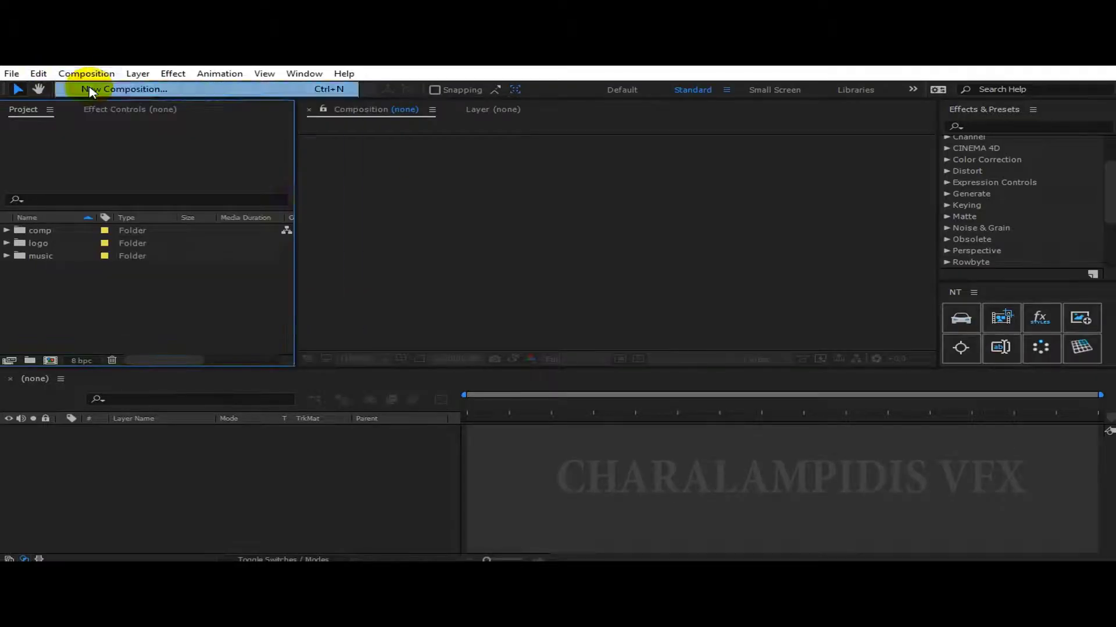
- Create a 1920×1080, 25 fps, 15-second composition named final
key("ctrl+n")
type("f")
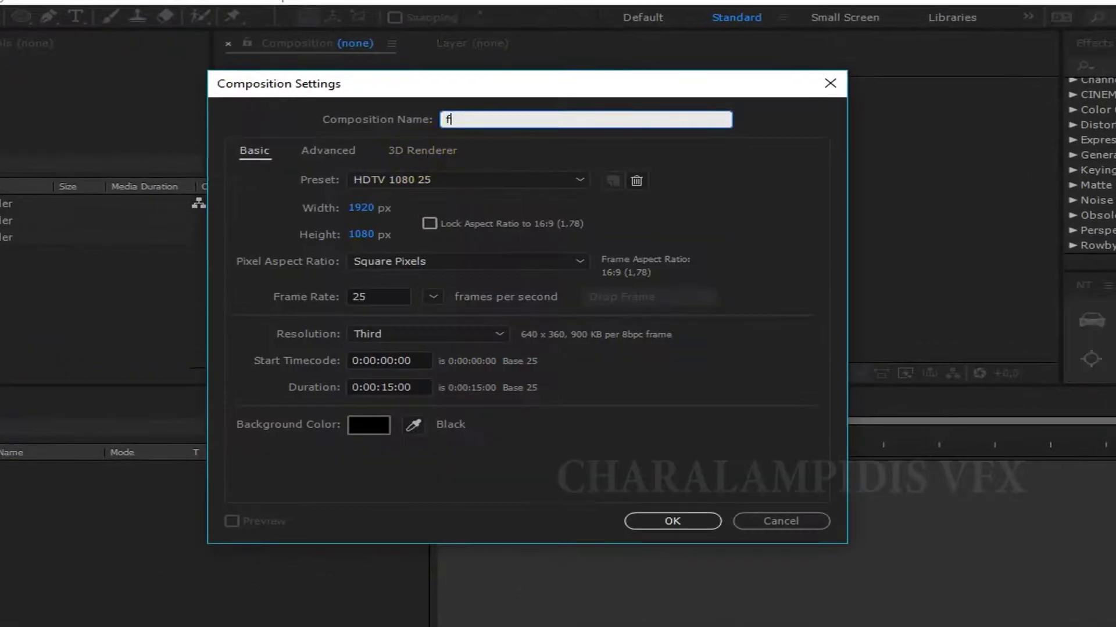
type("inal")
left_click(390, 388)
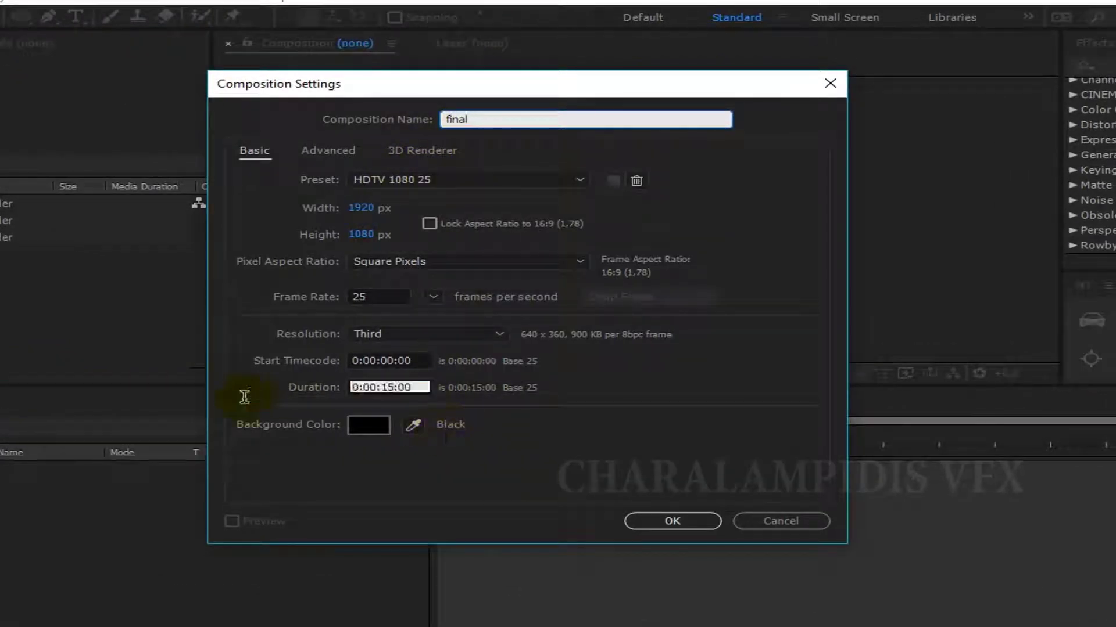
left_click(360, 234)
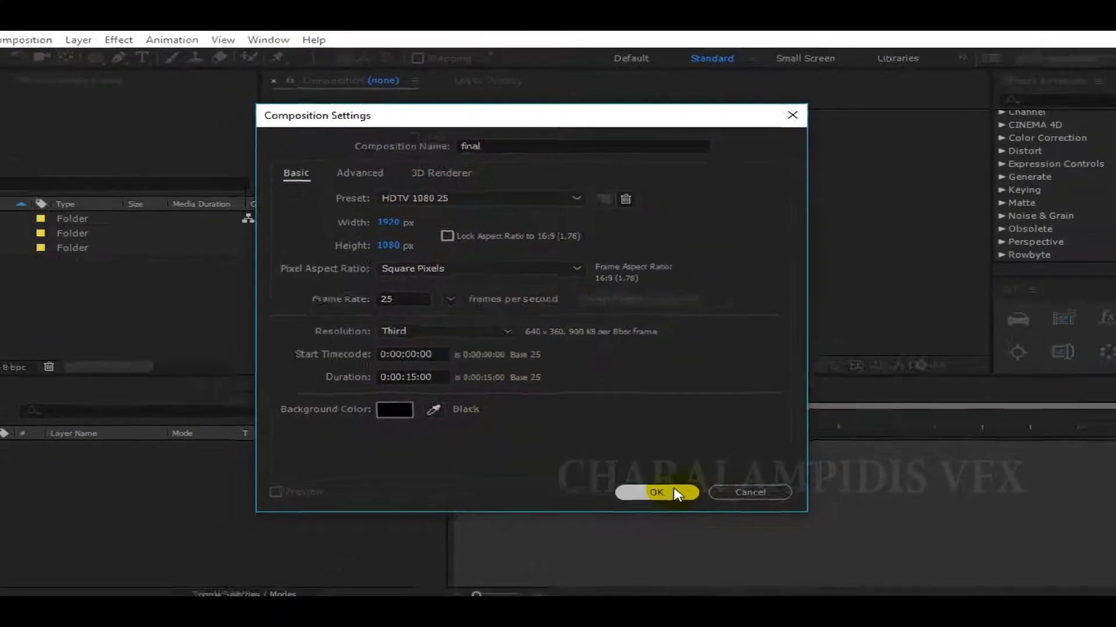
left_click(677, 521)
- Create a second composition named BG with the same settings
left_click(86, 73)
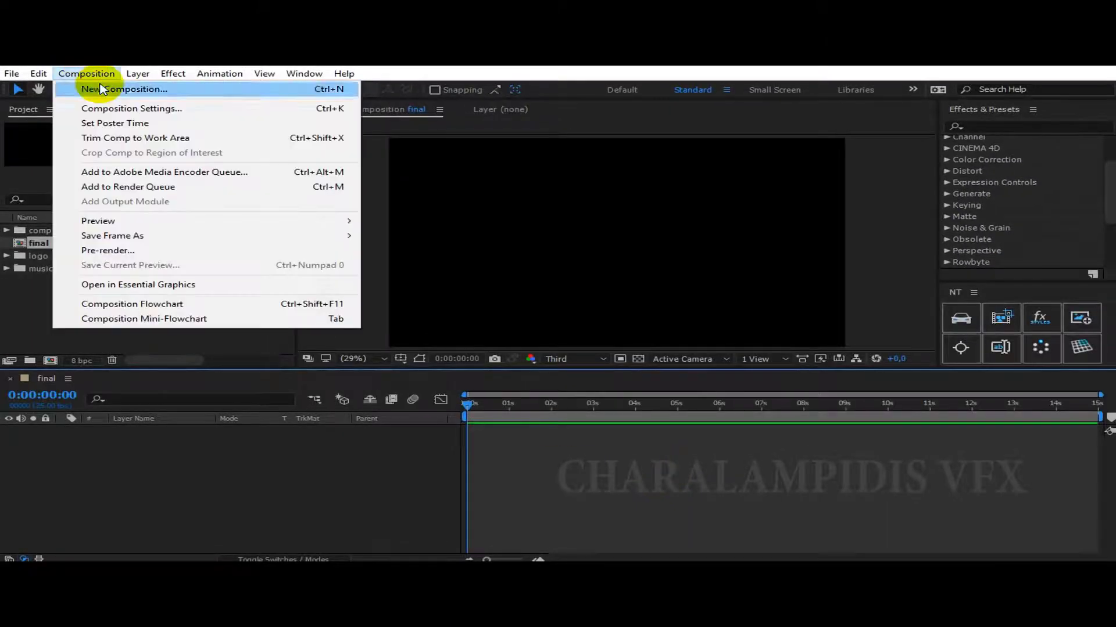
left_click(93, 87)
type("BG")
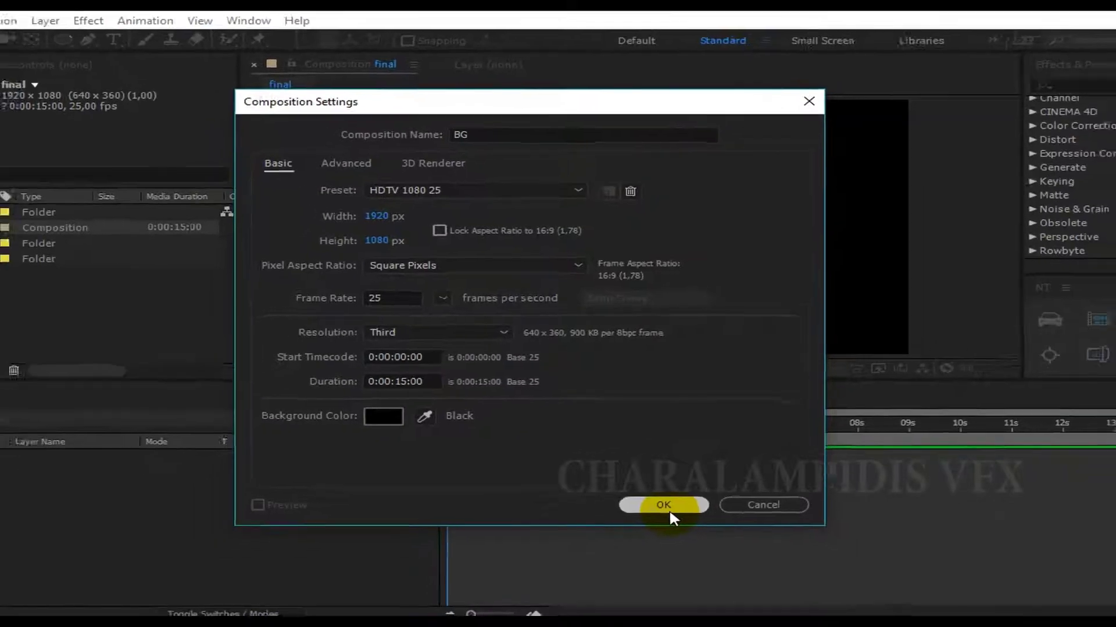
left_click(674, 521)
- Add a full-frame black solid named banground to the BG timeline
right_click(264, 480)
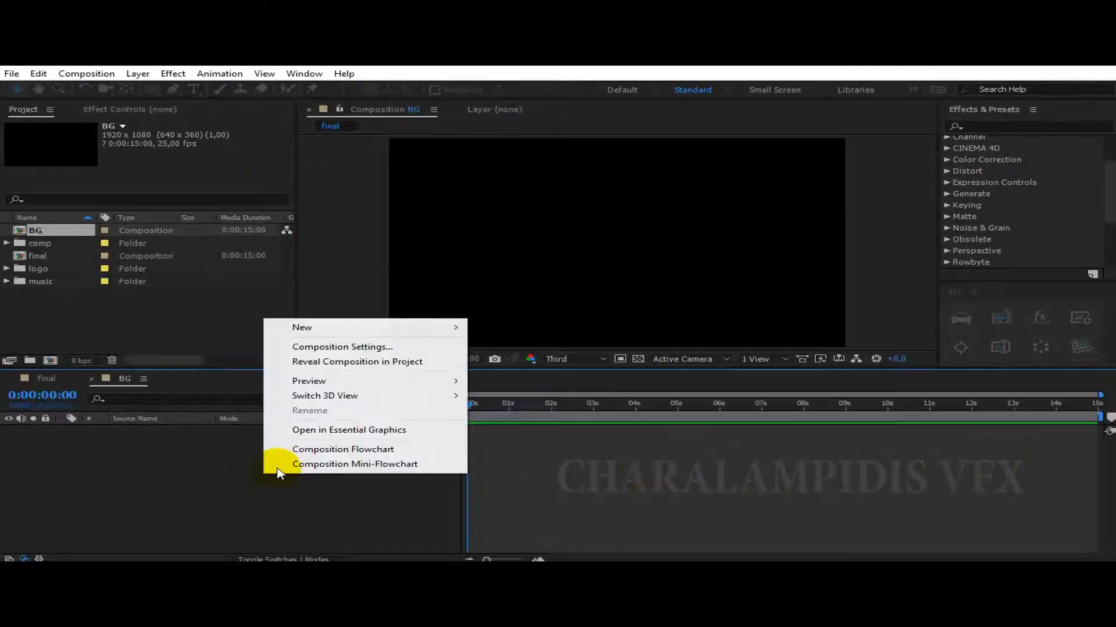
mouse_move(399, 329)
left_click(506, 348)
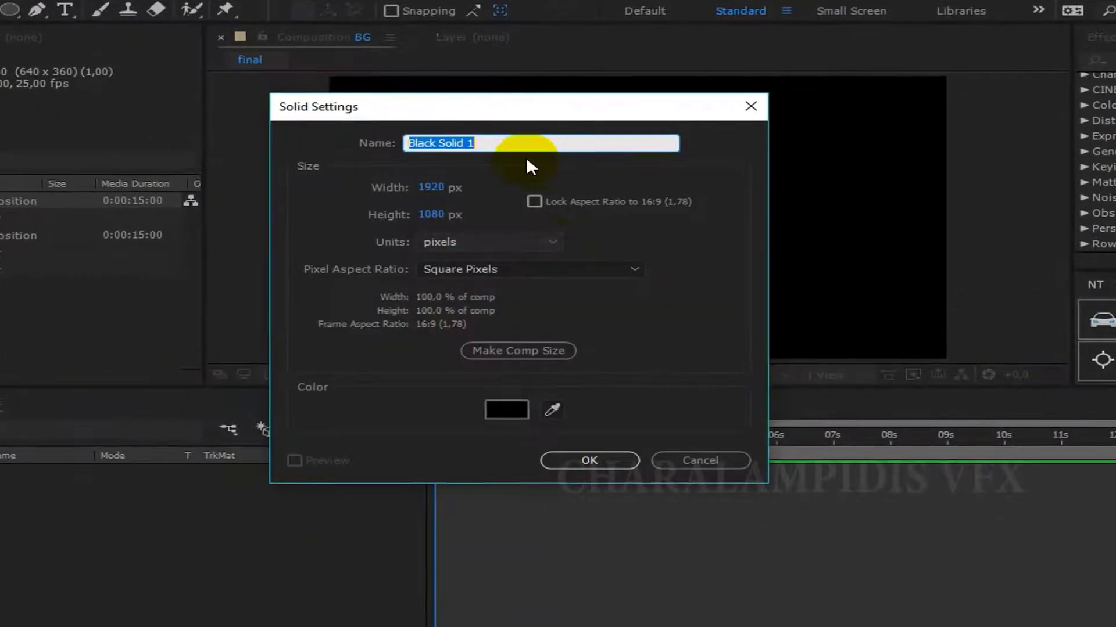
type("banground")
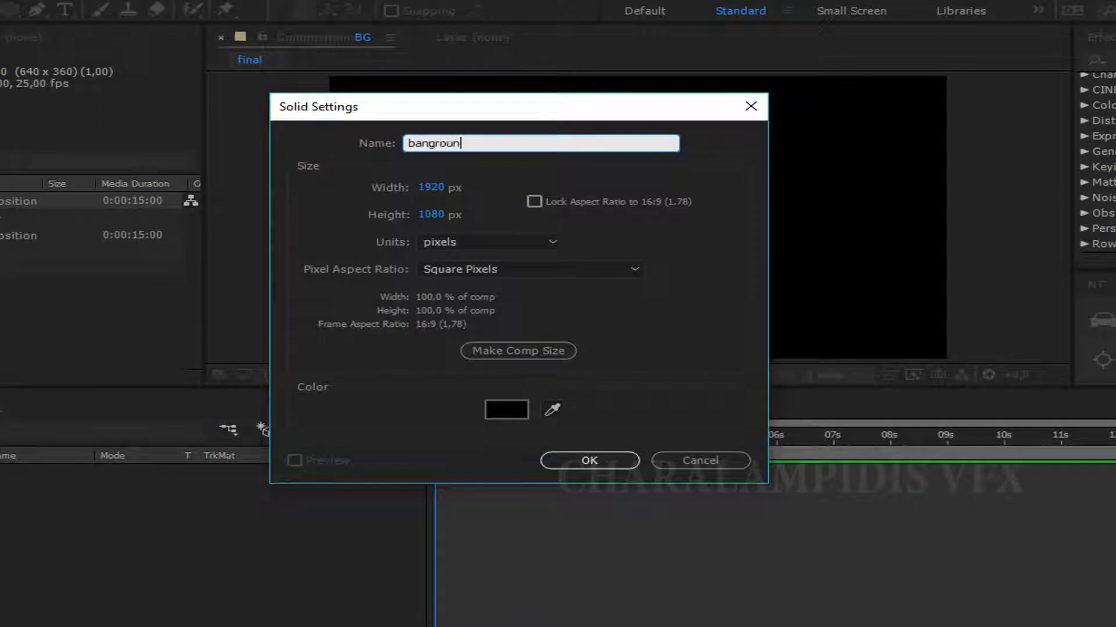
left_click(589, 460)
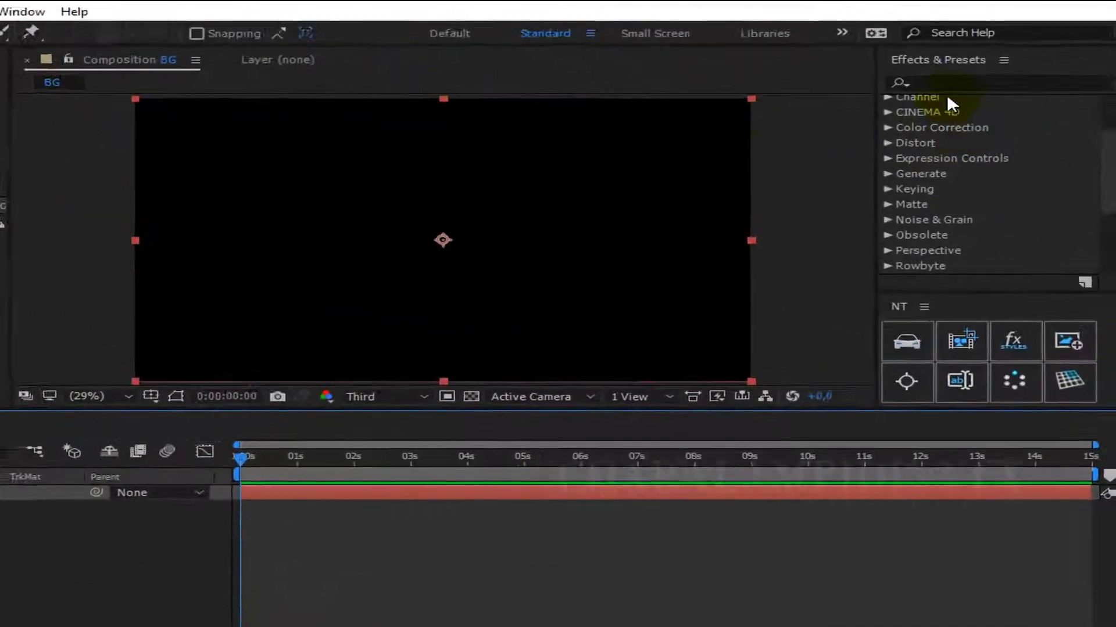
- Apply Gradient Ramp to the banground layer and set its shape to Radial Ramp
left_click(985, 126)
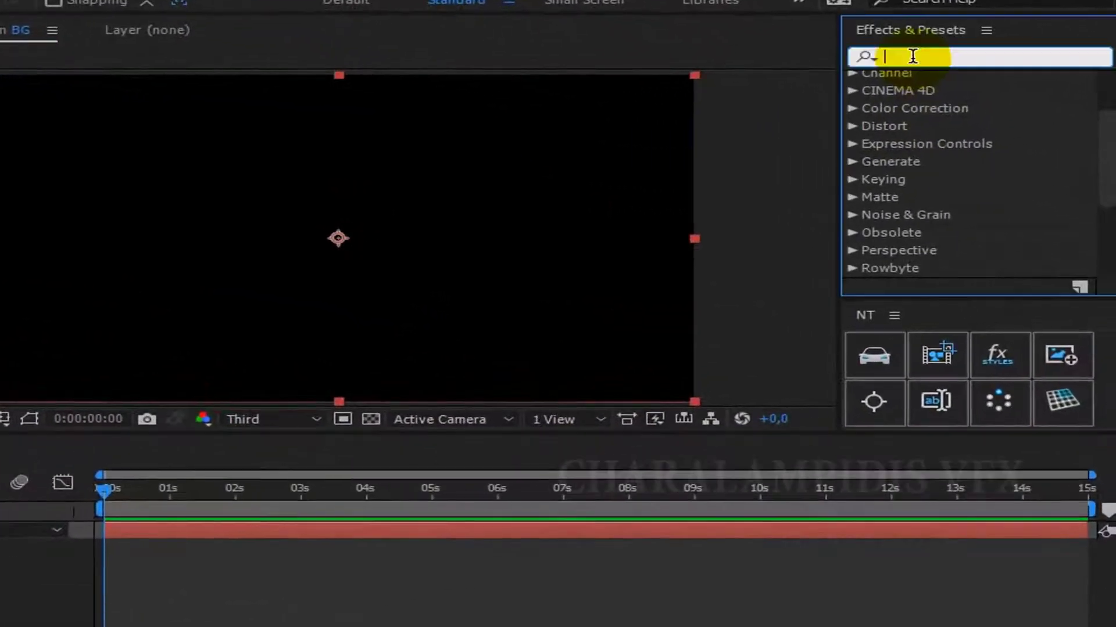
type("ramp")
left_click_drag(964, 100, 26, 472)
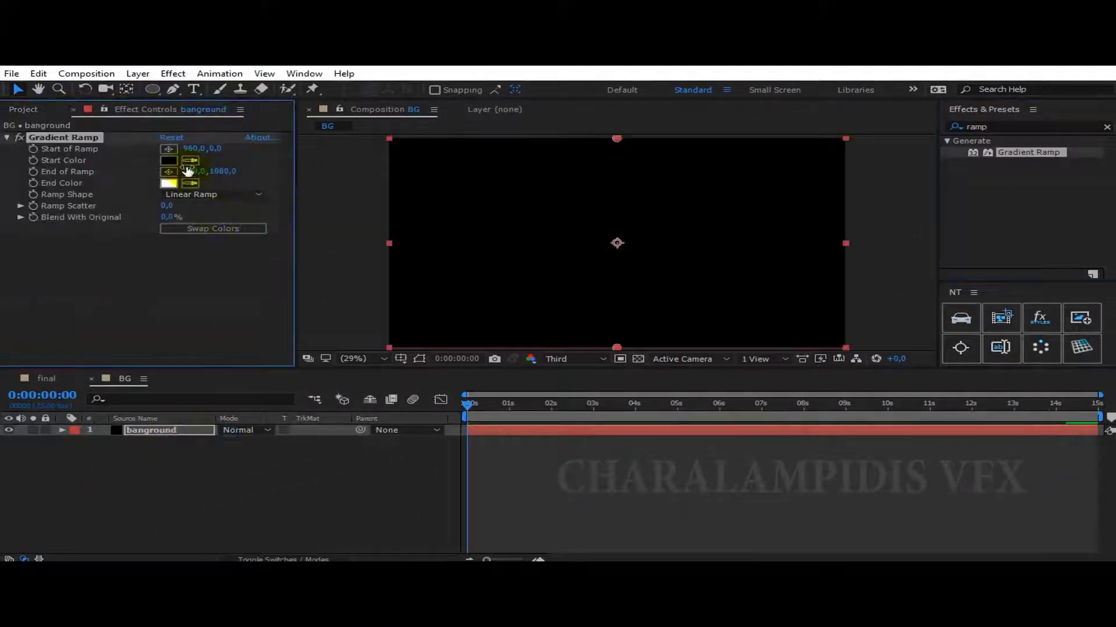
left_click(202, 197)
left_click(210, 224)
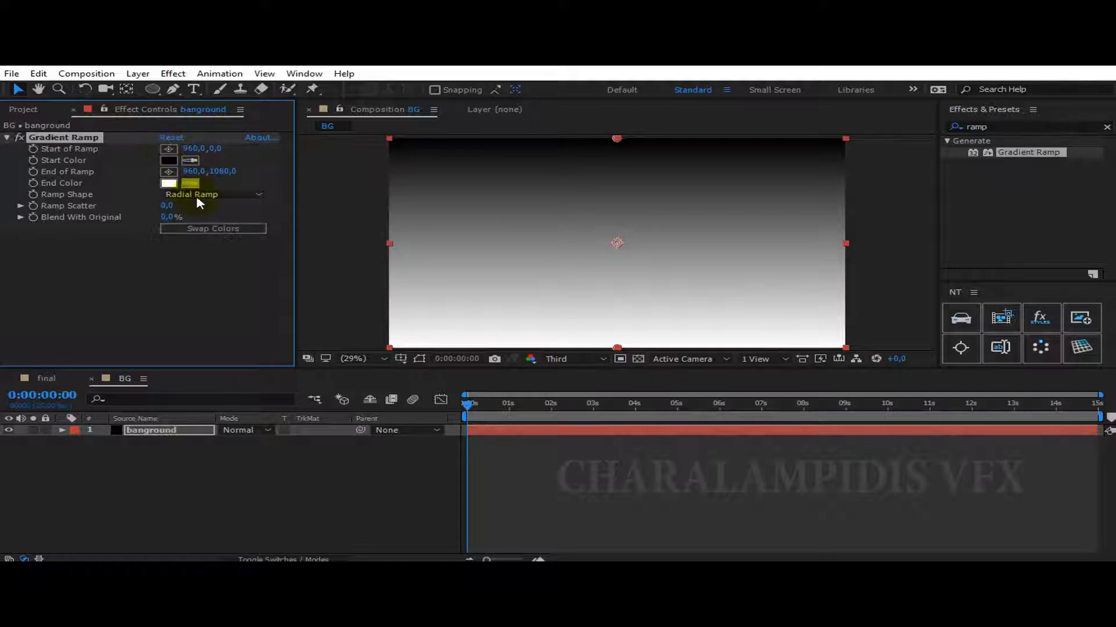
- Set the ramp End Color to dark blue 000027 and centre the Start of Ramp
left_click(168, 183)
left_click(248, 142)
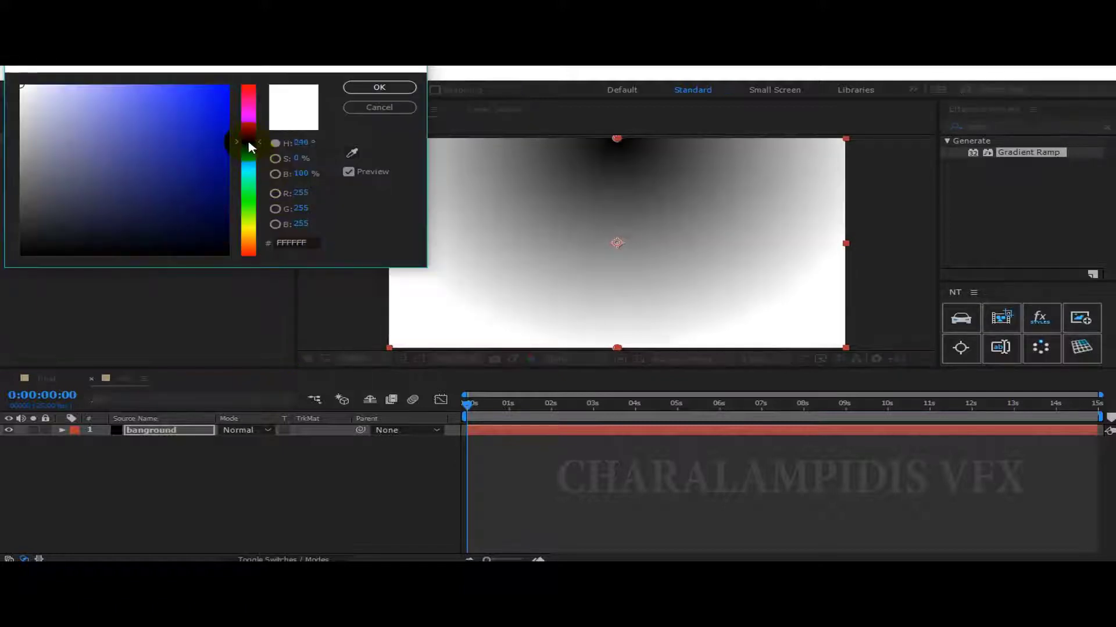
left_click_drag(233, 211, 232, 229)
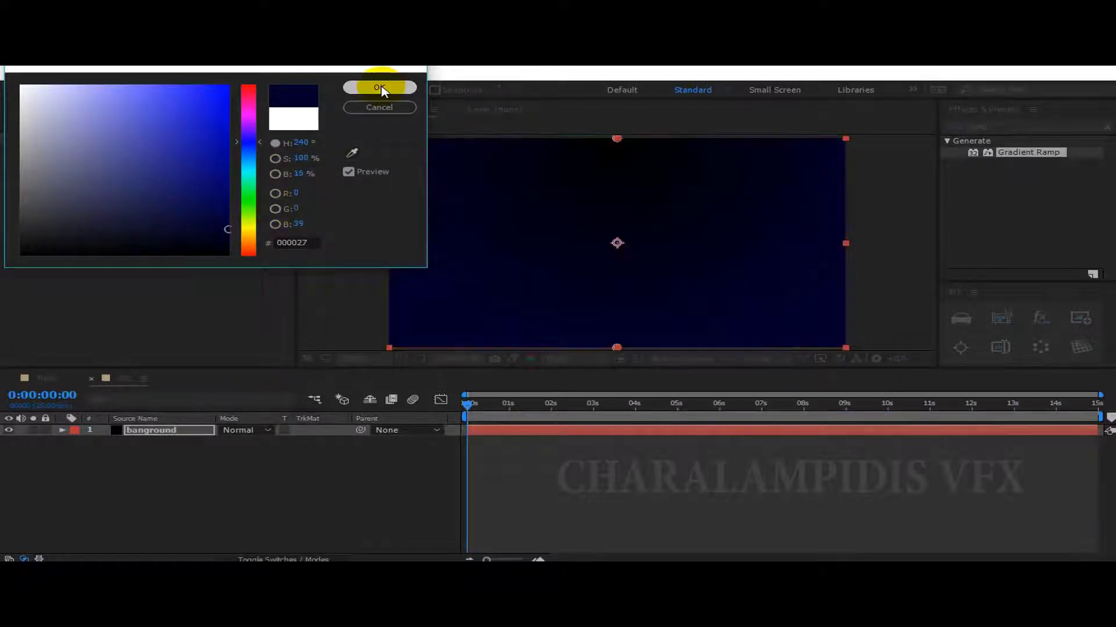
left_click(379, 87)
left_click(616, 243)
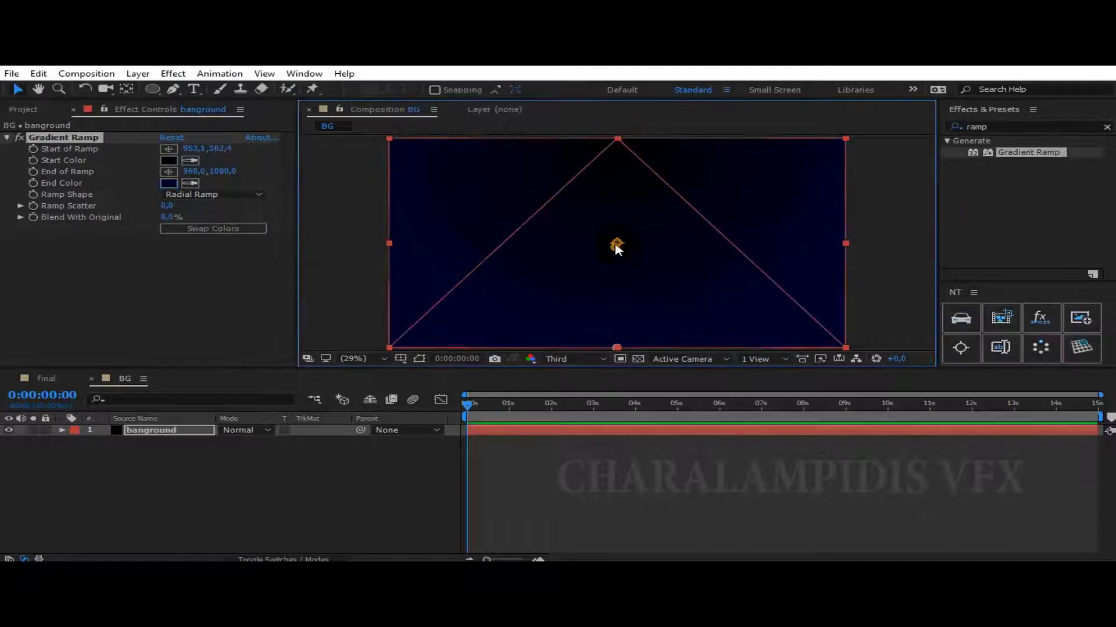
left_click_drag(618, 245, 618, 245)
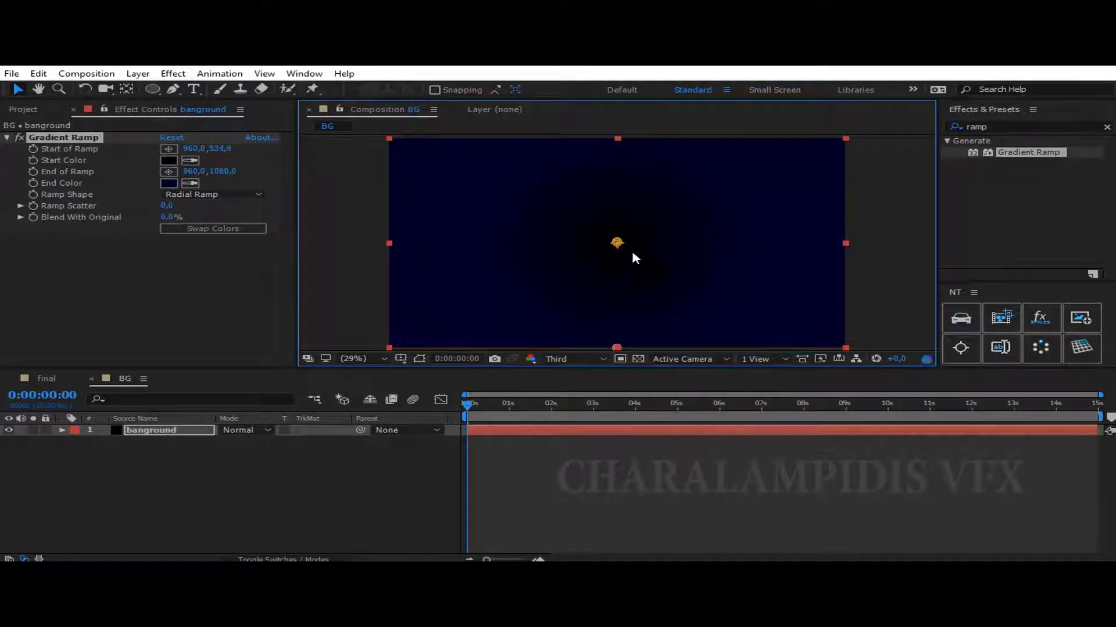
left_click(93, 76)
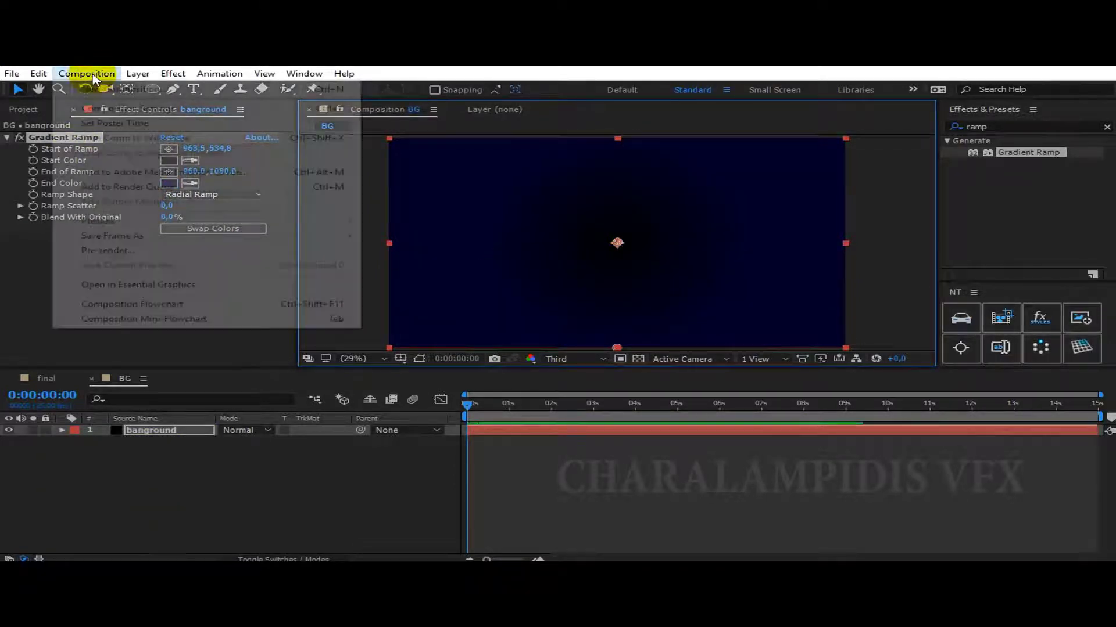
left_click(128, 90)
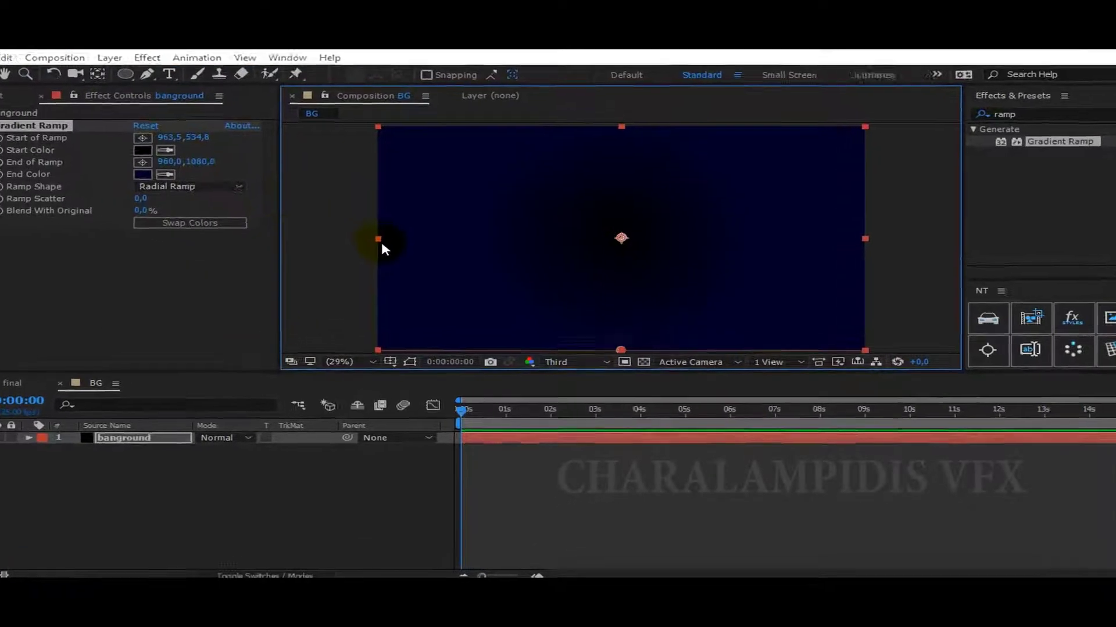
- Create a music place composition and add track.mp3 from the music folder to it
type("music place")
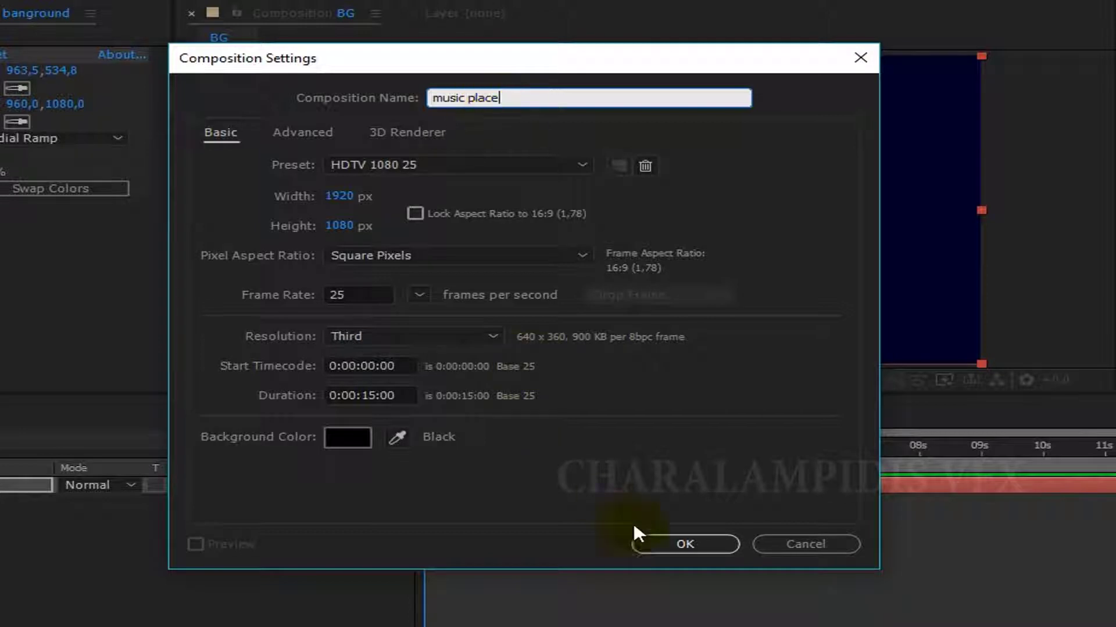
left_click(678, 540)
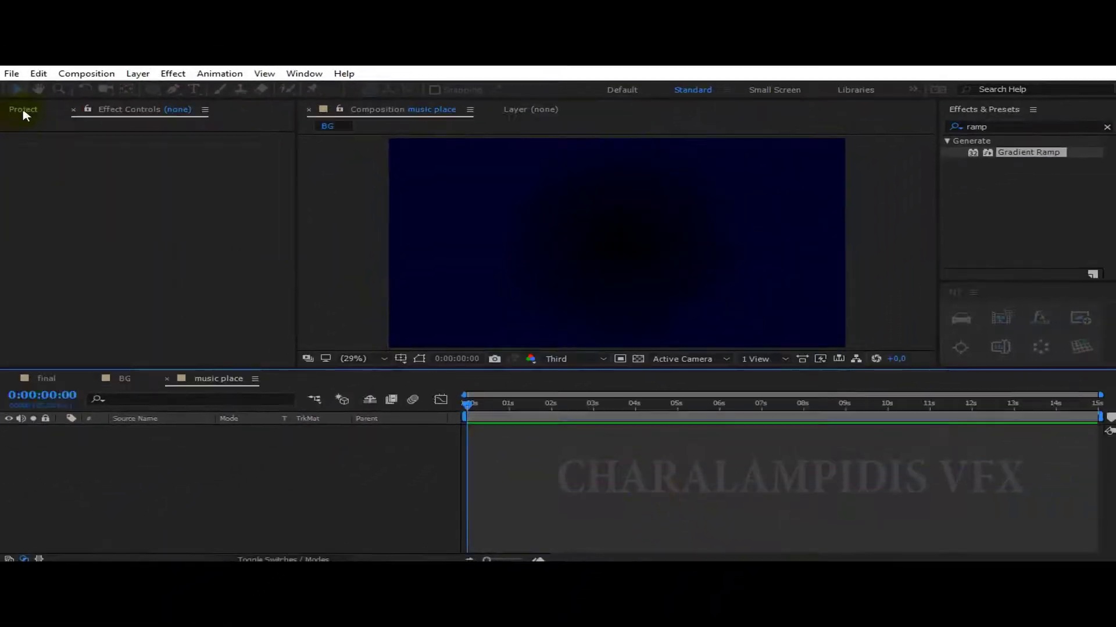
left_click(24, 113)
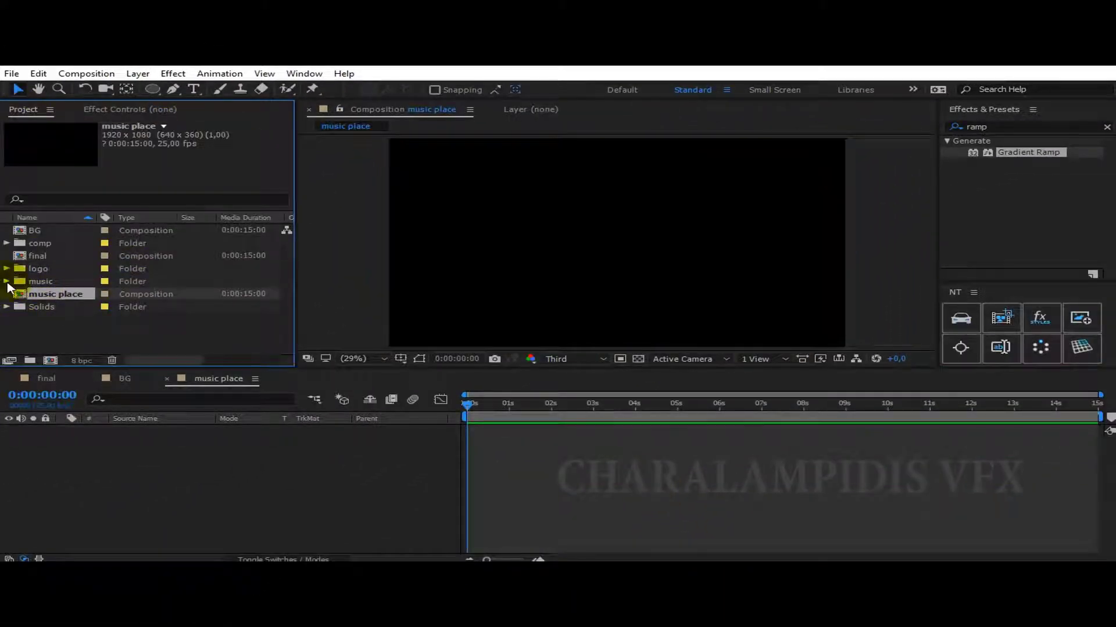
left_click(6, 281)
left_click_drag(67, 294, 124, 444)
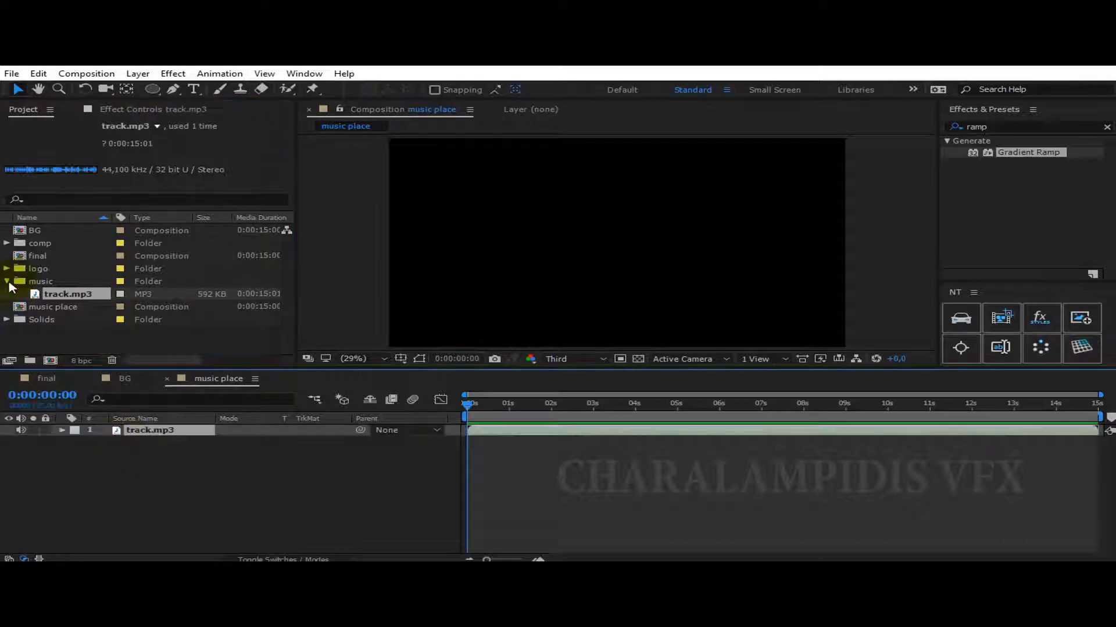
left_click(6, 282)
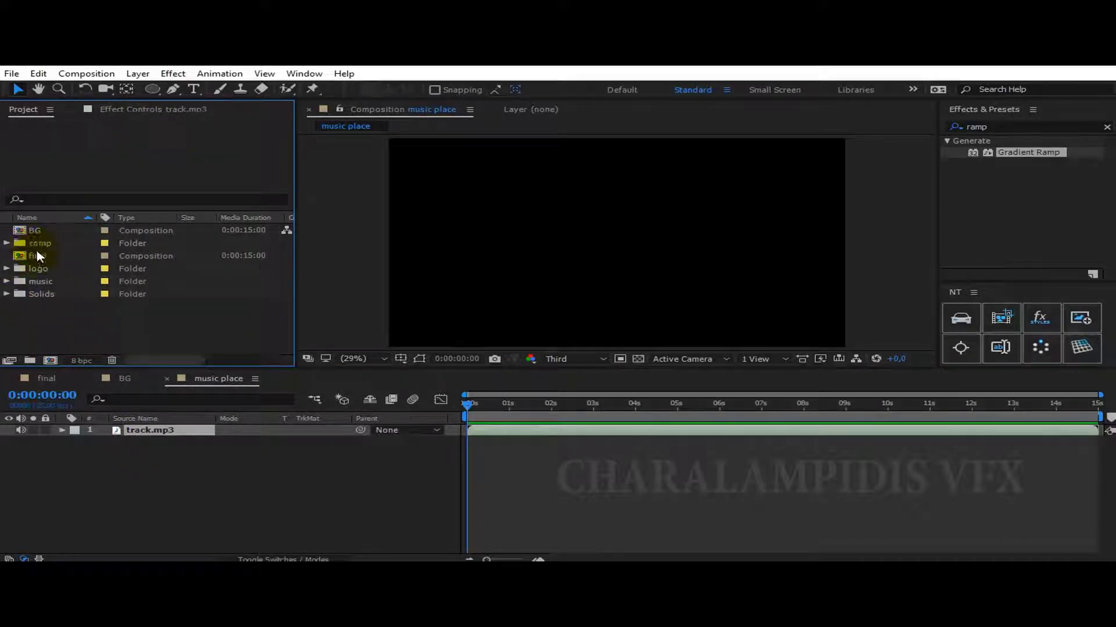
- Remove BG from the project list and create a new composition named spin
left_click(35, 231)
key("Delete")
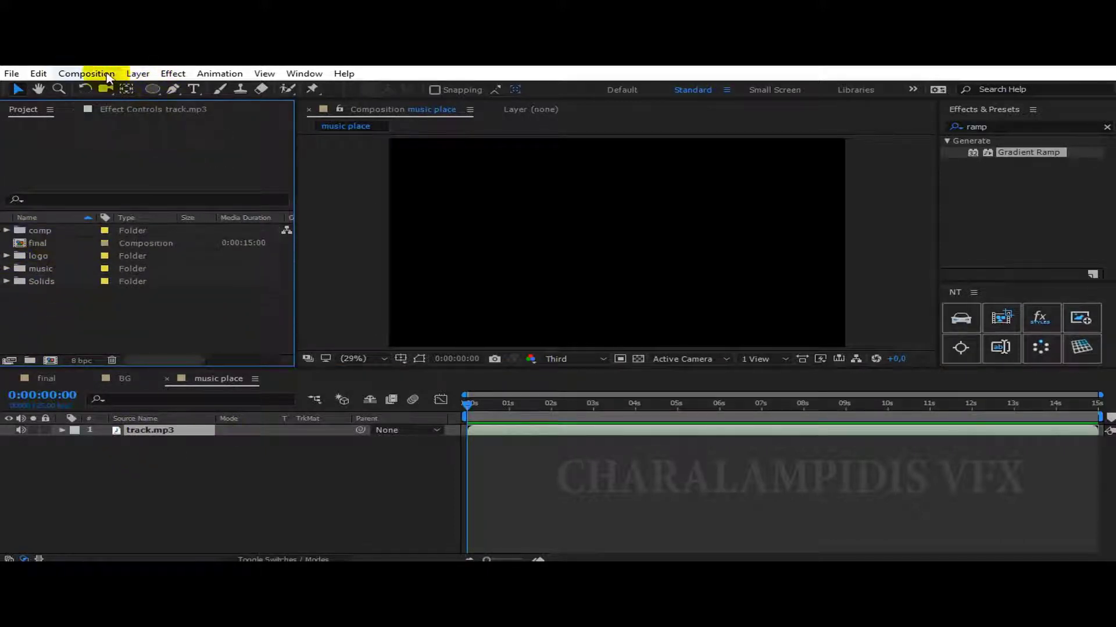
left_click(107, 74)
left_click(122, 85)
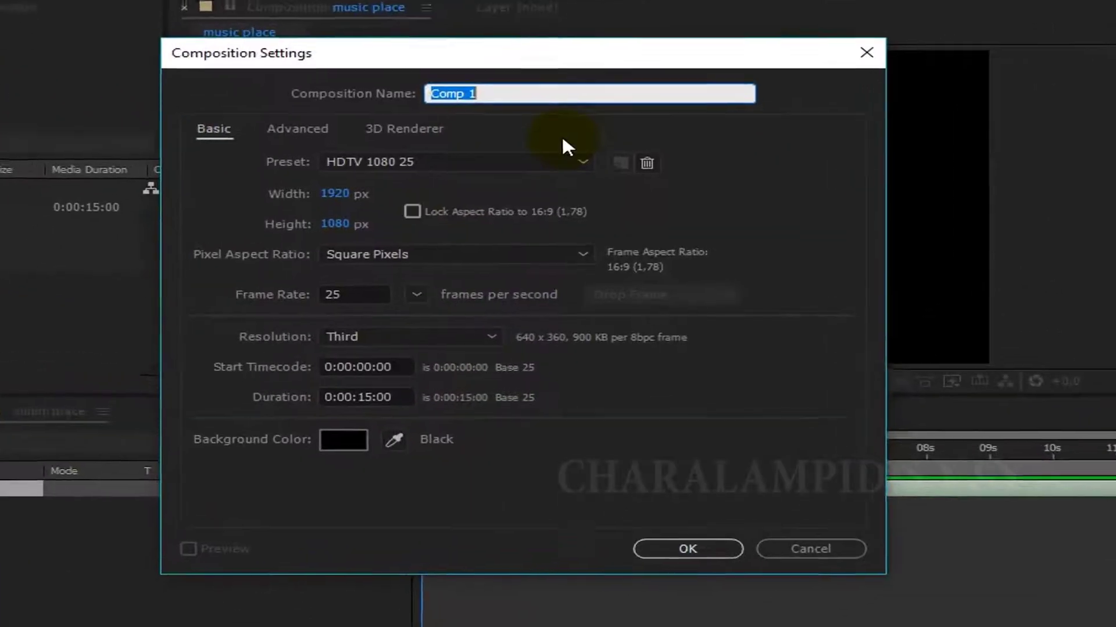
type("spin")
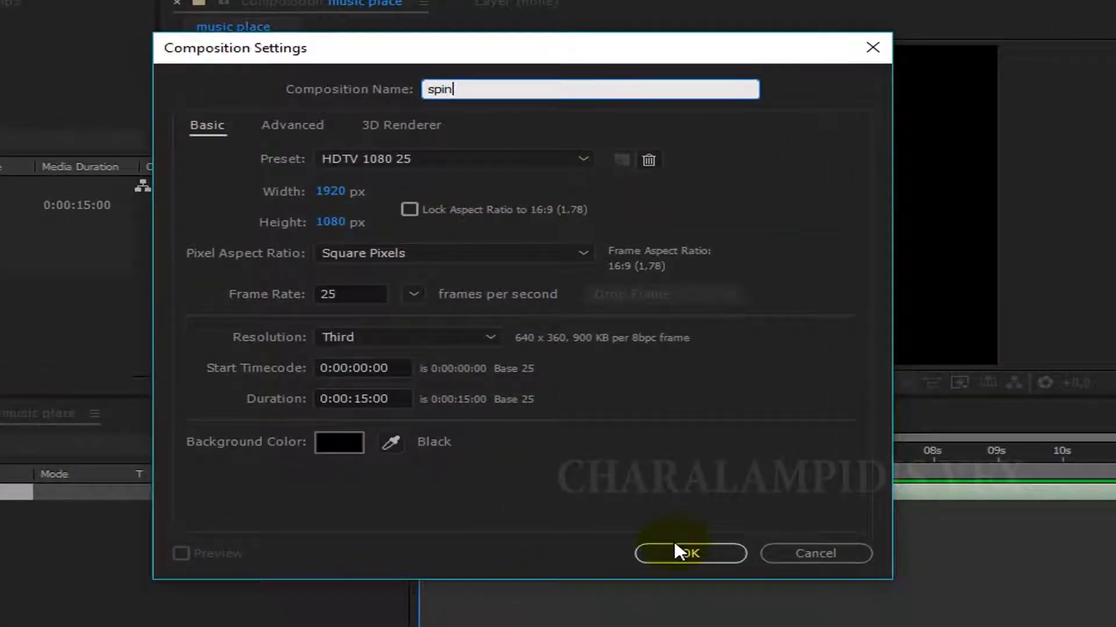
left_click(675, 544)
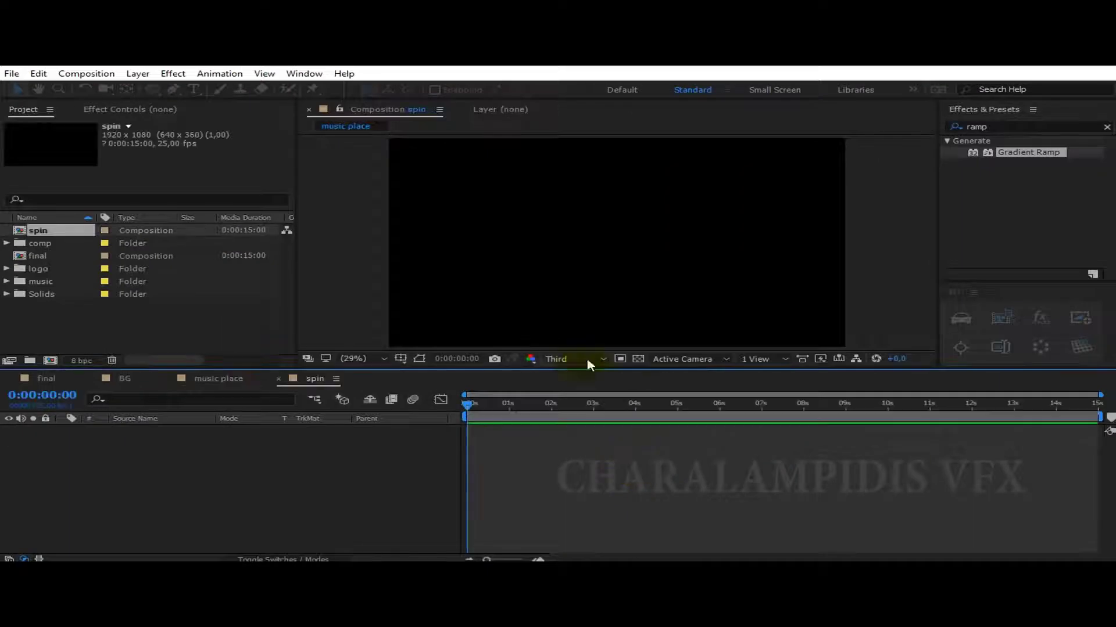
- Add a black solid layer named vegas to the spin composition
right_click(296, 491)
mouse_move(462, 341)
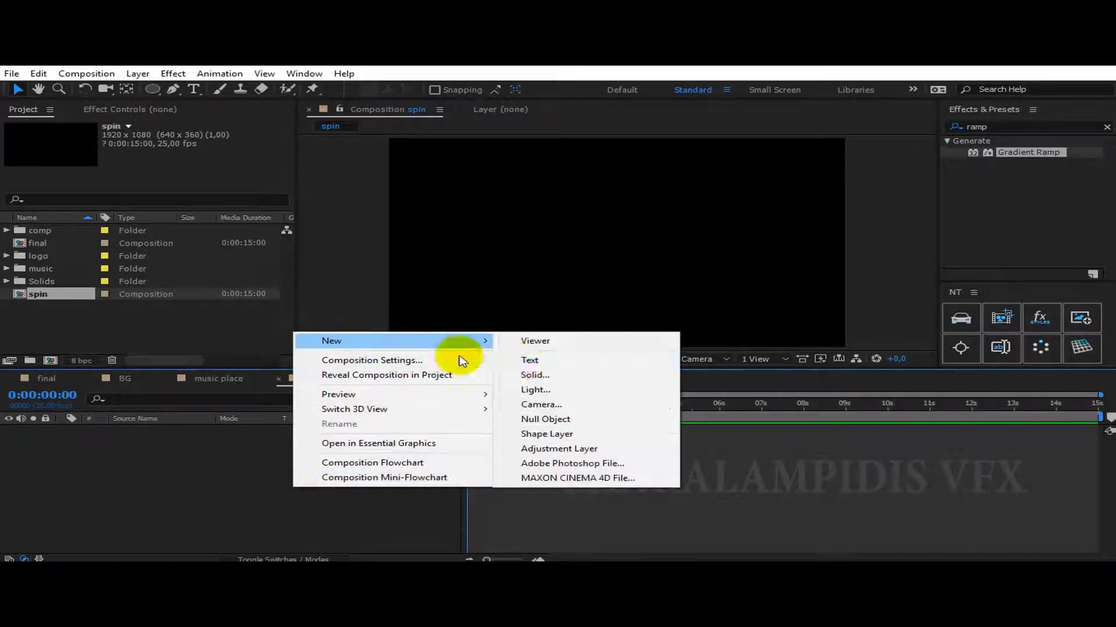
left_click(531, 376)
type("vegas")
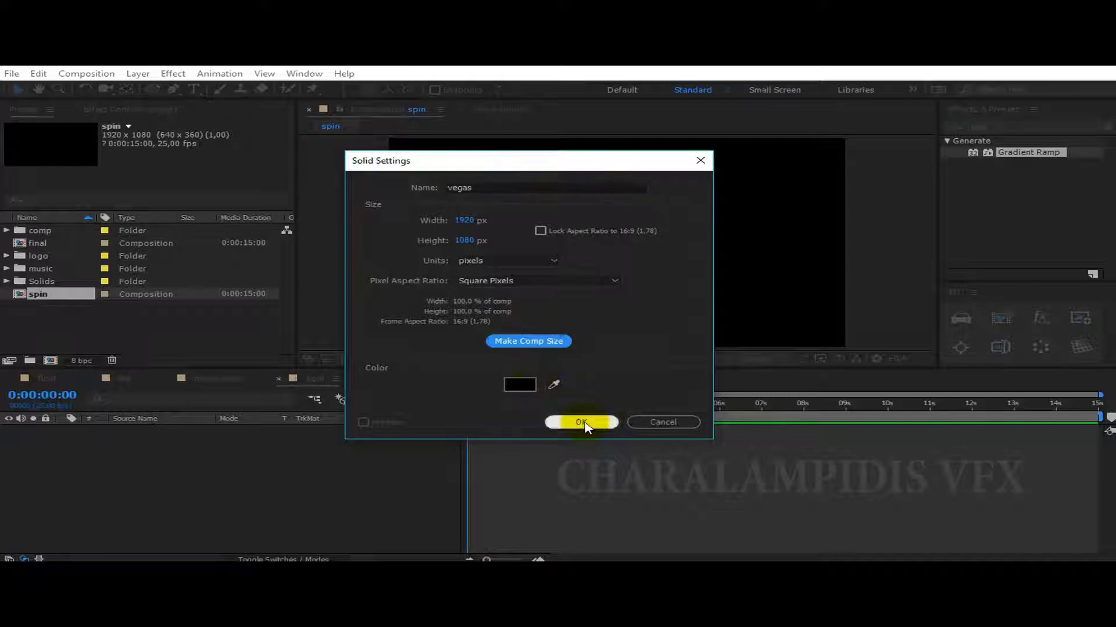
left_click(581, 422)
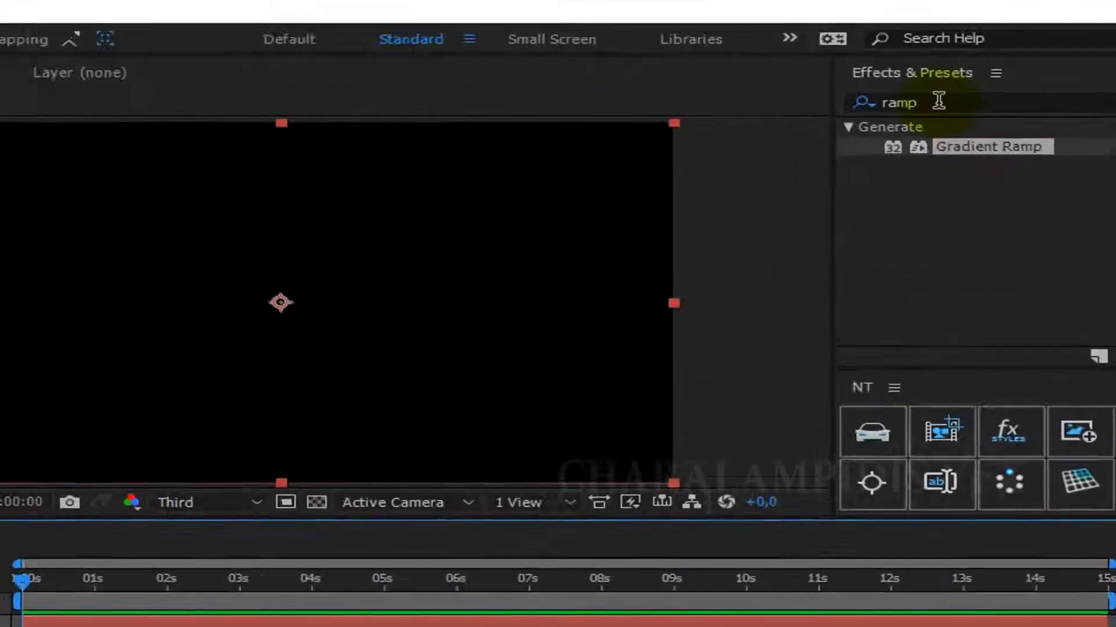
- Apply the Vegas effect to the vegas layer
left_click(865, 103)
type("vegas")
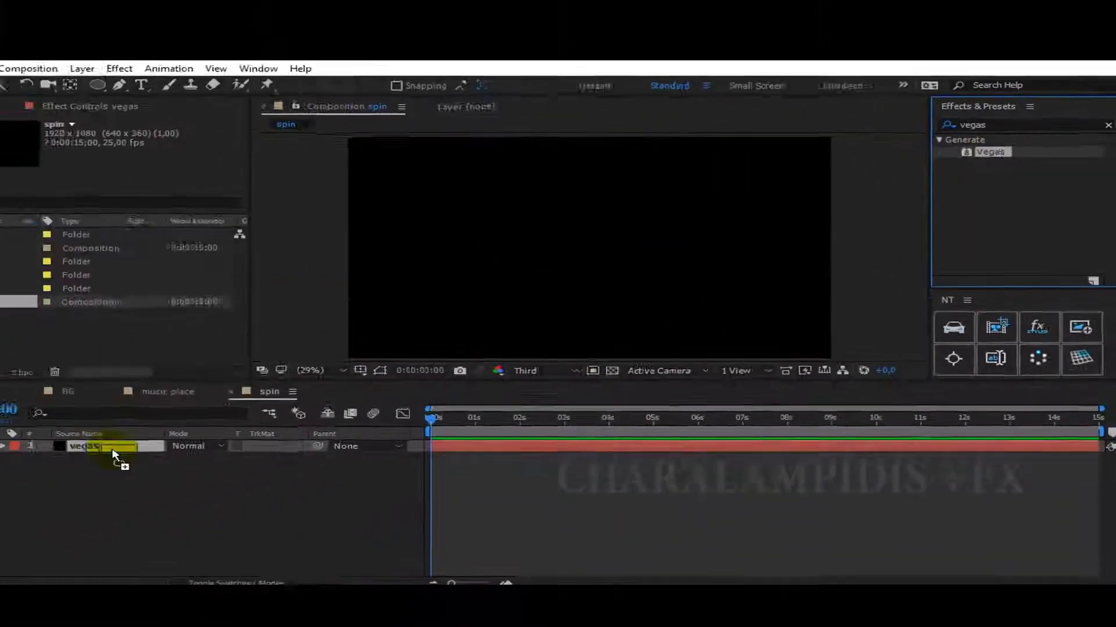
left_click_drag(878, 147, 139, 430)
left_click(168, 433)
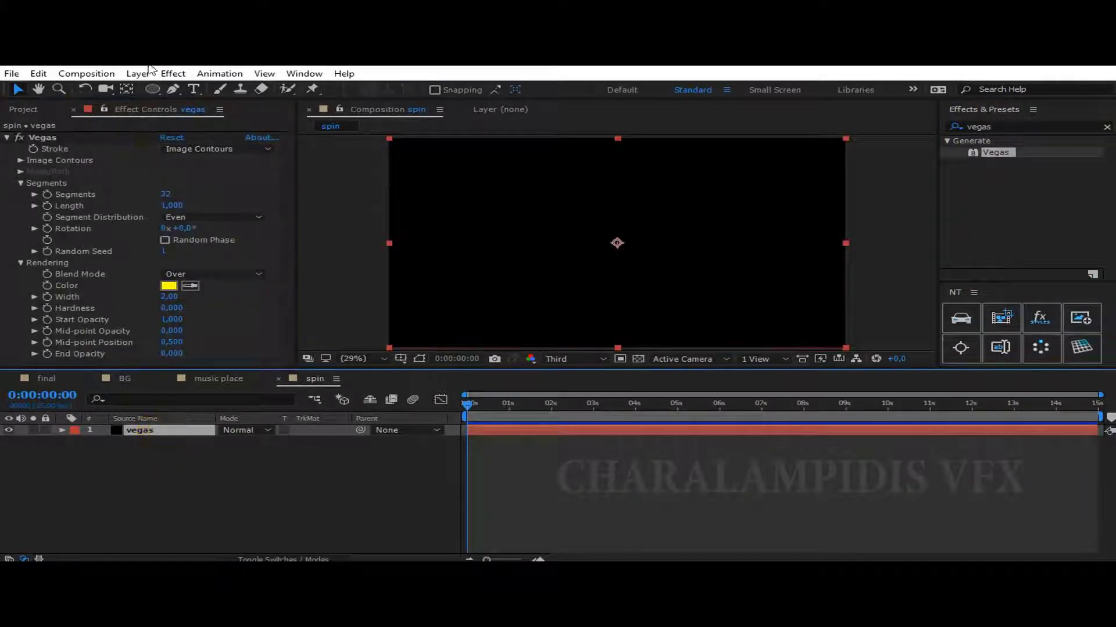
left_click(152, 89)
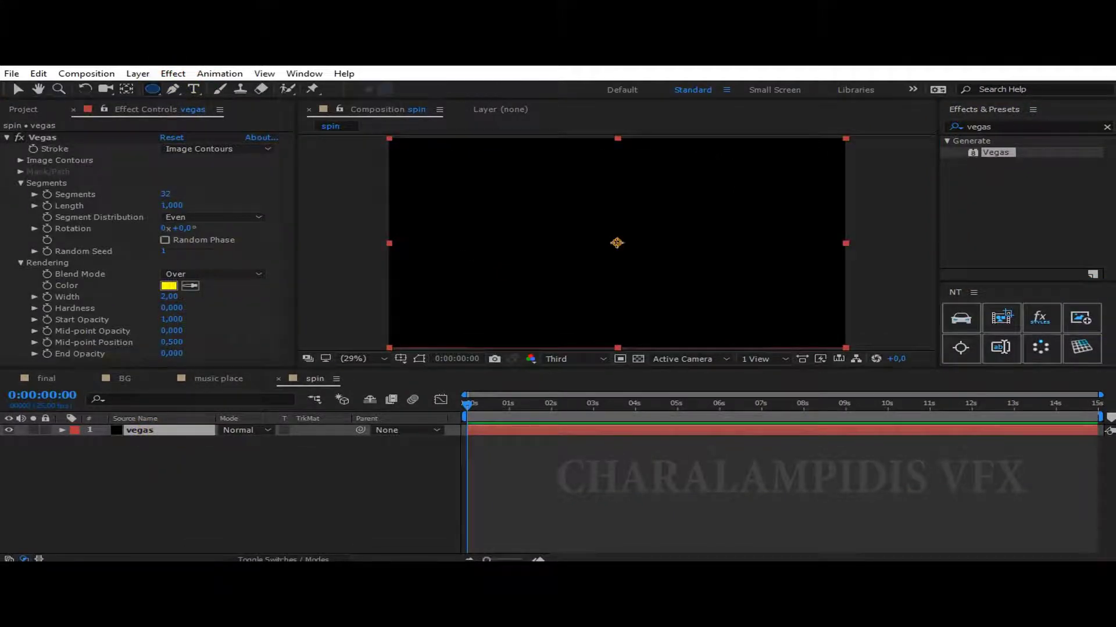
- Draw a centred circular mask and make the Vegas stroke follow Mask 1
key("ctrl+shift")
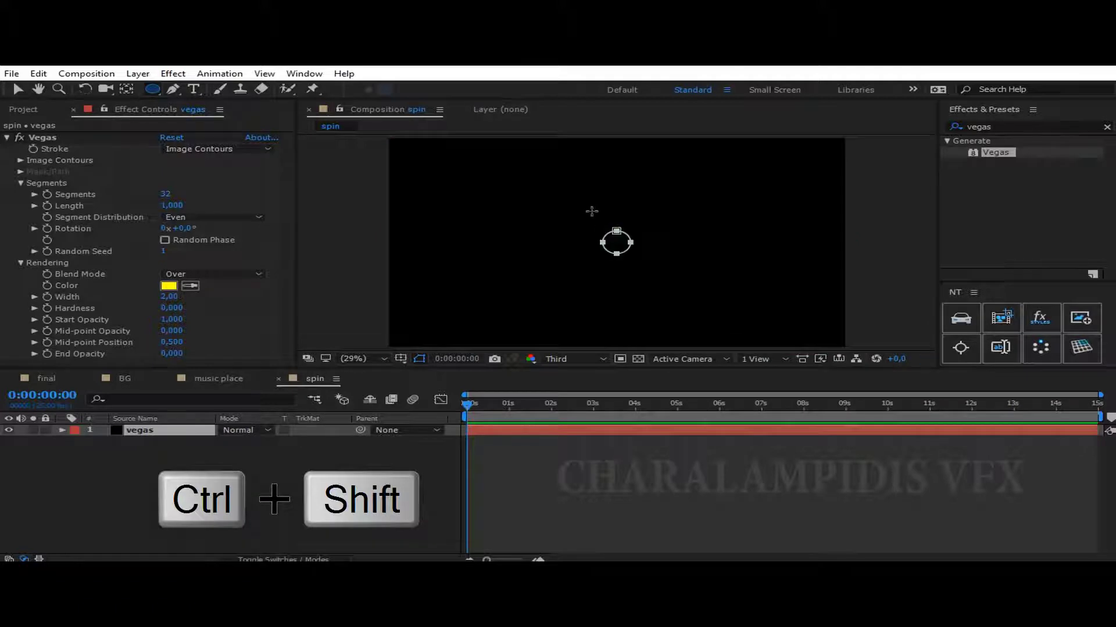
left_click_drag(592, 211, 574, 179)
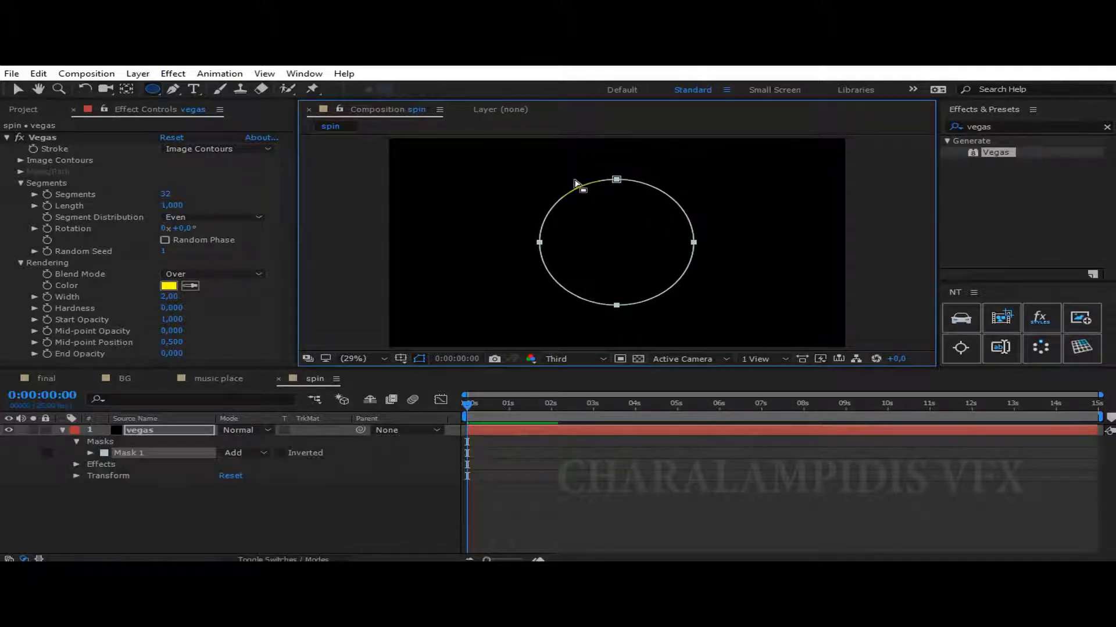
left_click(61, 430)
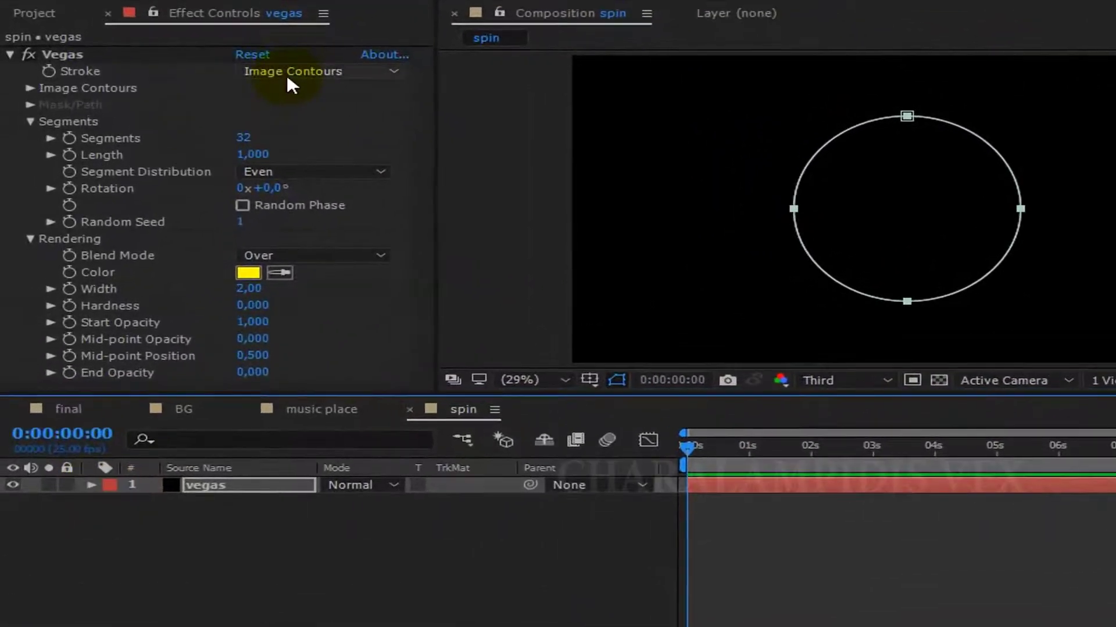
left_click(285, 72)
left_click(306, 115)
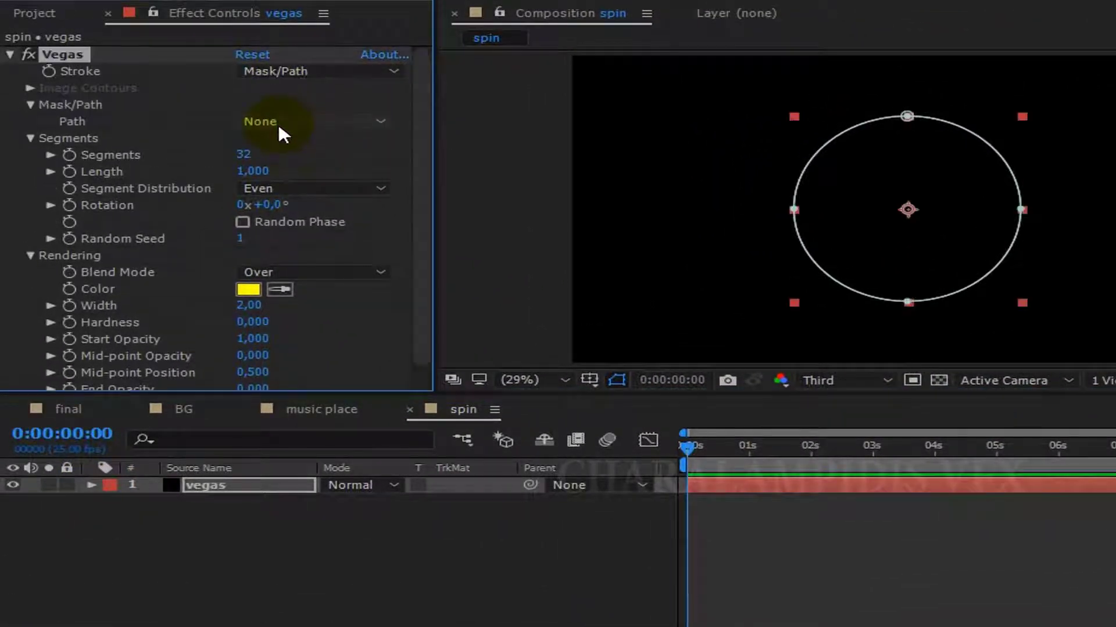
left_click(278, 122)
left_click(299, 167)
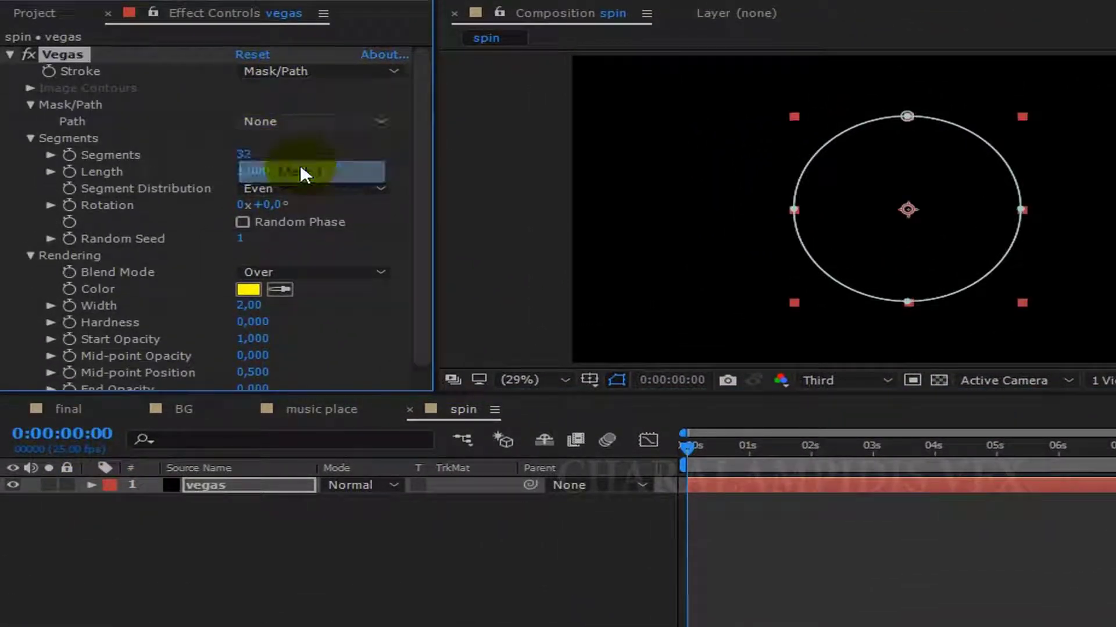
- Hide mask outlines and set the Vegas stroke colour to white
left_click(618, 383)
left_click(248, 289)
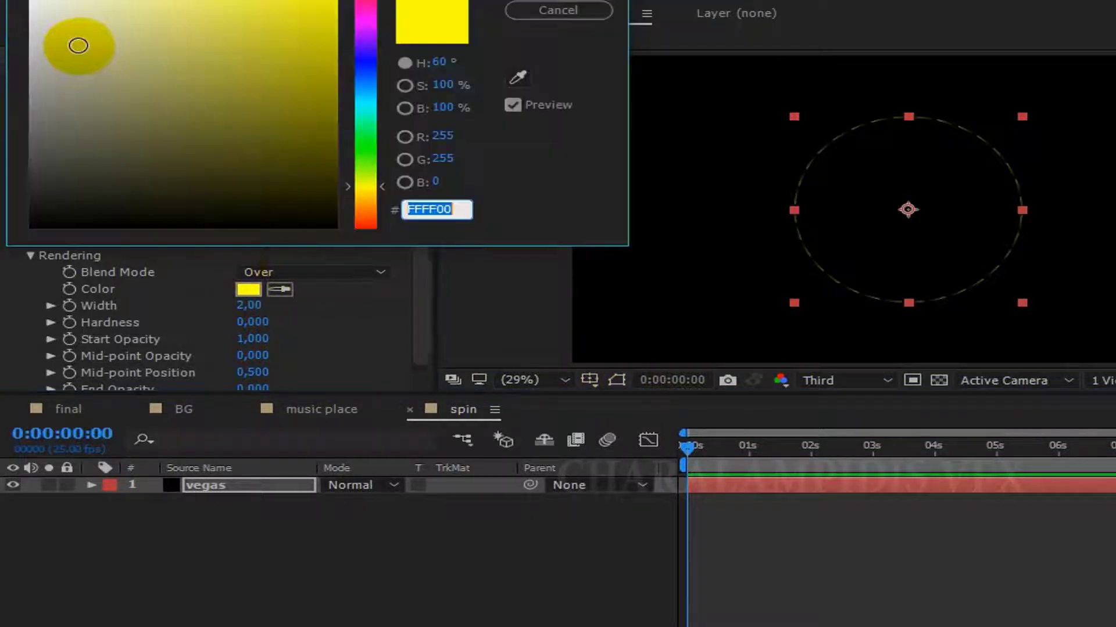
left_click_drag(78, 45, 30, 1)
key("Return")
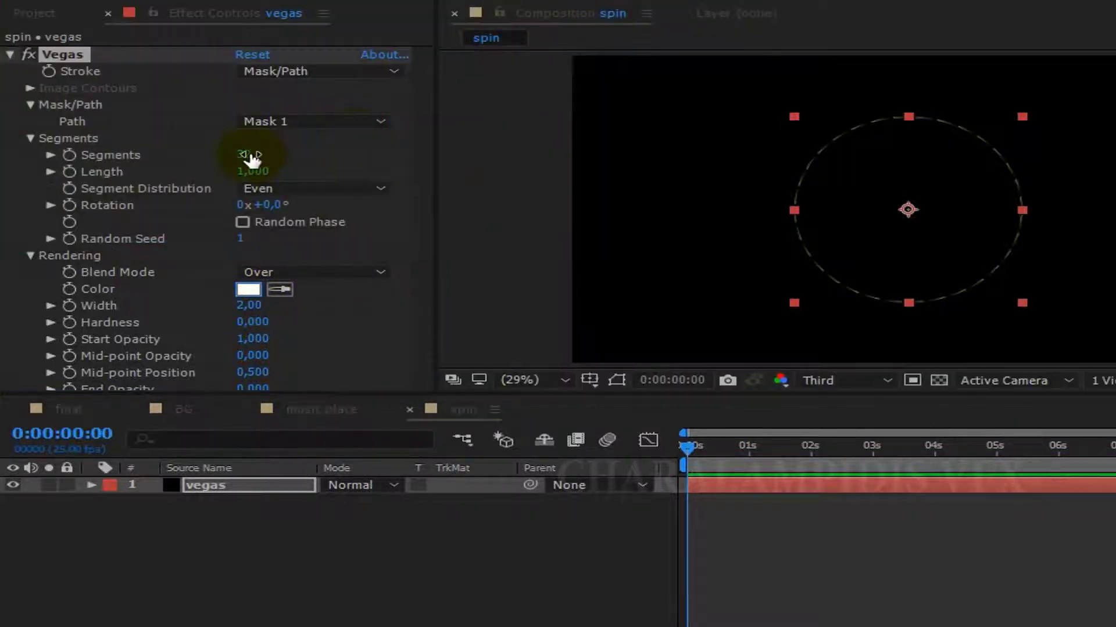
- Set Vegas Segments 3, Length 0,850, Width 16,20 and Hardness 0,410
left_click_drag(251, 158, 250, 158)
type("3")
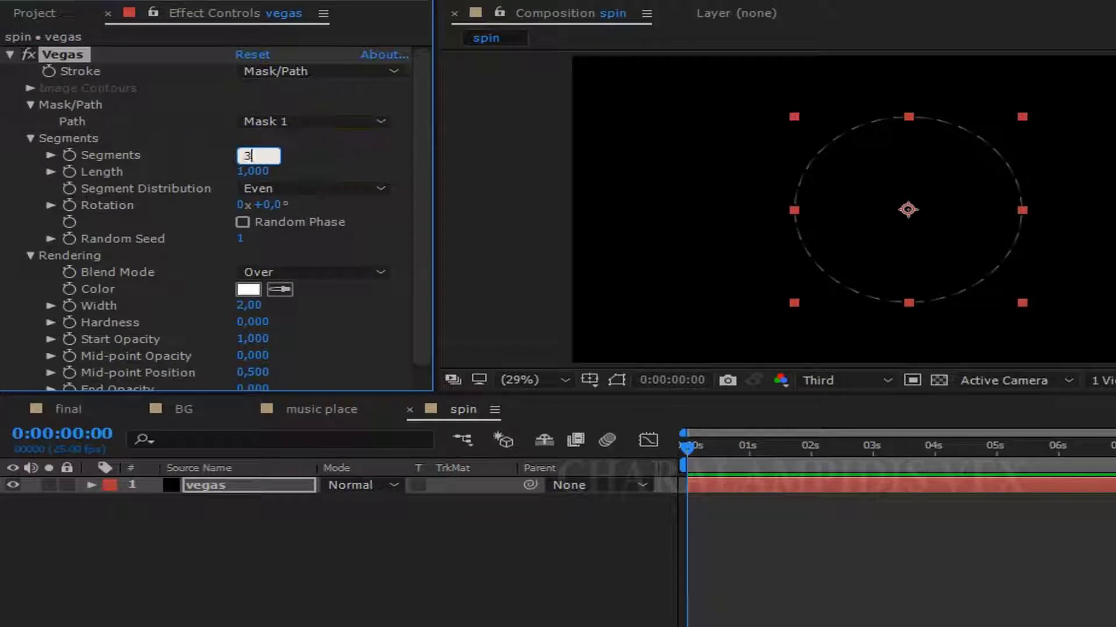
key("Return")
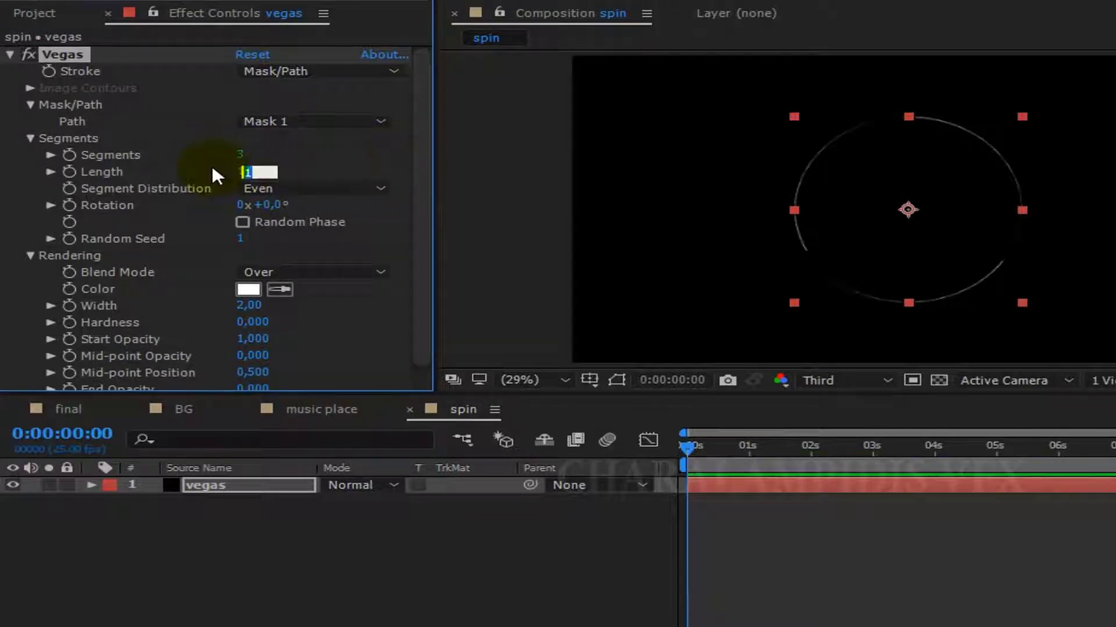
type("0,850")
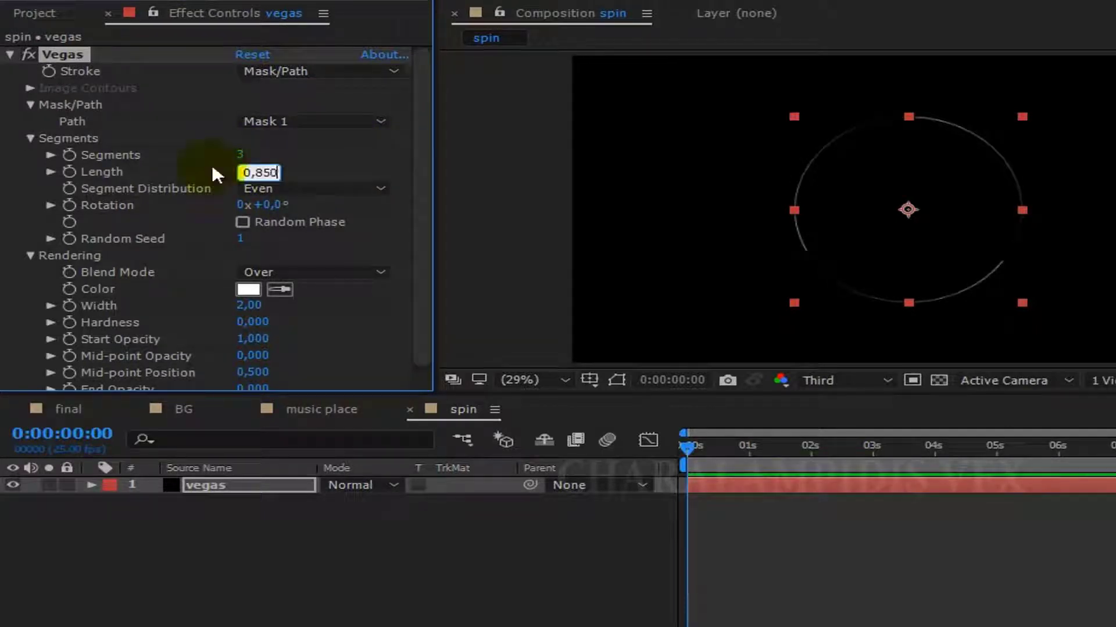
key("Return")
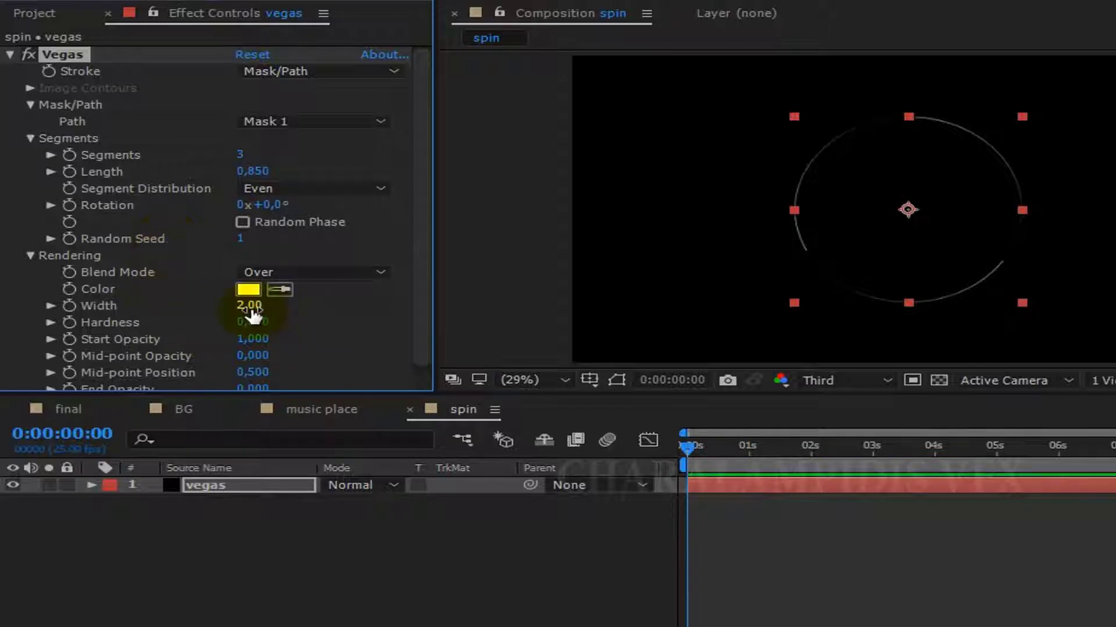
left_click(250, 308)
type("16,2")
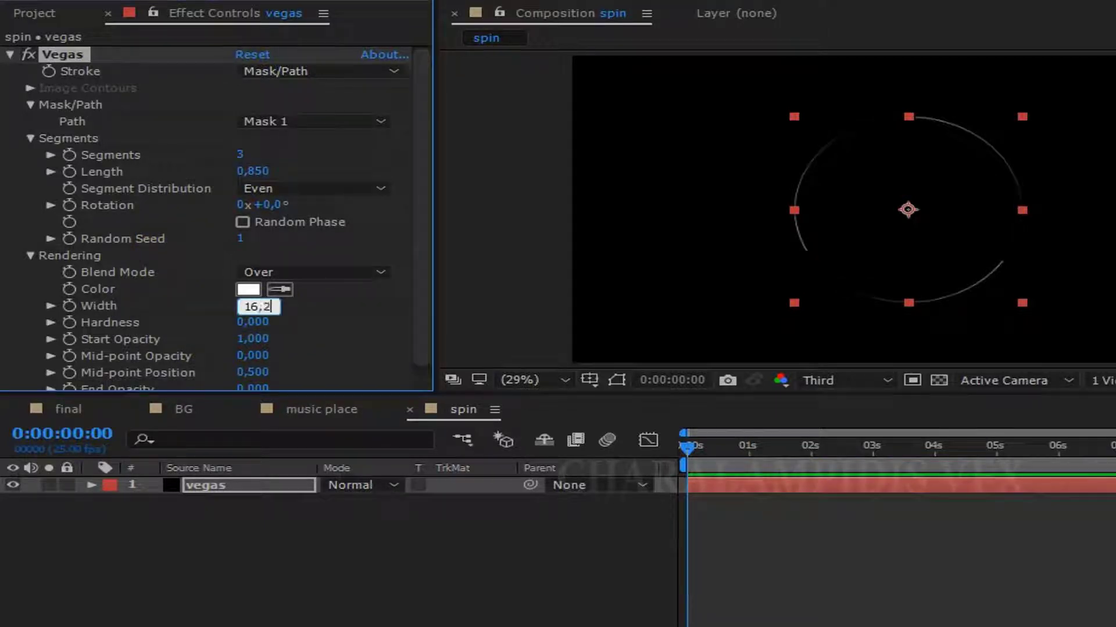
key("Return")
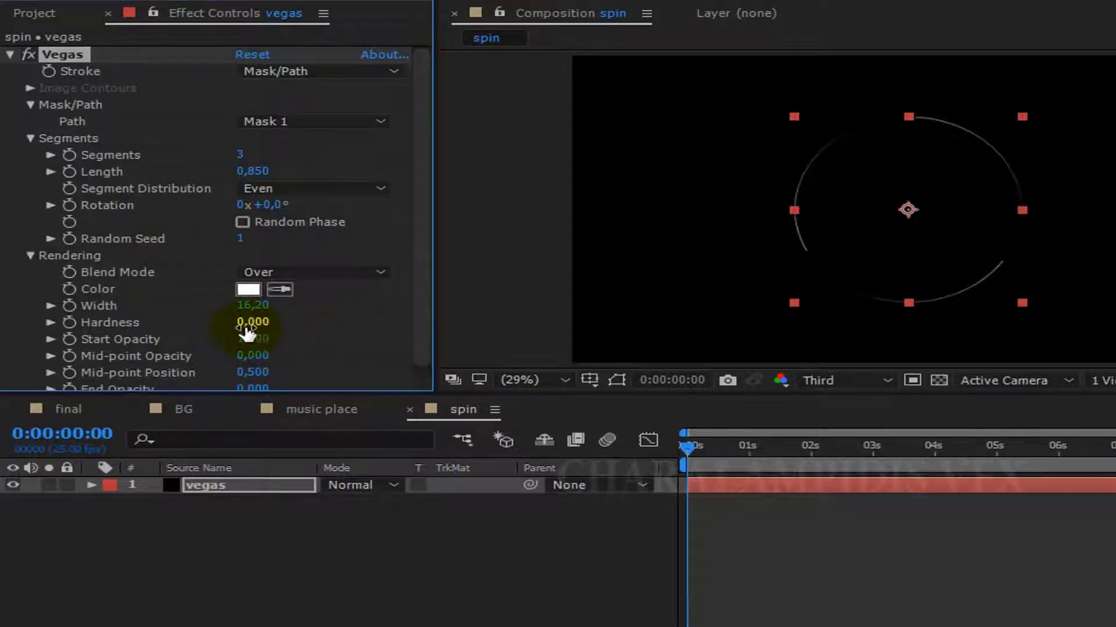
left_click(247, 324)
type("0,410")
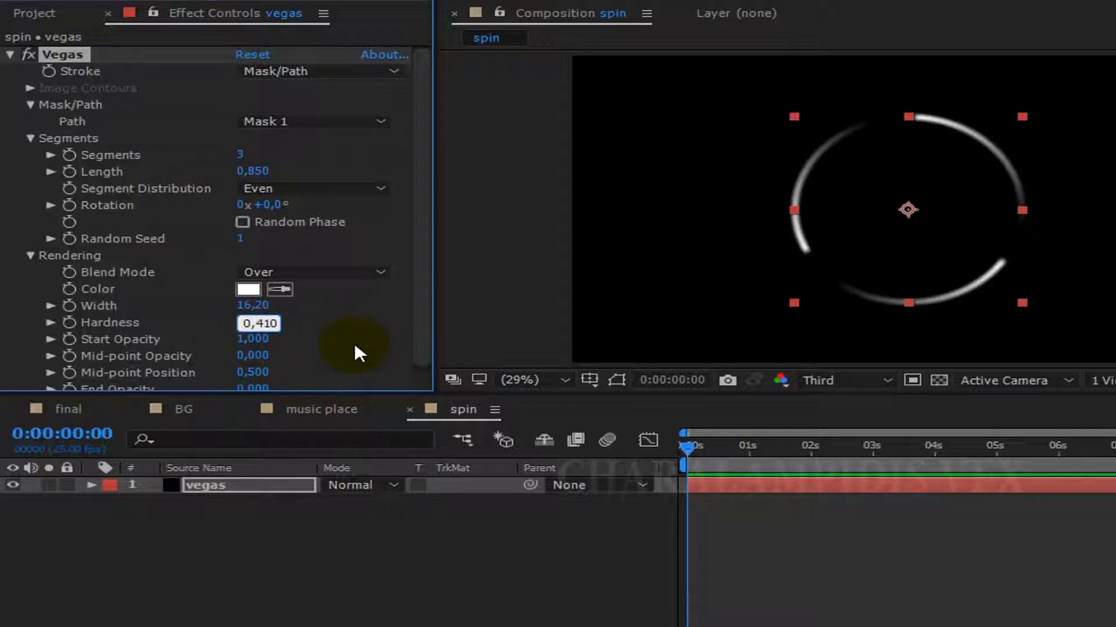
key("Return")
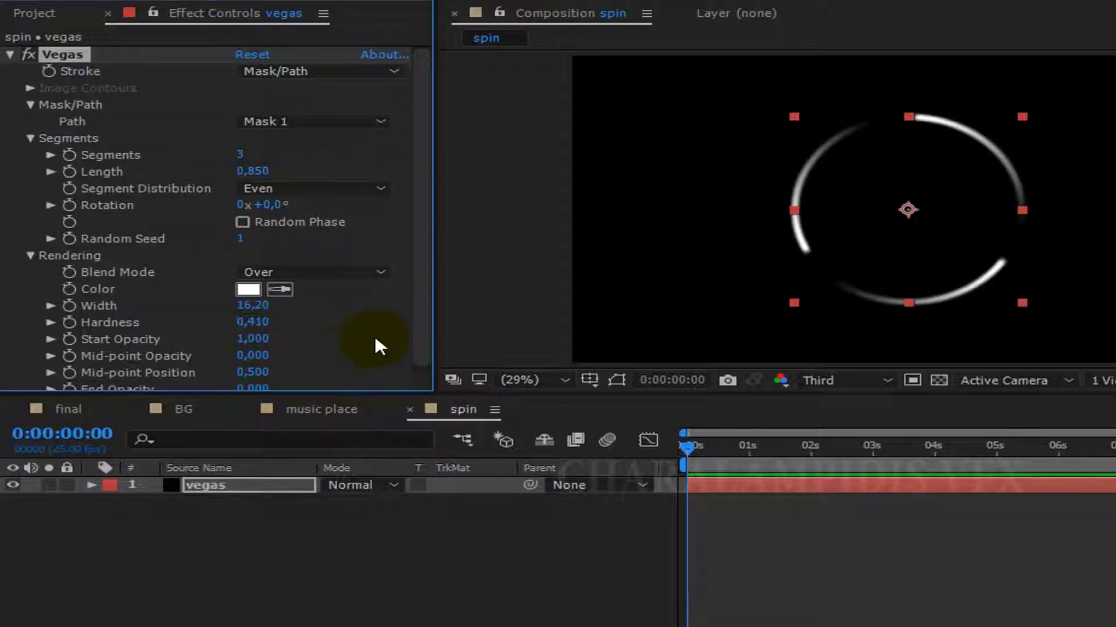
scroll(427, 326, "down", 1)
scroll(421, 265, "up", 1)
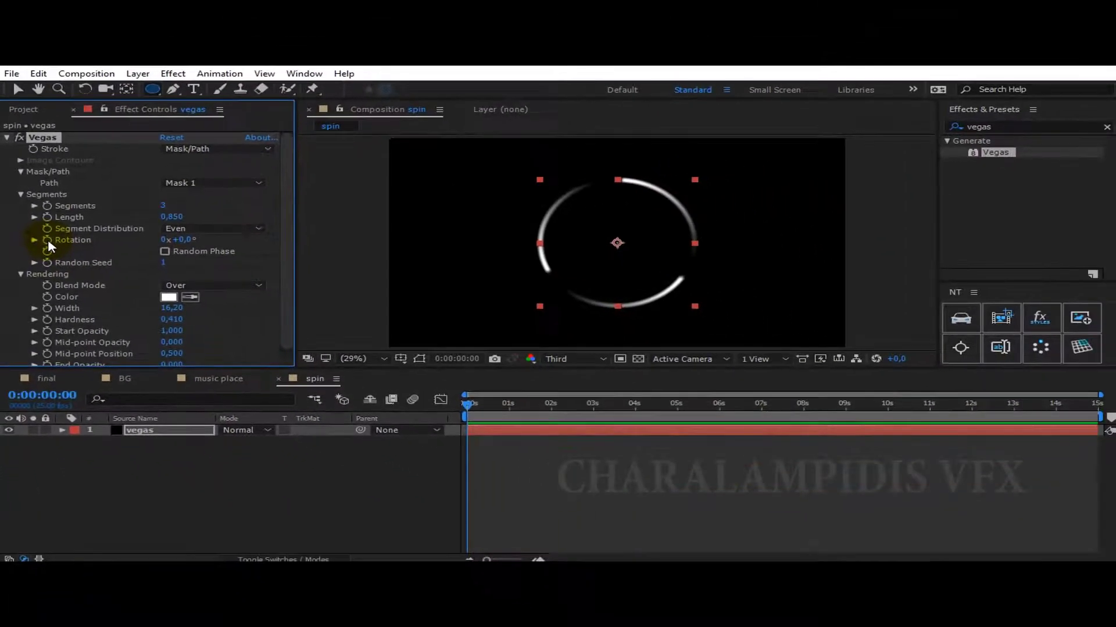
- Add a time*-150 Rotation expression and begin renaming the layer to vegas 1
left_click(48, 241, "alt")
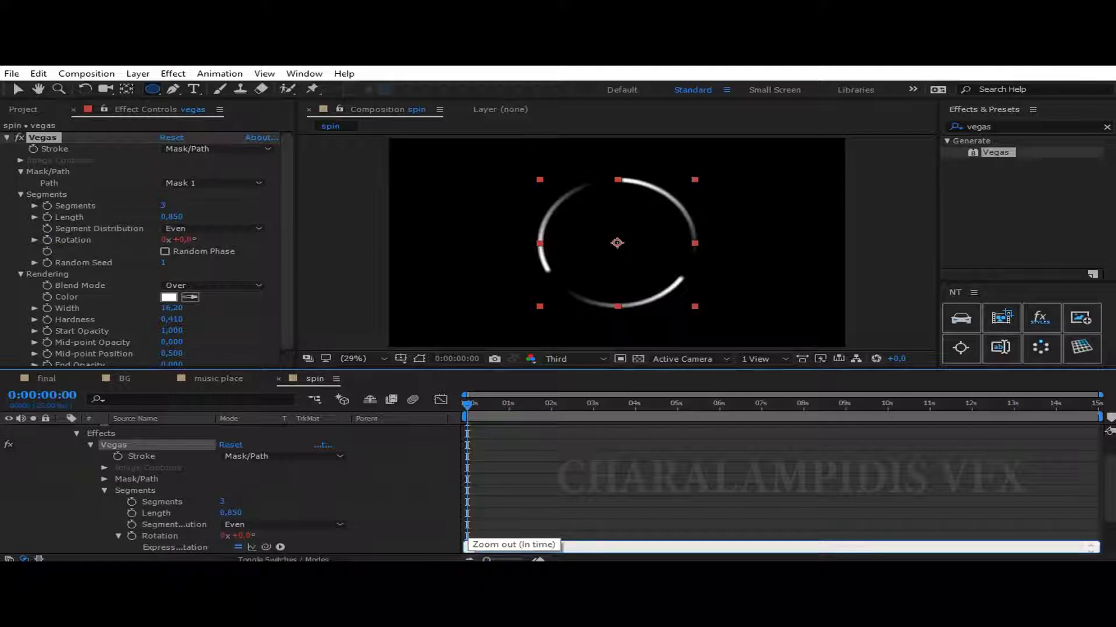
type("time*-150")
left_click_drag(468, 405, 541, 406)
scroll(65, 444, "up", 1)
left_click(62, 430)
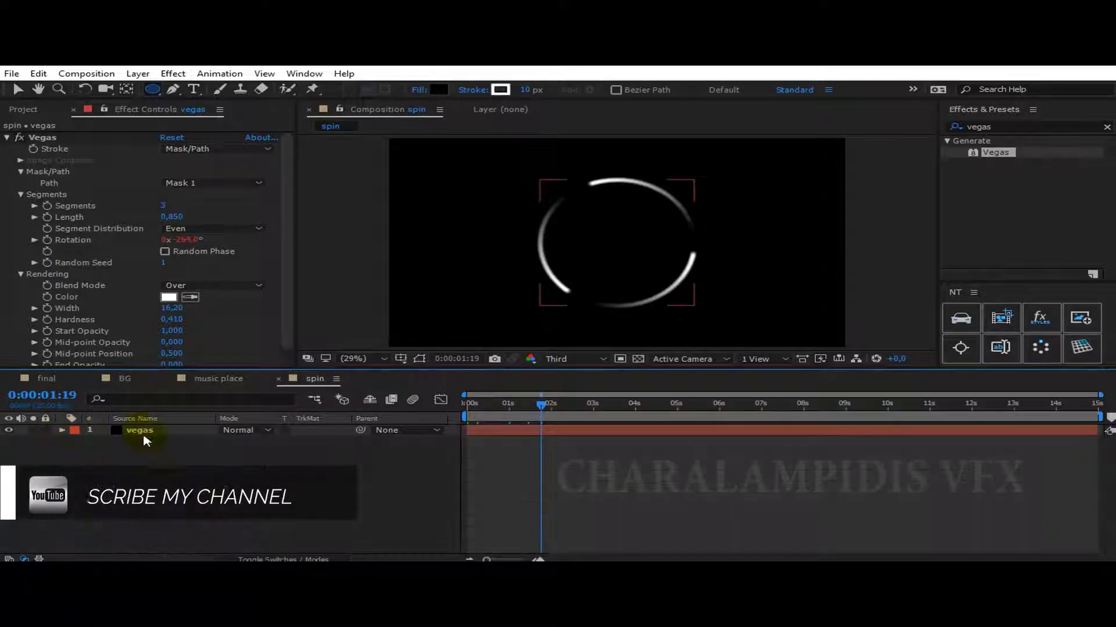
left_click(151, 436)
key("Return")
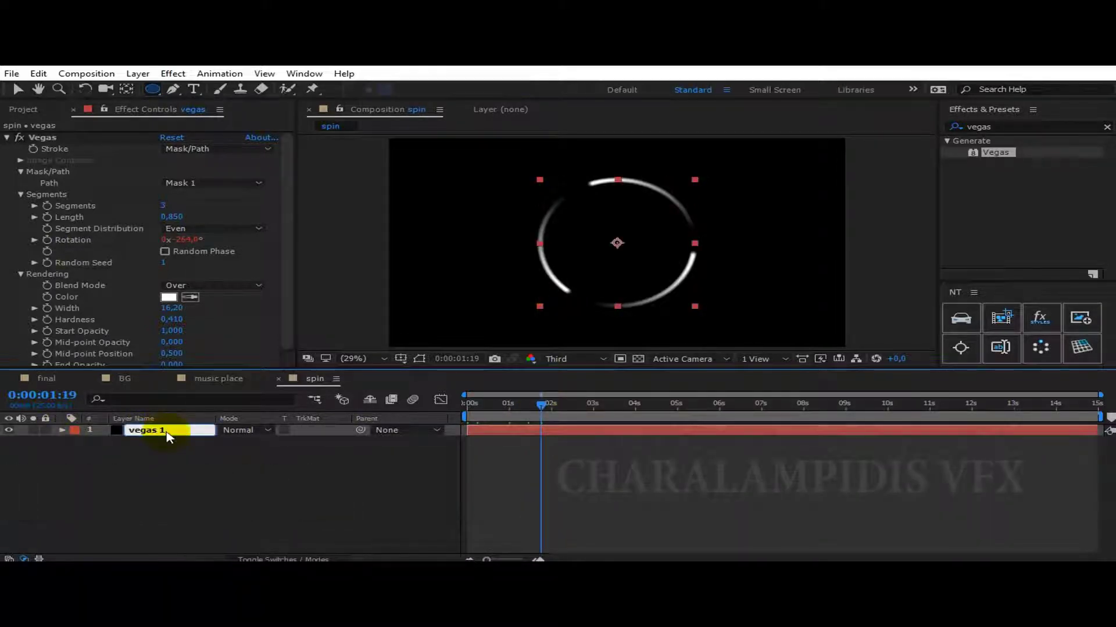
- Duplicate the ring layer and scale the copy down to about 91%
key("ctrl+d")
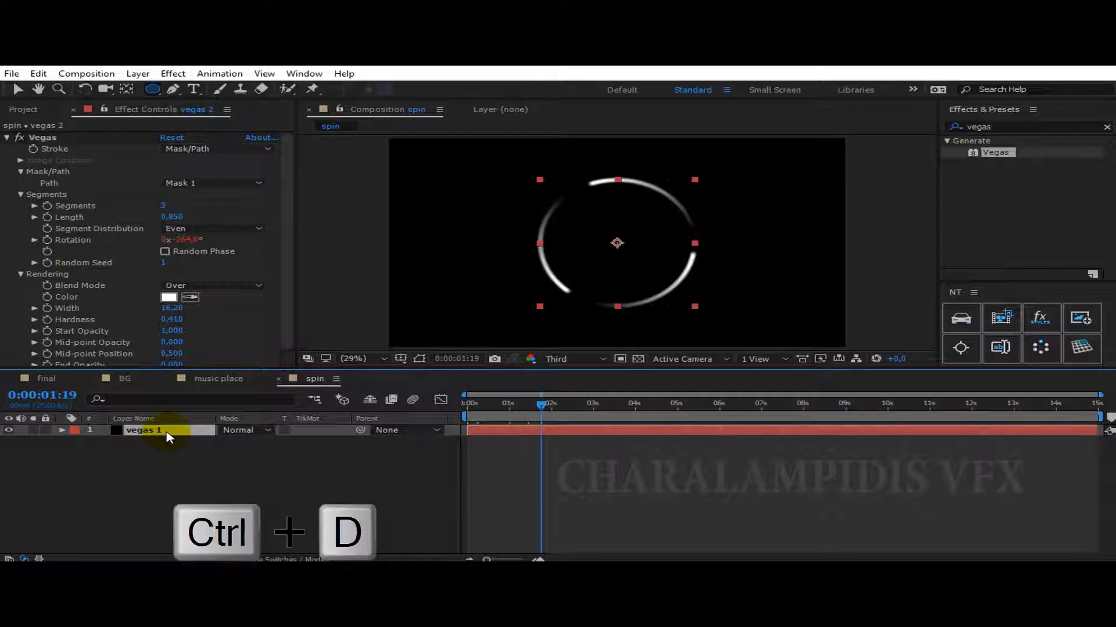
key("s")
left_click_drag(235, 441, 229, 442)
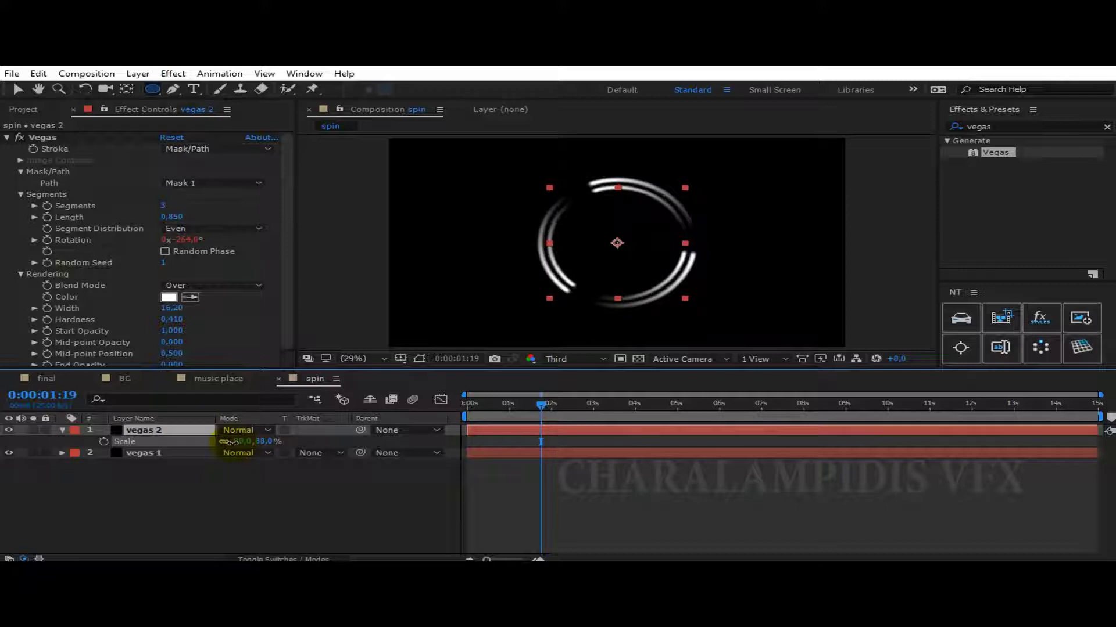
left_click(63, 430)
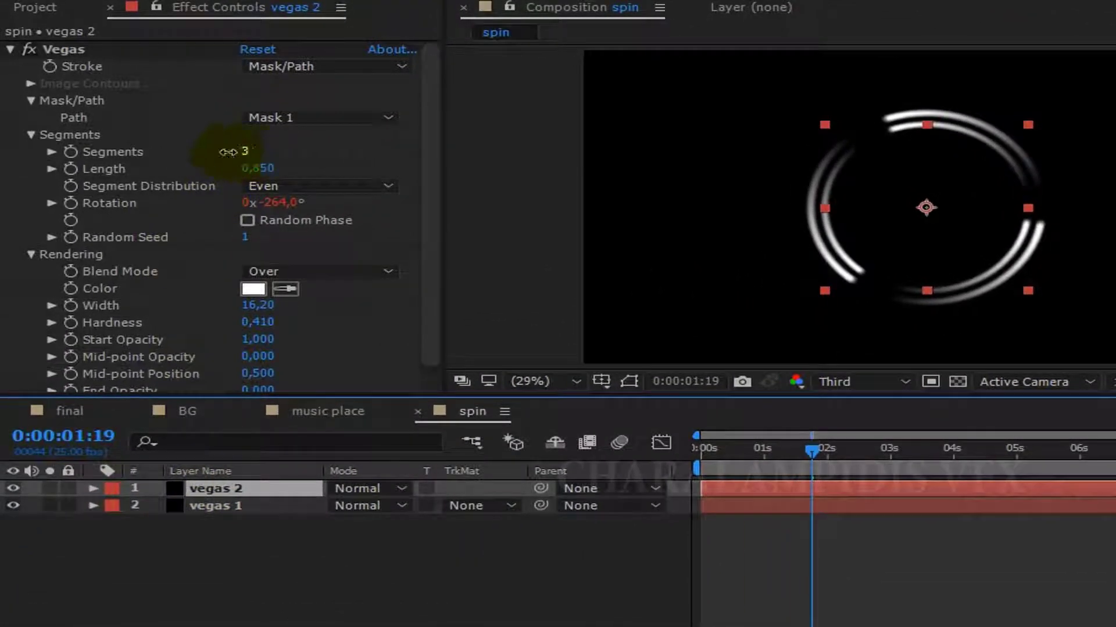
- Give the copied ring 8 Vegas segments and a stroke width of 6,20
left_click(228, 151)
type("8")
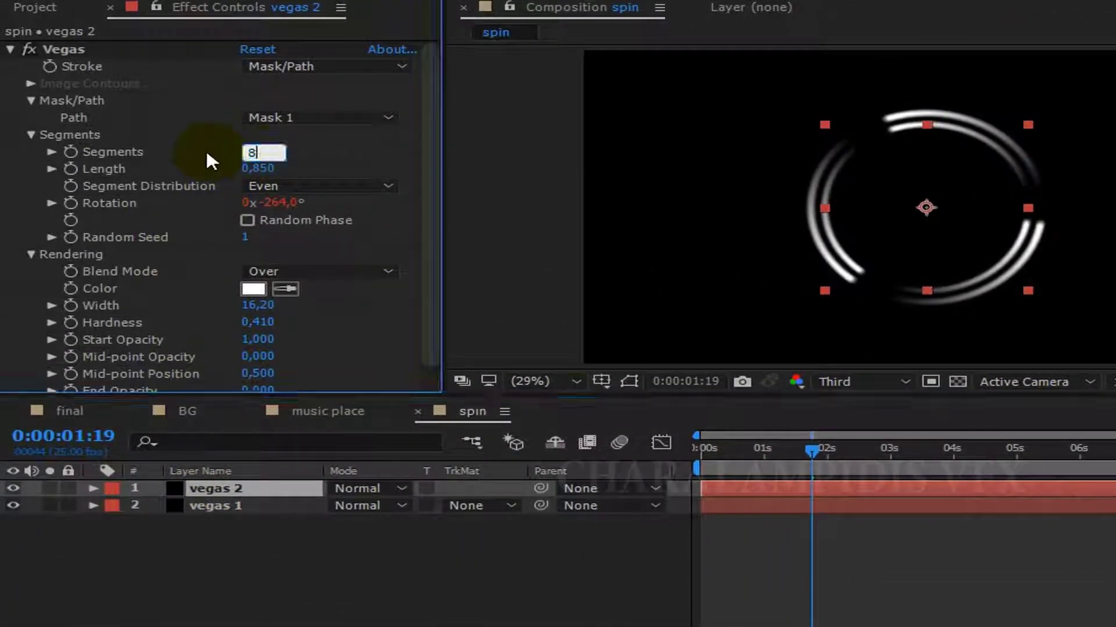
key("Return")
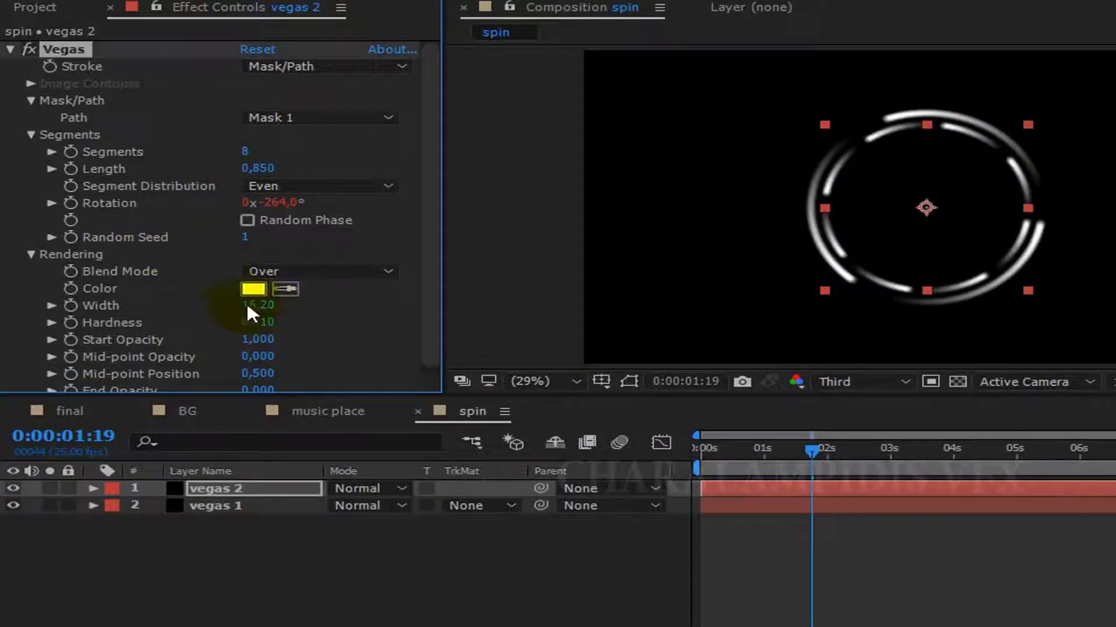
left_click(250, 306)
type("6,")
left_click(200, 298)
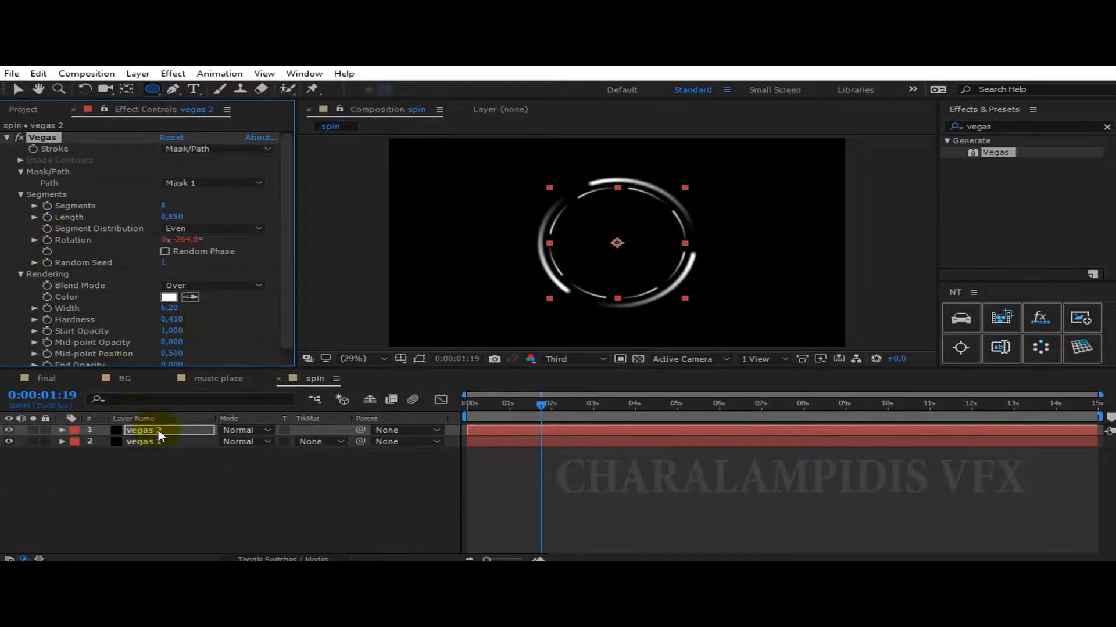
- Append +90 to vegas 2's Rotation expression, making it time*-150+90, and preview
left_click(161, 436)
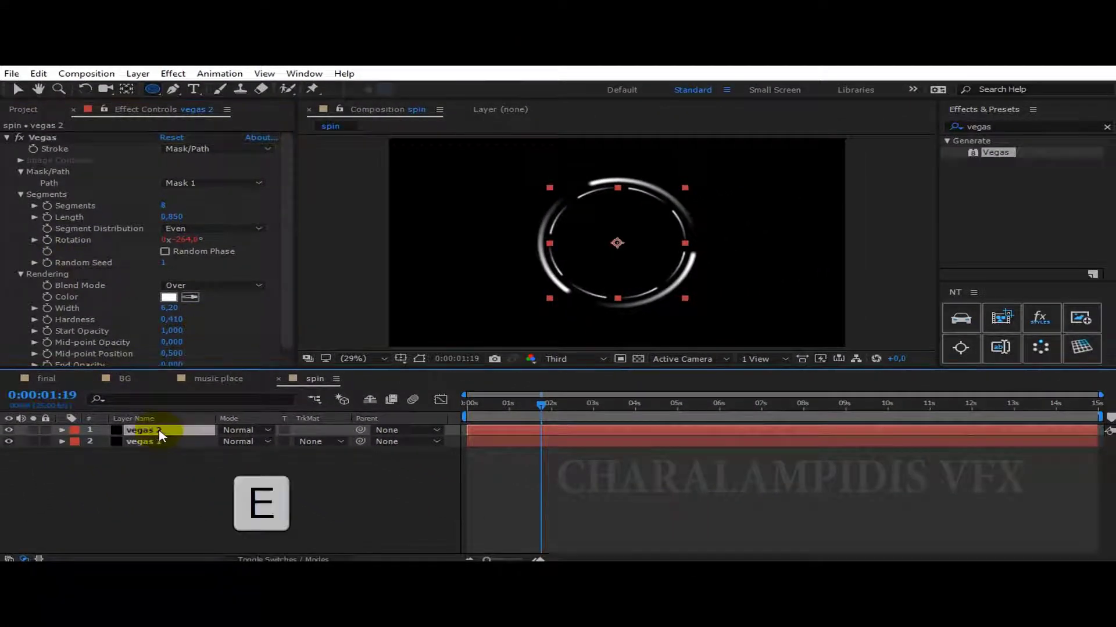
key("e")
key("e")
left_click(509, 463)
left_click(509, 464)
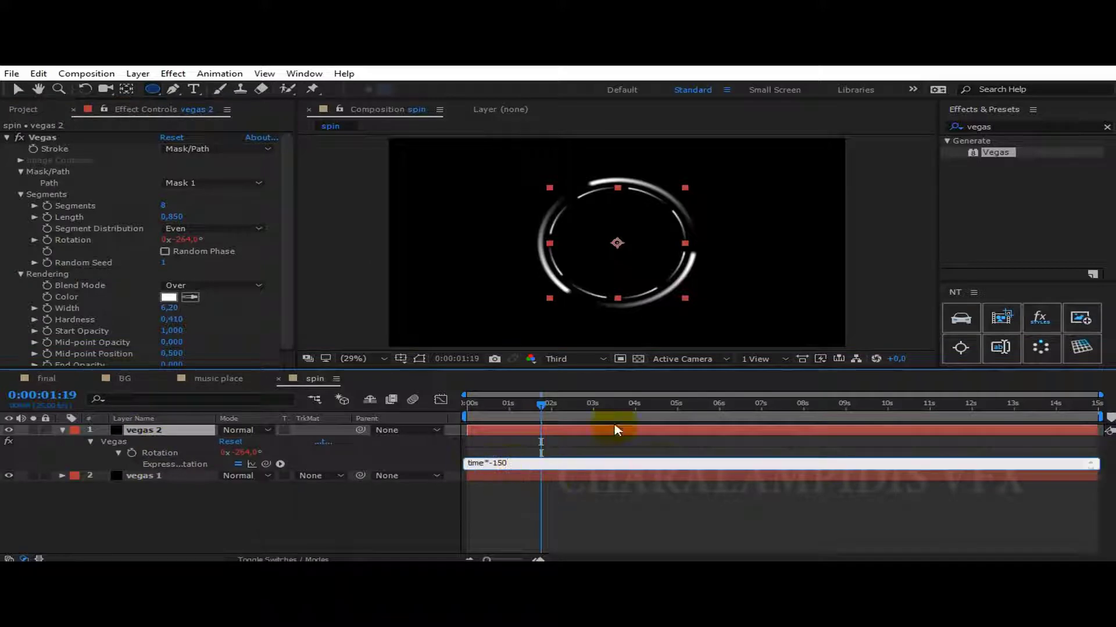
left_click(321, 532)
left_click(62, 430)
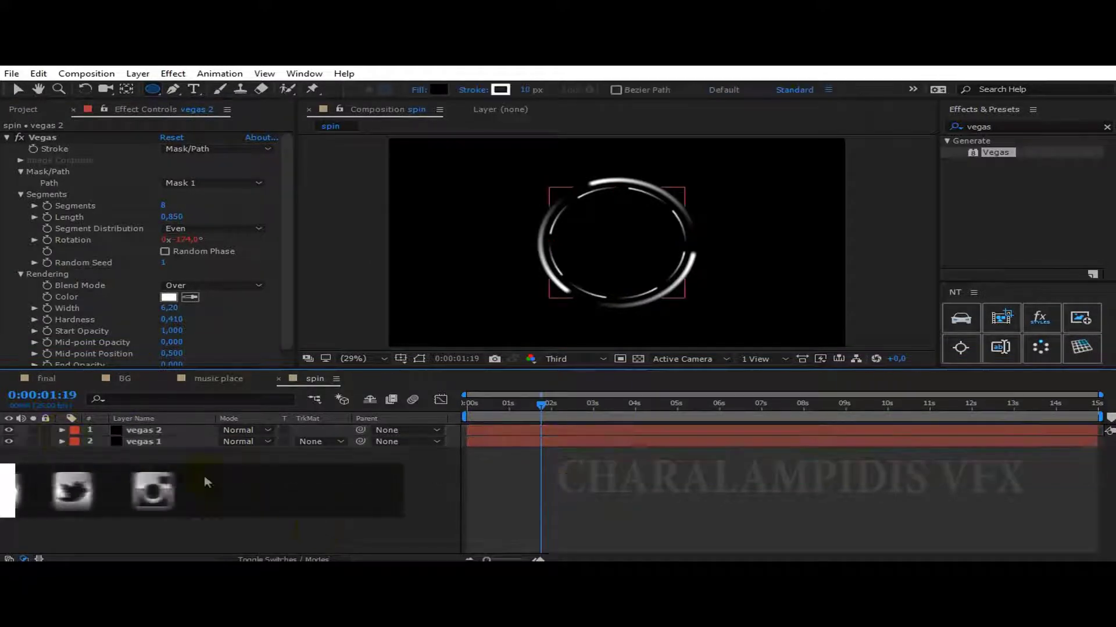
mouse_move(542, 406)
left_mouse_down()
mouse_move(602, 412)
mouse_move(590, 410)
left_mouse_up()
- Copy the Mask Path of the vegas 2 ring layer
left_click(155, 431)
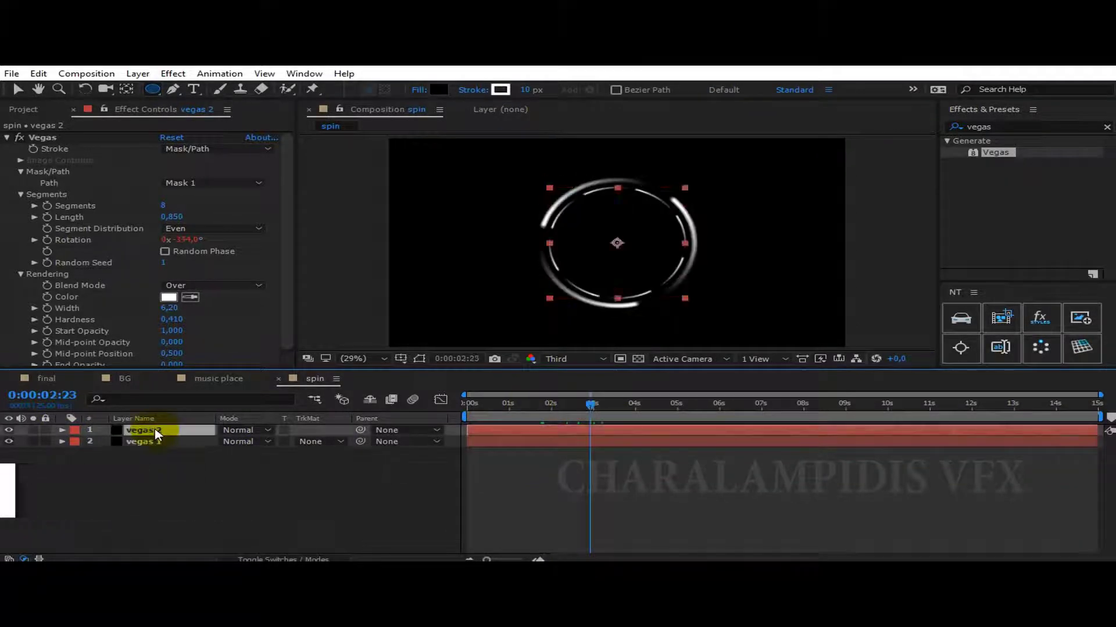
left_click(194, 508)
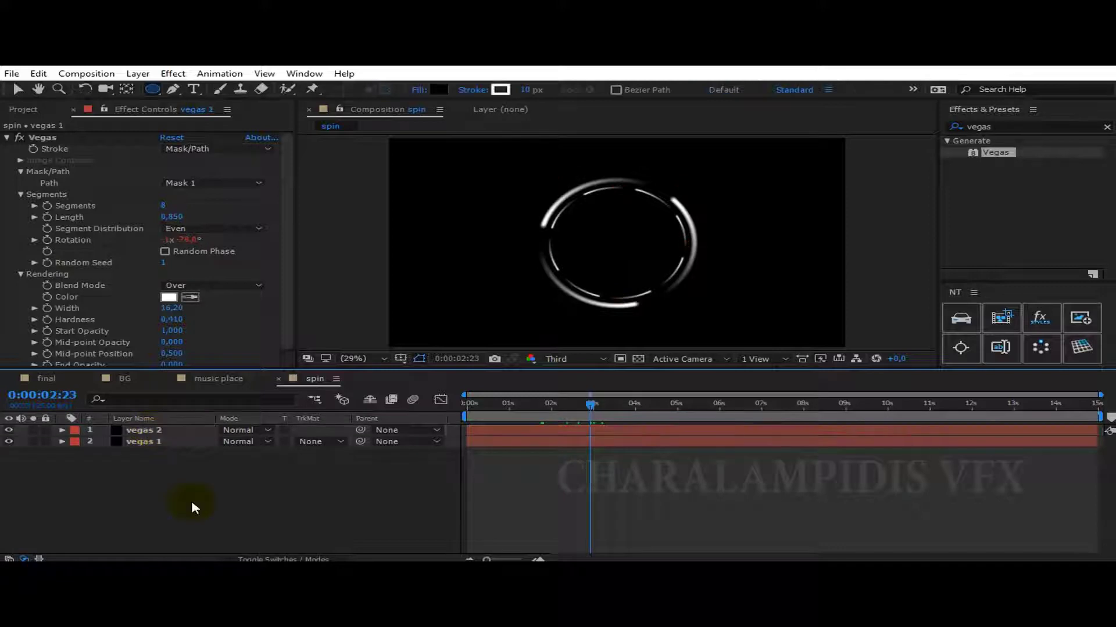
left_click(148, 430)
key("m")
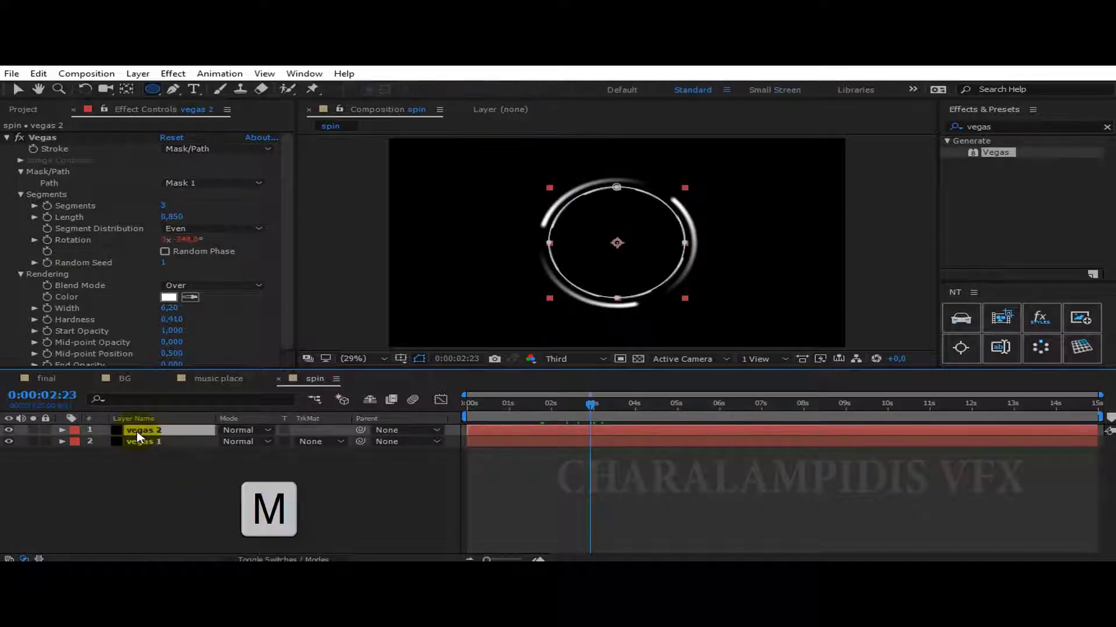
left_click(150, 454)
key("ctrl+c")
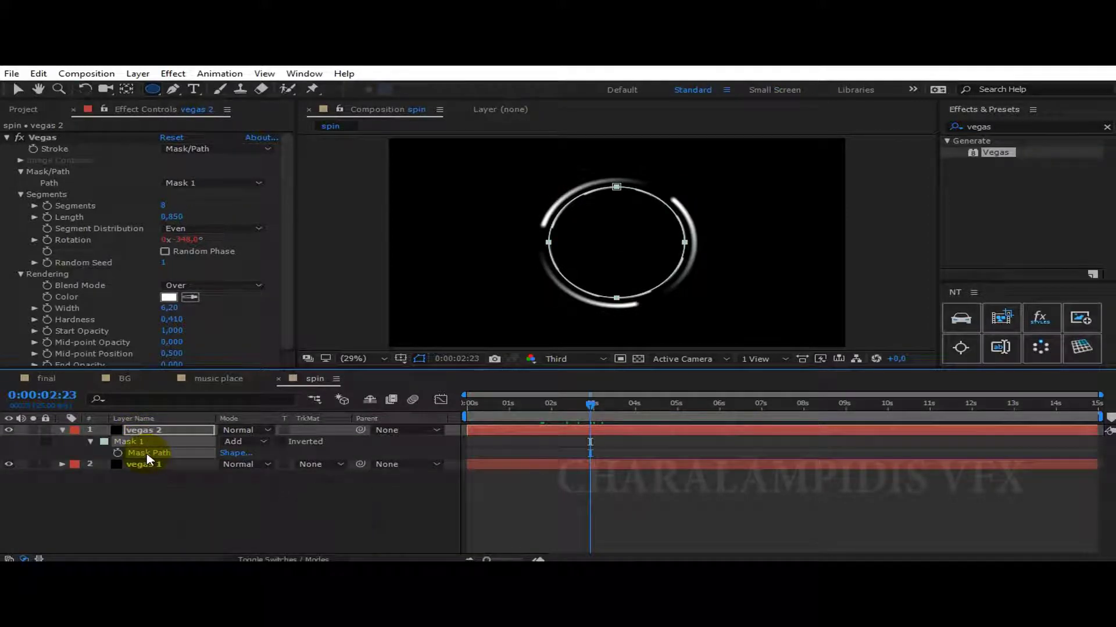
- Add a new black full-size solid layer named stroke
right_click(148, 523)
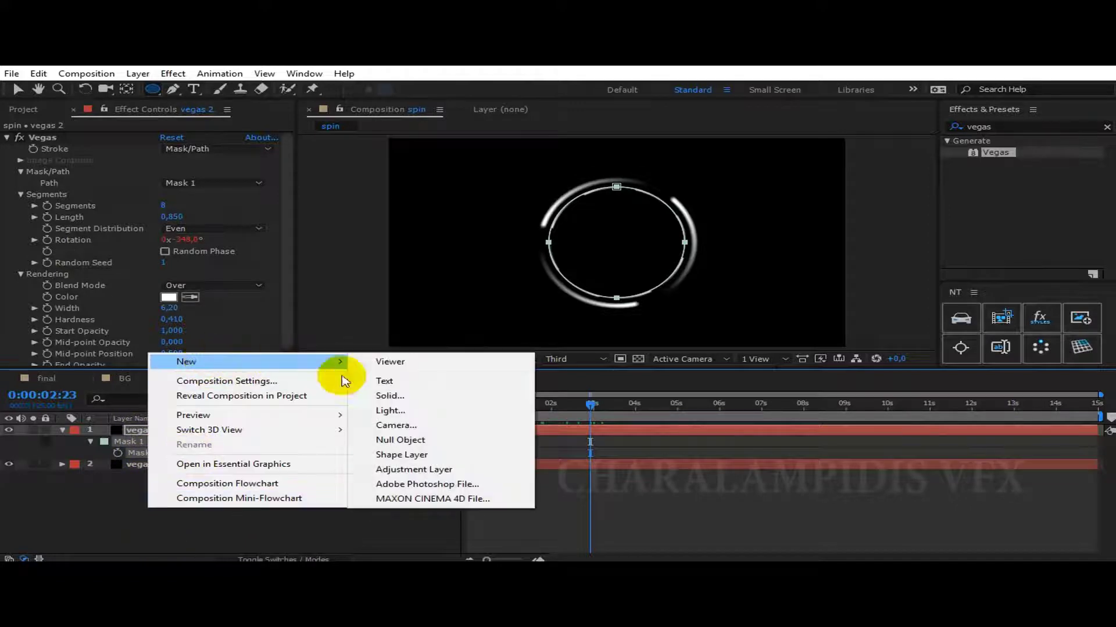
left_click(391, 400)
type("stroke")
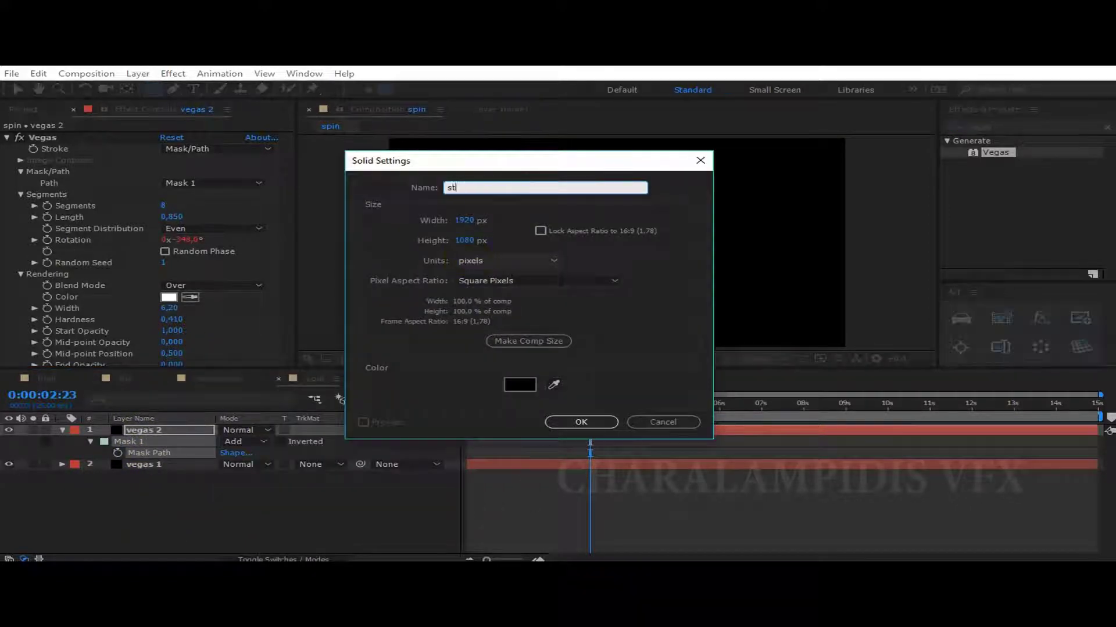
left_click(581, 422)
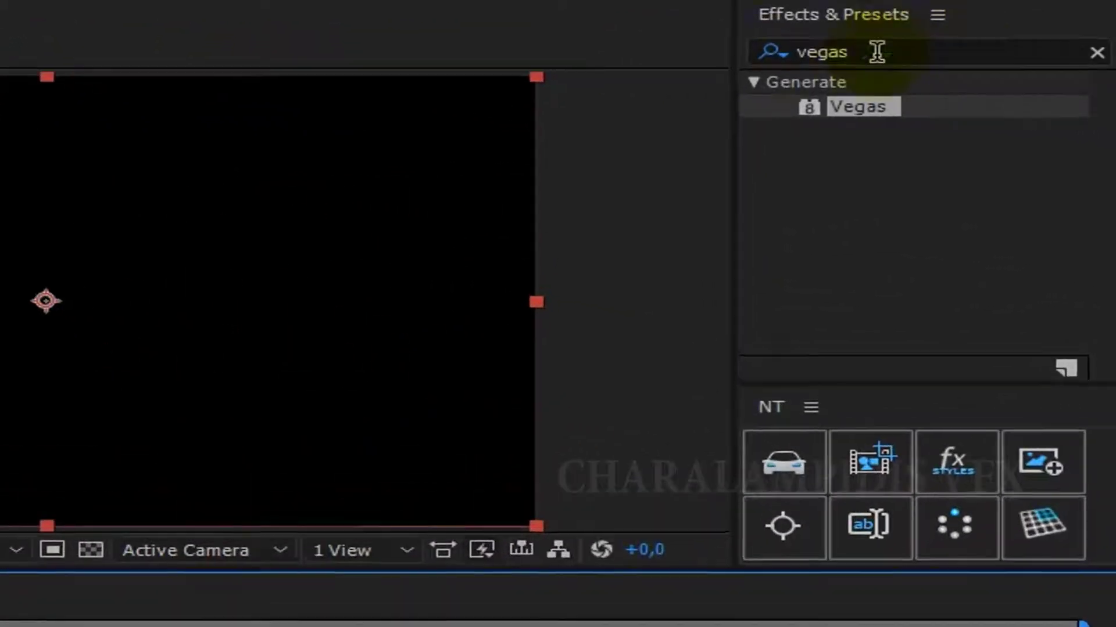
- Find Generate > Stroke in Effects & Presets and apply it to the stroke layer
left_click(958, 128)
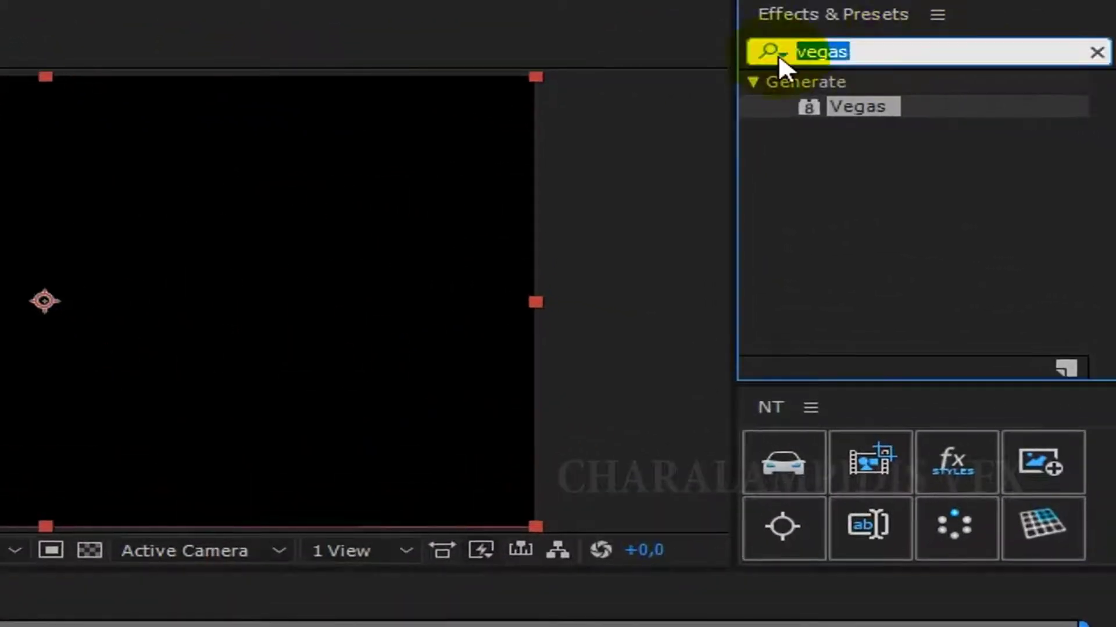
type("stroke")
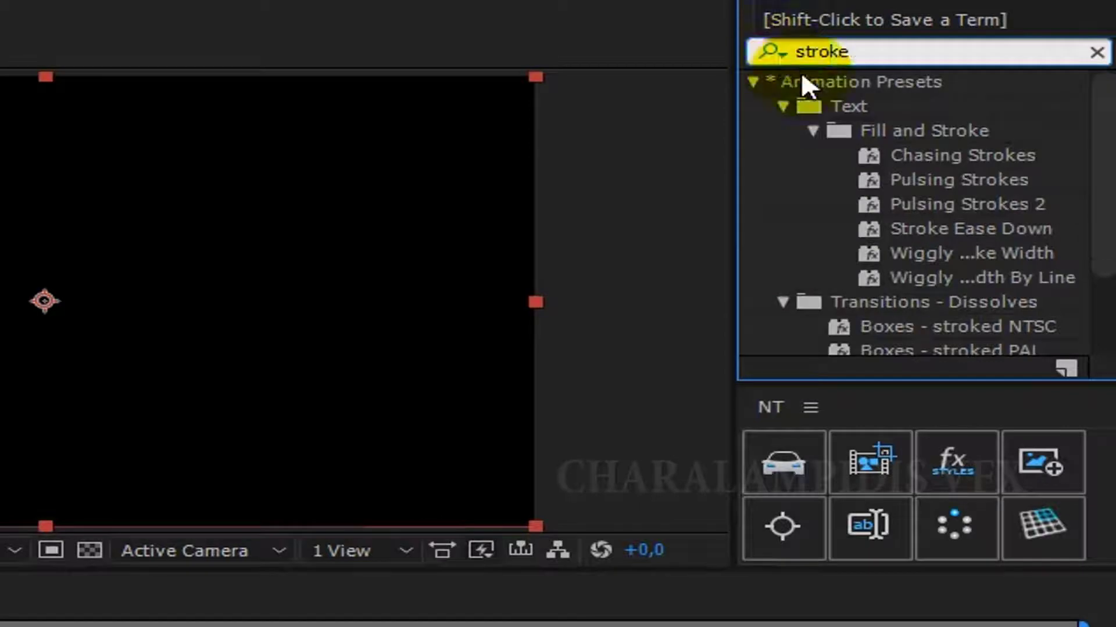
scroll(922, 259, "down", 3)
left_click_drag(996, 240, 160, 434)
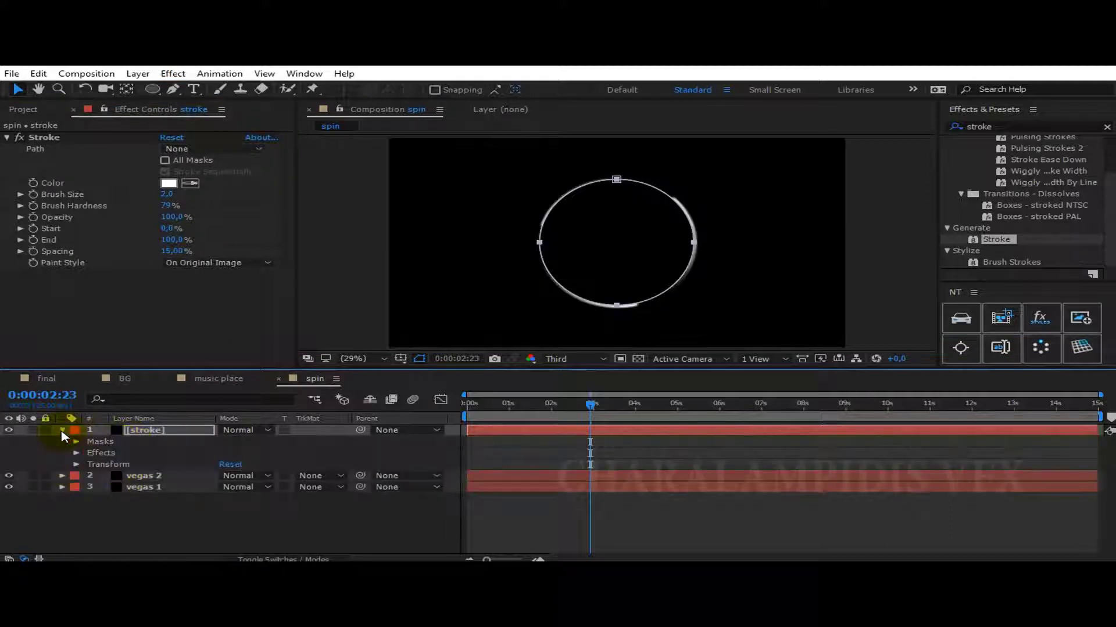
- Paste the copied circular mask onto the stroke layer and scale it to 77%
key("ctrl+v")
key("s")
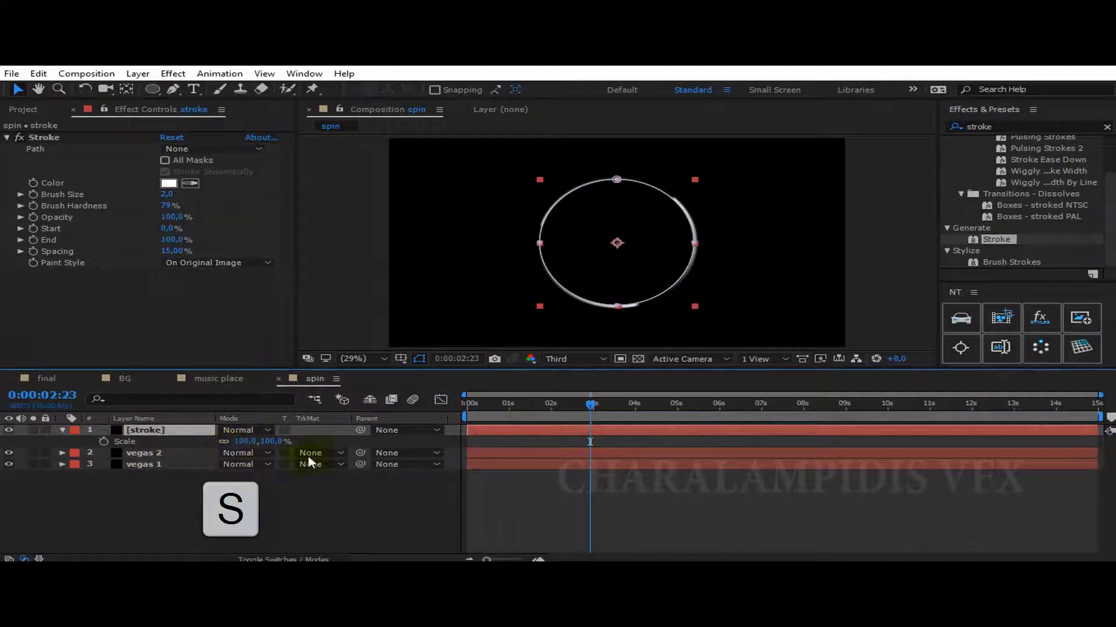
left_click_drag(245, 441, 207, 440)
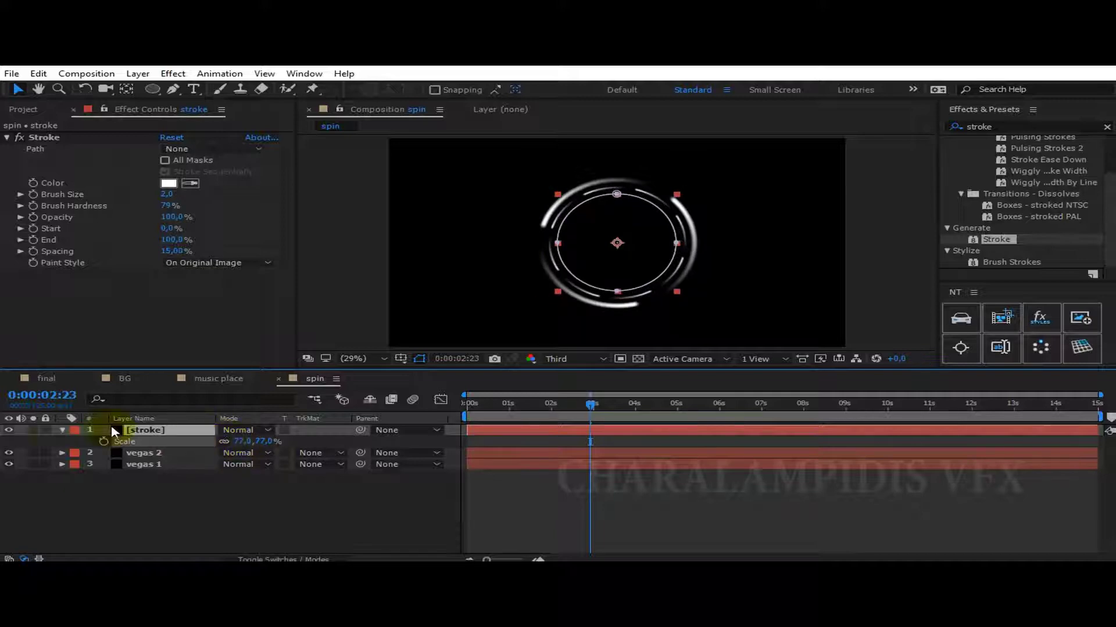
left_click(63, 433)
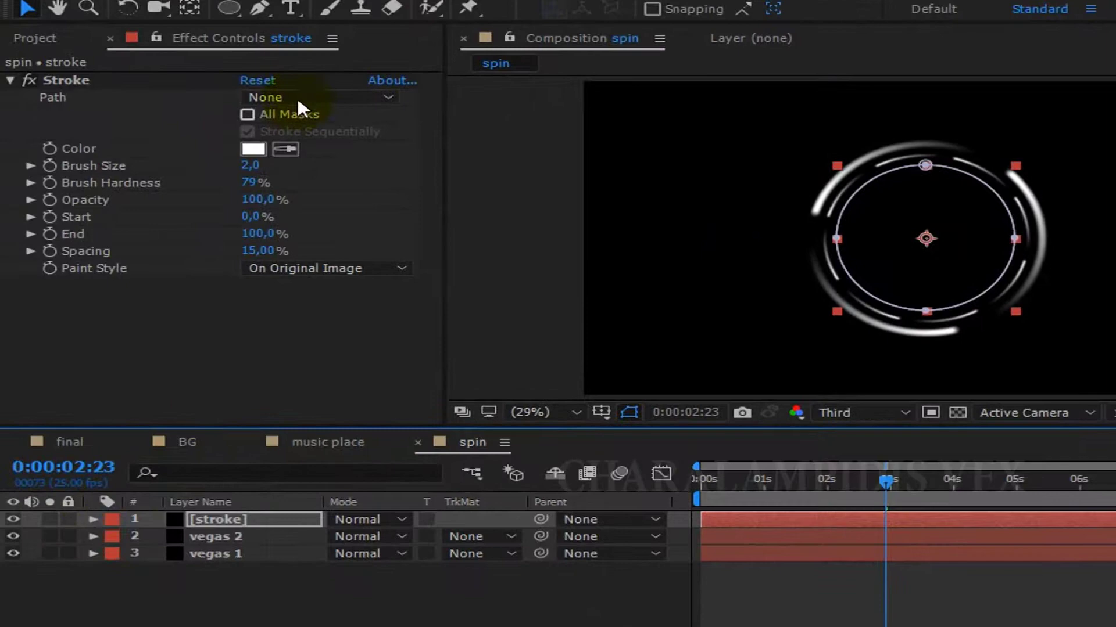
- Set the Stroke to follow Mask 1 with brush size 15.3, hardness 83% and spacing 100%
left_click(297, 98)
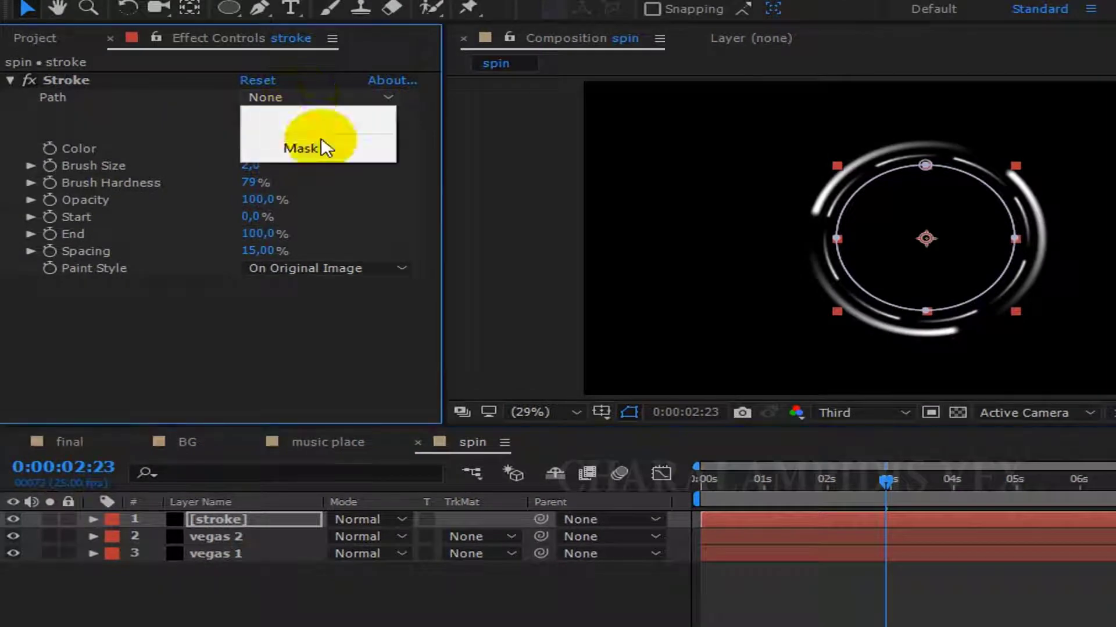
left_click(322, 143)
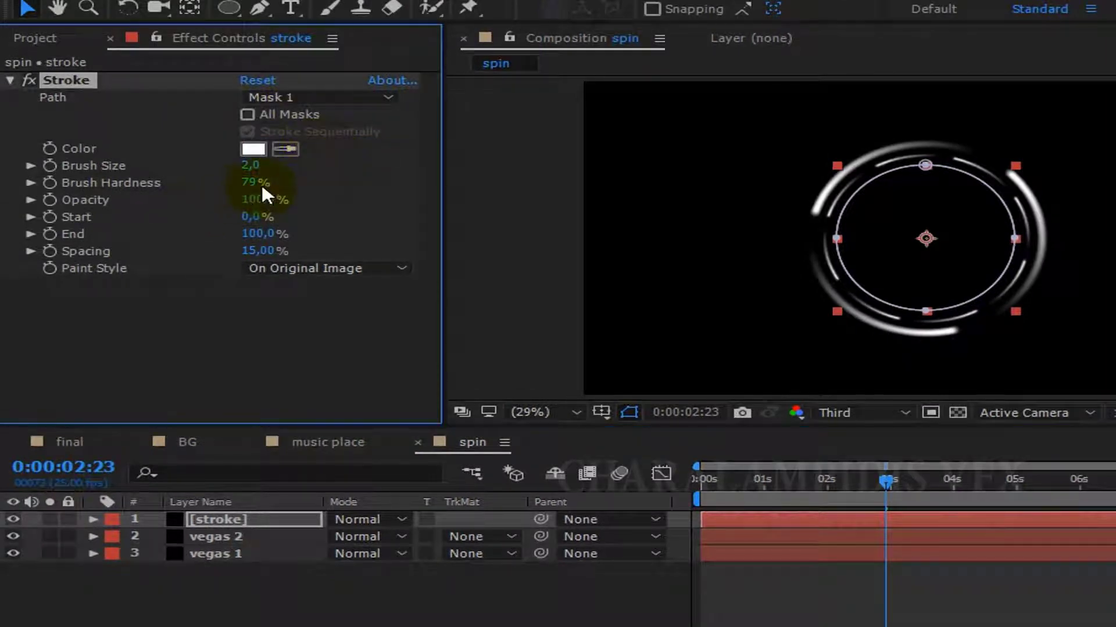
type("15,3")
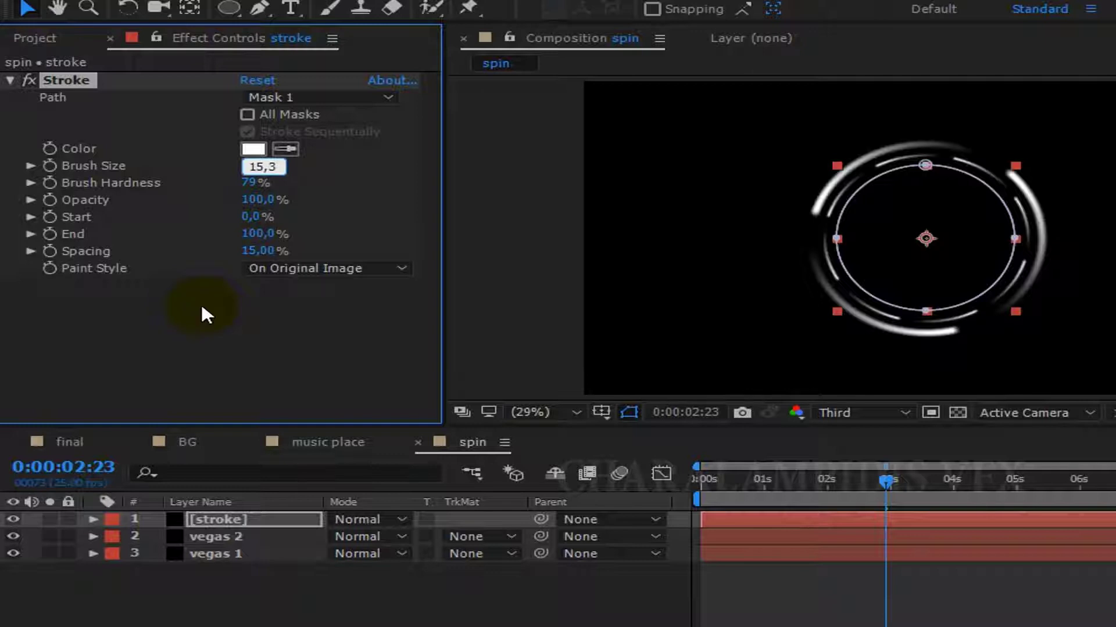
left_click(202, 308)
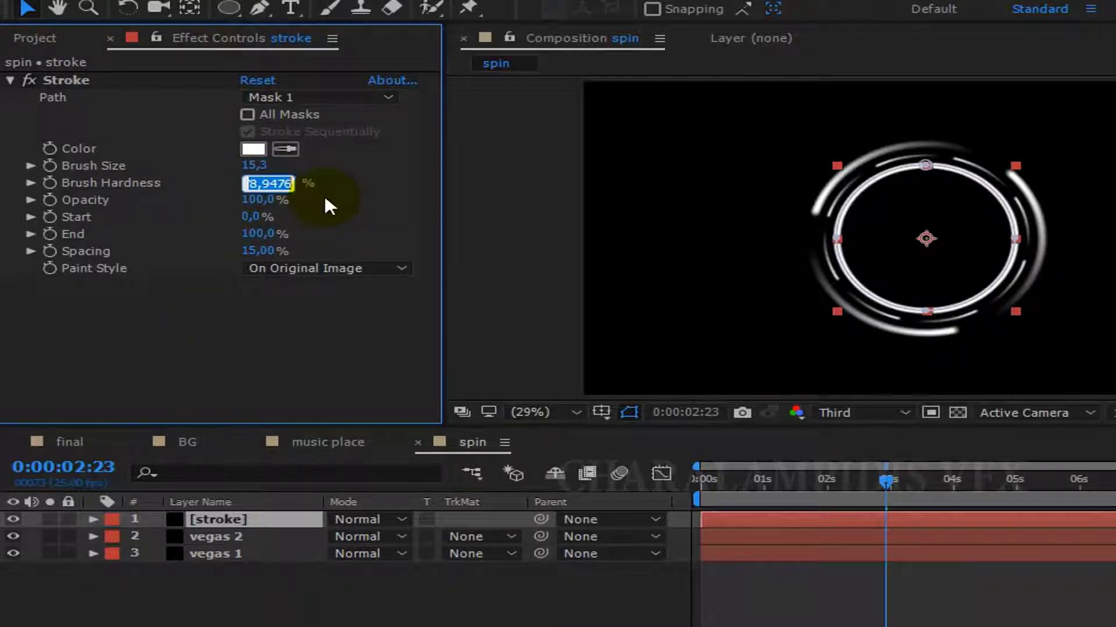
type("83")
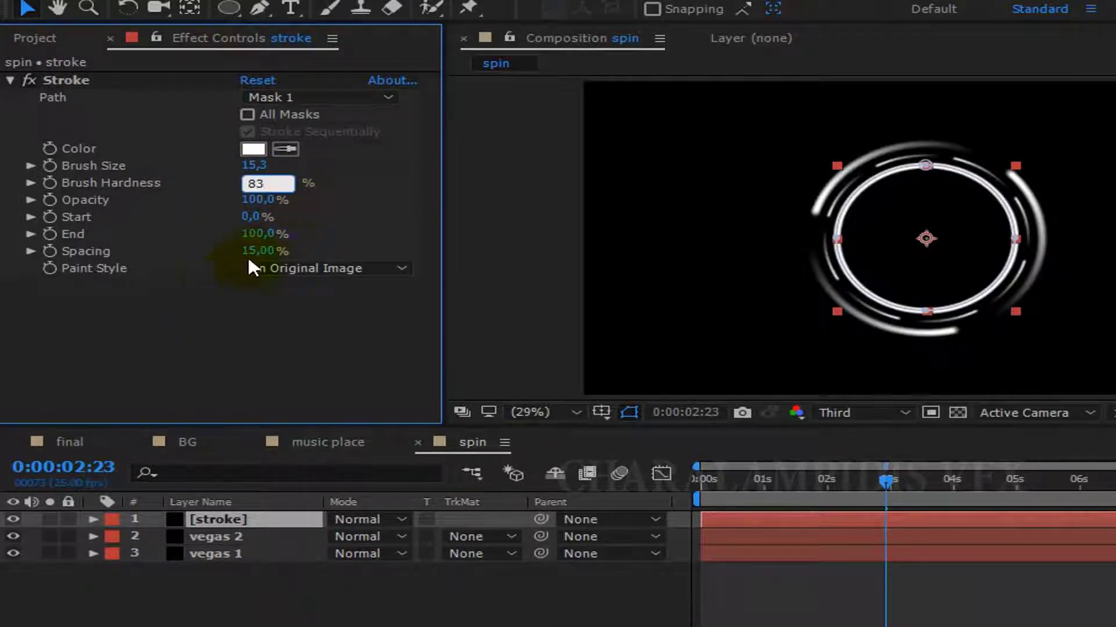
key("Return")
left_click(256, 250)
type("100")
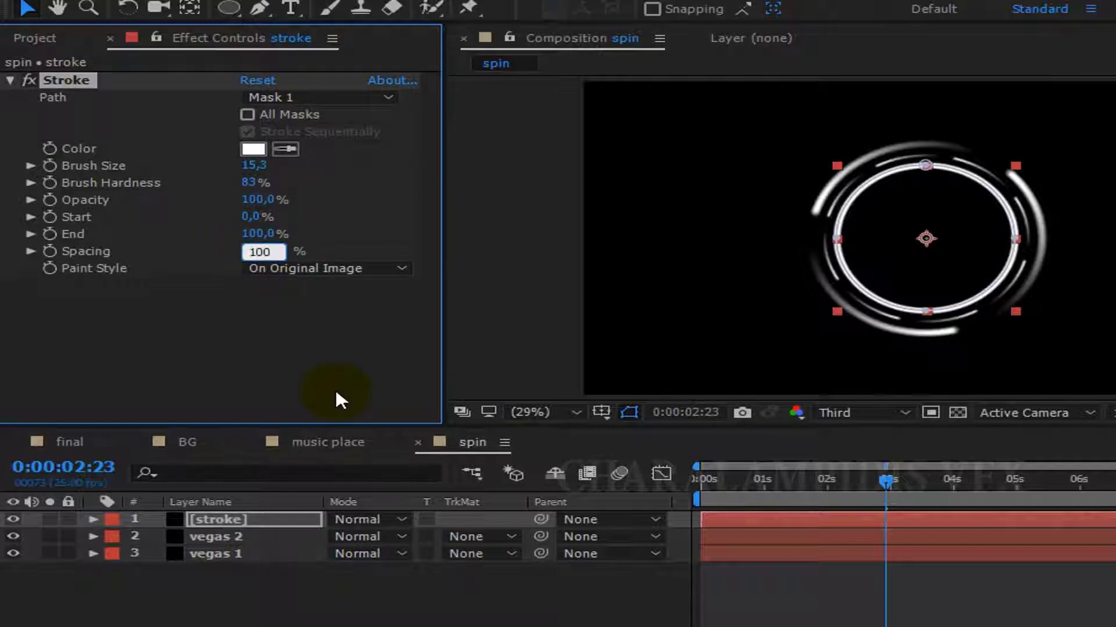
key("Return")
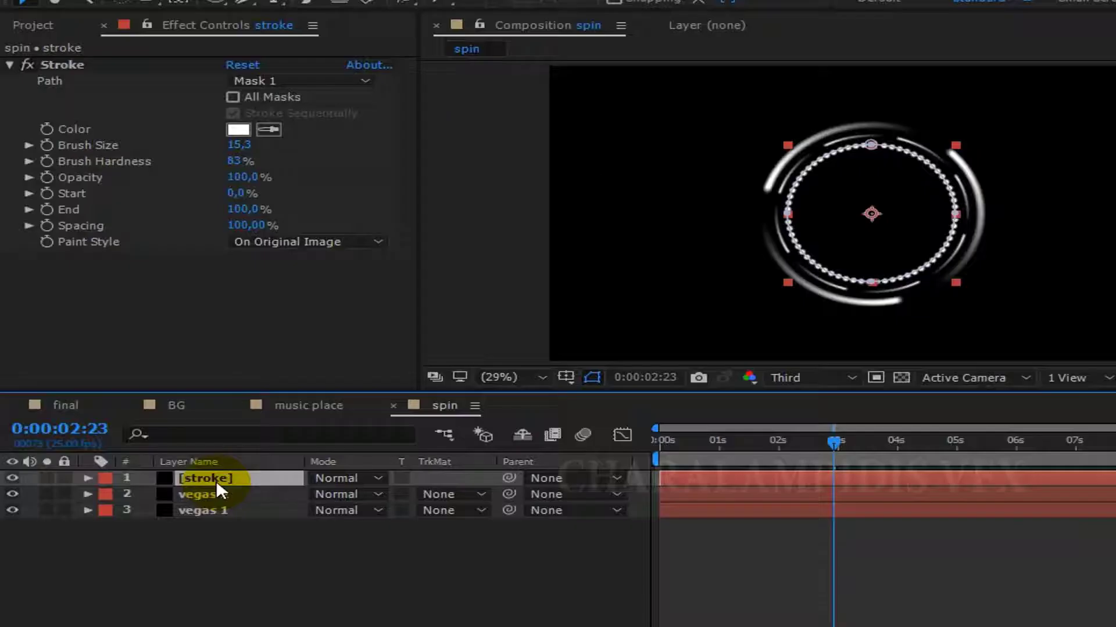
- Duplicate the dotted stroke layer and name the copy vegas 1
key("ctrl+d")
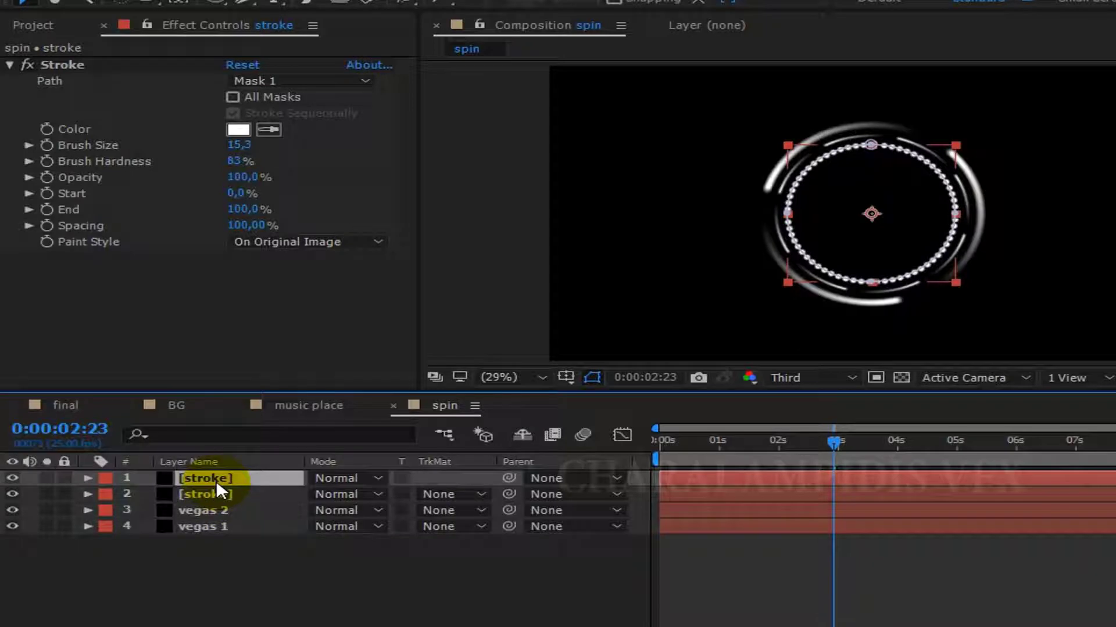
key("Return")
type("vegas 1")
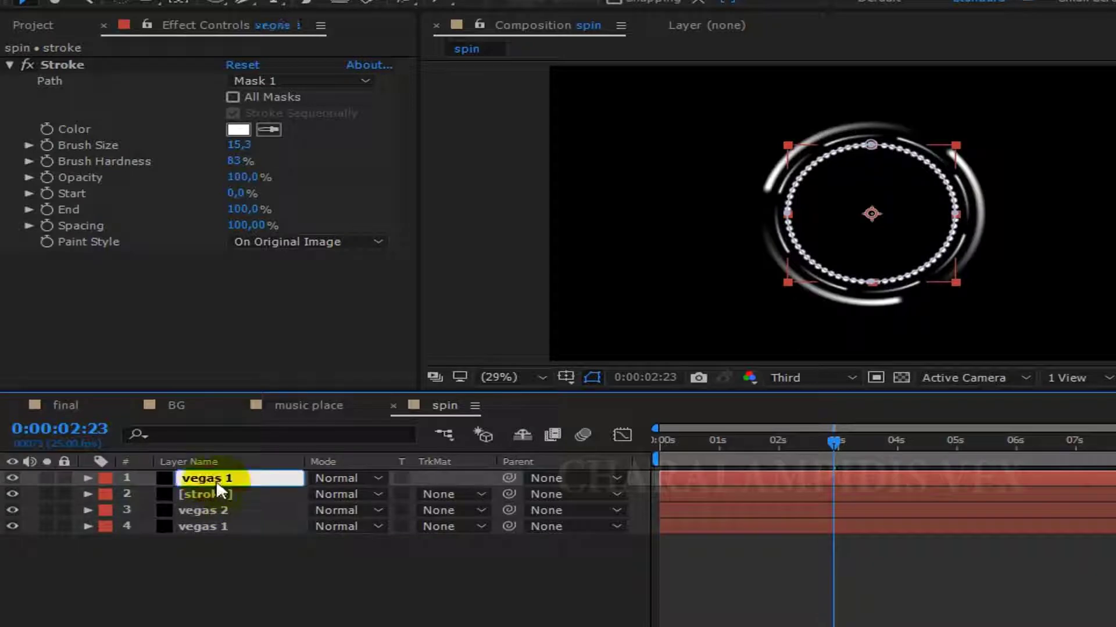
key("Return")
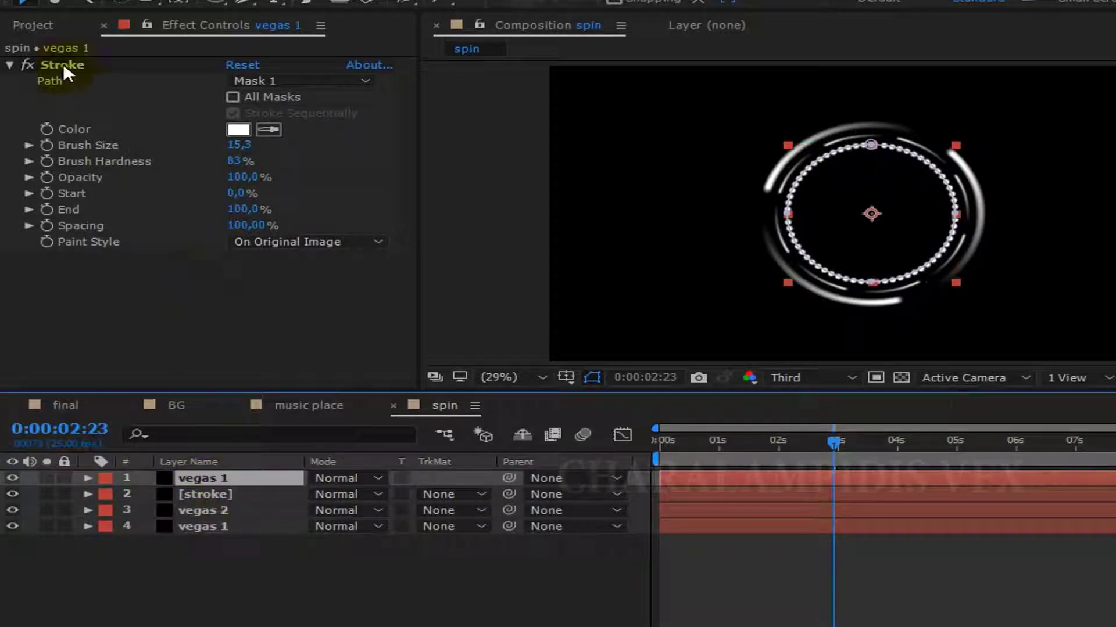
- Remove the copy's Stroke effect and make Vegas trace the mask as 1 segment
left_click(63, 63)
key("Delete")
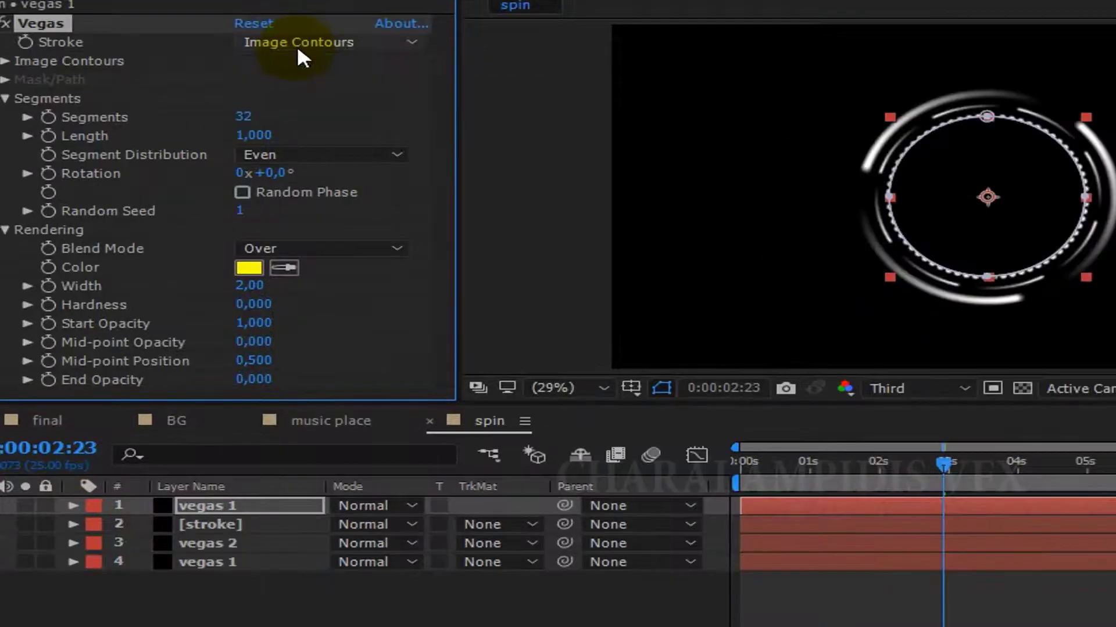
left_click(297, 44)
left_click(313, 86)
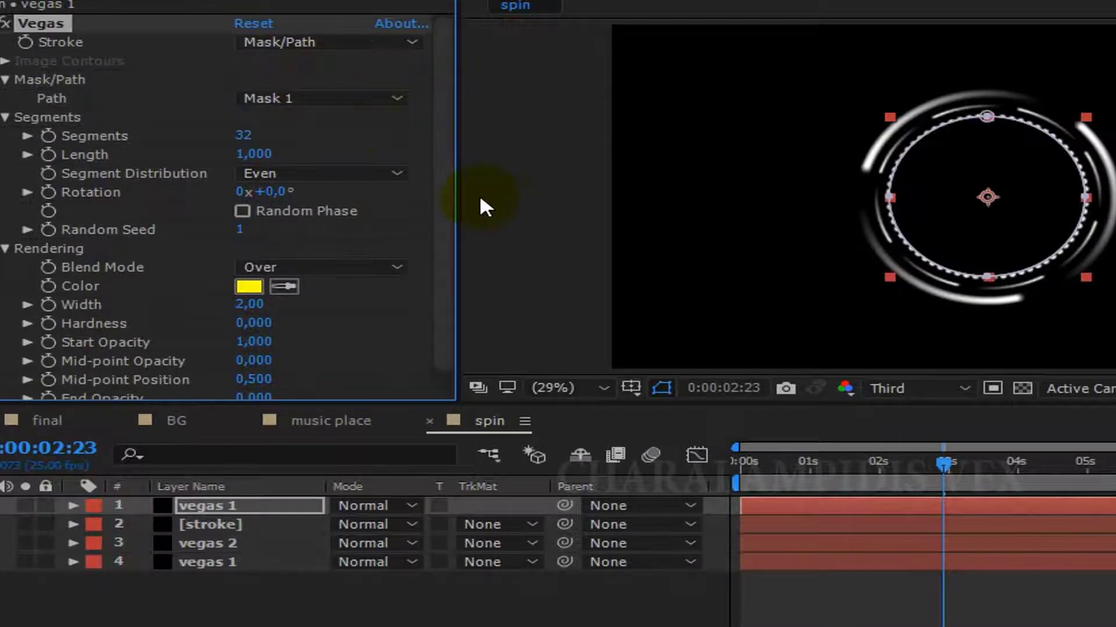
left_click(243, 135)
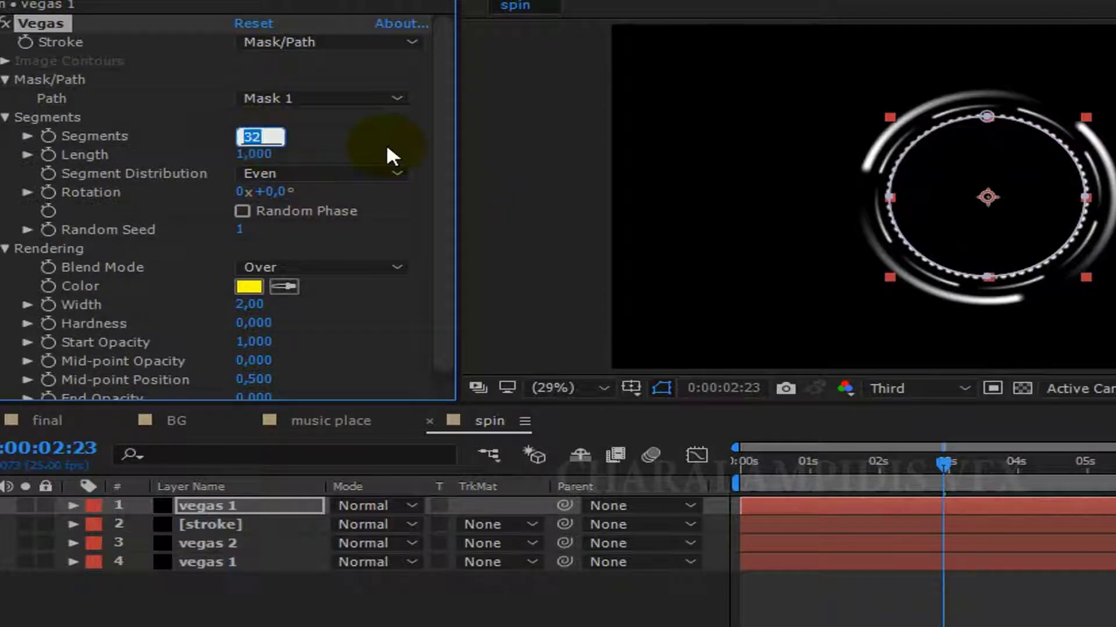
type("1")
key("Return")
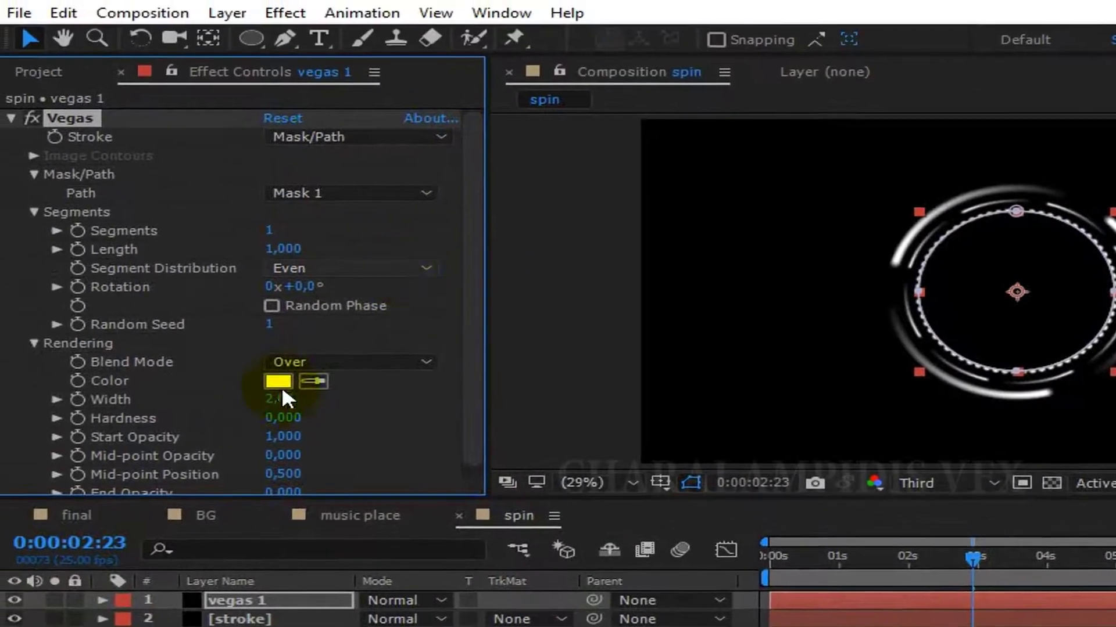
- Set the Vegas colour to white (FFFFFF)
left_click(261, 323)
type("FFFFFF")
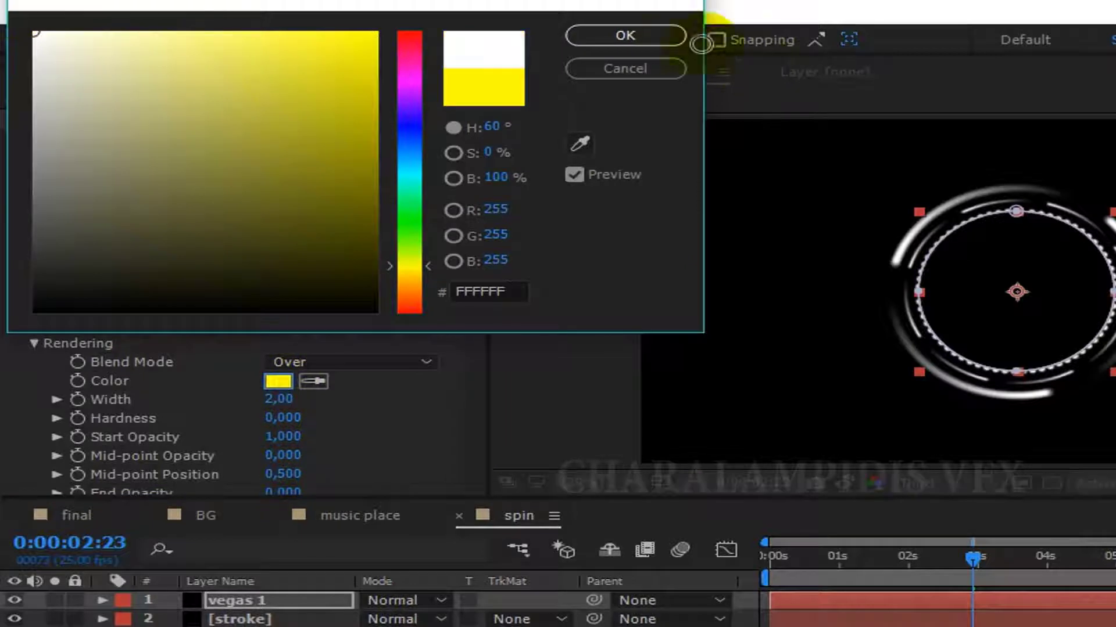
left_click(641, 36)
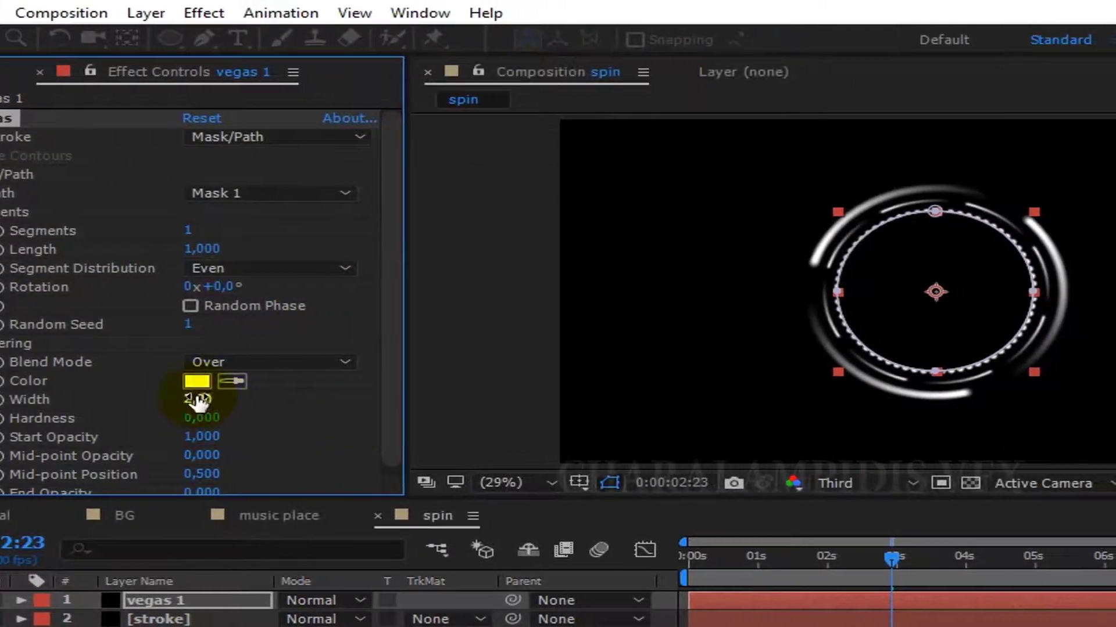
- Set Vegas width to 16.20, hardness to 1.000 and mid-point position to 0.493
left_click_drag(198, 399, 221, 408)
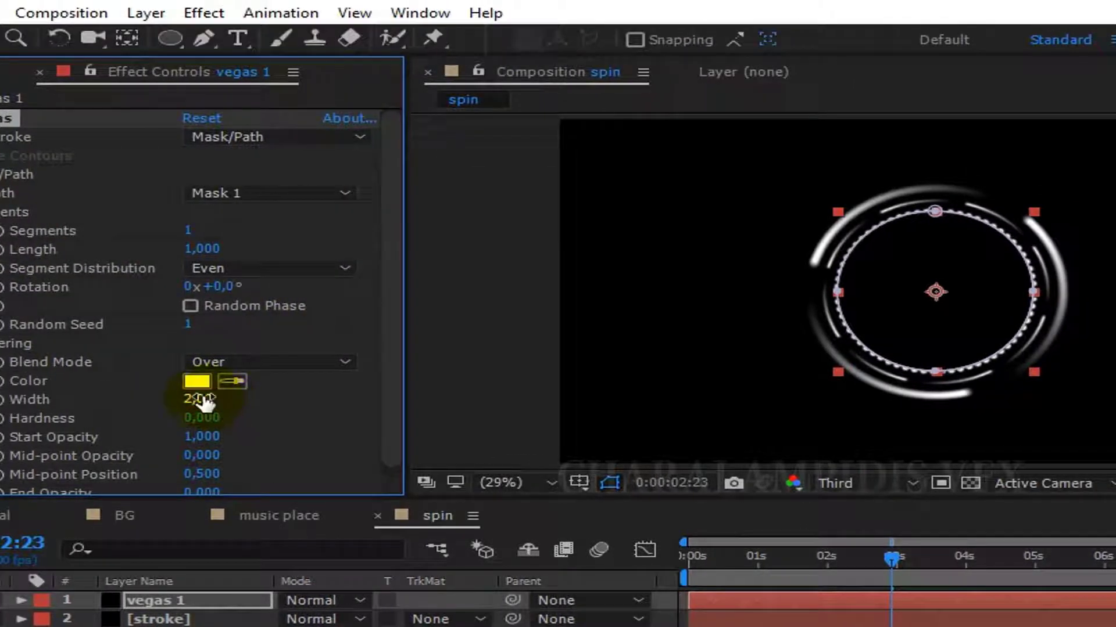
left_click(201, 400)
type("16,2")
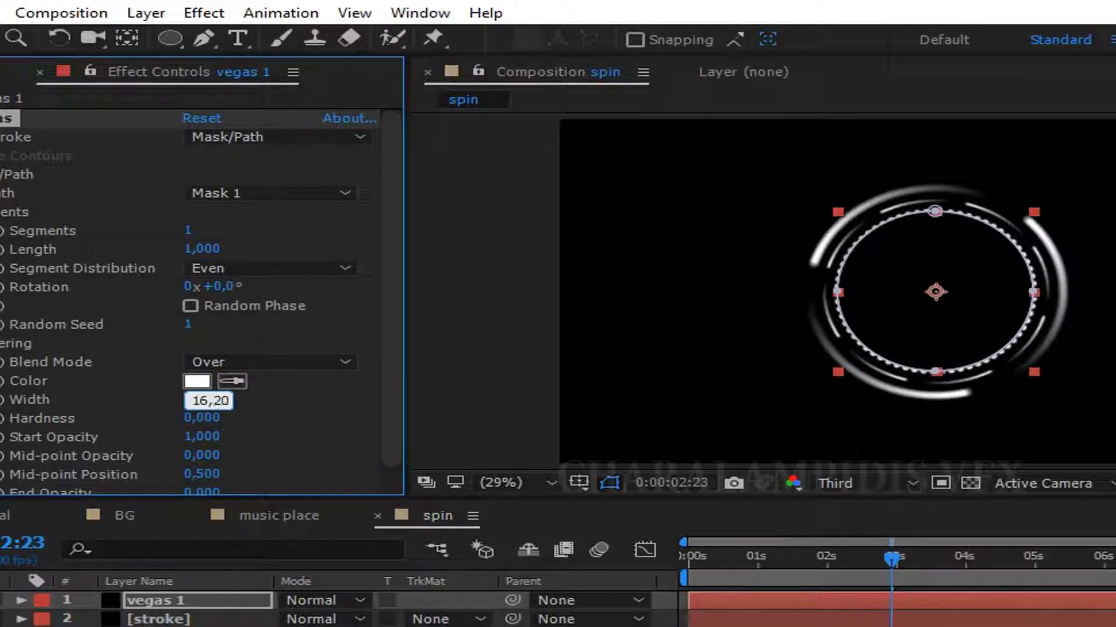
key("Return")
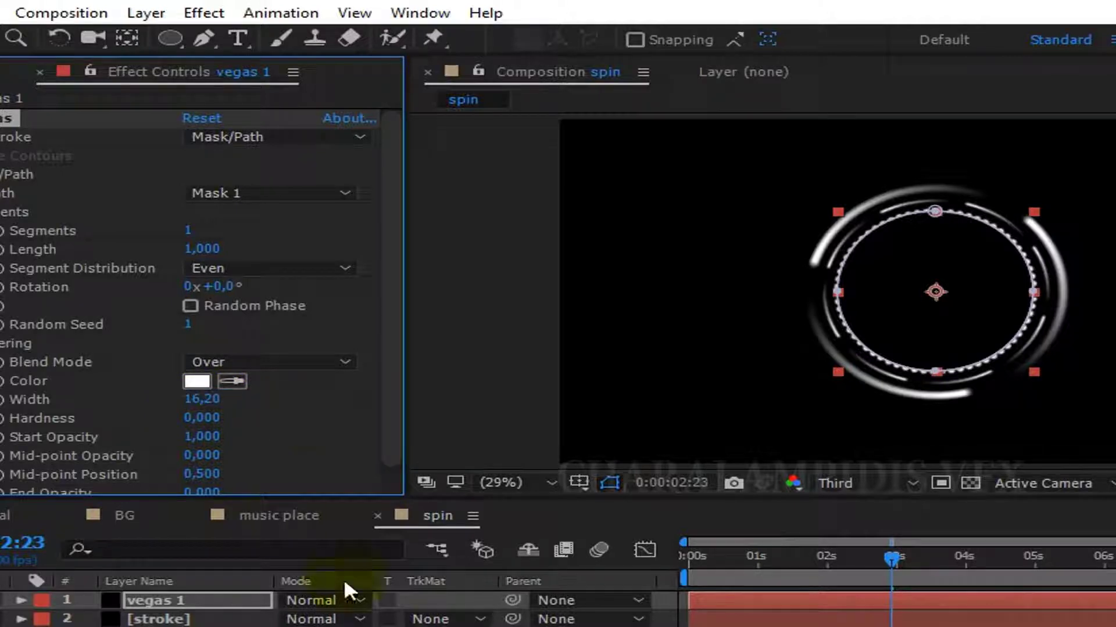
left_click(226, 455)
left_click(201, 419)
type("1")
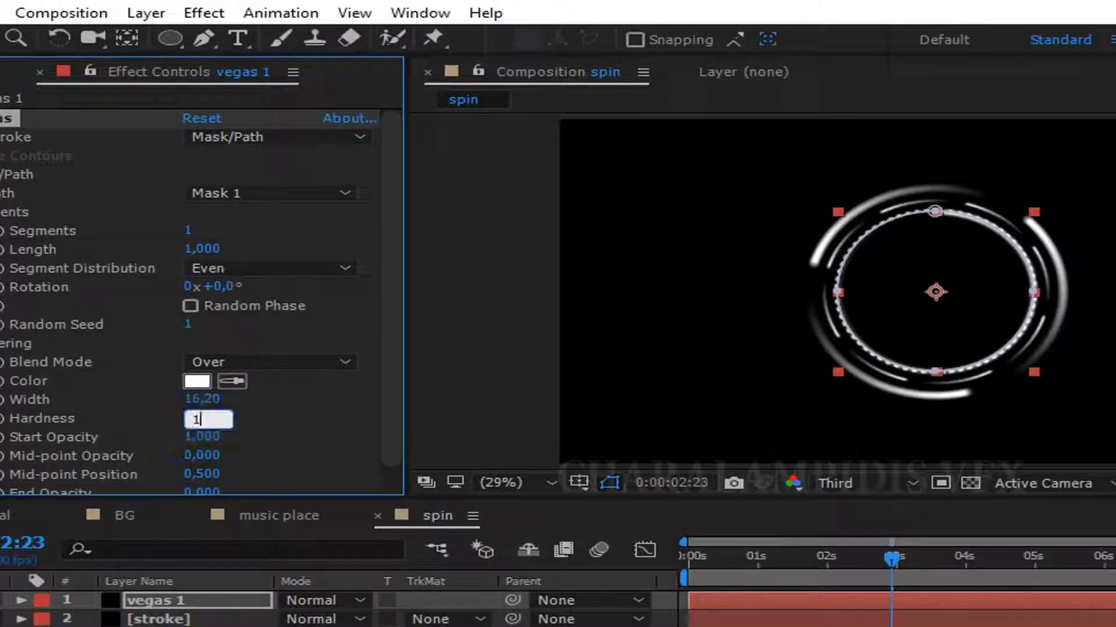
left_click(183, 425)
left_click(201, 474)
type("0,493")
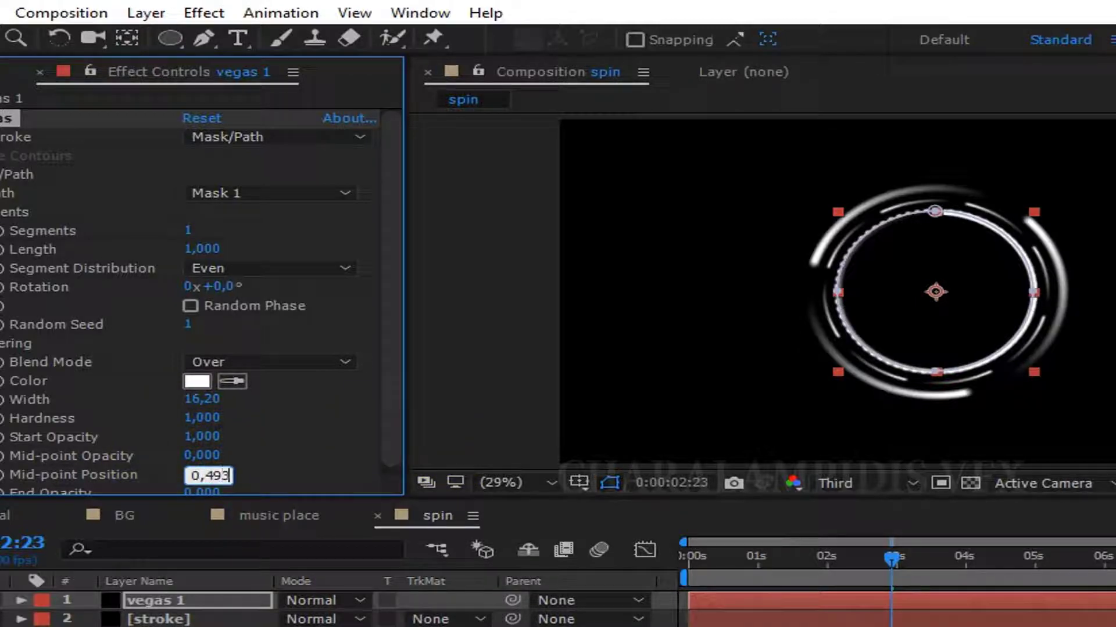
left_click(151, 452)
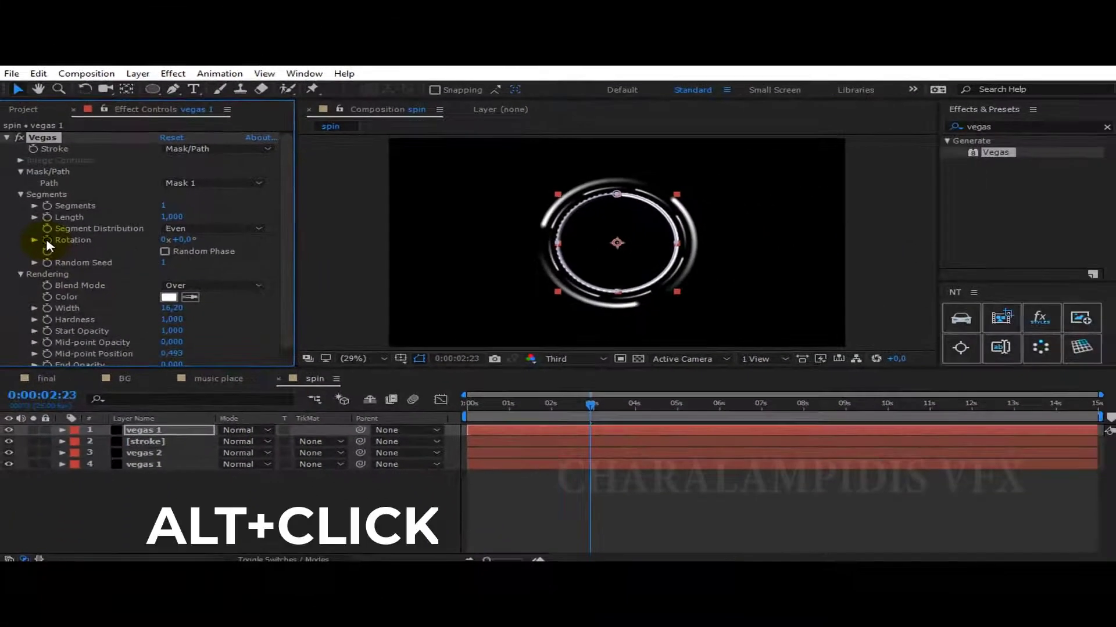
- Add a time*-150 expression to vegas 1's Rotation so it spins continuously
left_click(46, 240, "alt")
type("time*-150")
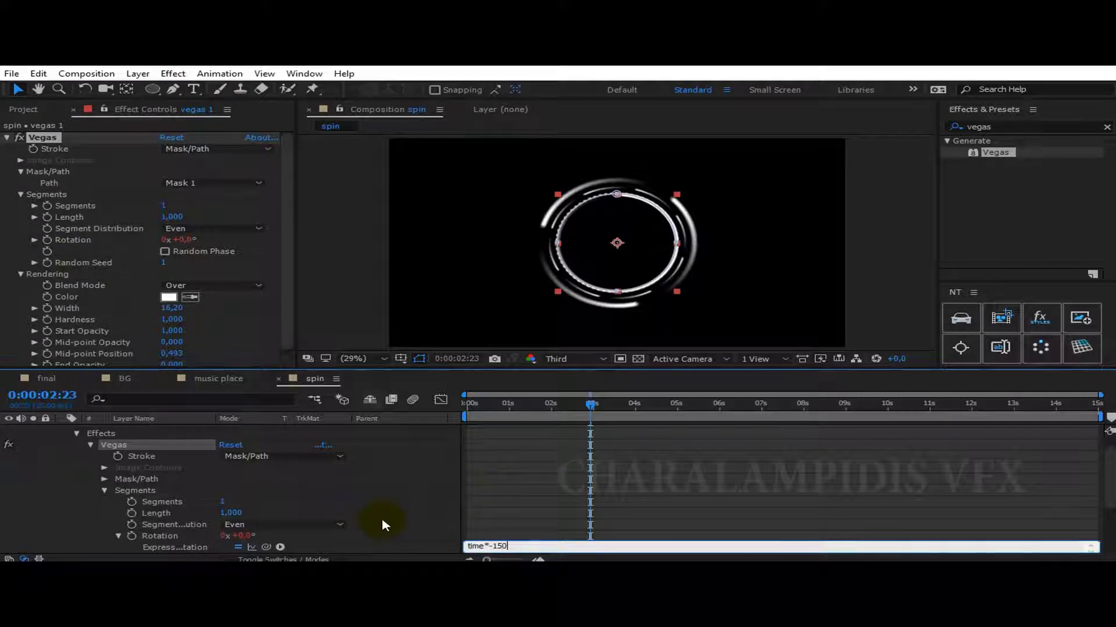
left_click(382, 524)
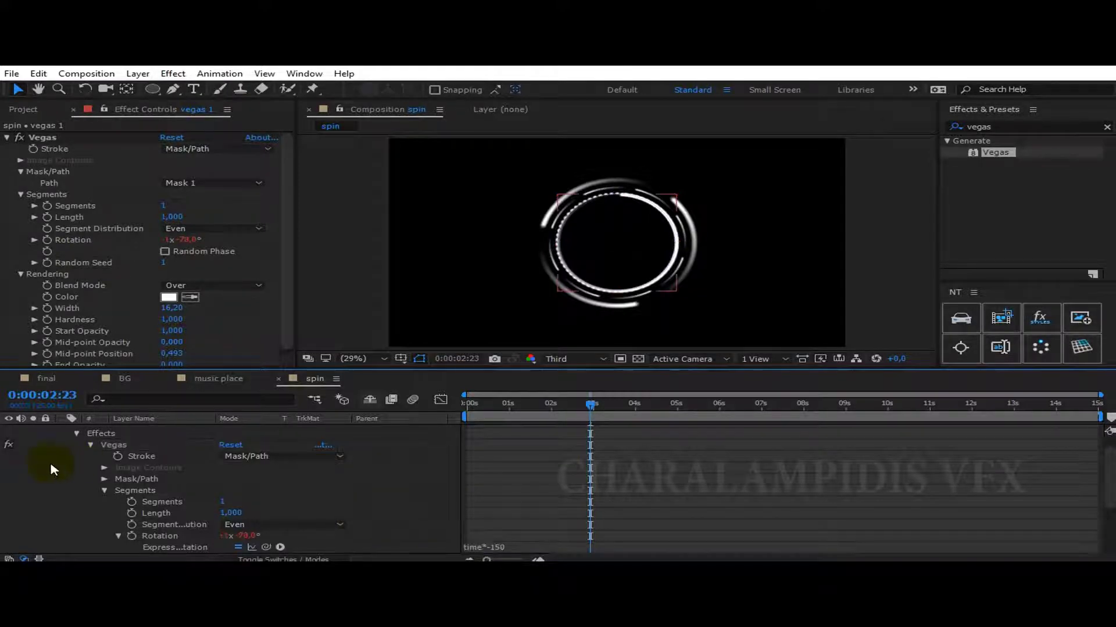
scroll(52, 465, "up", 1)
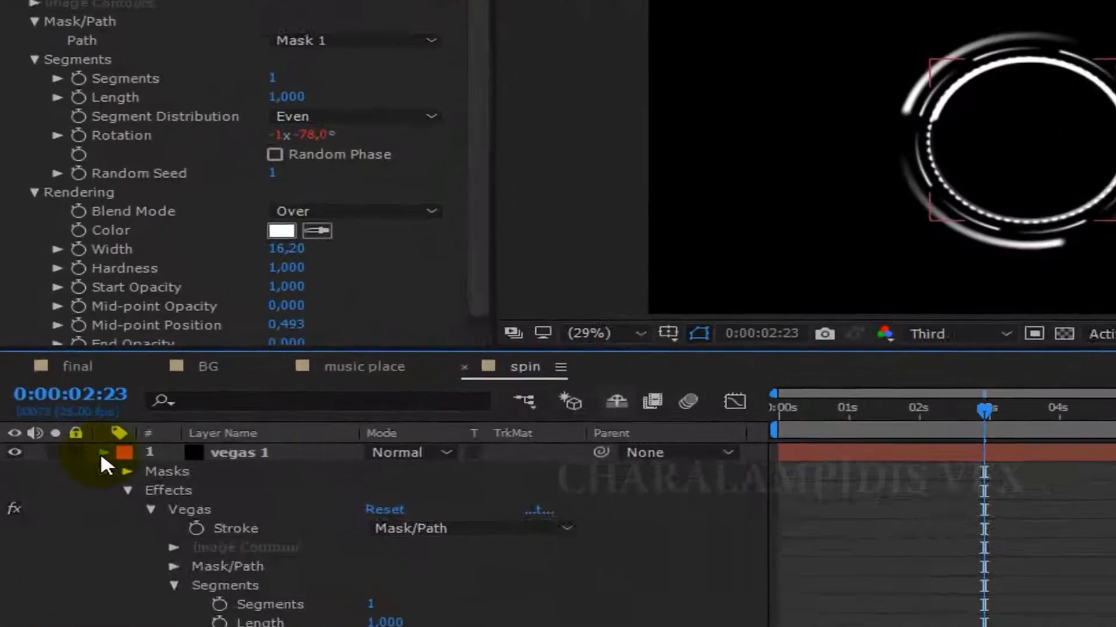
- Set the stroke layer's track matte to Luma Matte "vegas 1" and check the spin later in time
left_click(64, 433)
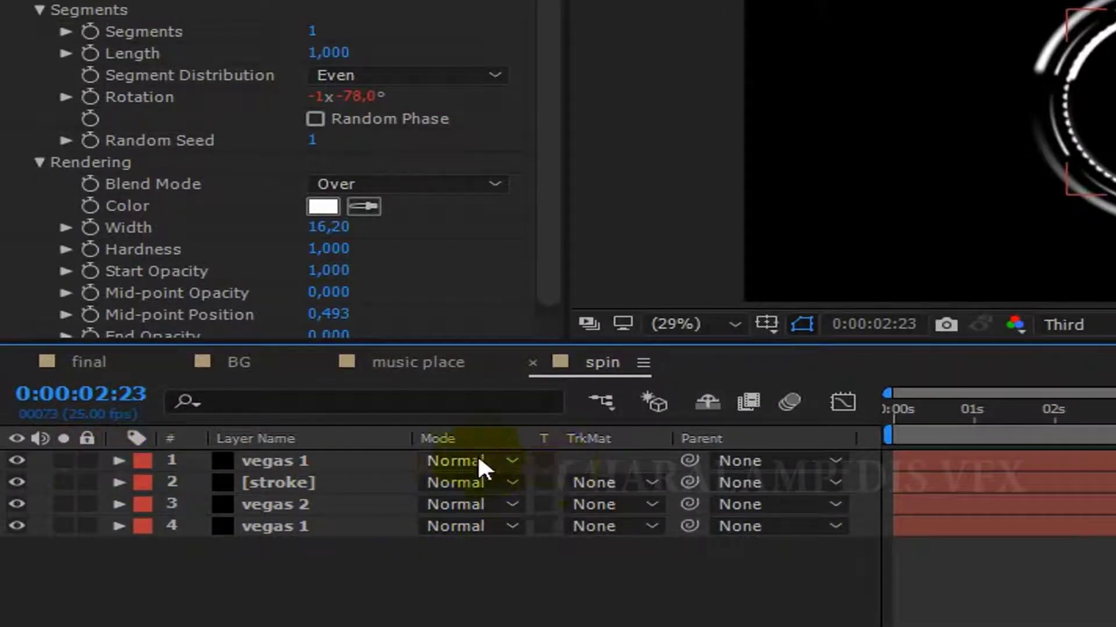
left_click(627, 483)
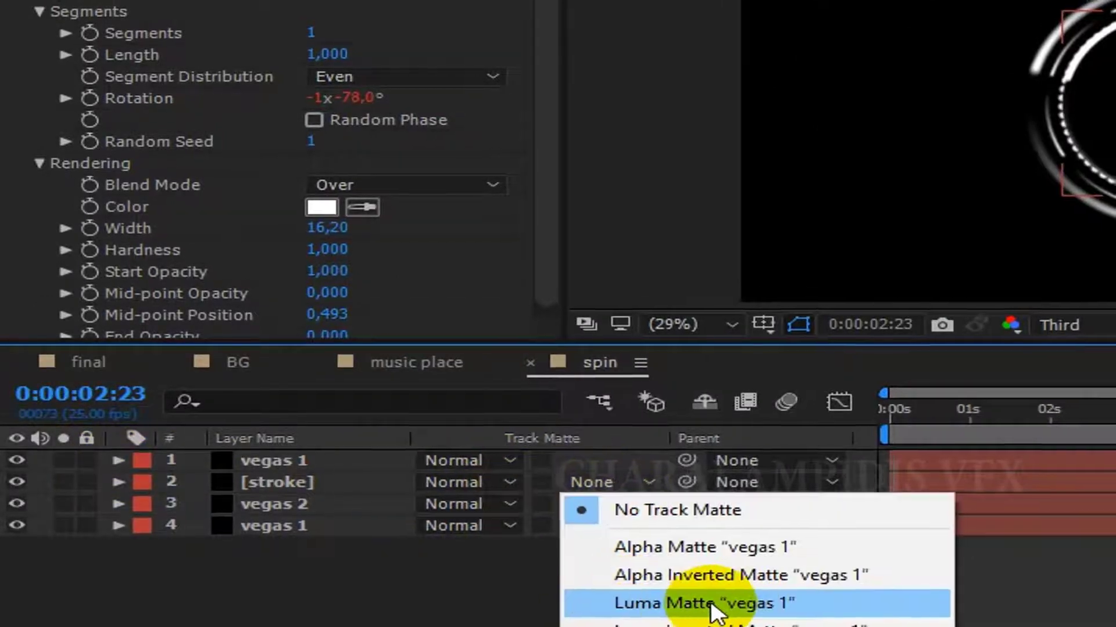
left_click(579, 602)
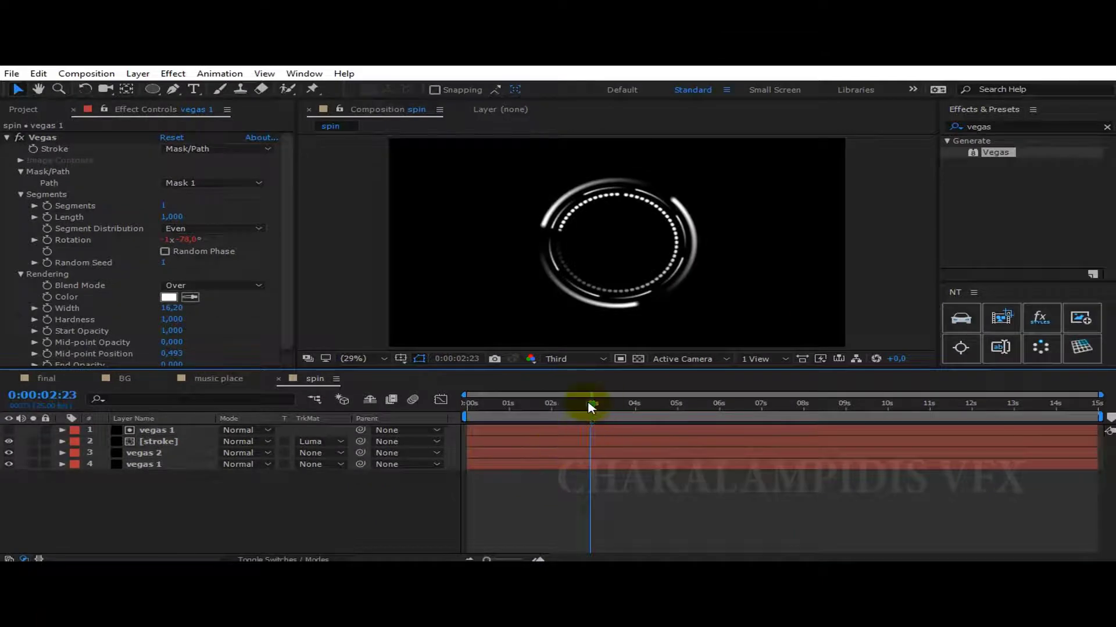
left_click_drag(590, 404, 667, 405)
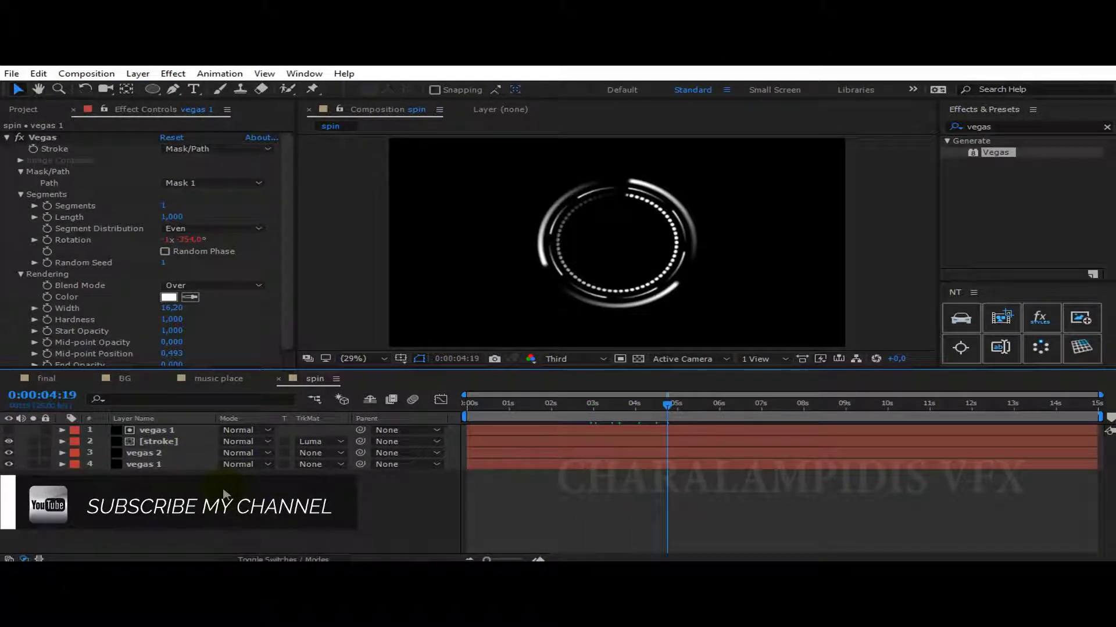
key("ctrl+Down")
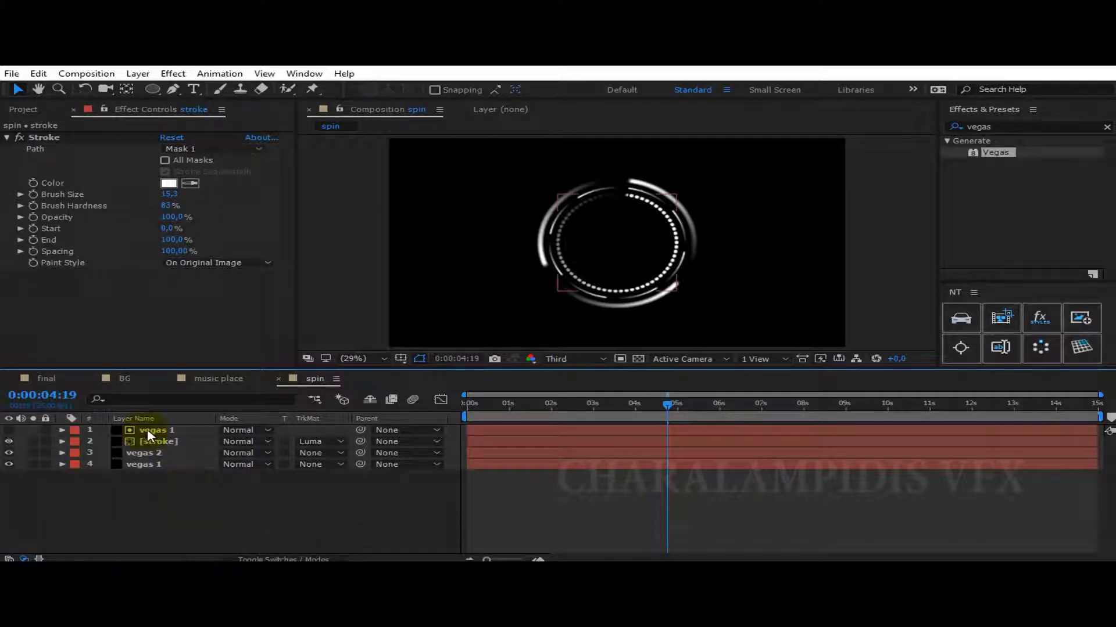
- Duplicate vegas 1 as a visible vegas 3 and remove vegas 1's track matte
left_click(155, 432)
key("ctrl+d")
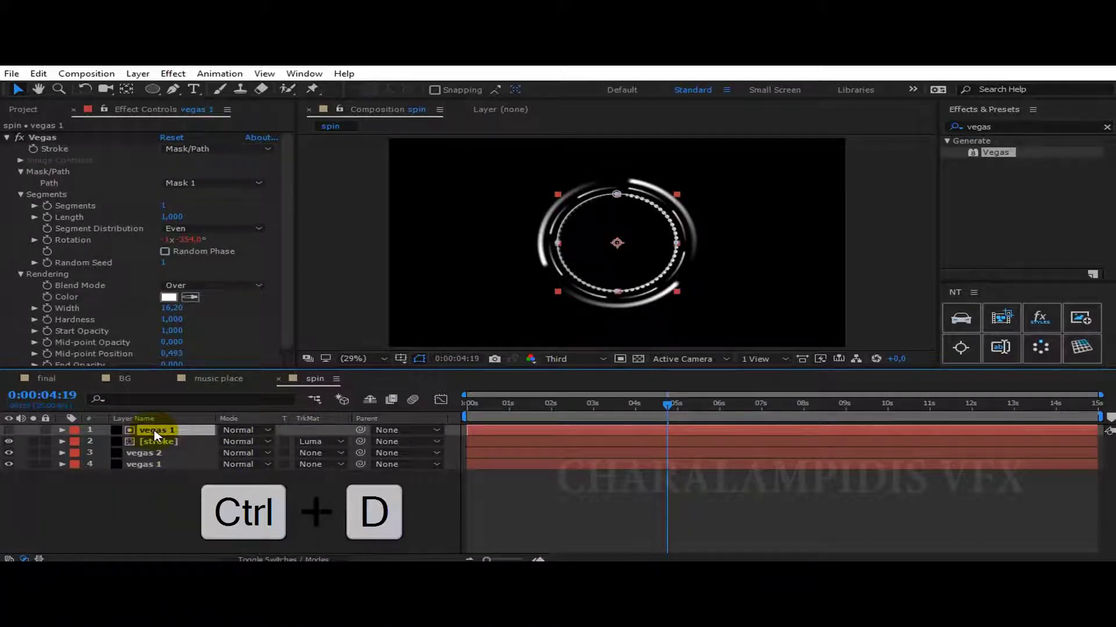
left_click(9, 430)
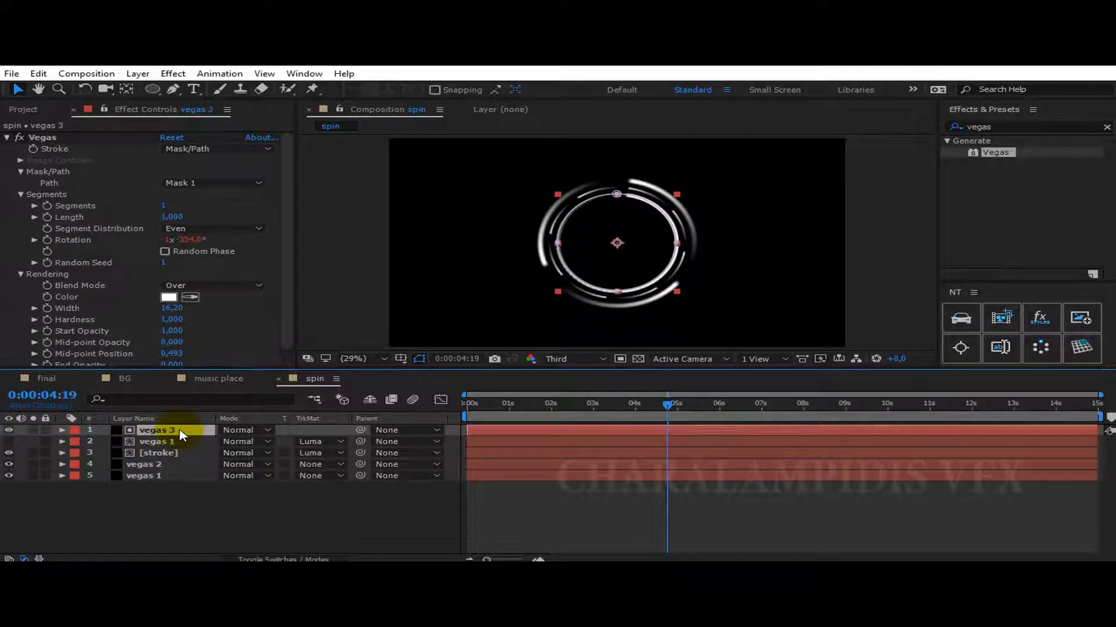
left_click(311, 442)
left_click(320, 456)
- Scale vegas 3 down to 64% and delete its Vegas effect
key("s")
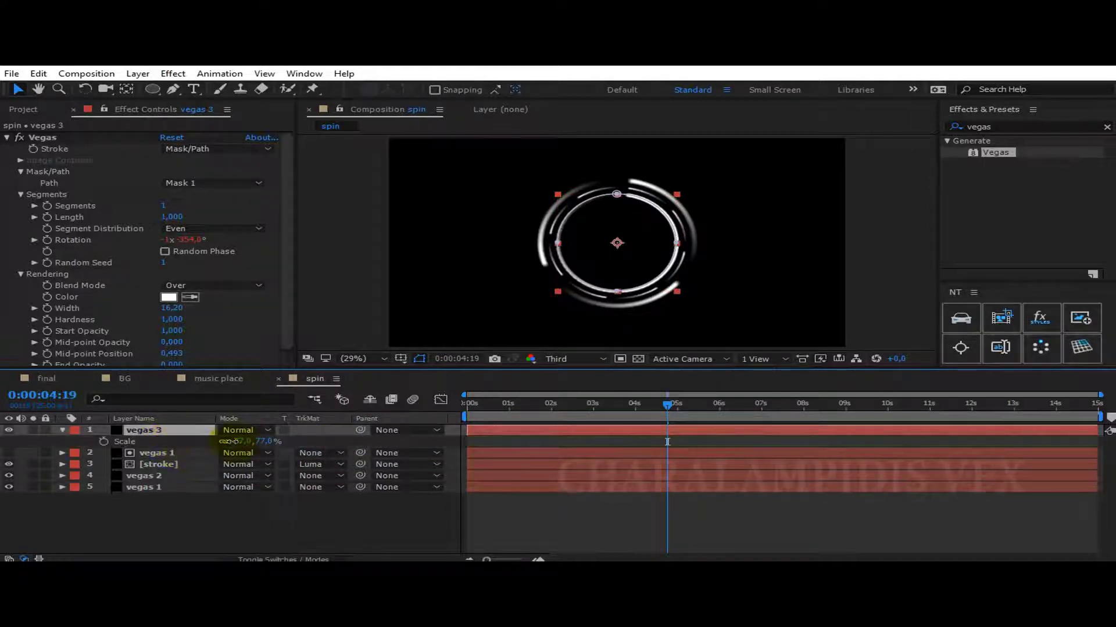
left_click_drag(228, 442, 219, 441)
left_click(49, 140)
key("Delete")
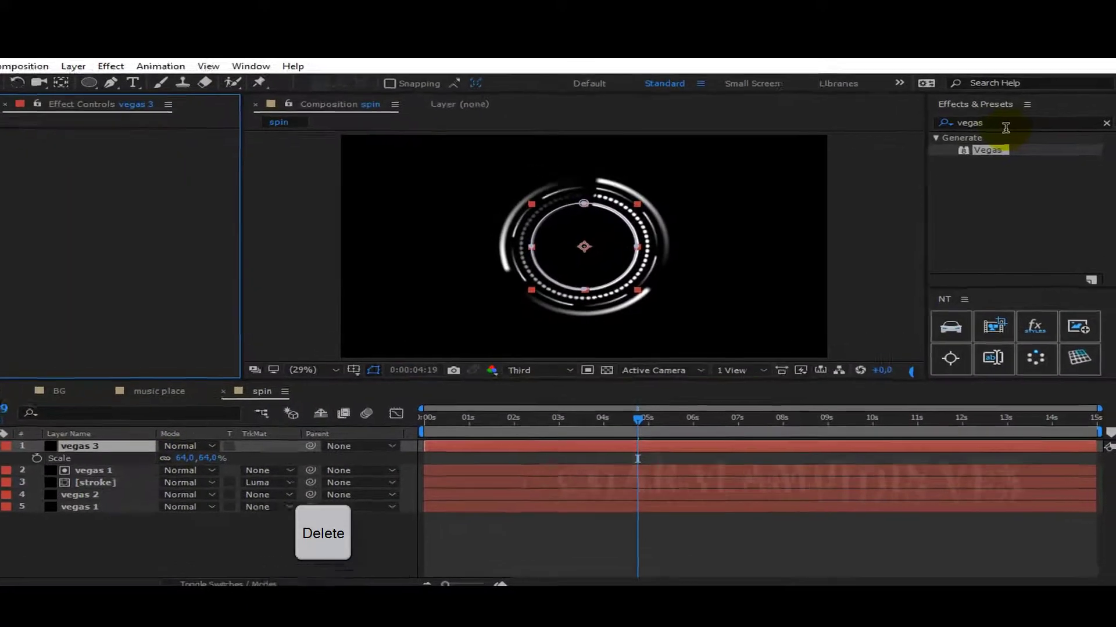
left_click(959, 130)
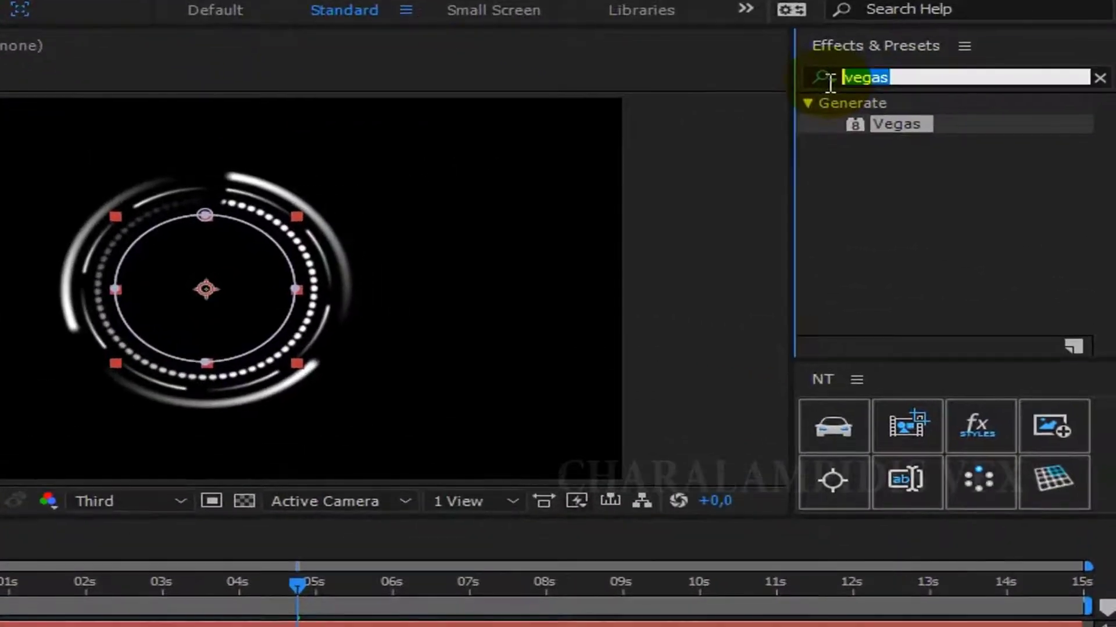
- Apply Generate > Stroke to the vegas 3 layer
type("stroke")
scroll(950, 197, "down", 2)
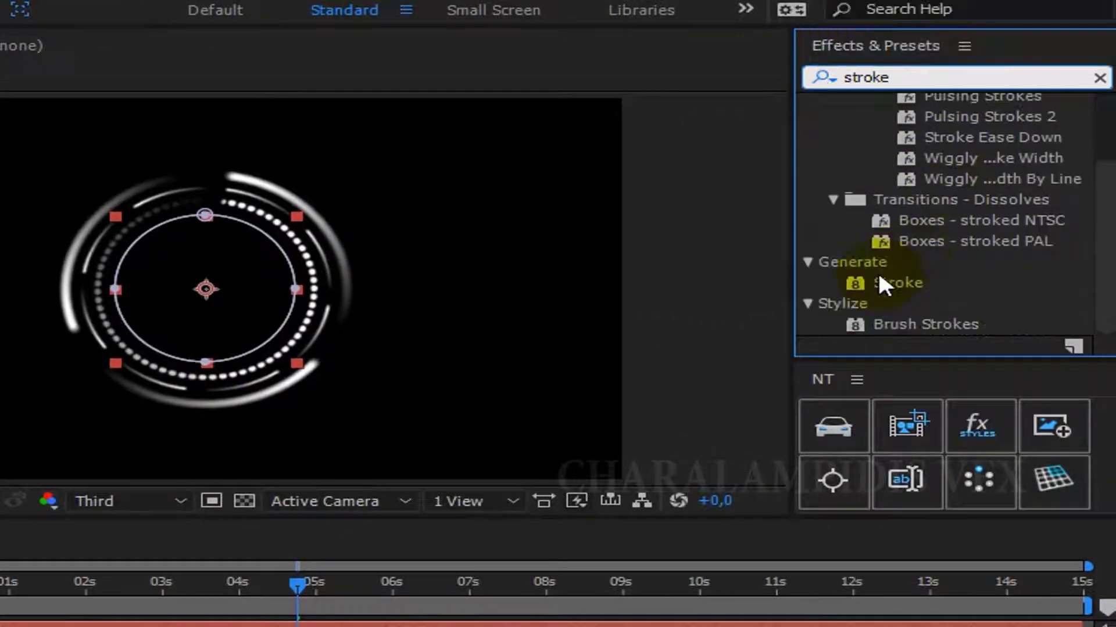
left_click_drag(996, 239, 159, 432)
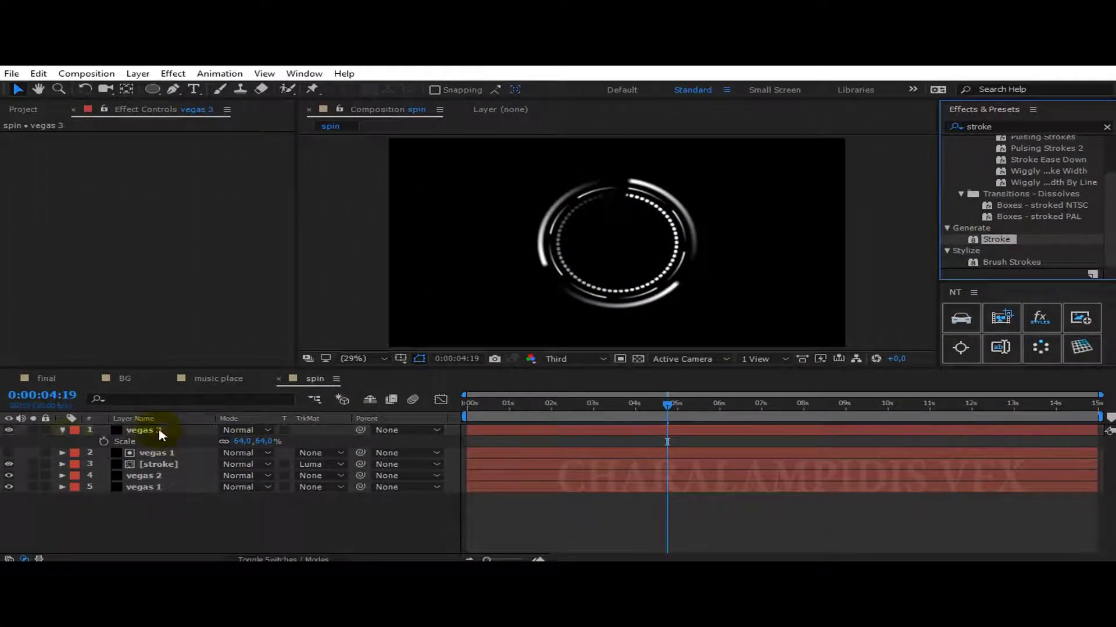
left_click(62, 431)
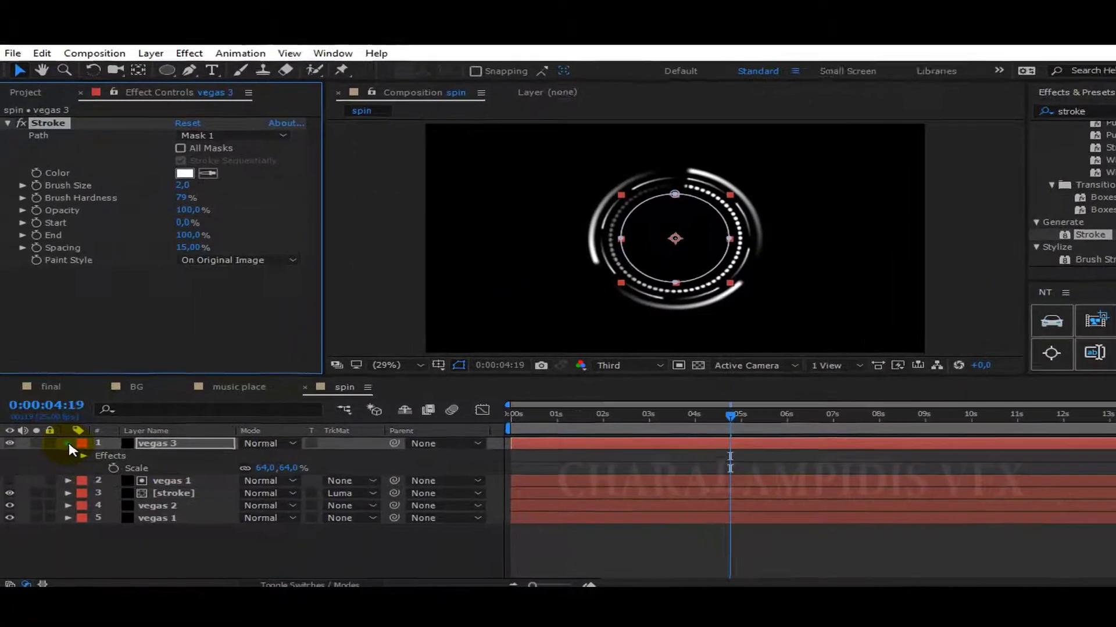
- Set the Stroke brush size to 50, hardness to 100% and opacity to 83%
left_click(217, 167)
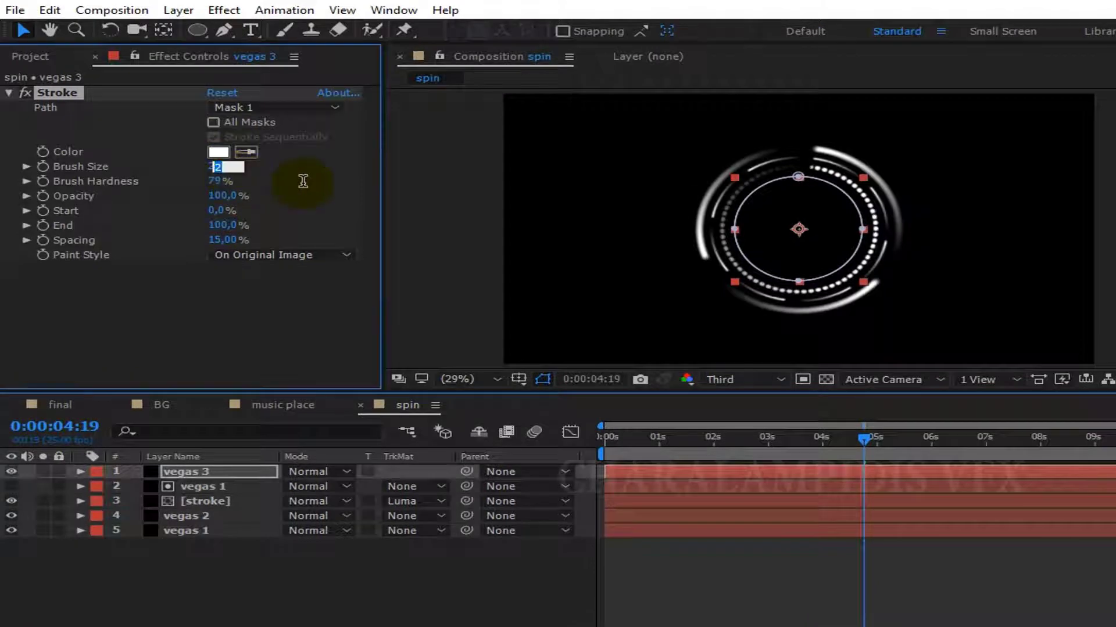
type("50")
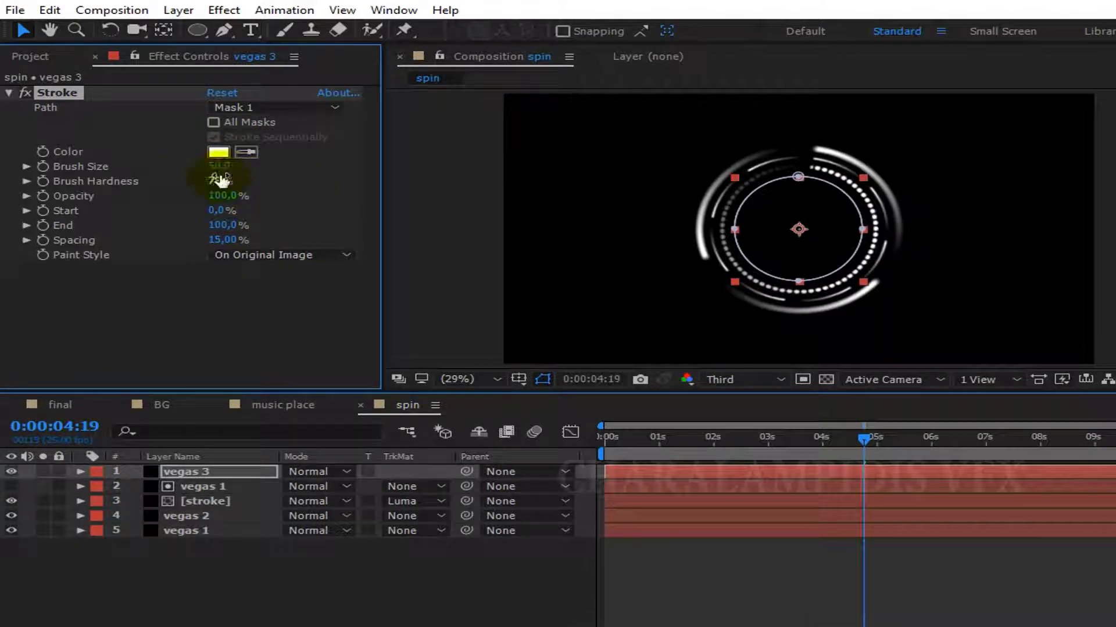
key("Return")
left_click(215, 180)
type("100")
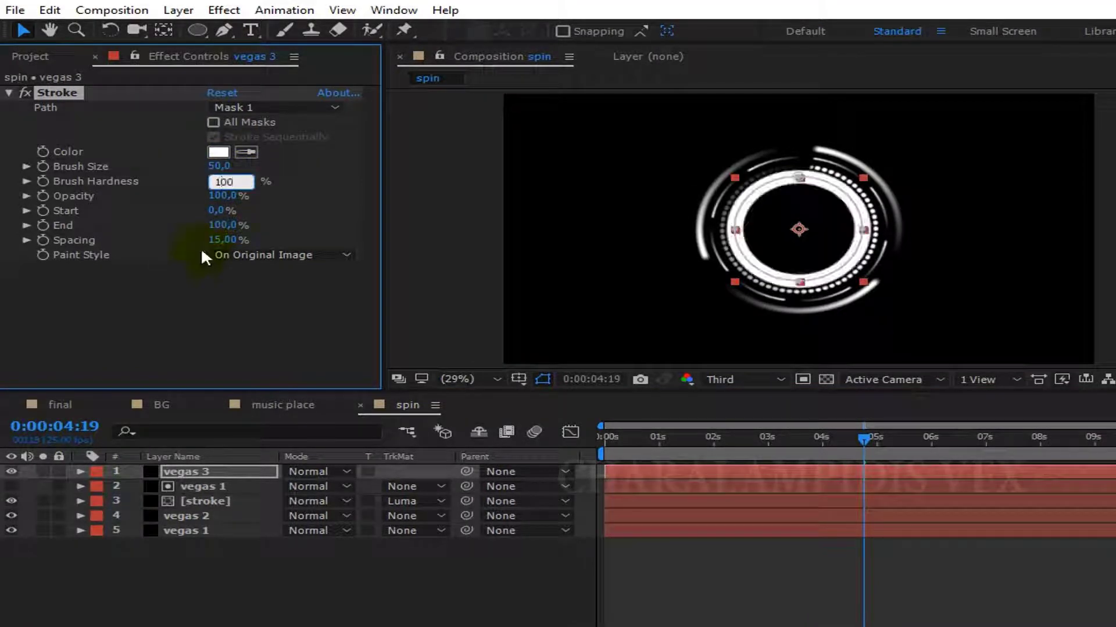
key("Return")
left_click(218, 196)
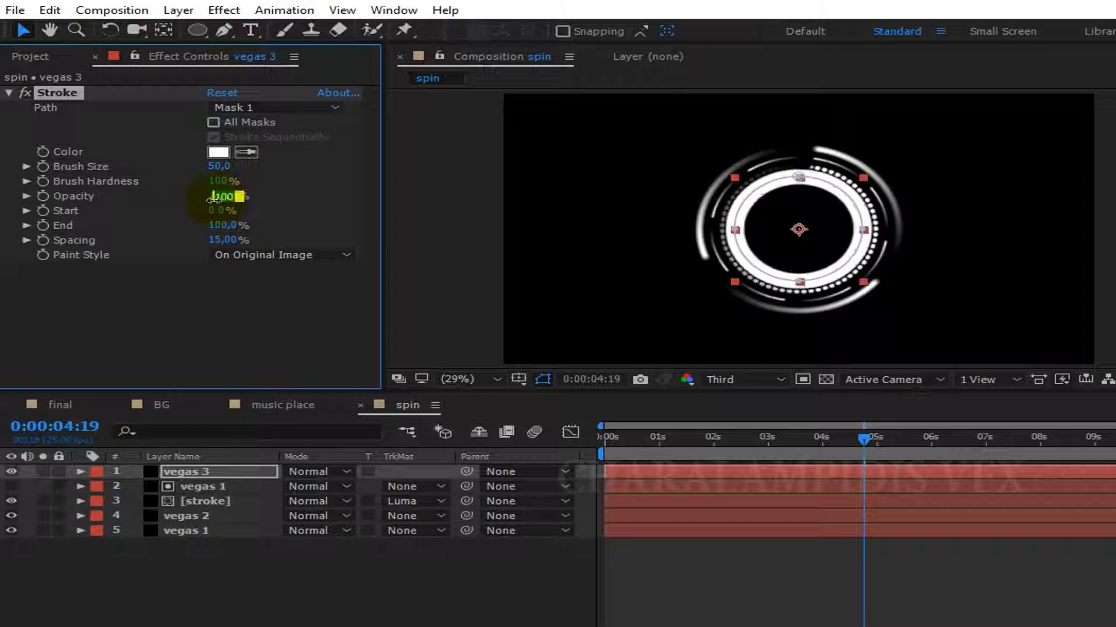
type("83")
key("Return")
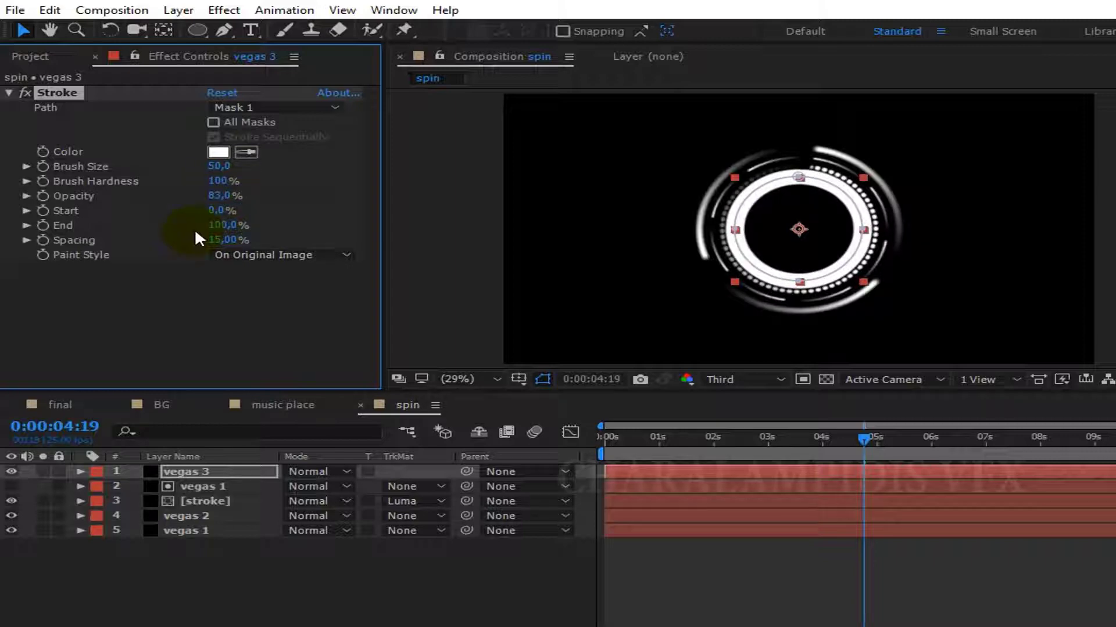
- Set the Stroke Start to 13% and Spacing to 100% for large spaced dots
left_click_drag(215, 240, 221, 240)
left_click(214, 215)
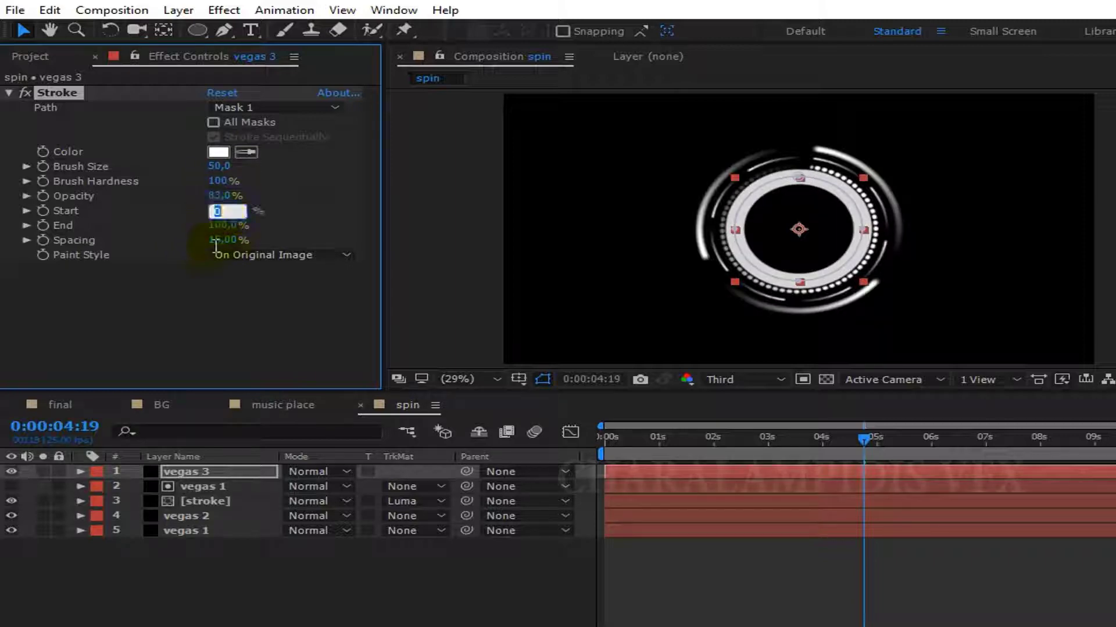
type("13")
key("Return")
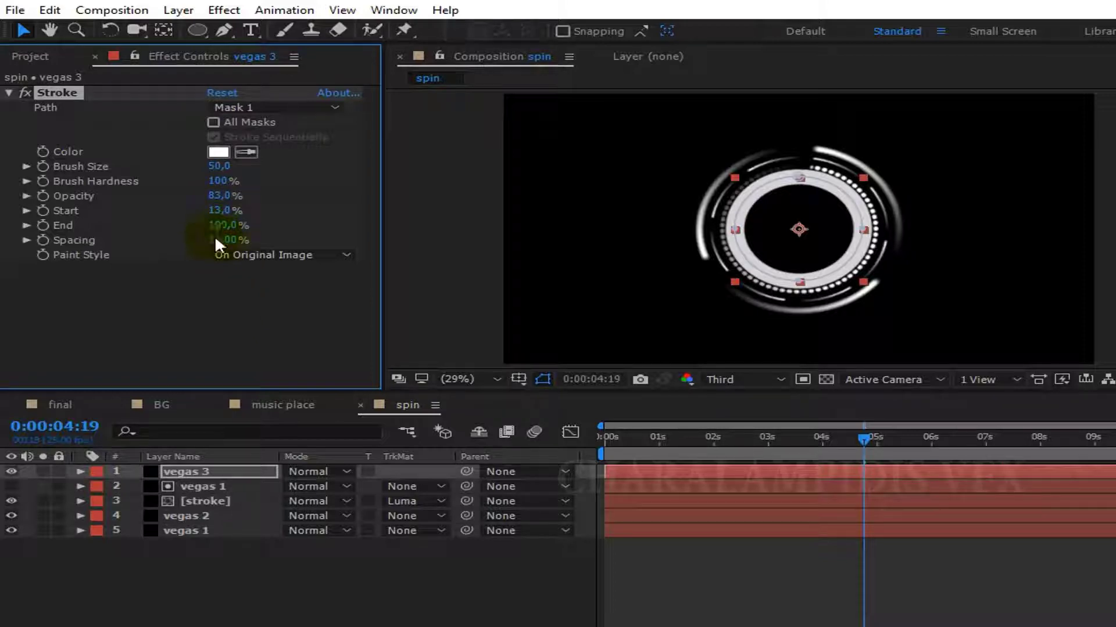
left_click(223, 240)
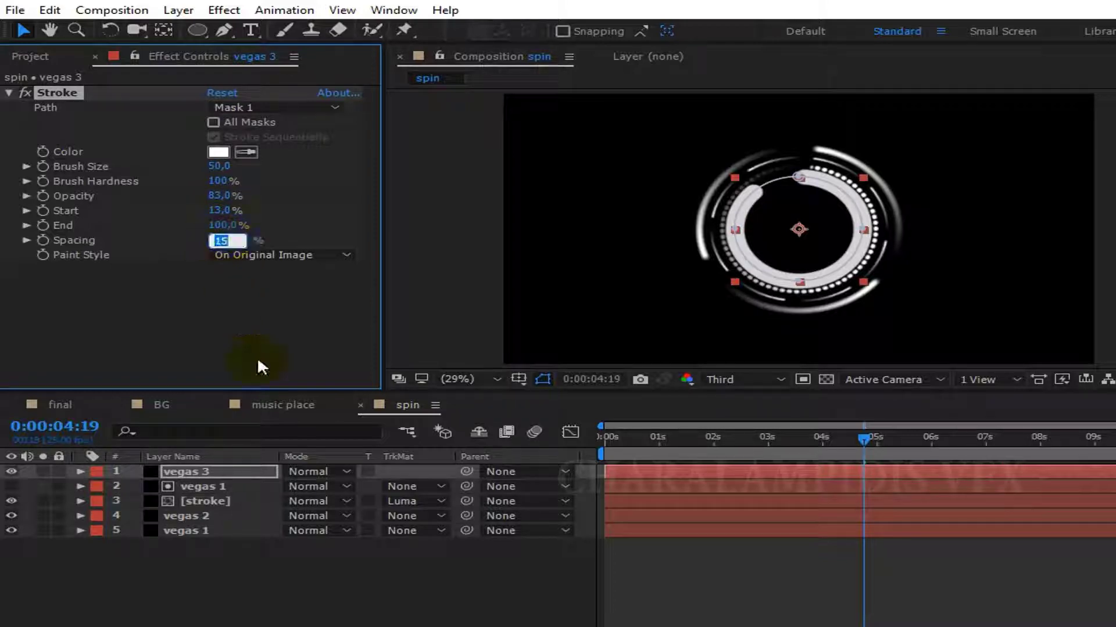
type("100")
key("Return")
left_click(193, 472)
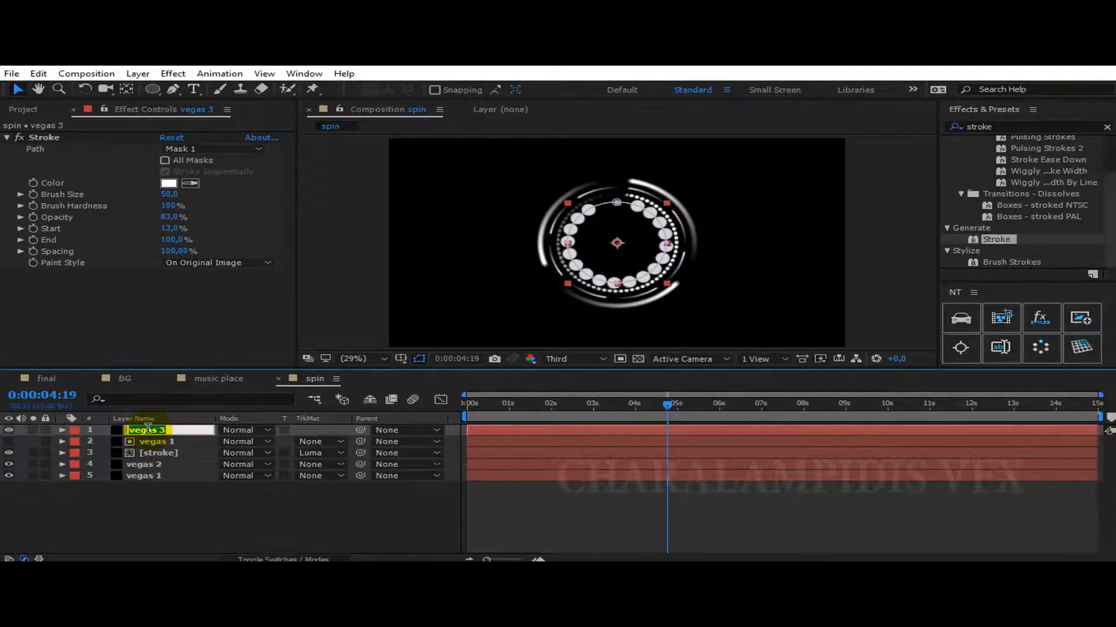
- Rename the dotted ring layer stroke 2 and duplicate it as stroke 3
type("stroke")
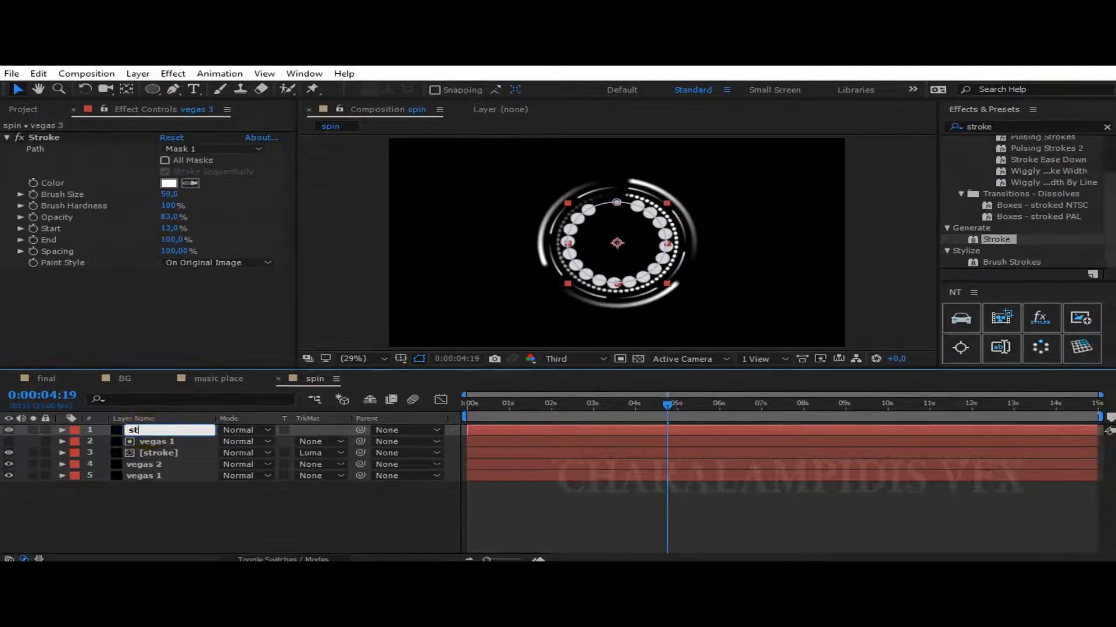
type(" 2")
left_click(150, 434)
key("Return")
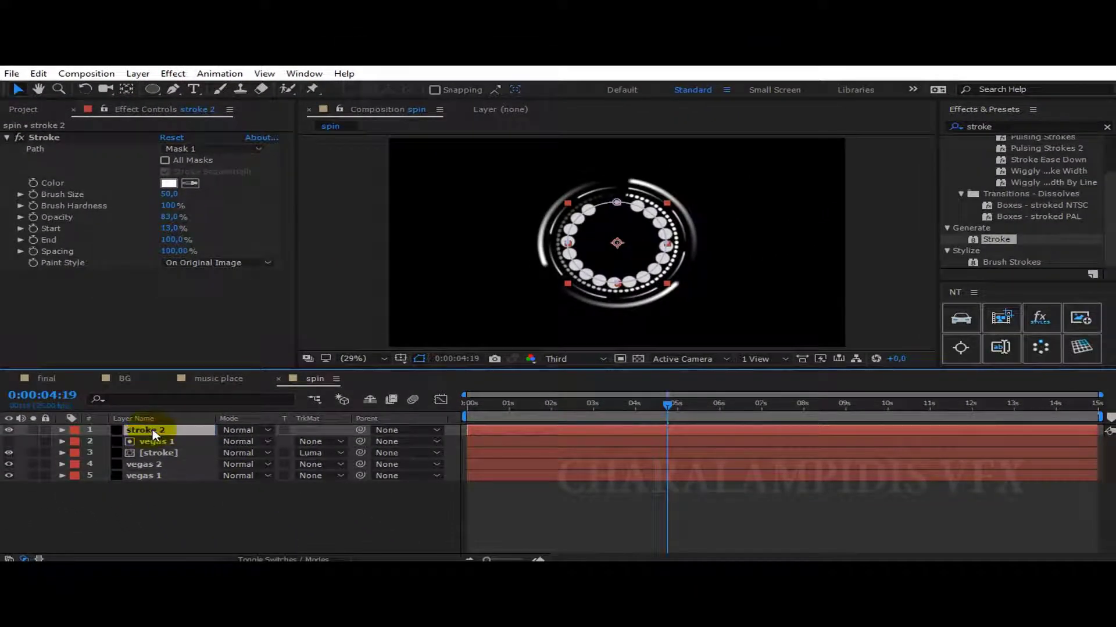
key("ctrl+d")
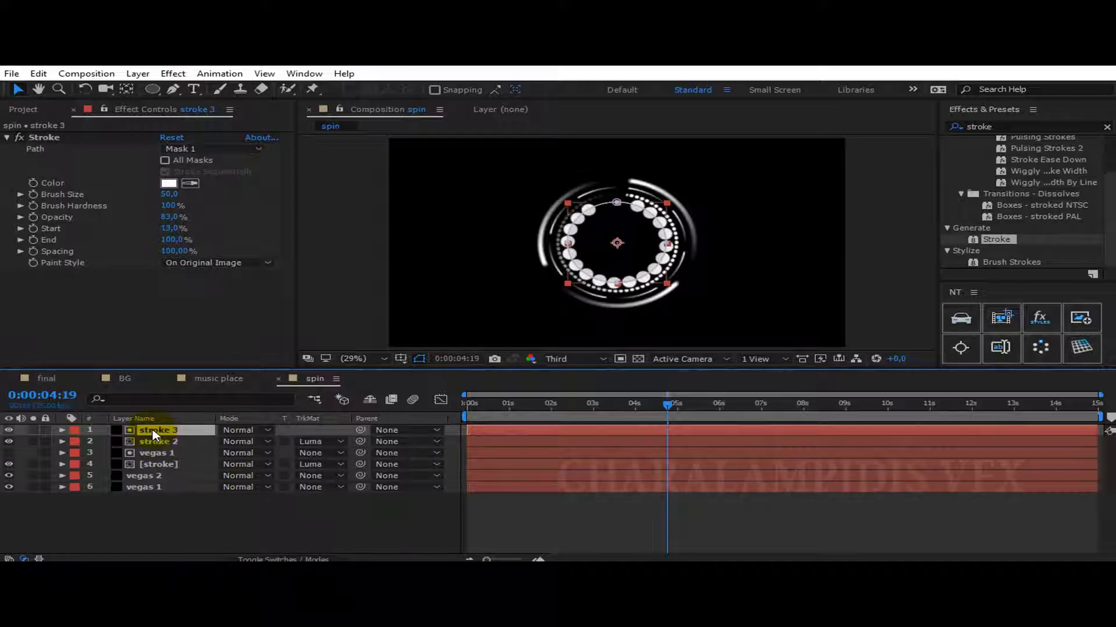
key("Return")
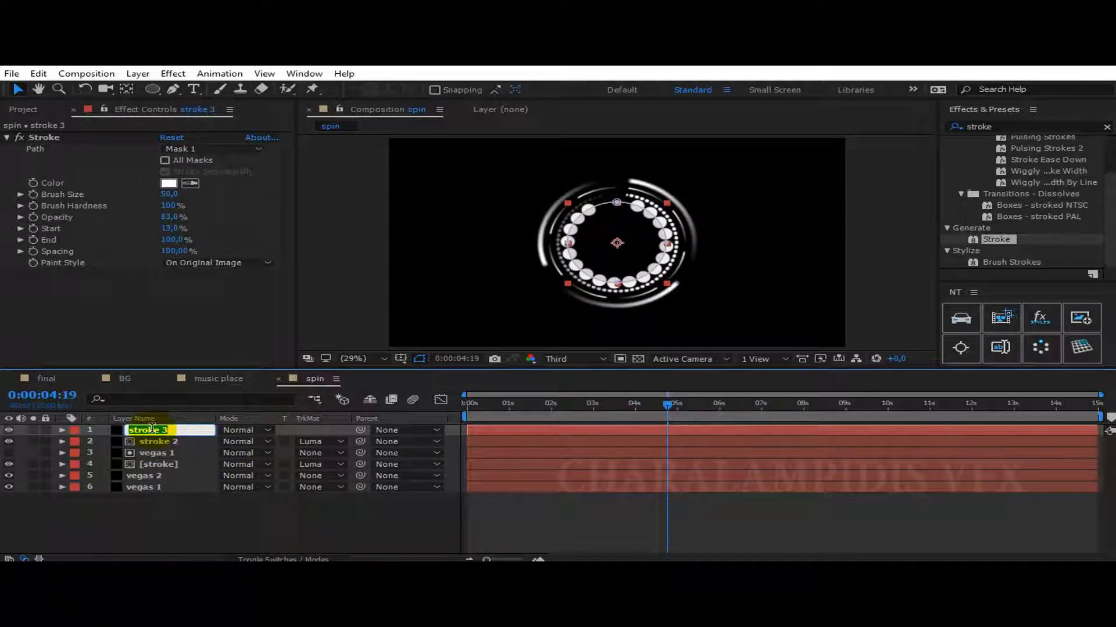
- Set stroke 2's track matte to No Track Matte
left_click(314, 442)
left_click(321, 455)
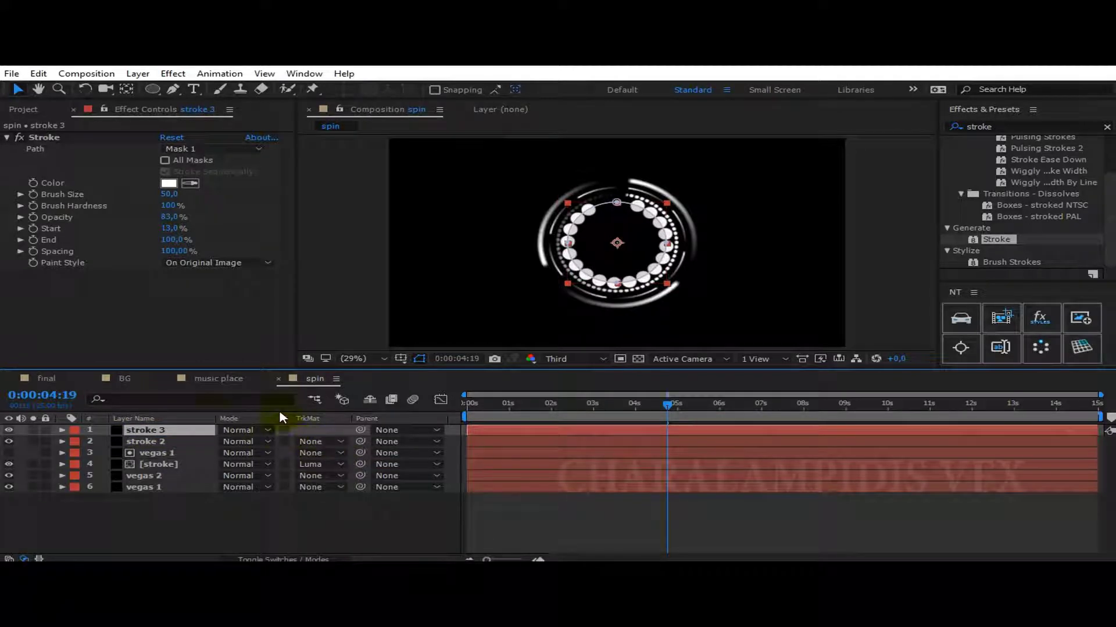
left_click(44, 138)
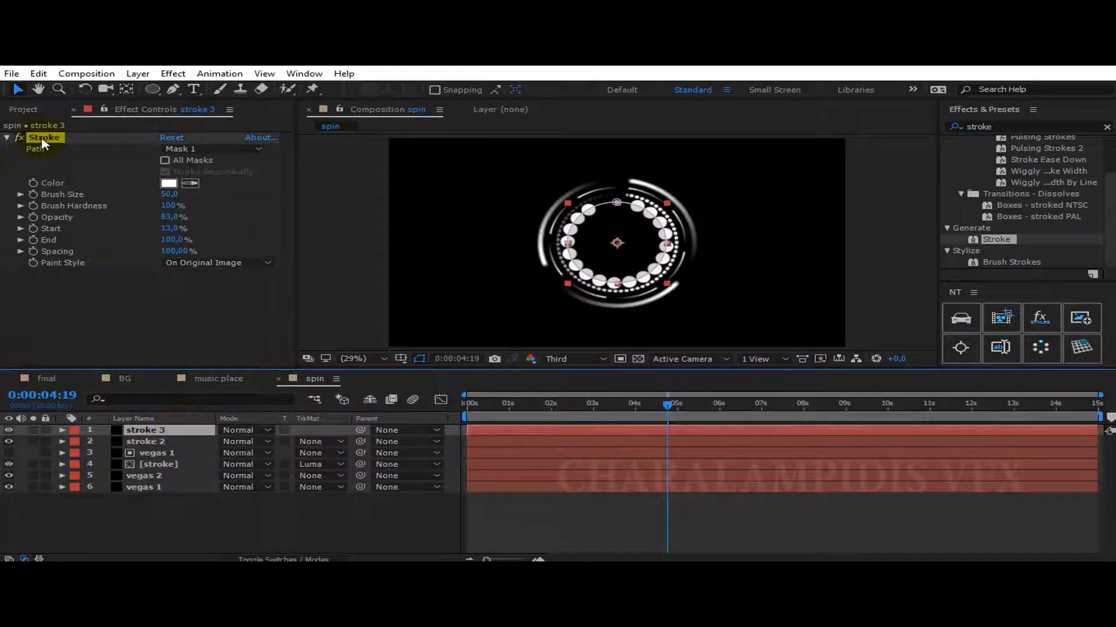
- Delete the top layer's Stroke effect and rename the layer vegas 2
key("Delete")
left_click(157, 433)
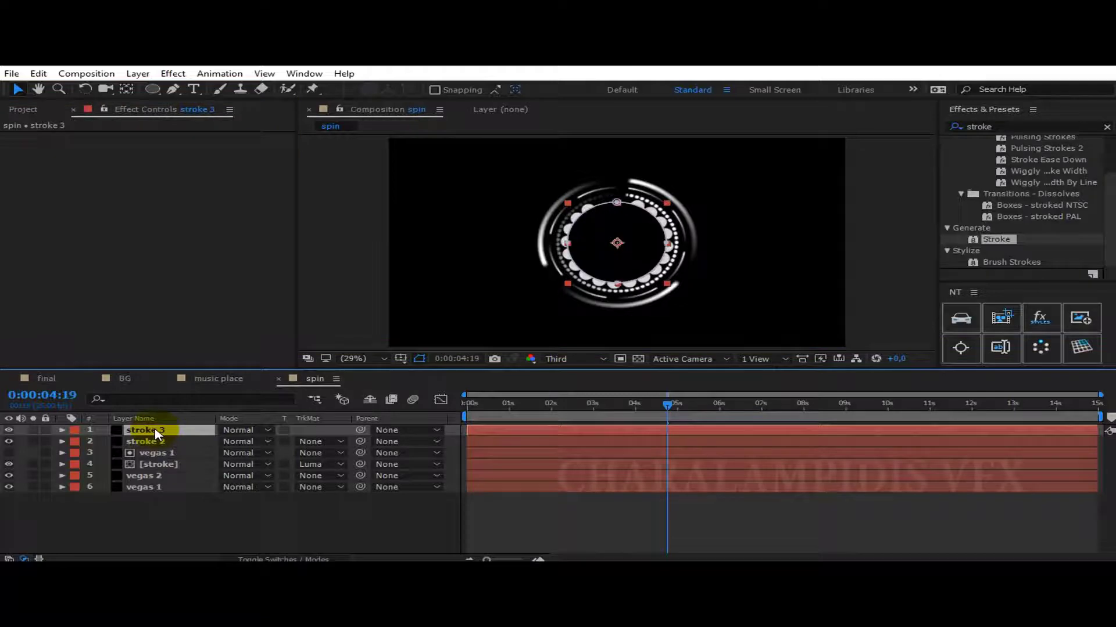
key("Return")
type("vegas")
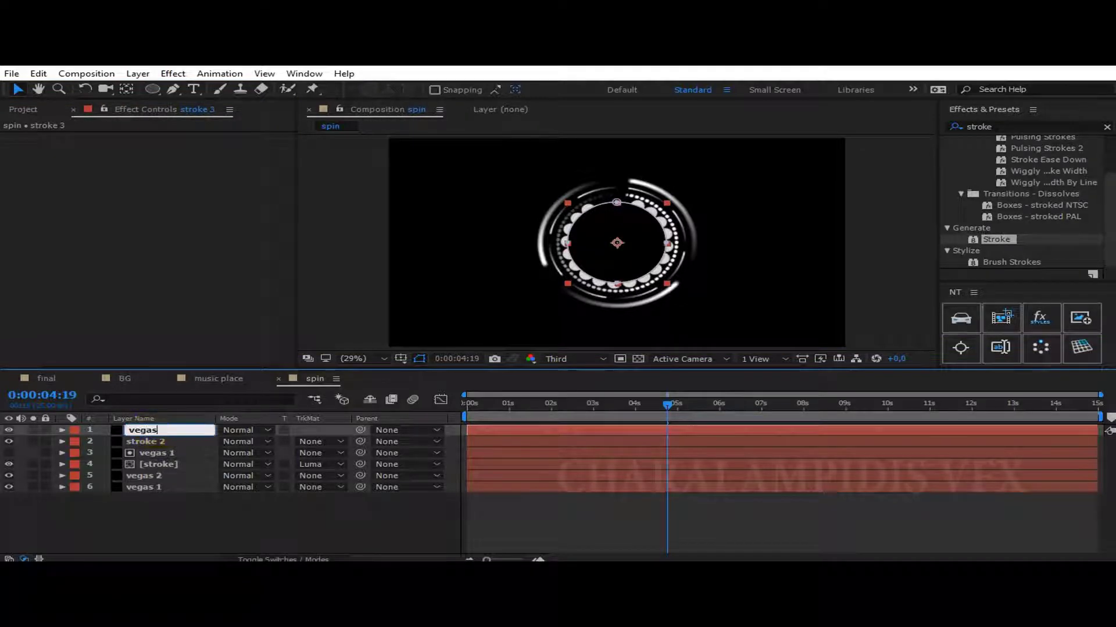
type(" 2")
key("Return")
left_click(157, 433)
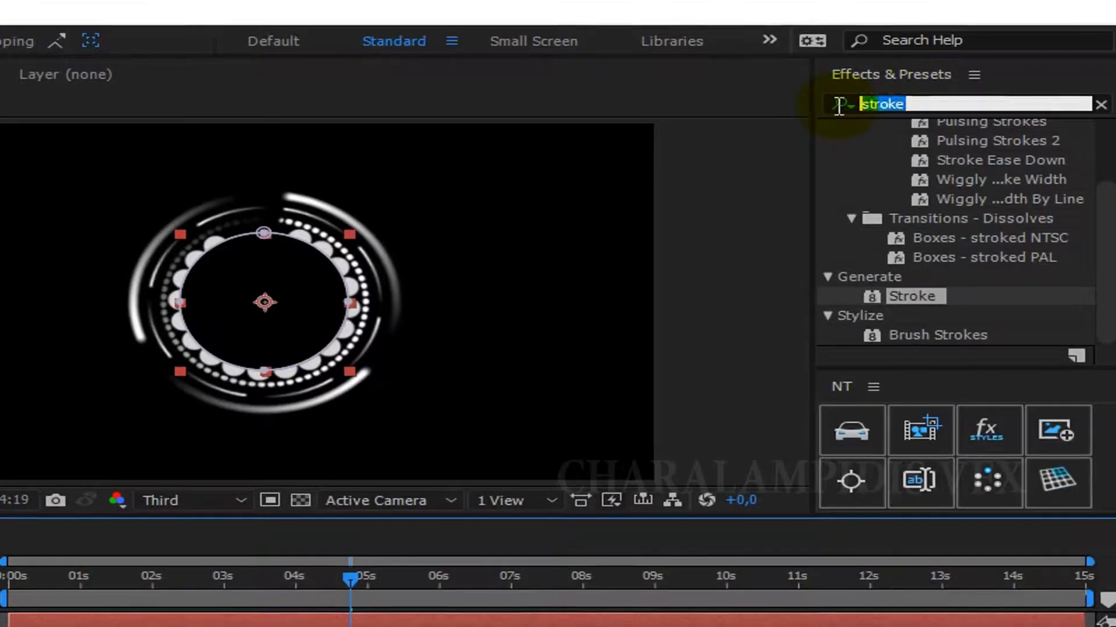
- Search for vegas and apply Generate > Vegas to vegas 2
left_click(951, 126)
type("vegas")
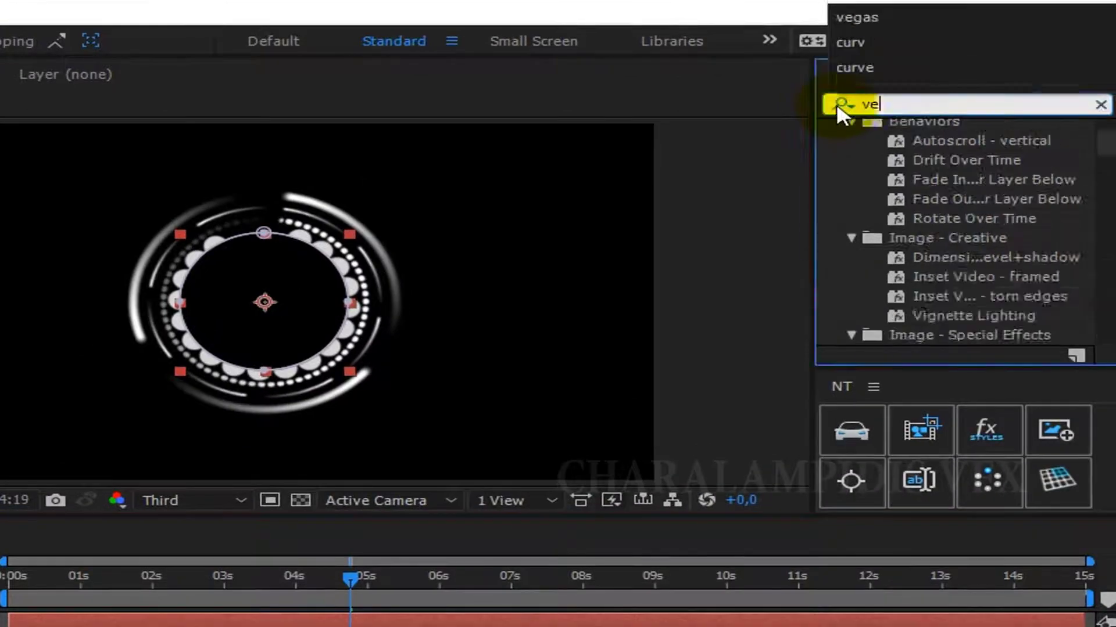
left_click(904, 148)
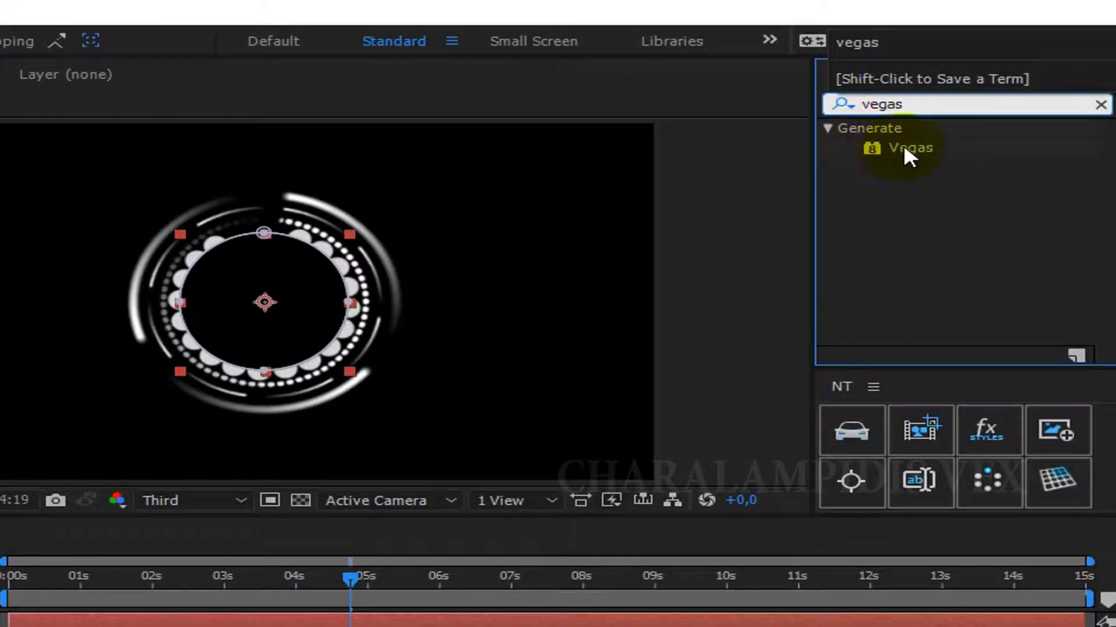
left_click(165, 430)
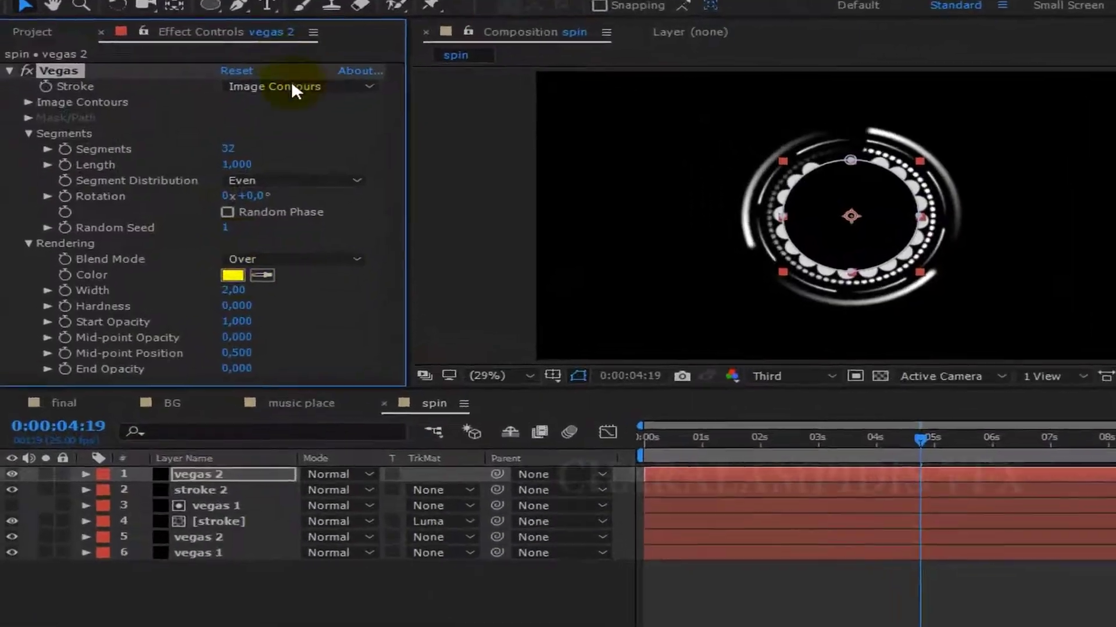
- Make the Vegas effect trace Mask 1 in white
left_click(216, 149)
left_click(222, 185)
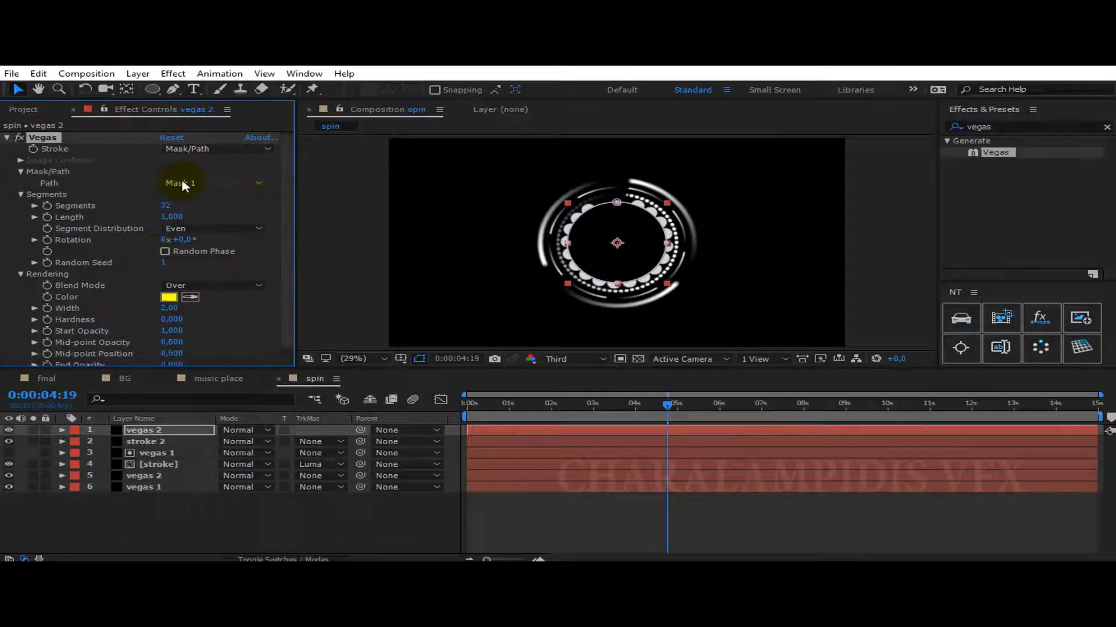
left_click(174, 183)
left_click(215, 217)
left_click(169, 298)
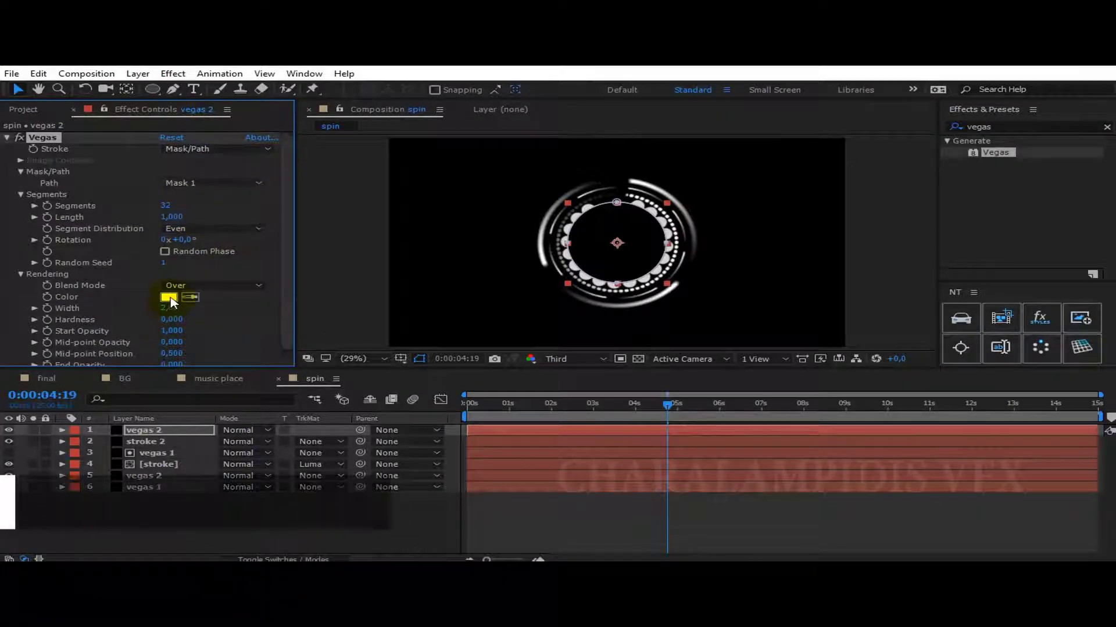
left_click_drag(62, 112, 2, 75)
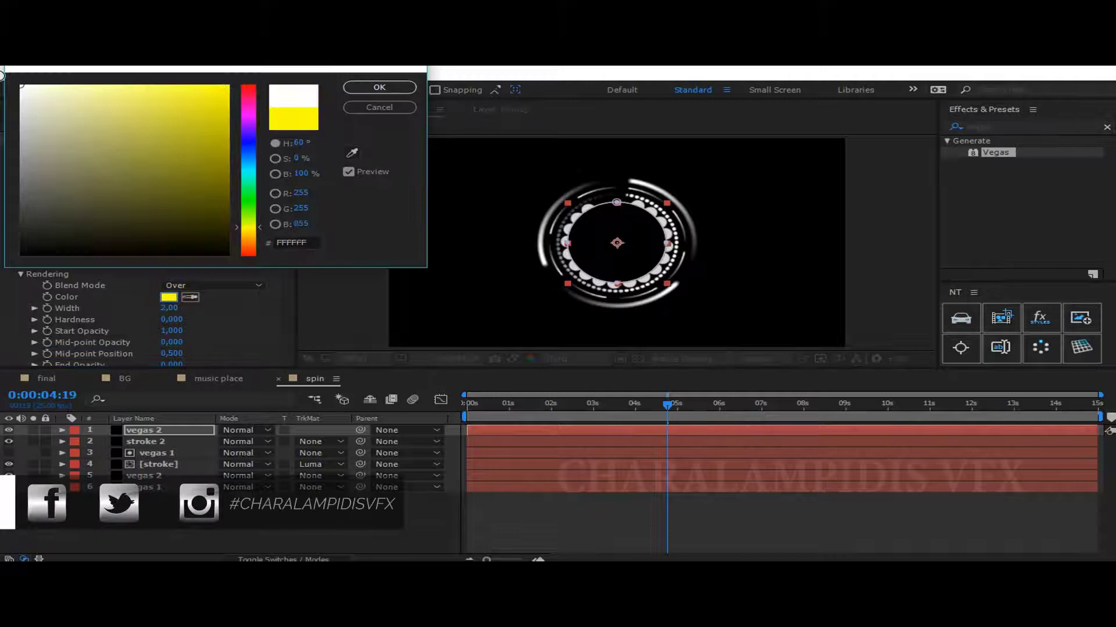
left_click(395, 87)
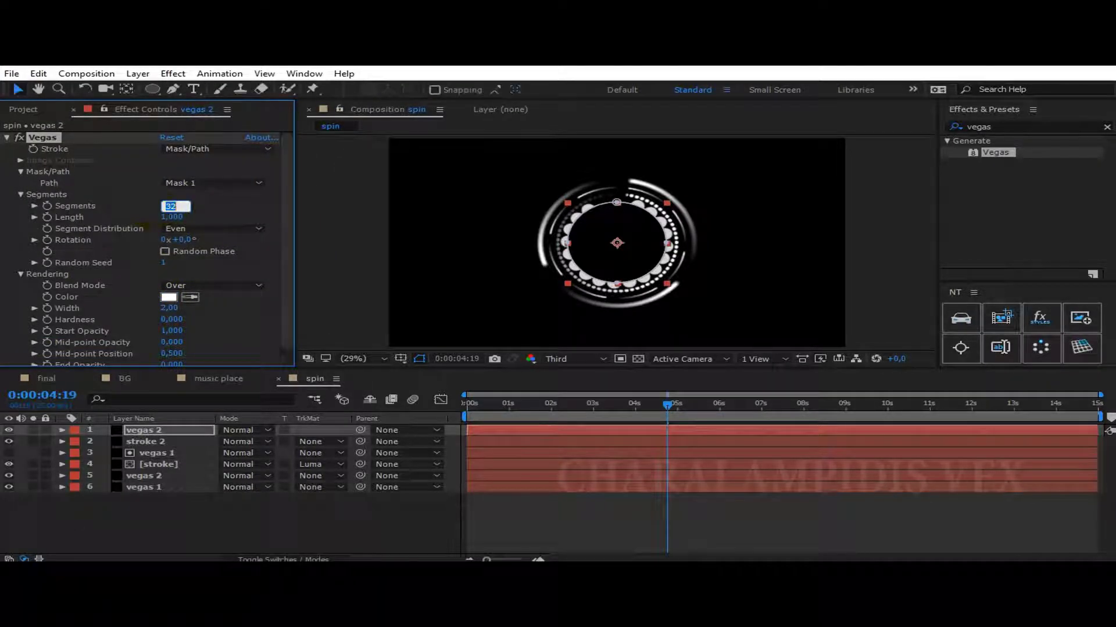
- Set Vegas length to 0.860, width to 36.20, and hardness and mid-point opacity to 1
left_click(172, 218)
type("0,860")
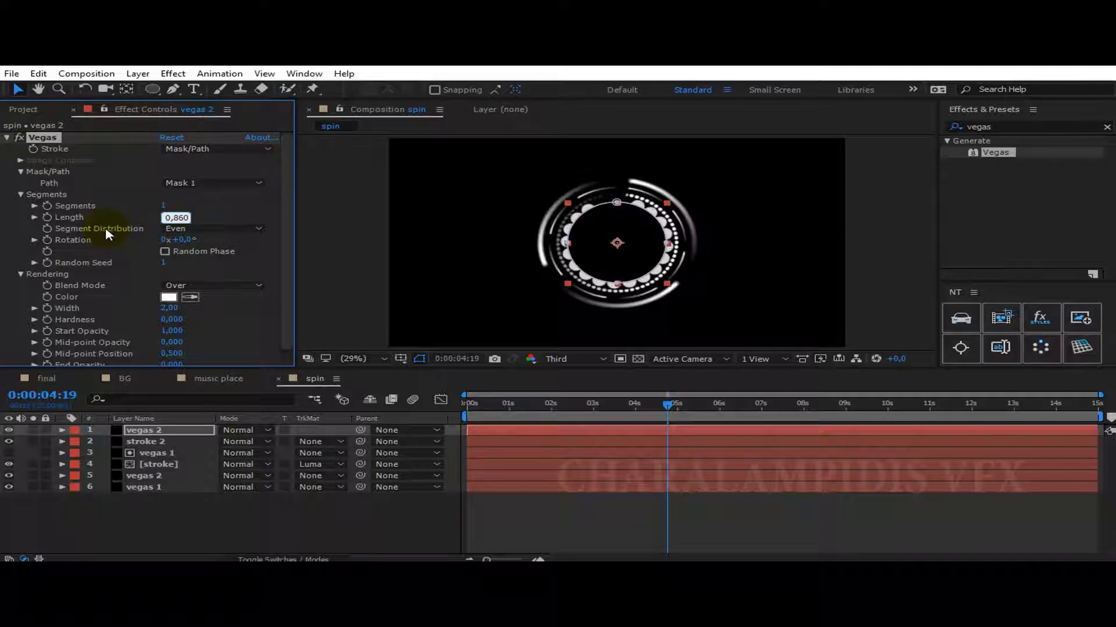
key("Return")
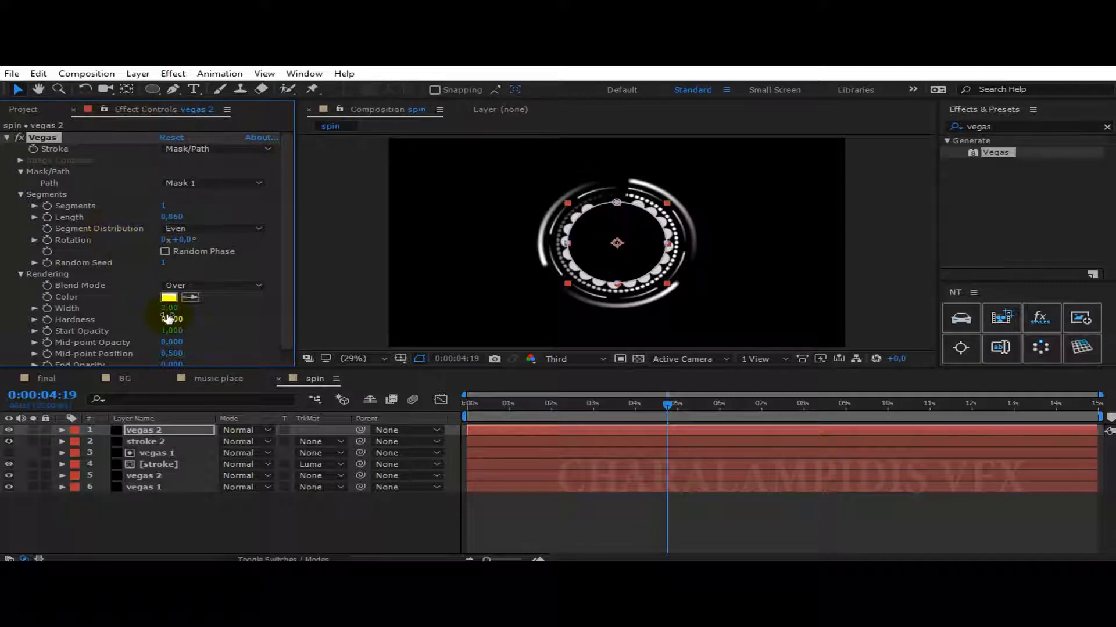
left_click(168, 309)
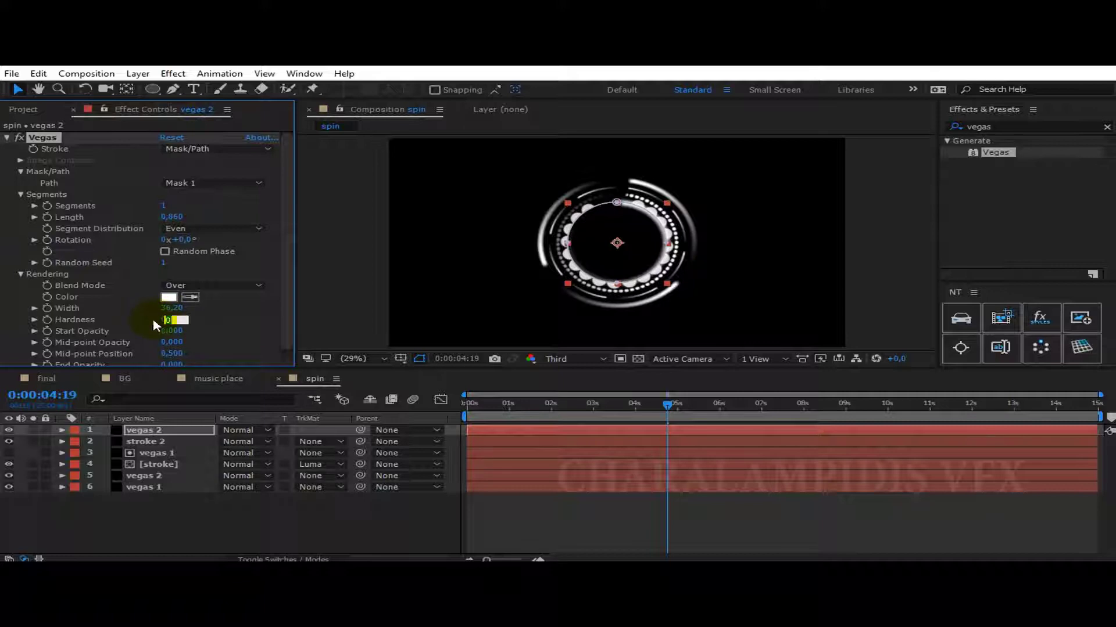
type("1")
key("Tab")
key("Tab")
type("1")
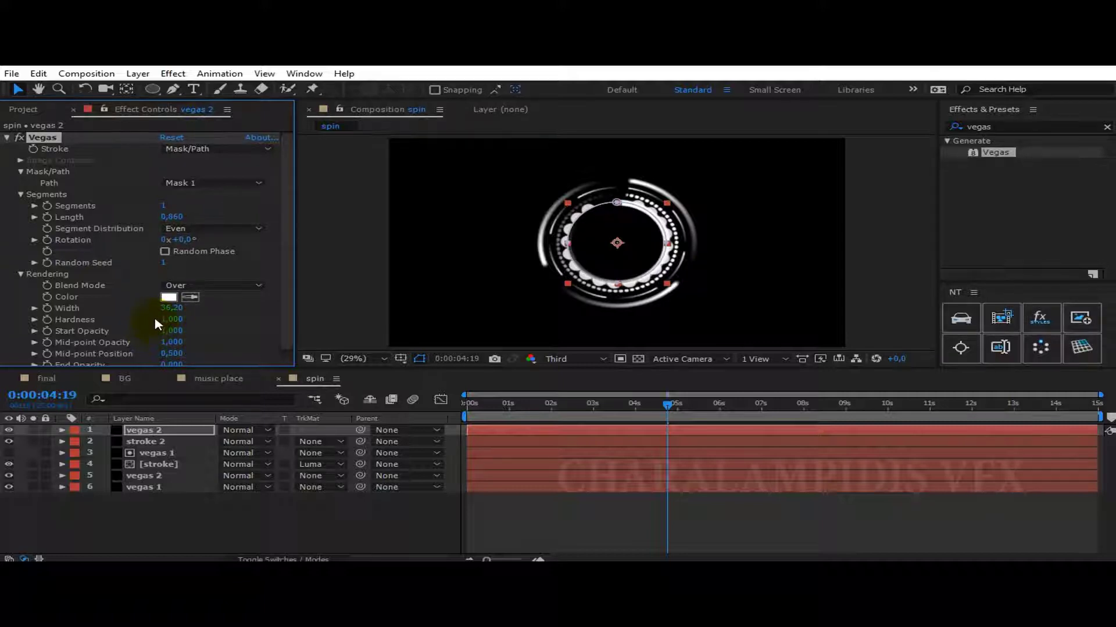
- Add a time*200 expression to vegas 2's Rotation for a continuous spin
left_click(47, 240, "alt")
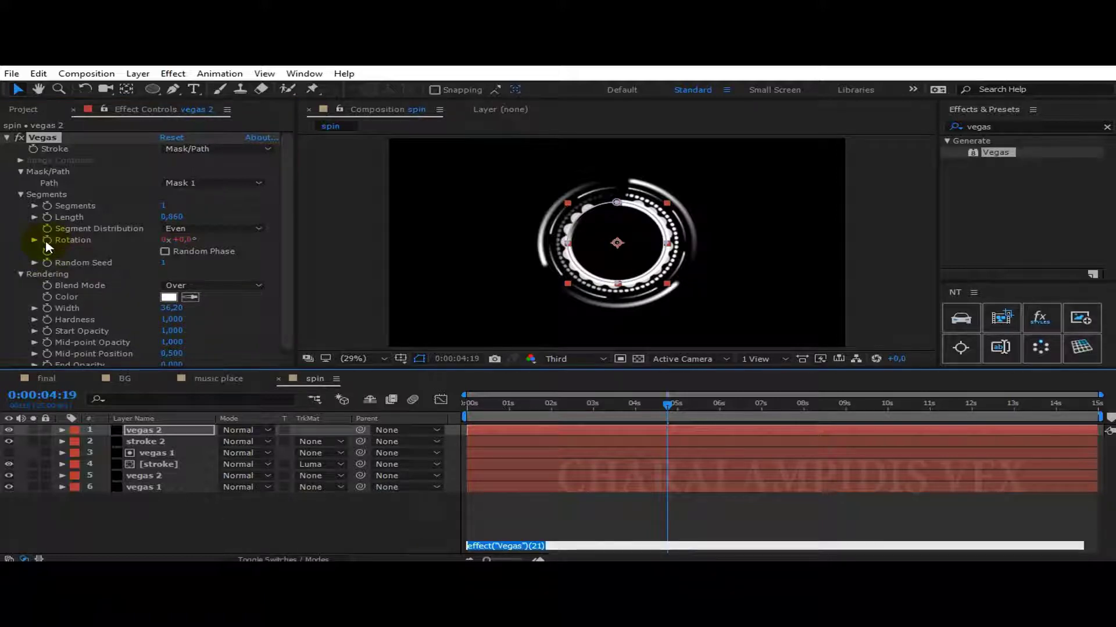
type("time*200")
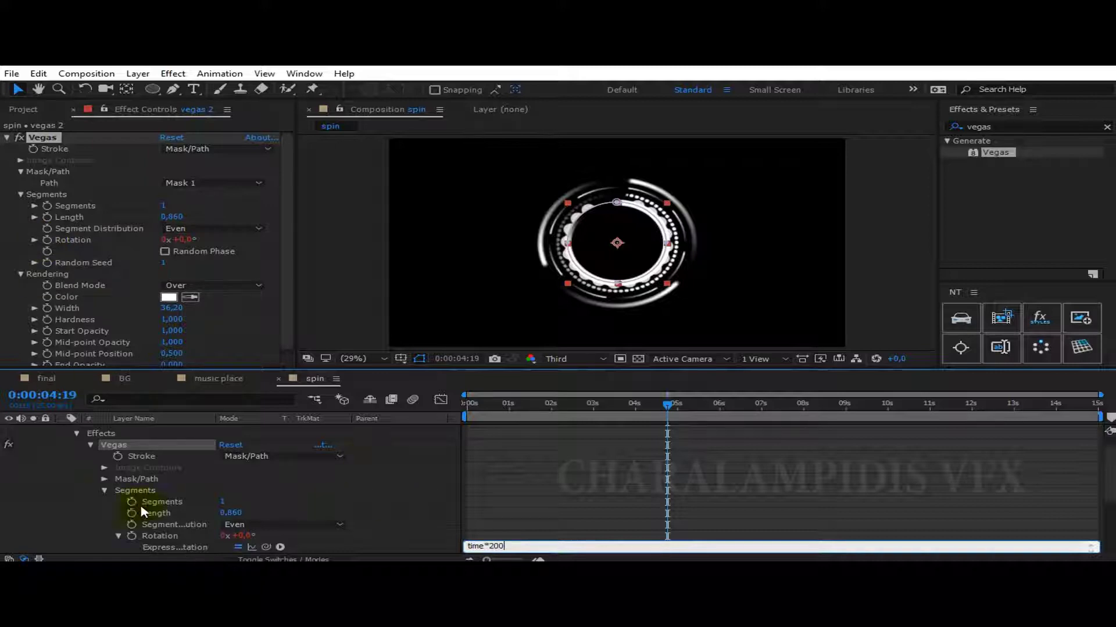
left_click(104, 506)
scroll(69, 442, "up", 3)
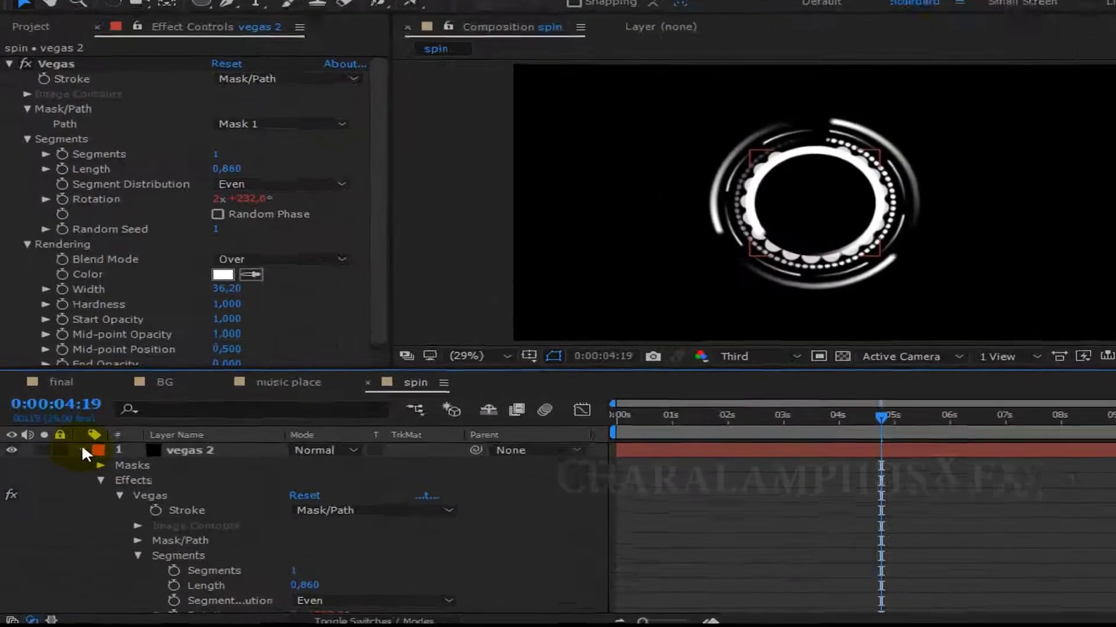
- Use vegas 2 as stroke 2's Luma matte and preview the rings back at 0:00:02:18
left_click(82, 451)
left_click(426, 463)
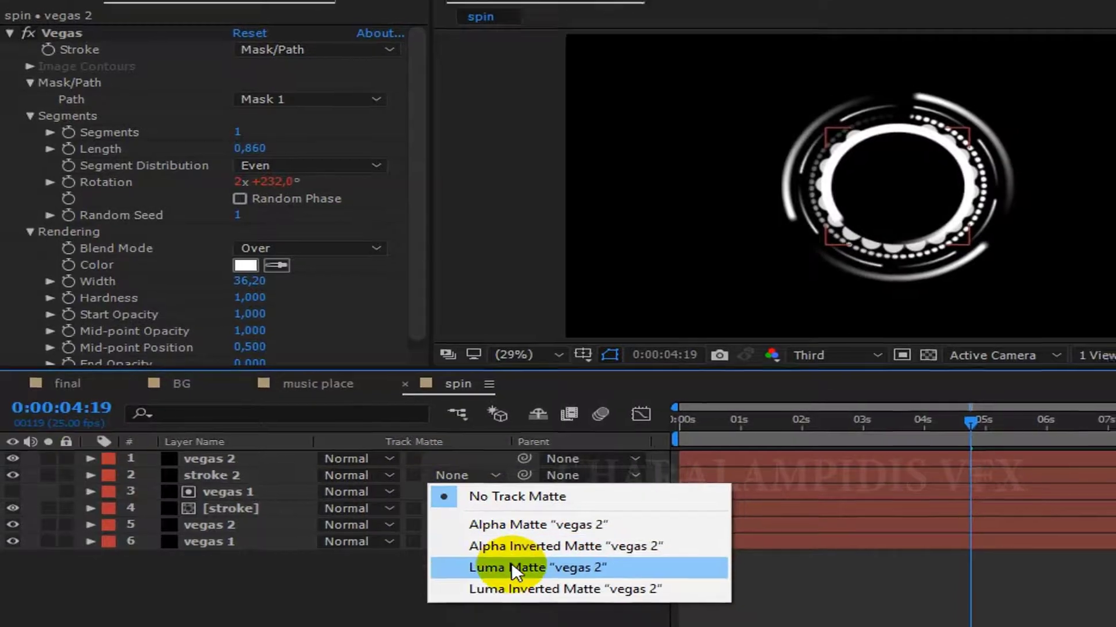
left_click(514, 569)
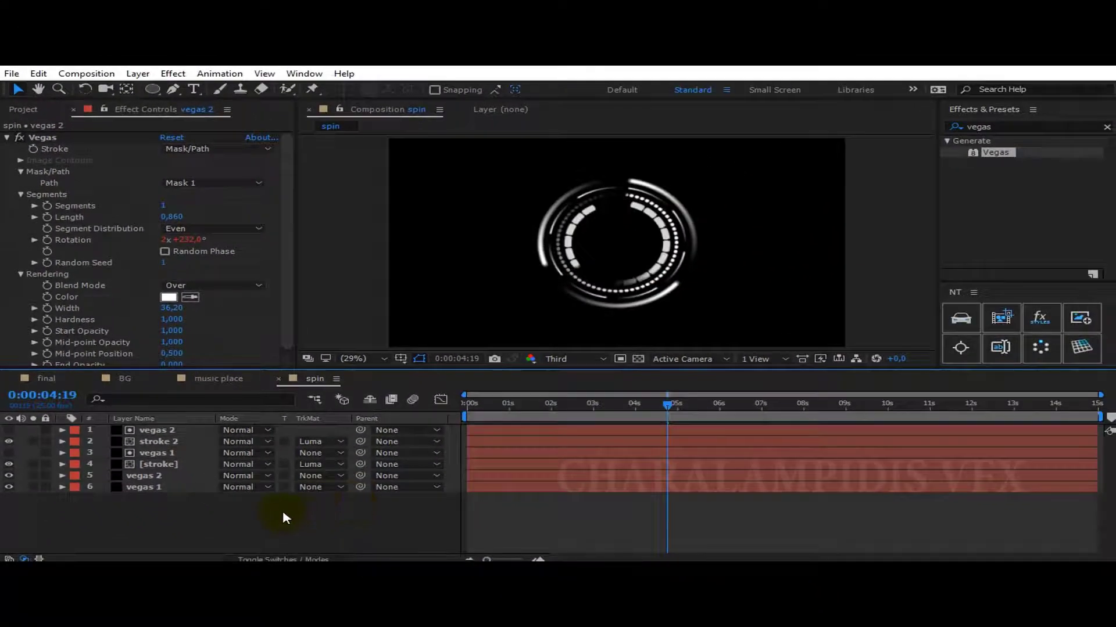
left_click_drag(624, 405, 588, 410)
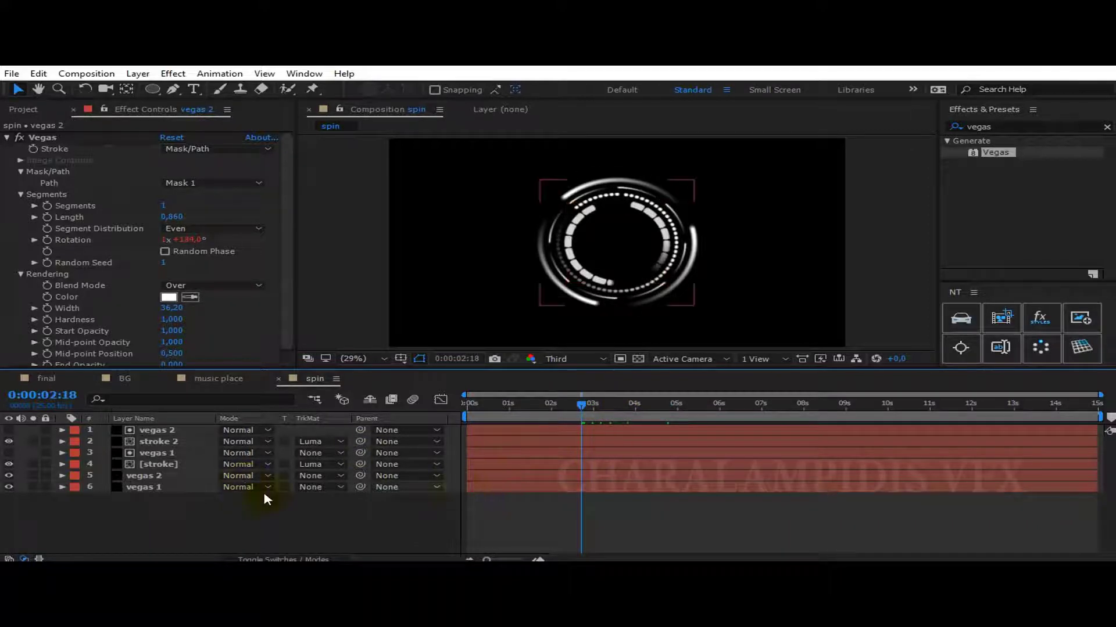
- Duplicate the vegas 2 ring into vegas 3 and set vegas 2's track matte to No Track Matte
right_click(203, 521)
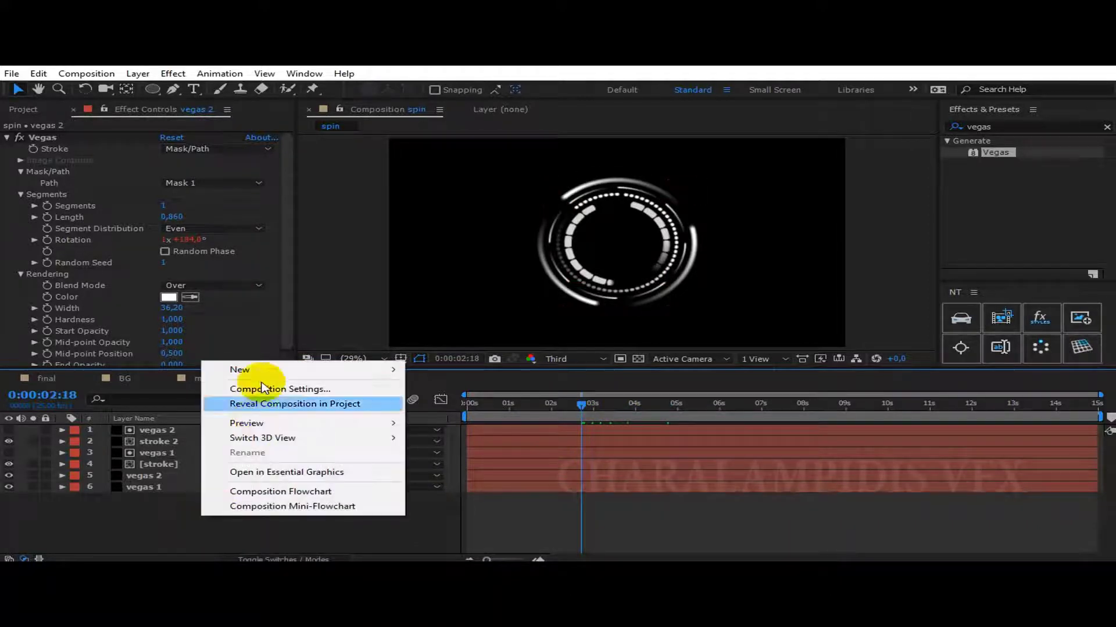
left_click(156, 433)
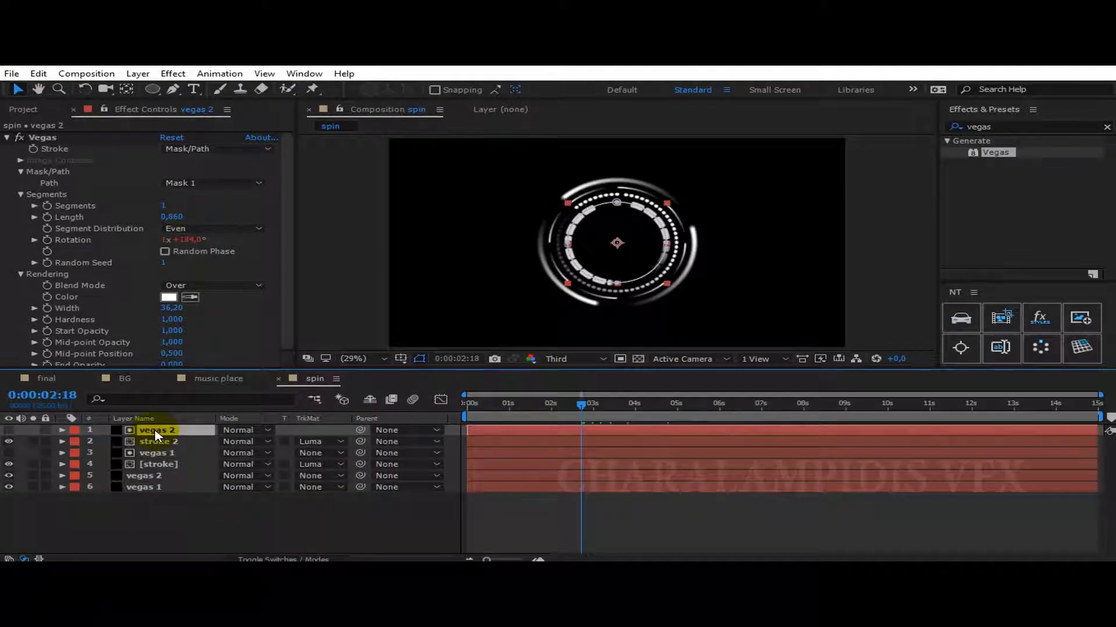
key("ctrl+d")
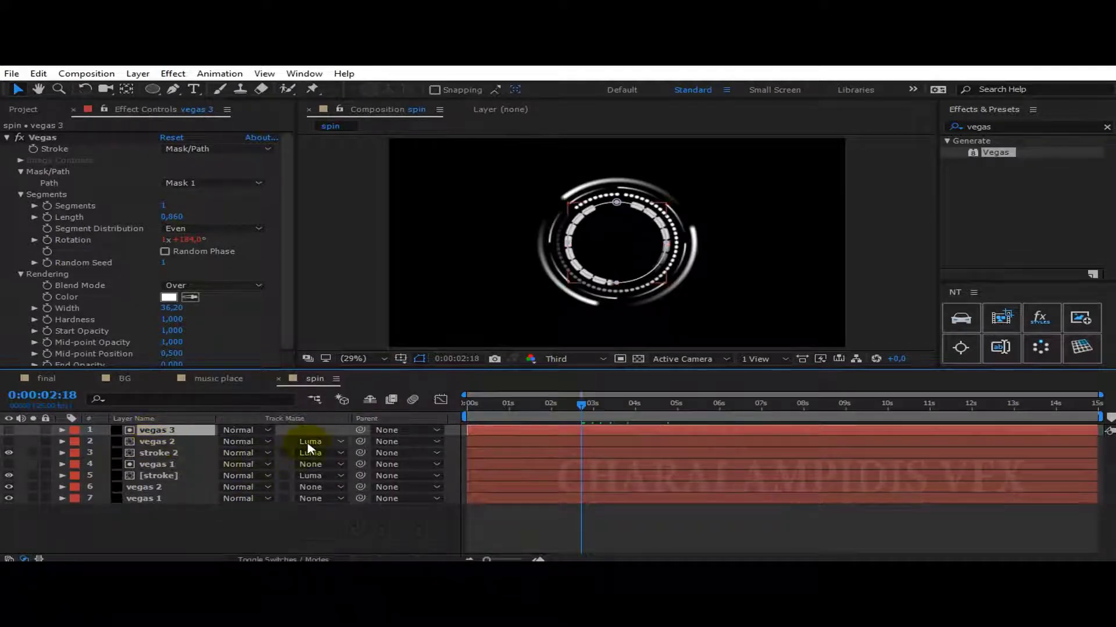
left_click(317, 454)
left_click(320, 457)
- Scale the new vegas 3 ring down to 50%
left_click(148, 430)
key("s")
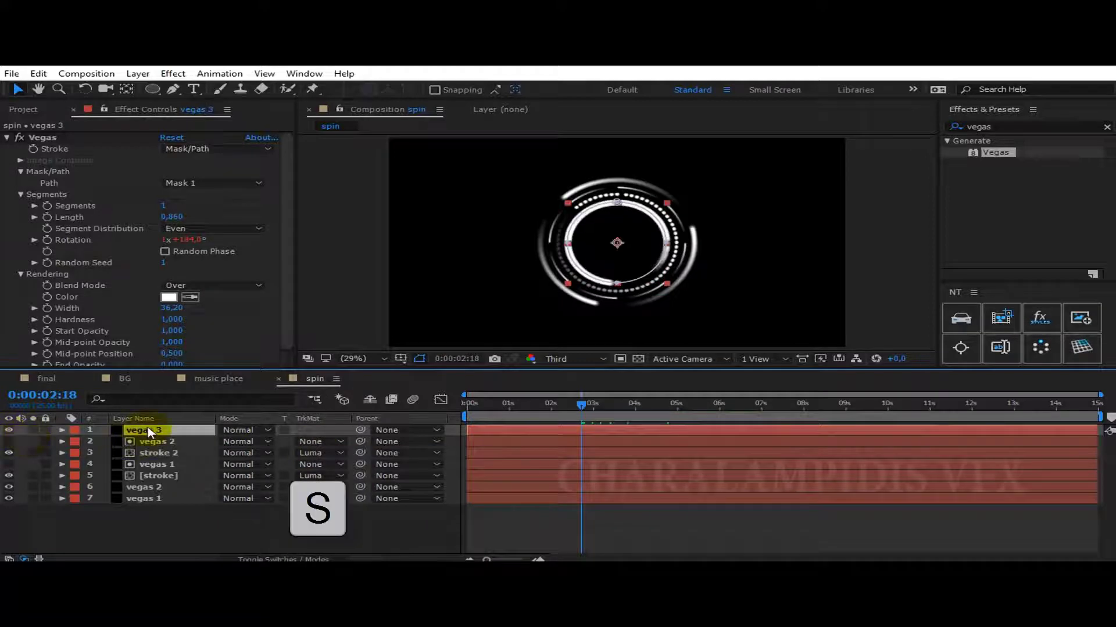
mouse_move(240, 441)
left_mouse_down()
mouse_move(221, 442)
mouse_move(231, 441)
left_mouse_up()
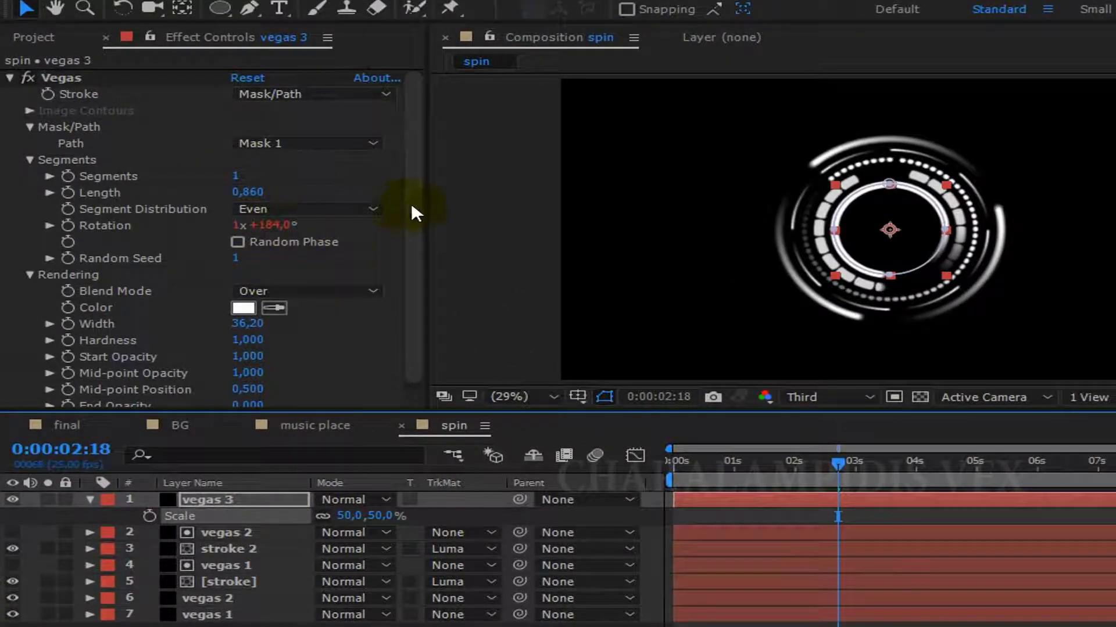
- Give vegas 3's Vegas effect Width 16.20, Hardness 0.410 and Mid-point Opacity 0, hiding mask outlines
scroll(414, 212, "down", 1)
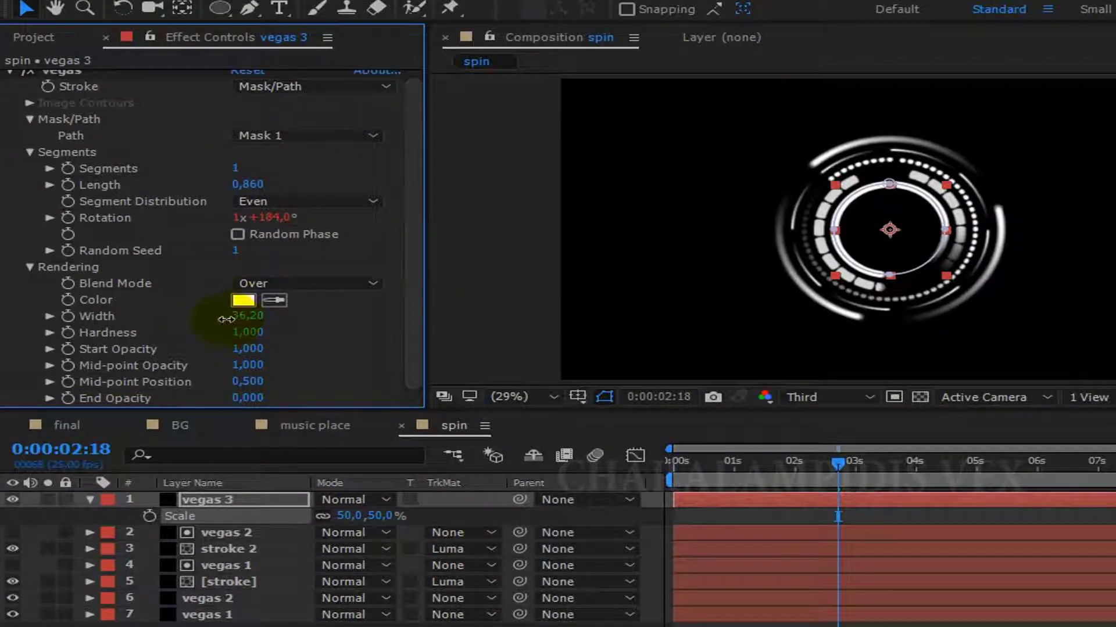
type("16,")
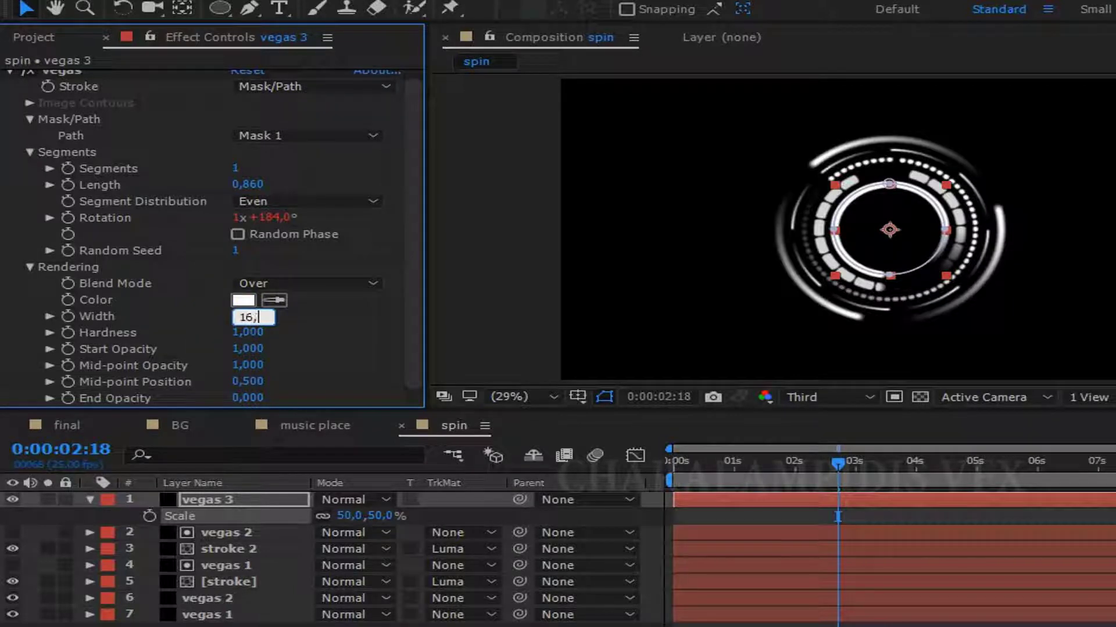
left_click(221, 325)
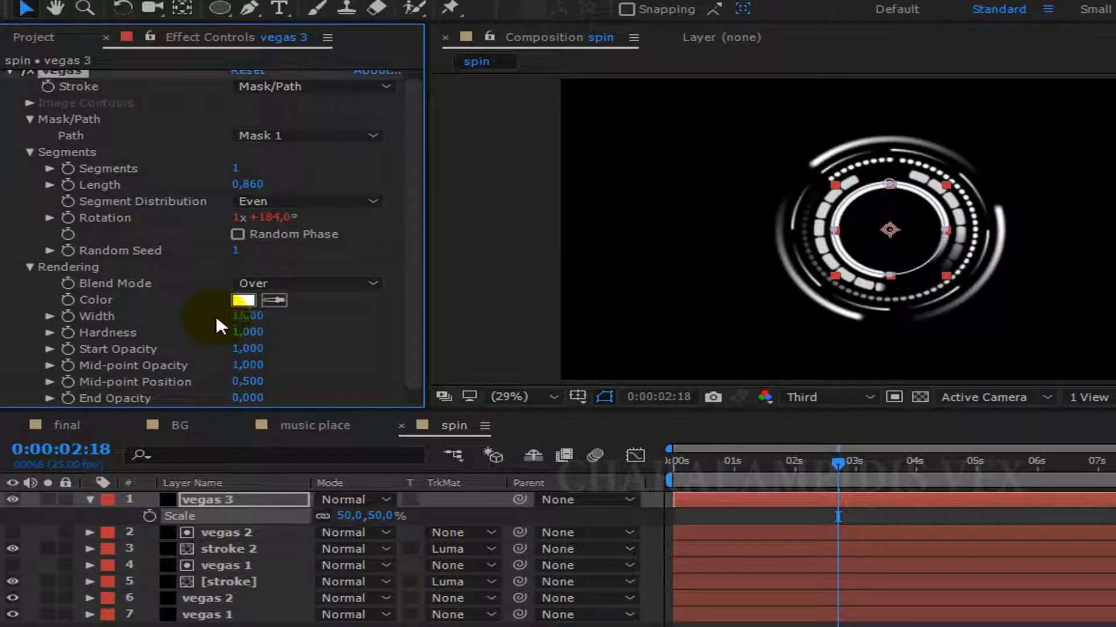
left_click(248, 332)
type("0,410")
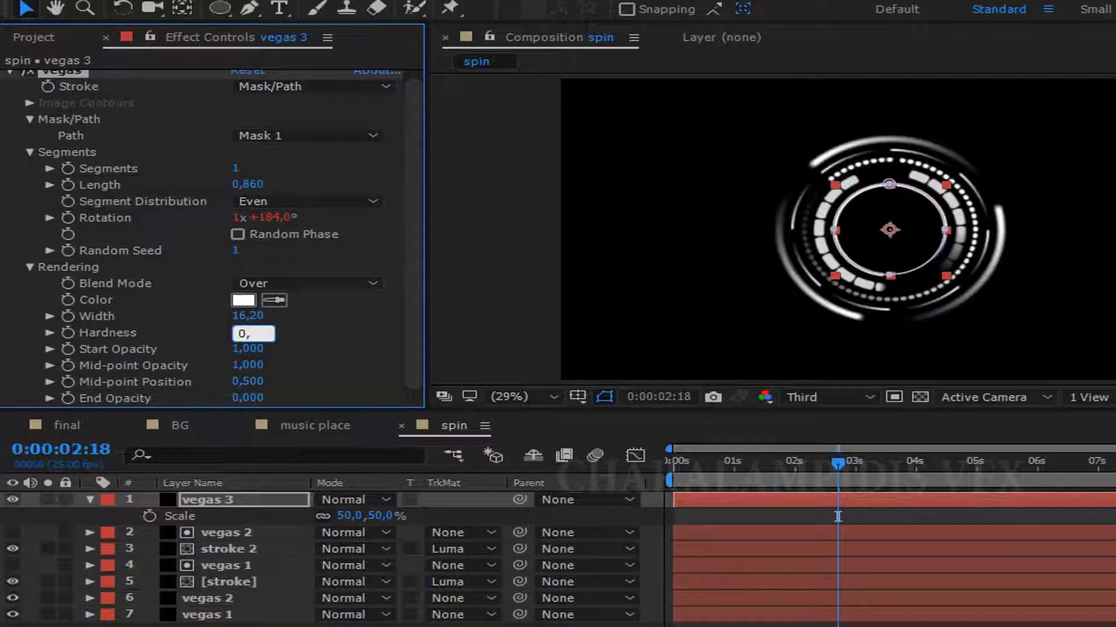
left_click(209, 340)
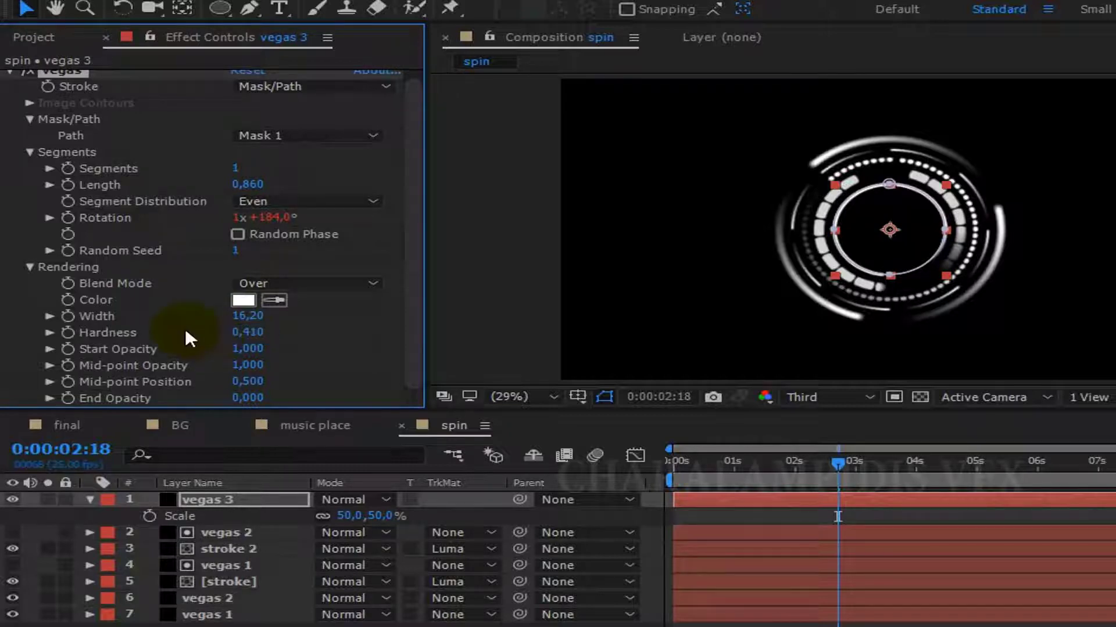
left_click(246, 366)
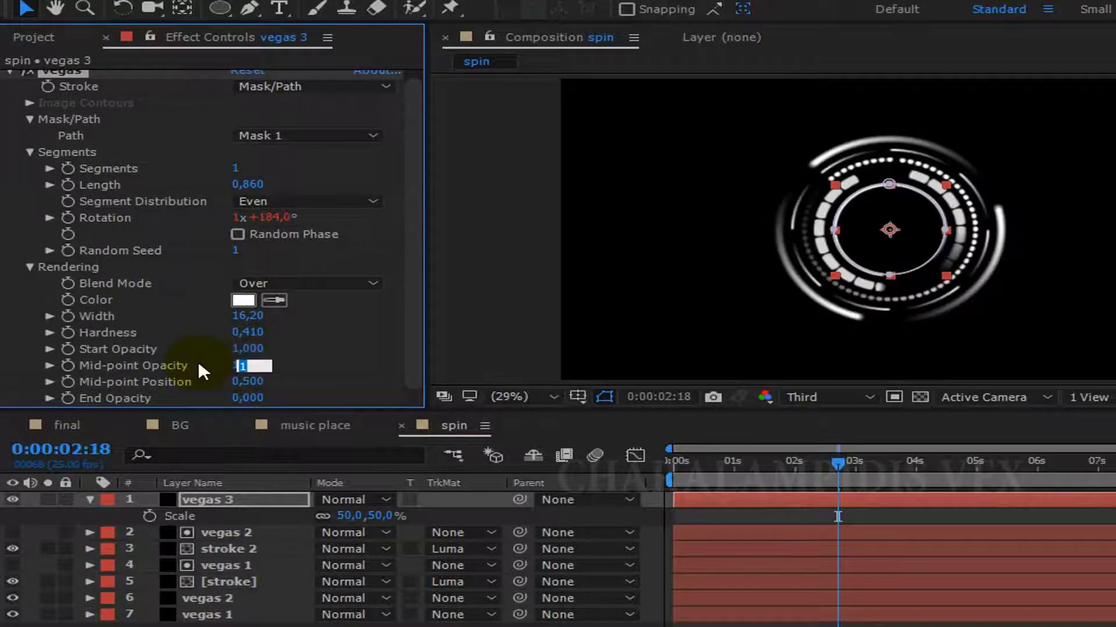
type("0")
key("Return")
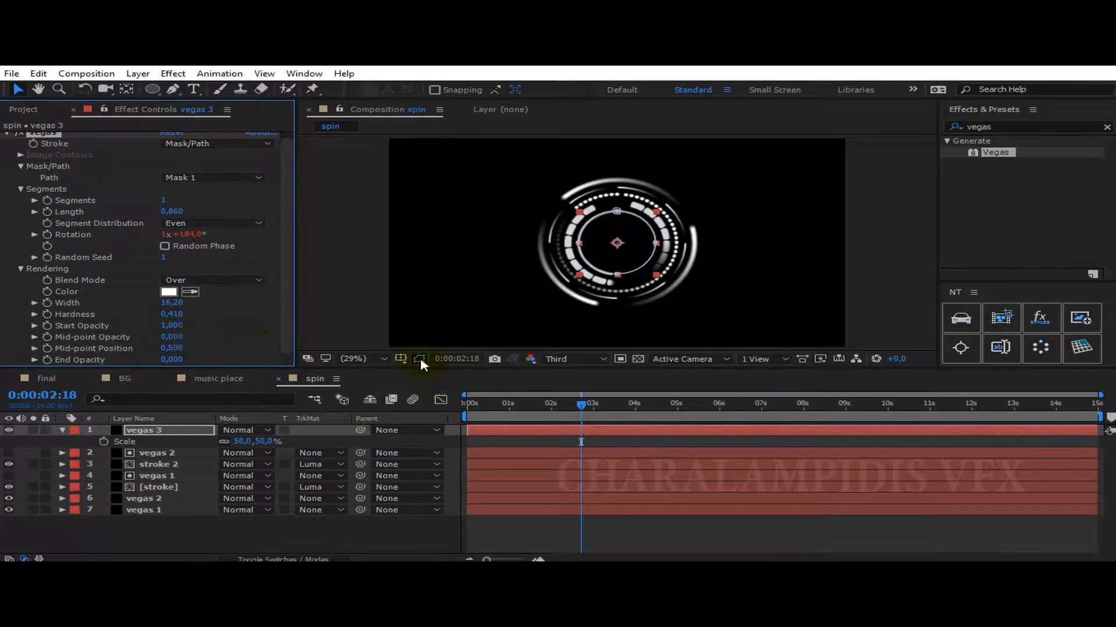
left_click(420, 358)
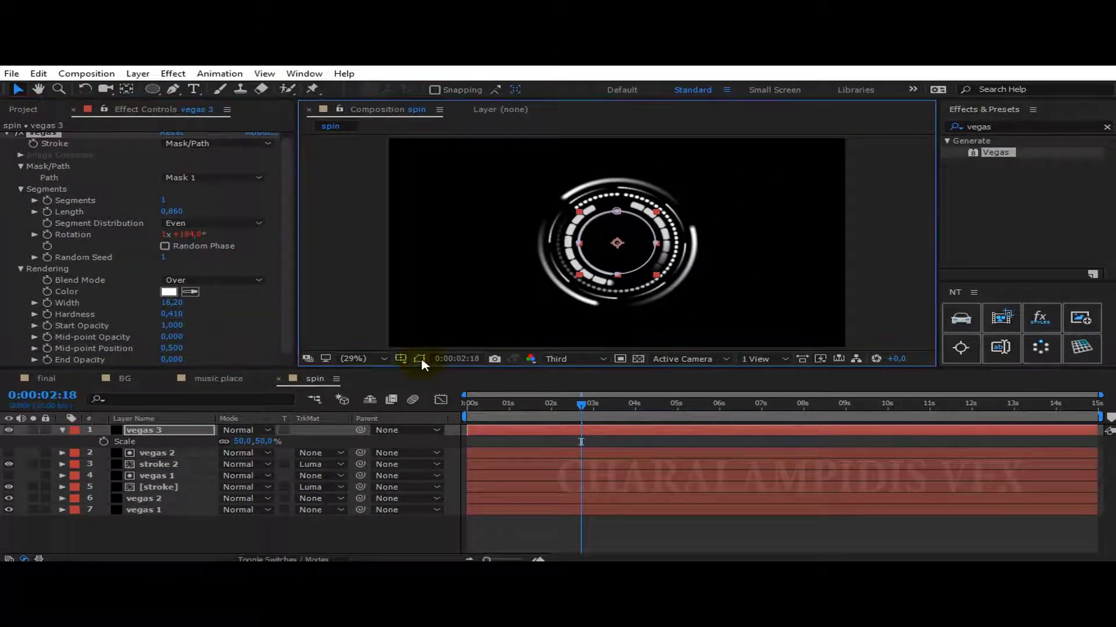
left_click(63, 431)
- Change vegas 3's Rotation expression from time*200 to time*-150 and preview the rings rotating
key("Return")
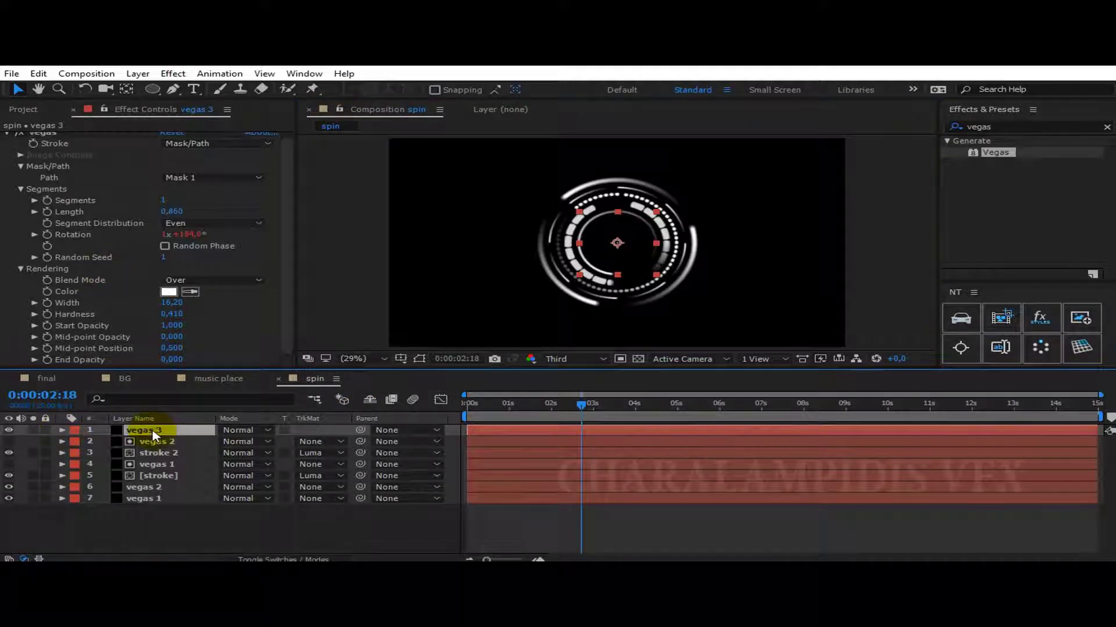
key("e")
key("e")
left_click(503, 465)
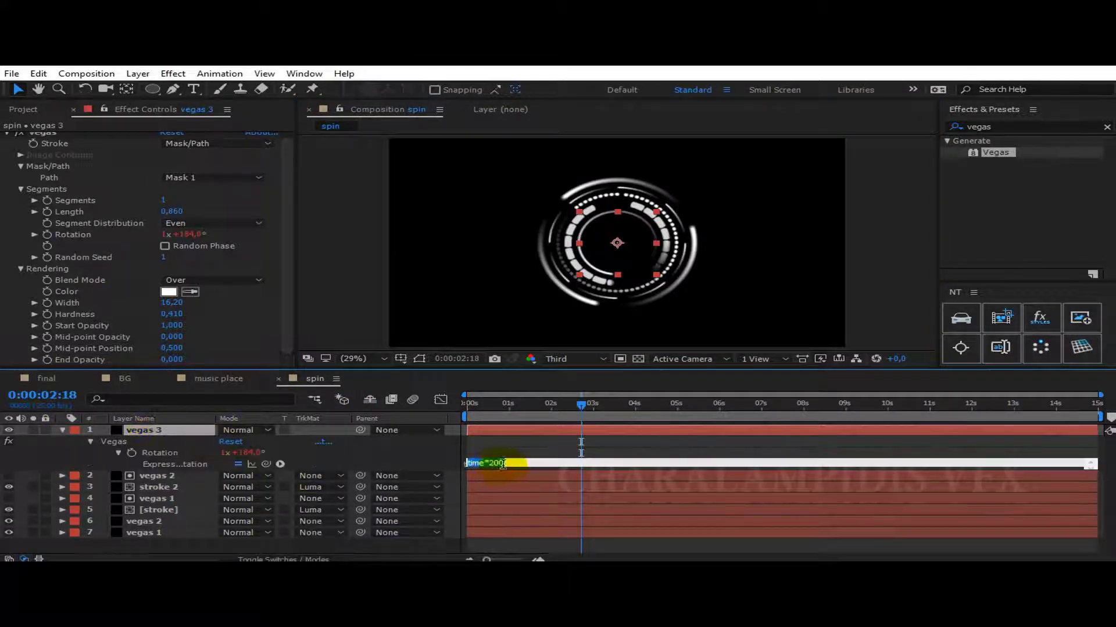
left_click(520, 464)
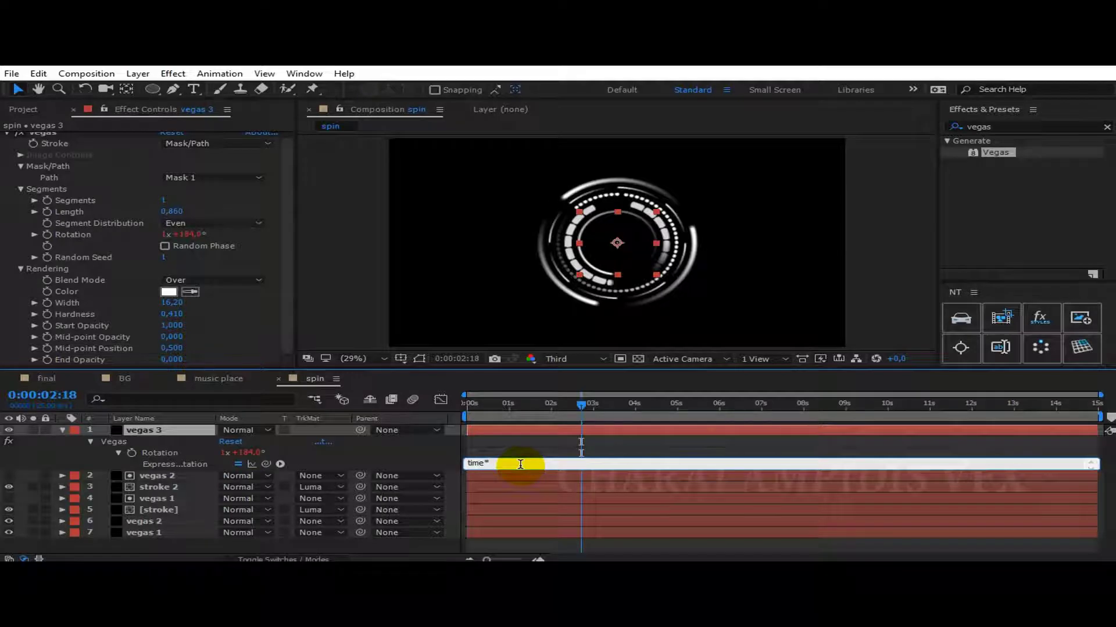
type("-150")
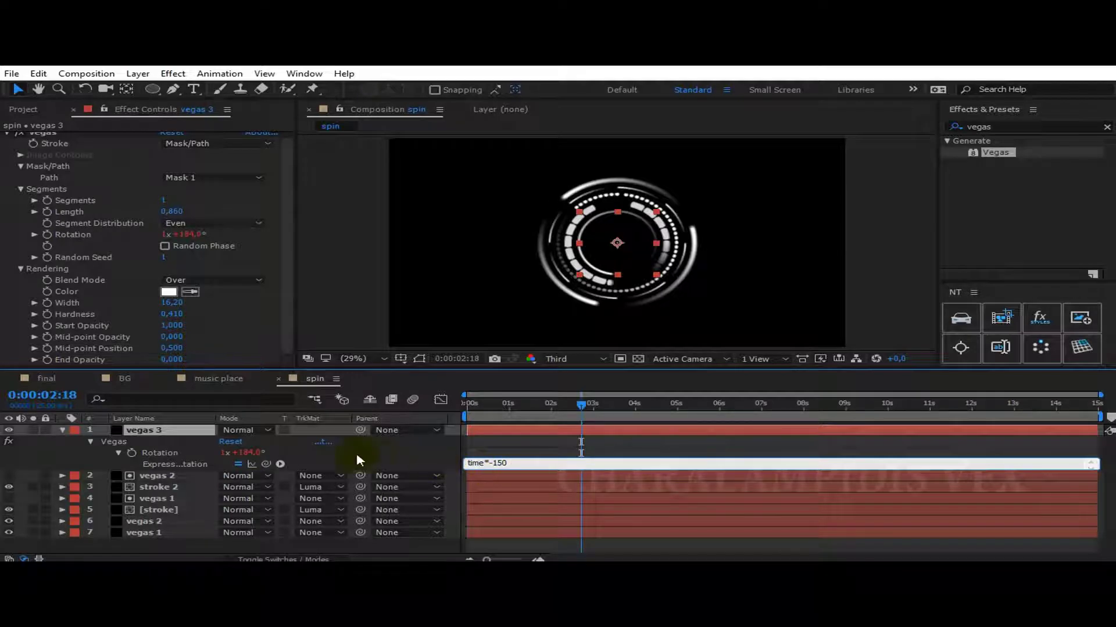
left_click(65, 437)
left_click(62, 430)
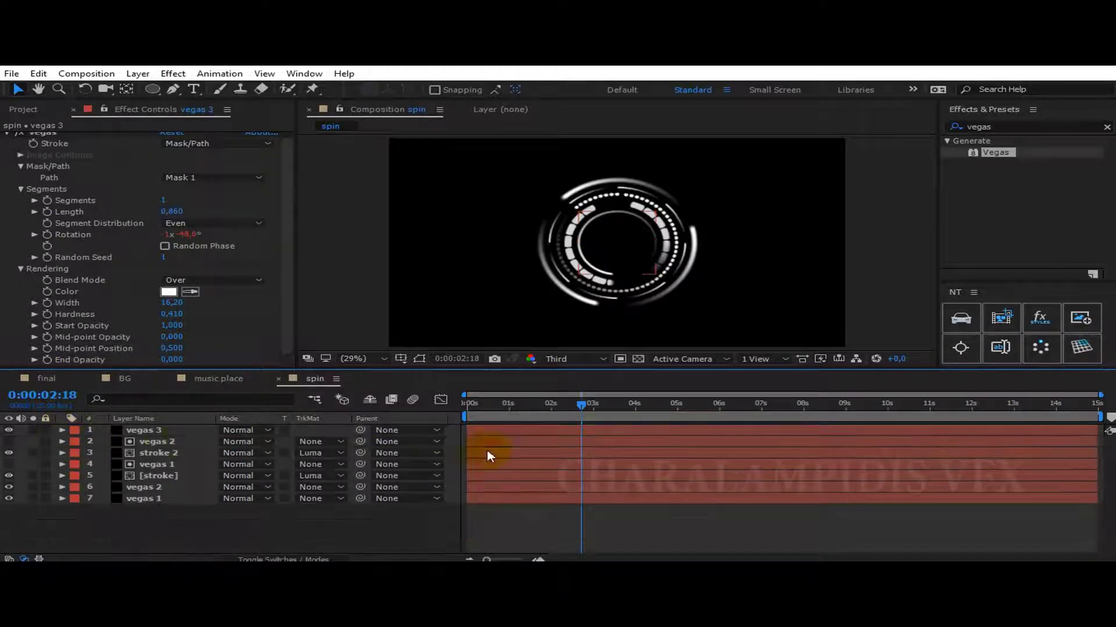
left_click_drag(585, 411, 666, 411)
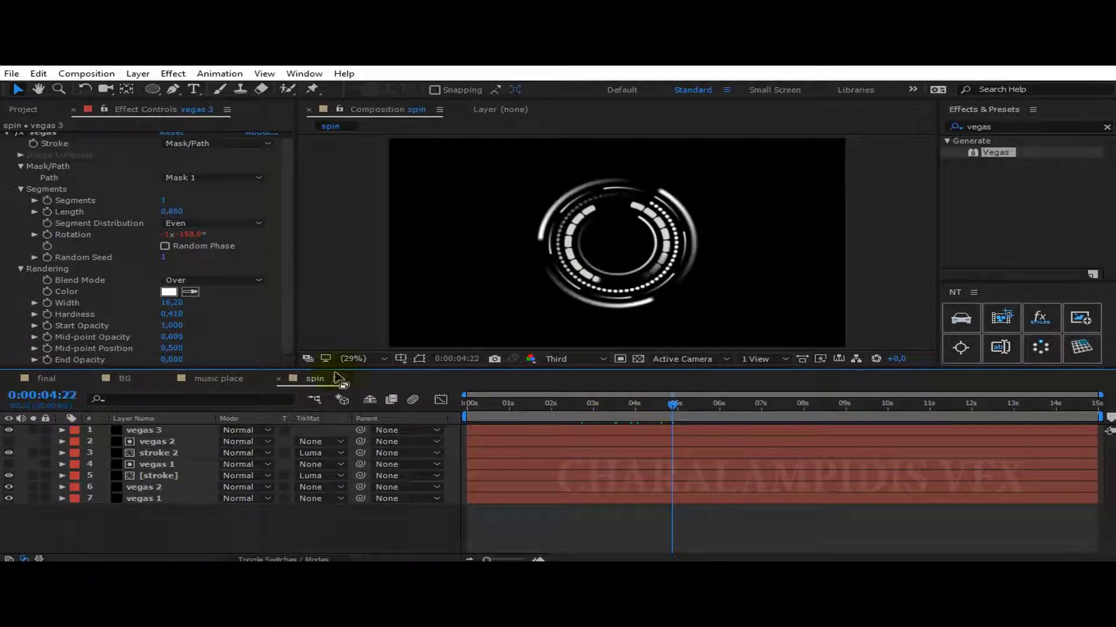
- Duplicate the vegas 3 ring into vegas 4 and remove vegas 3's track matte
left_click(137, 433)
key("ctrl+d")
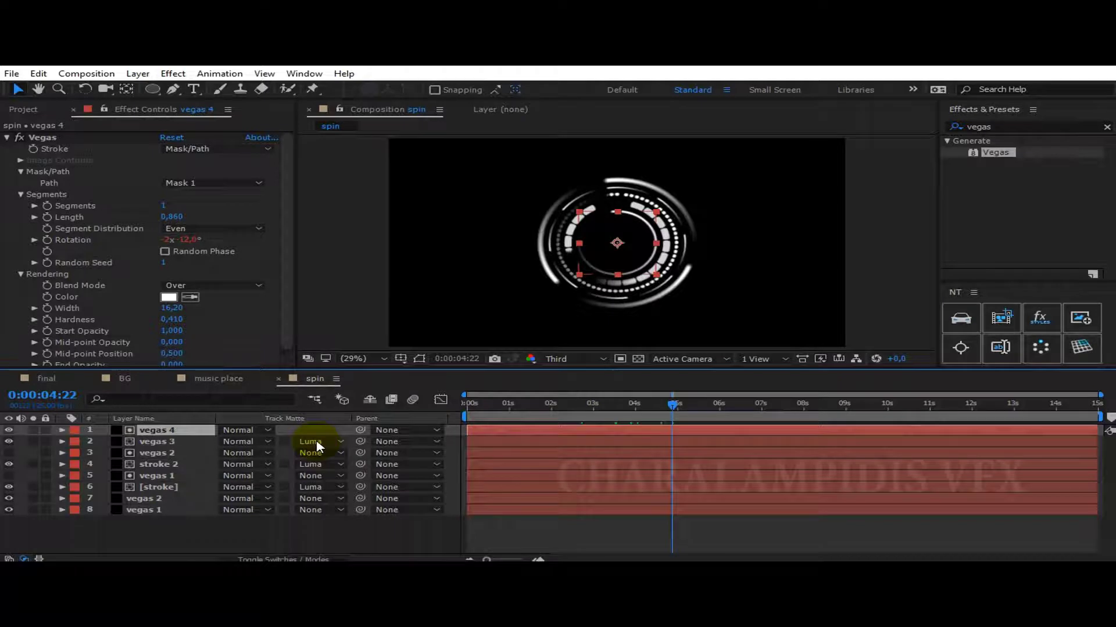
left_click(317, 443)
left_click(337, 457)
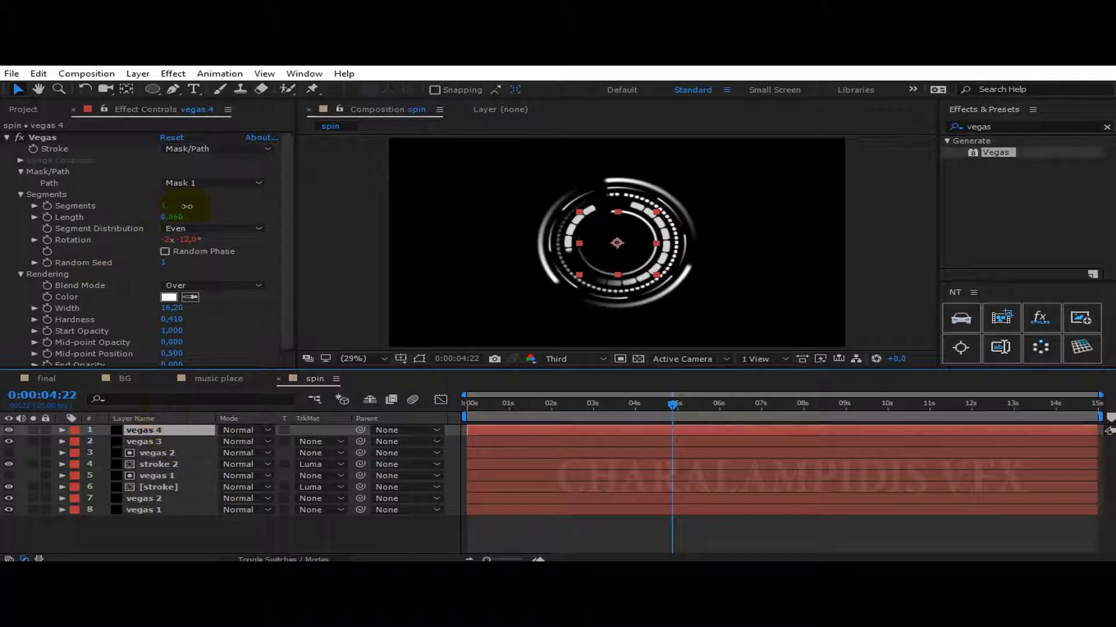
- Give vegas 4 3 Vegas segments and shrink its scale to about 38%
left_click(165, 208)
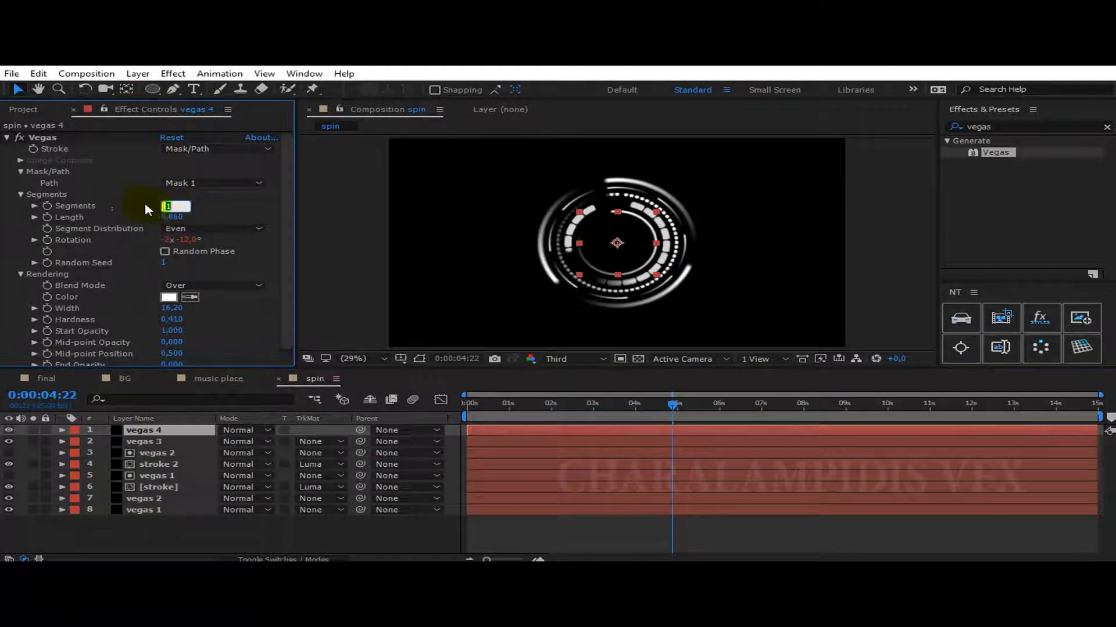
type("3")
key("Return")
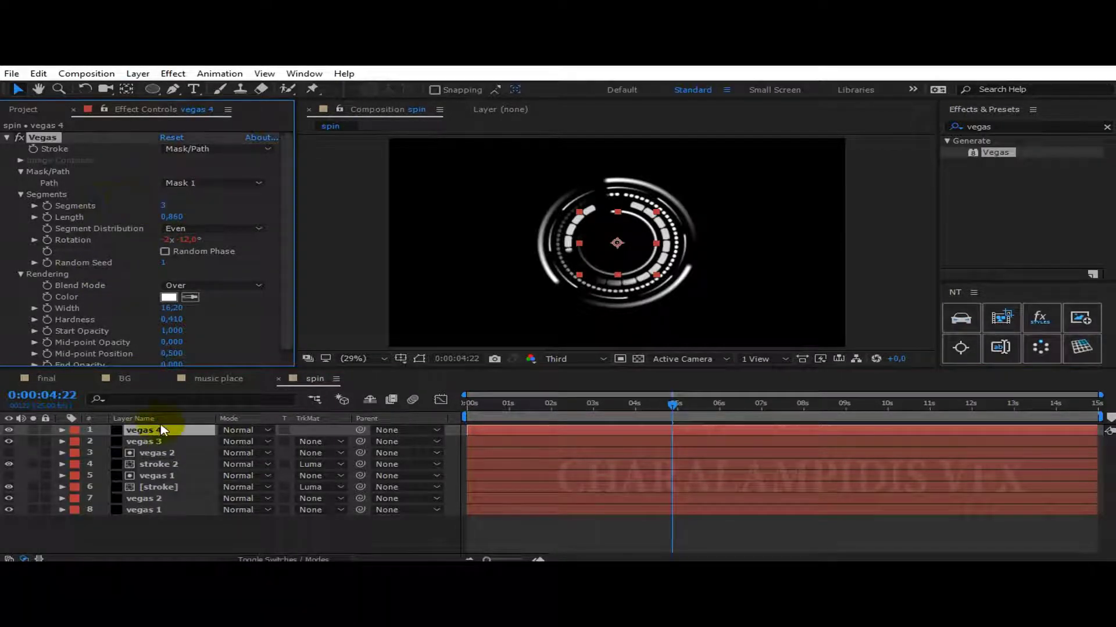
key("s")
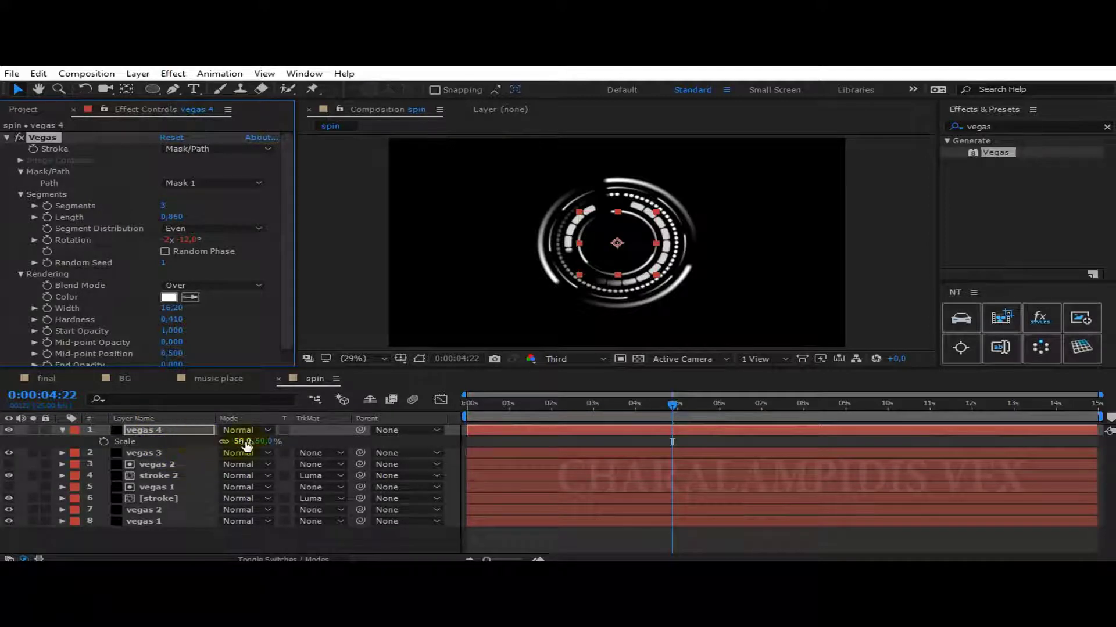
left_click_drag(243, 442, 237, 442)
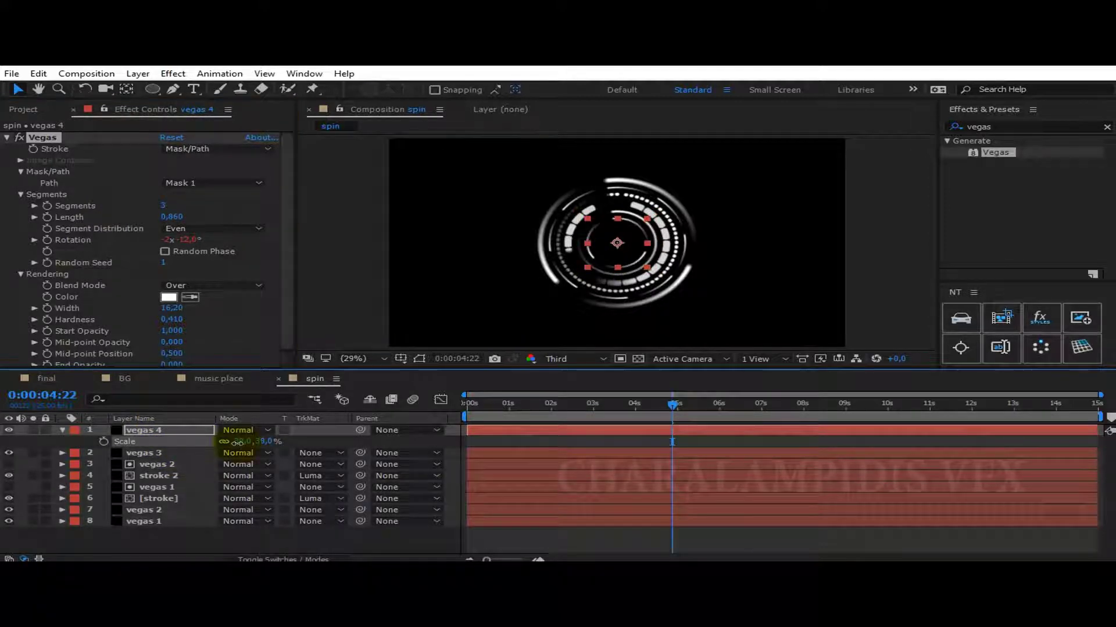
left_click(63, 430)
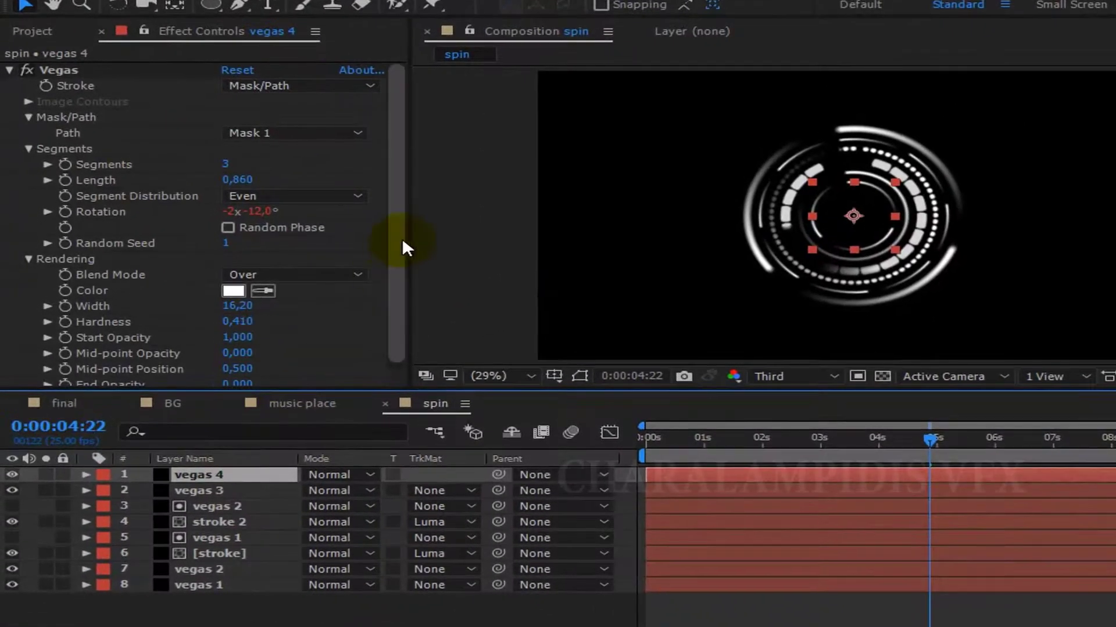
- Set vegas 4's stroke Width to 39.90, End Opacity 1, Mid-point Opacity 0 and Start Opacity 0
scroll(402, 250, "down", 1)
type("39,9")
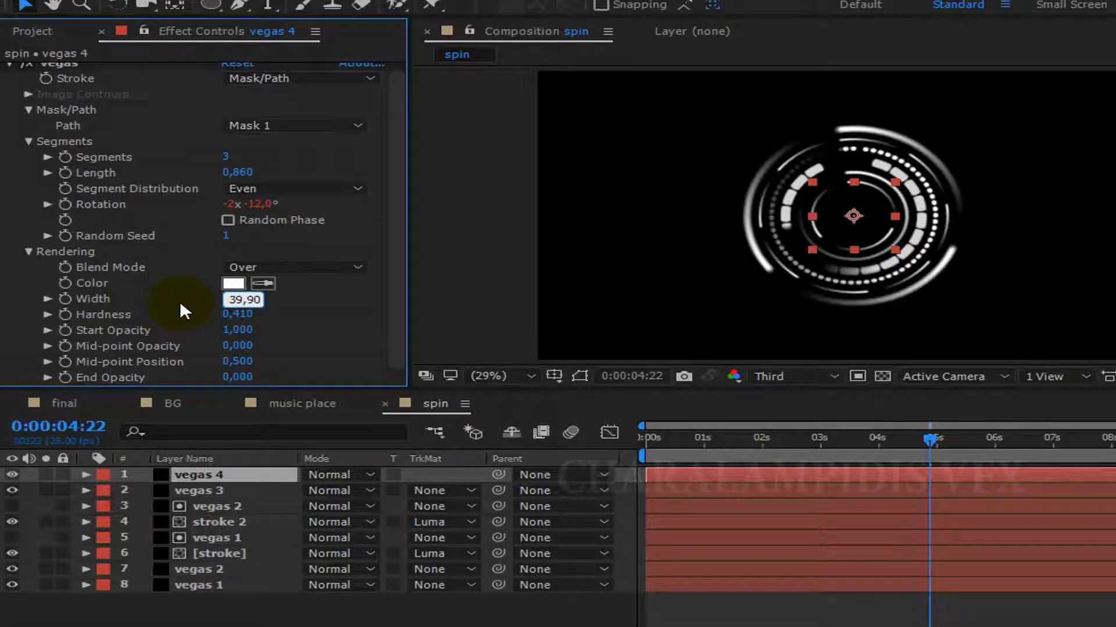
left_click(180, 301)
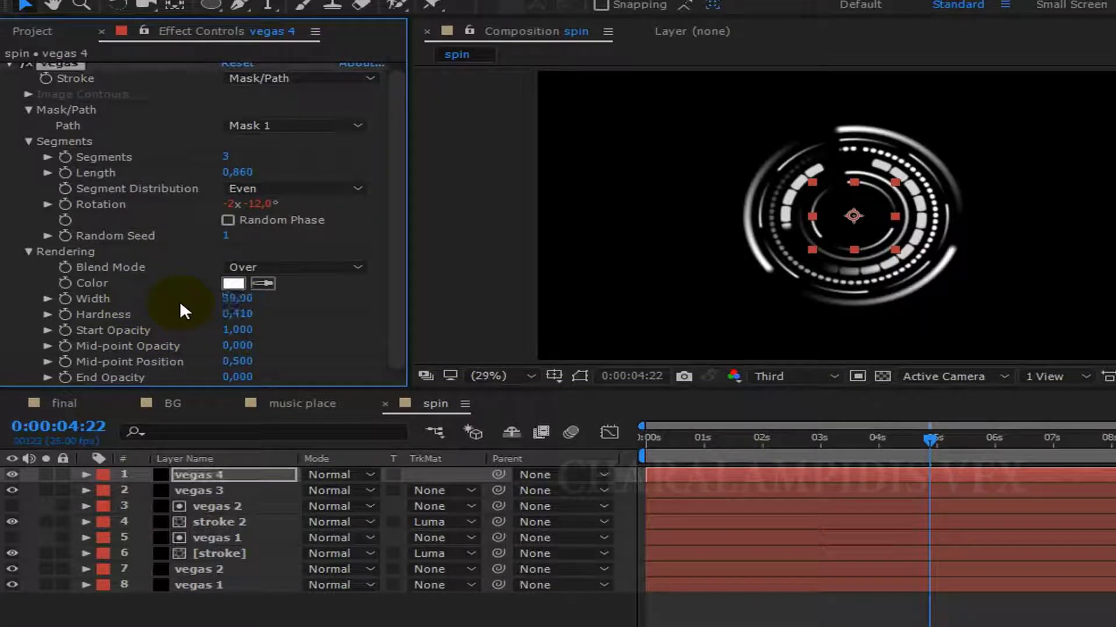
left_click(237, 377)
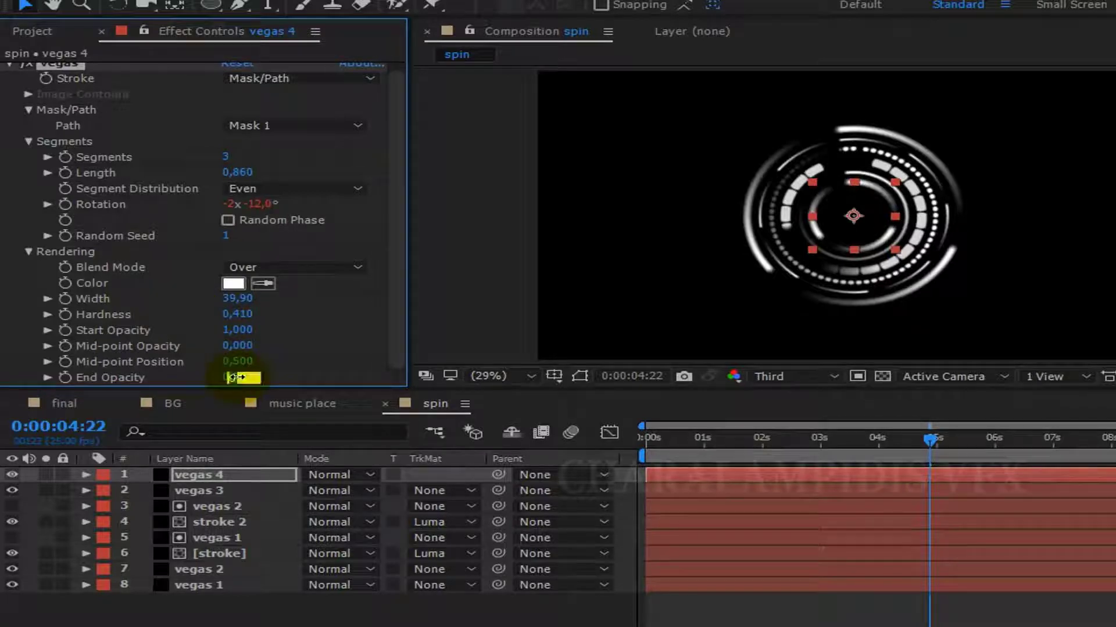
type("1")
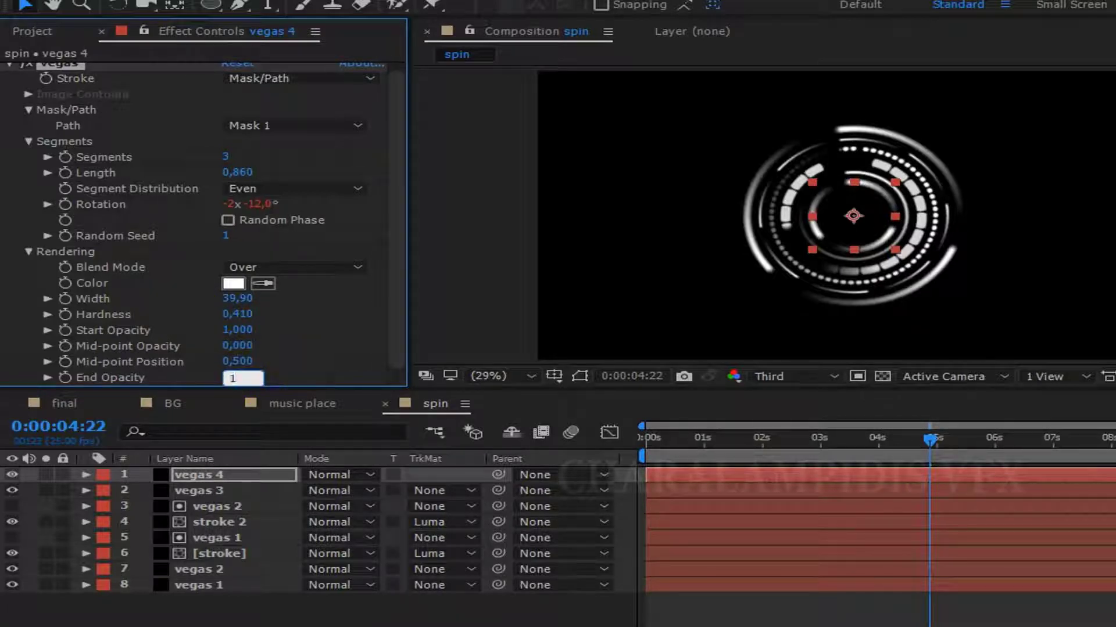
key("Return")
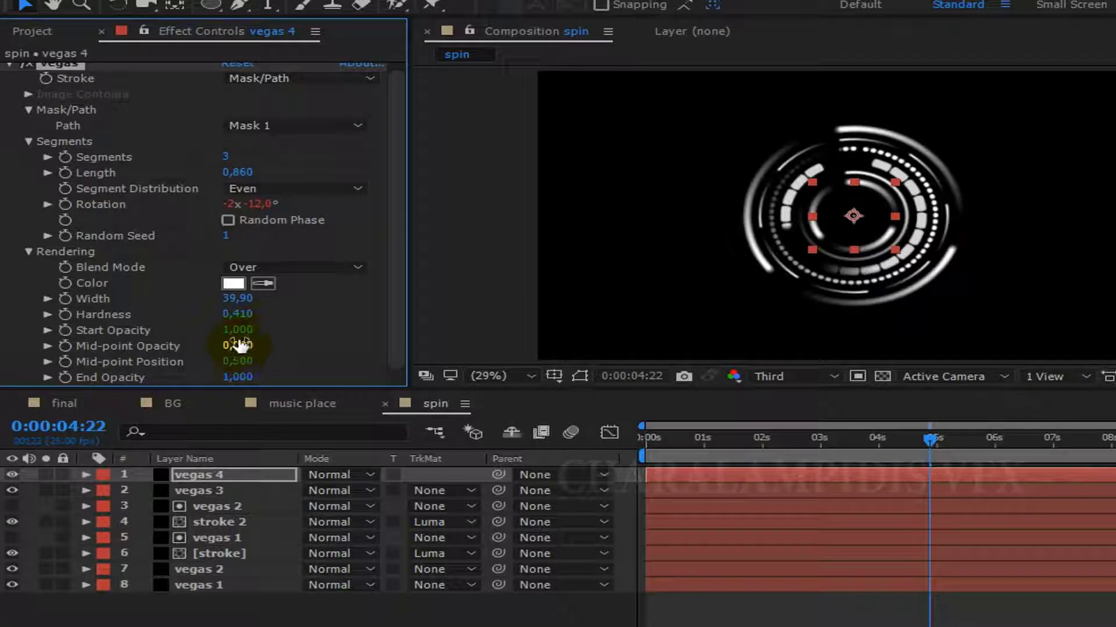
left_click_drag(241, 345, 247, 345)
left_click(243, 331)
type("0")
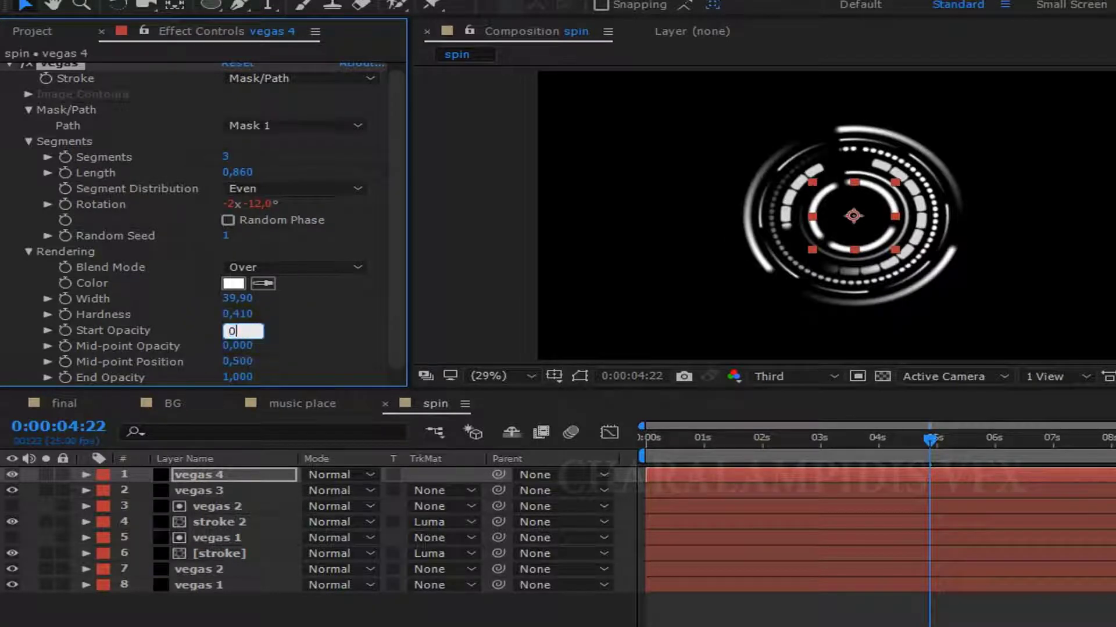
key("Return")
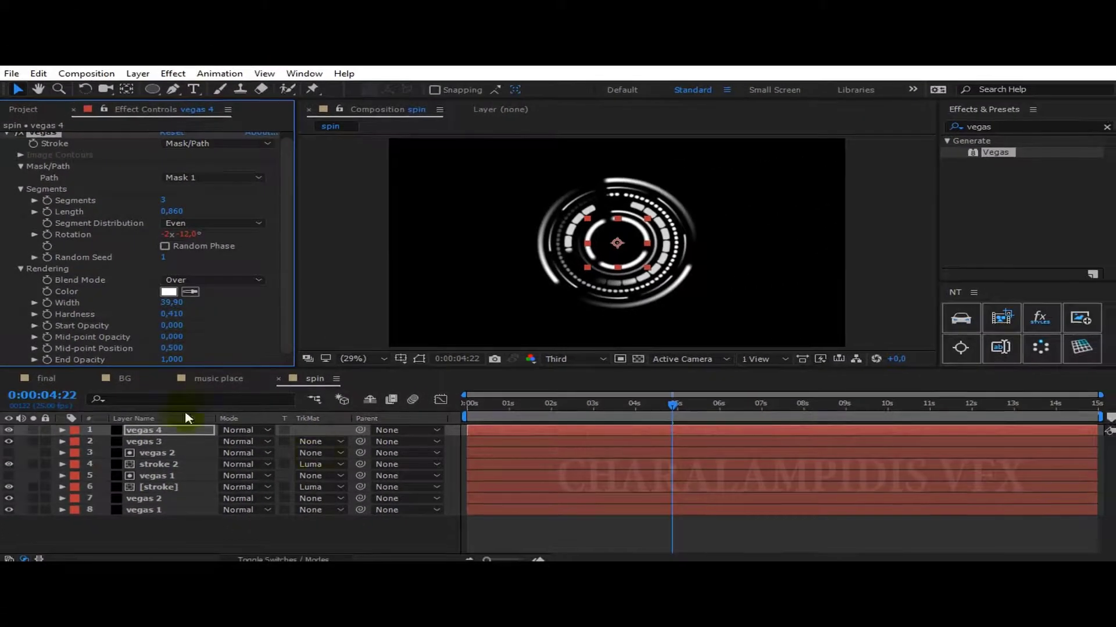
left_click_drag(672, 405, 772, 411)
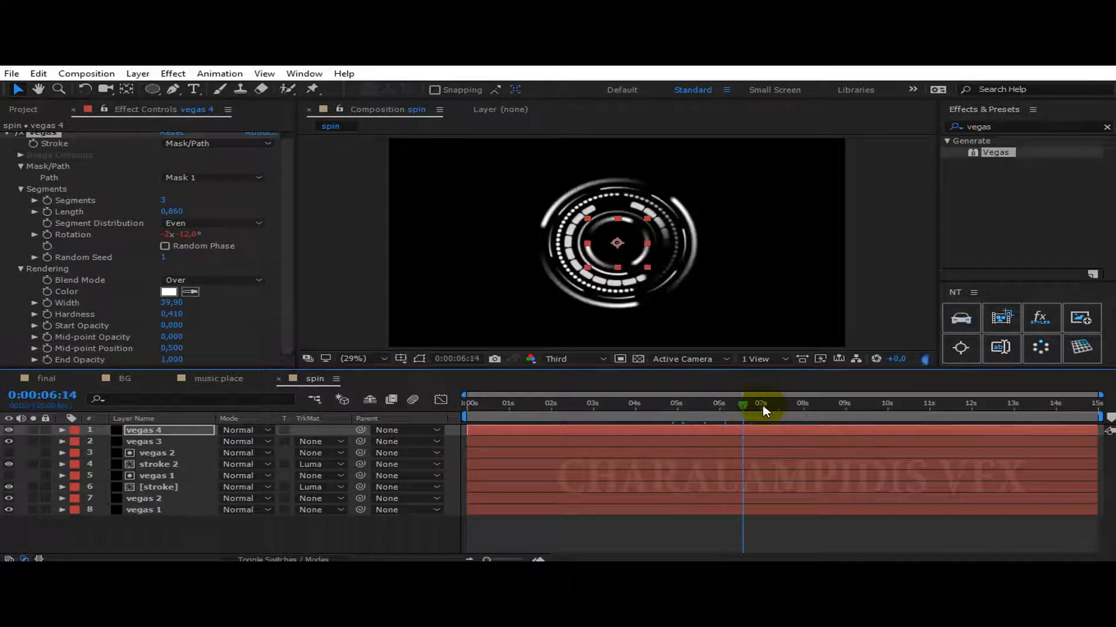
left_click(572, 405)
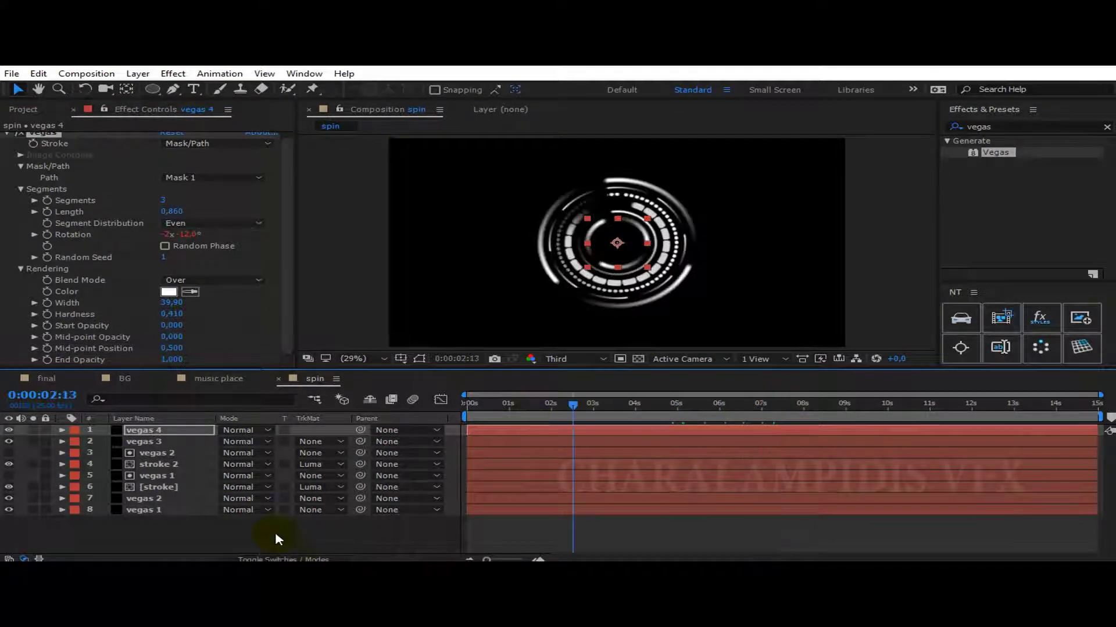
left_click(276, 539)
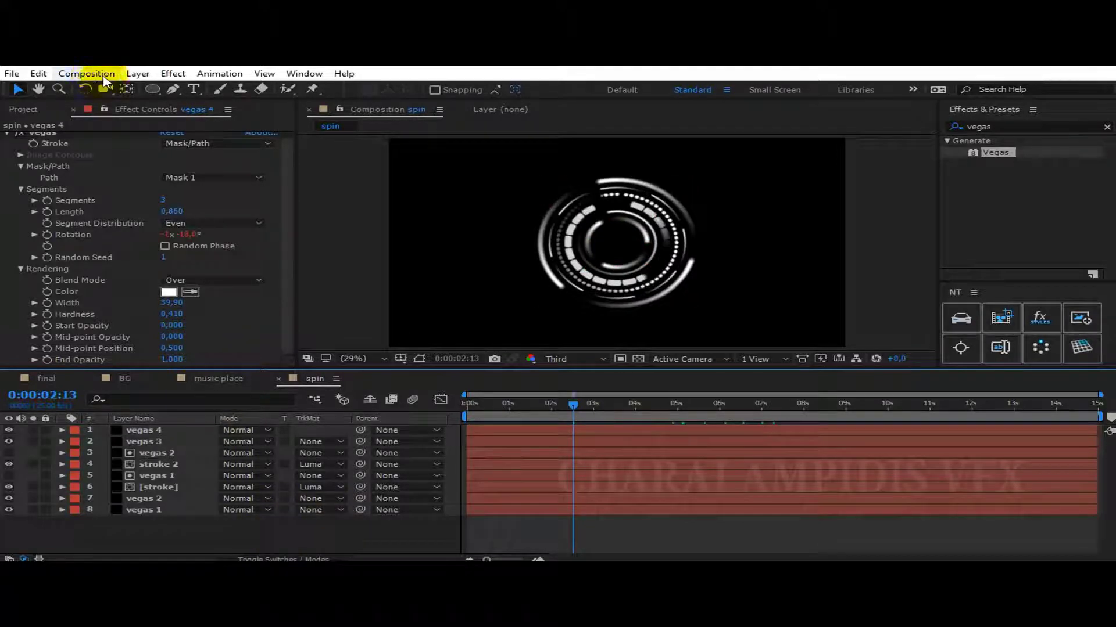
left_click(87, 73)
- Create an HDTV 1080 25 fps, 15-second composition named 'spectrum in'
left_click(88, 74)
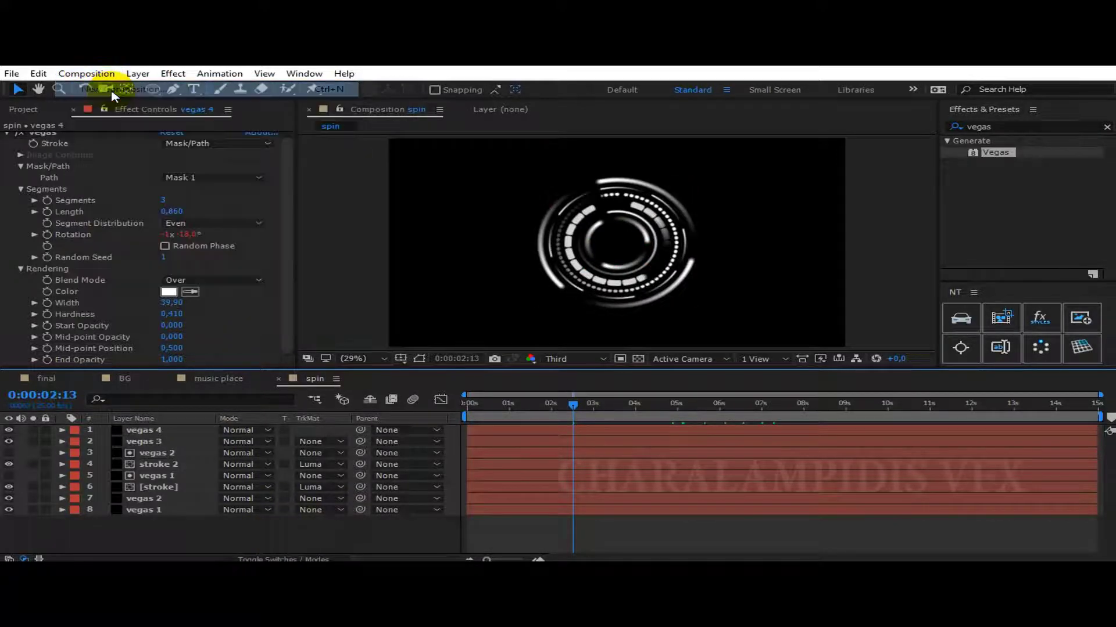
key("ctrl+n")
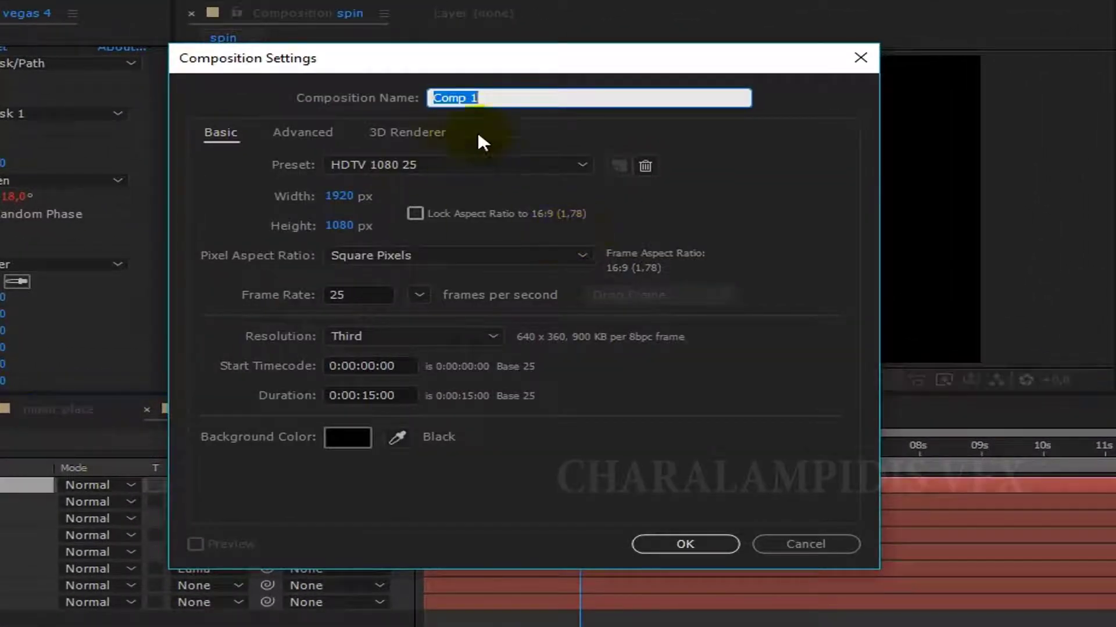
type("spectrum in")
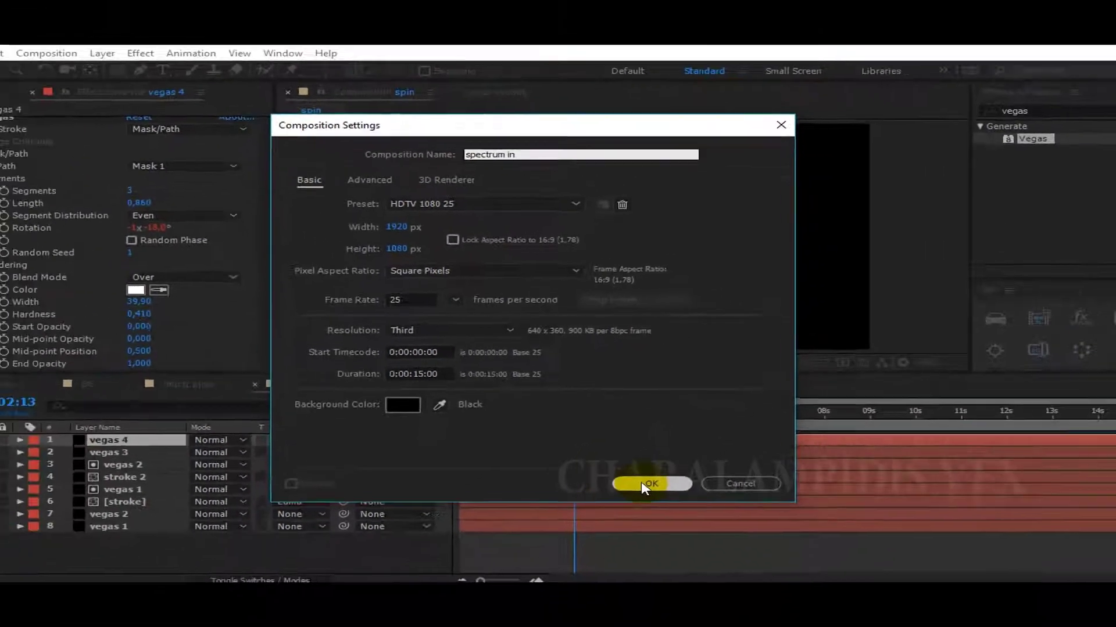
left_click(685, 544)
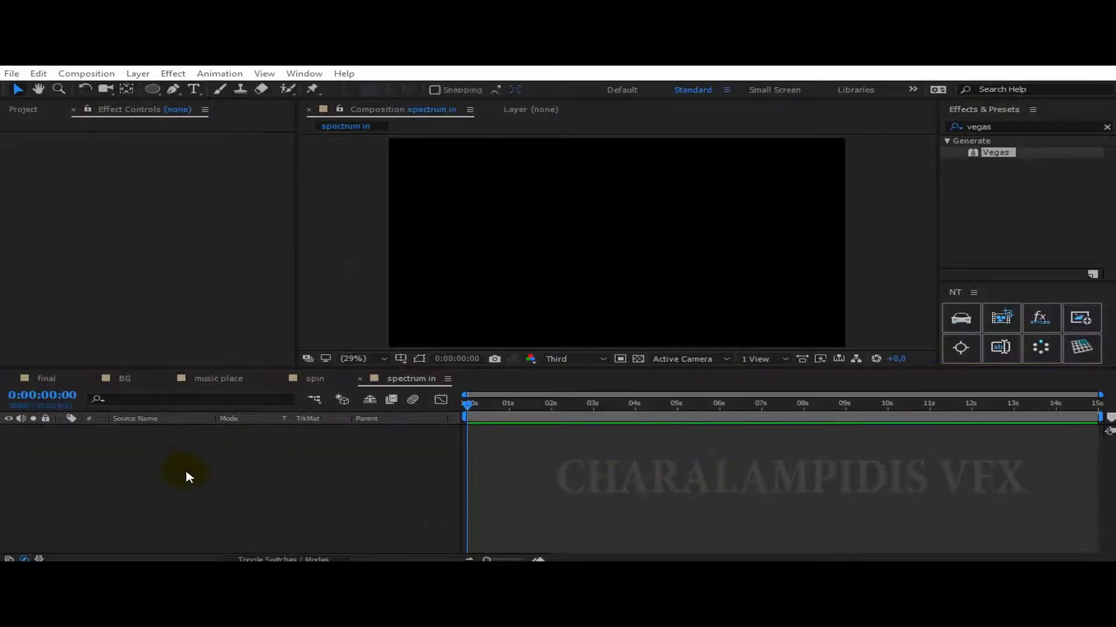
- Add a full-frame solid layer named spectrum to the composition
right_click(187, 477)
mouse_move(260, 323)
left_click(435, 361)
type("spectrum")
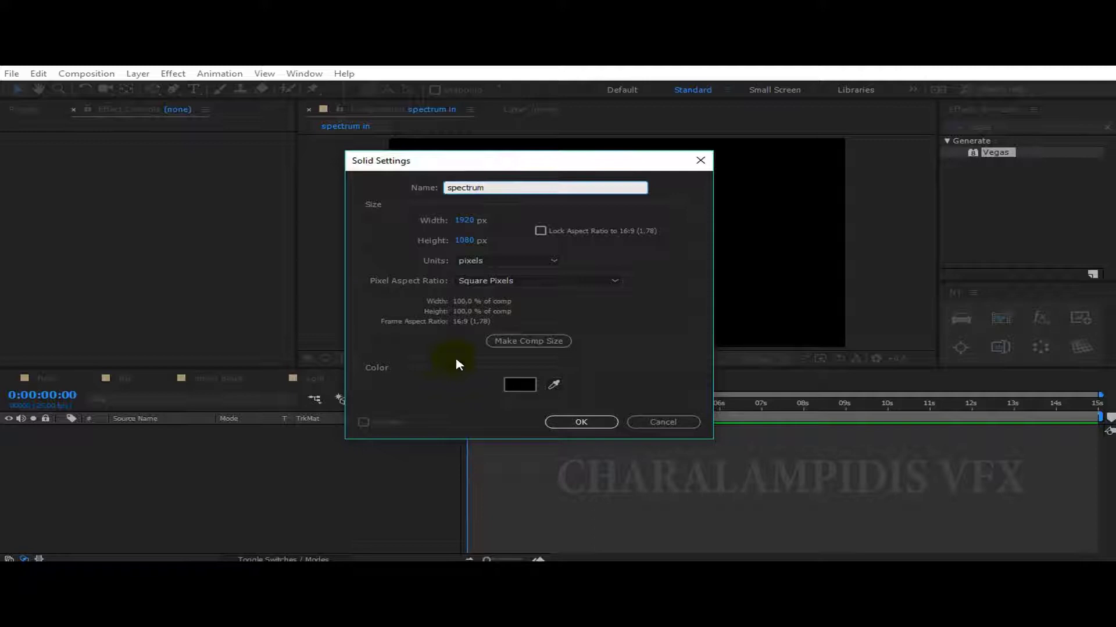
key("Return")
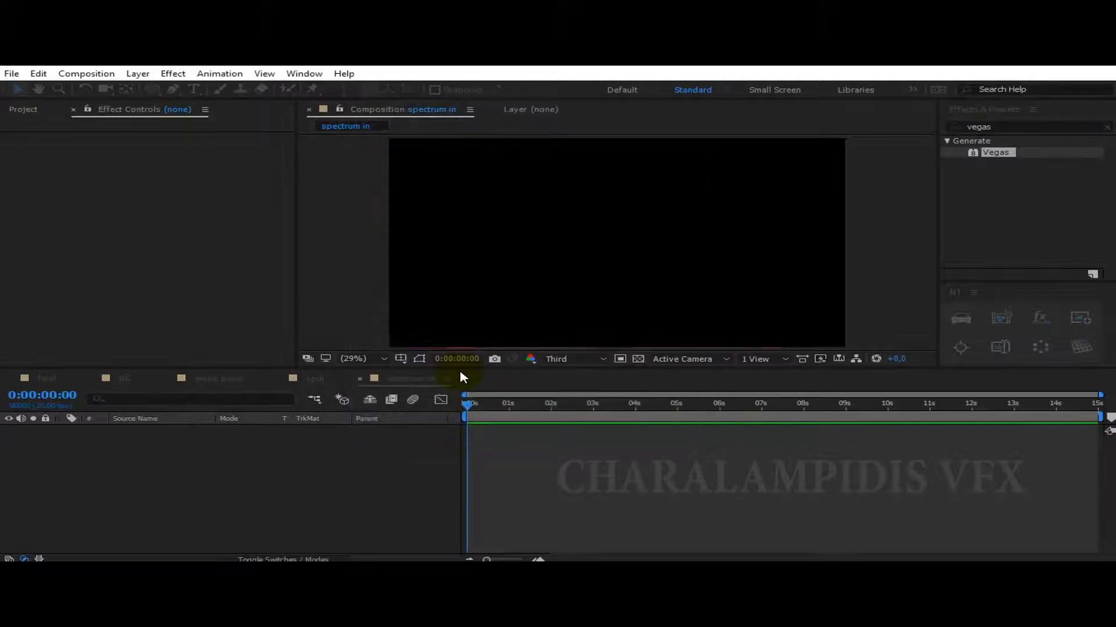
- Draw a circular Ellipse mask centred in the frame on the spectrum solid
left_click(153, 90)
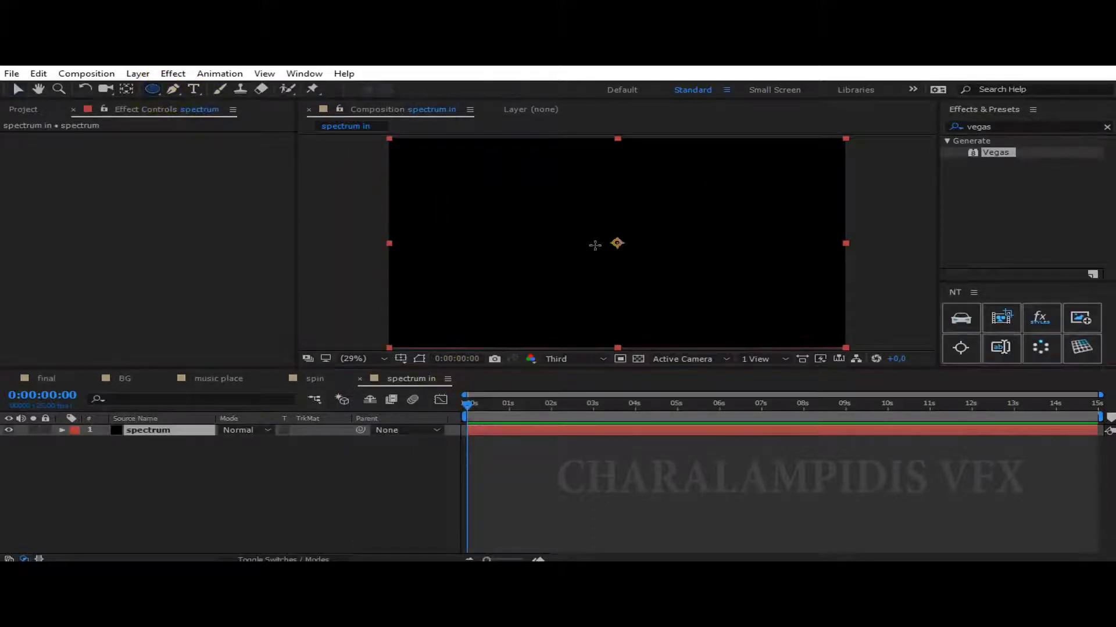
left_click(616, 243)
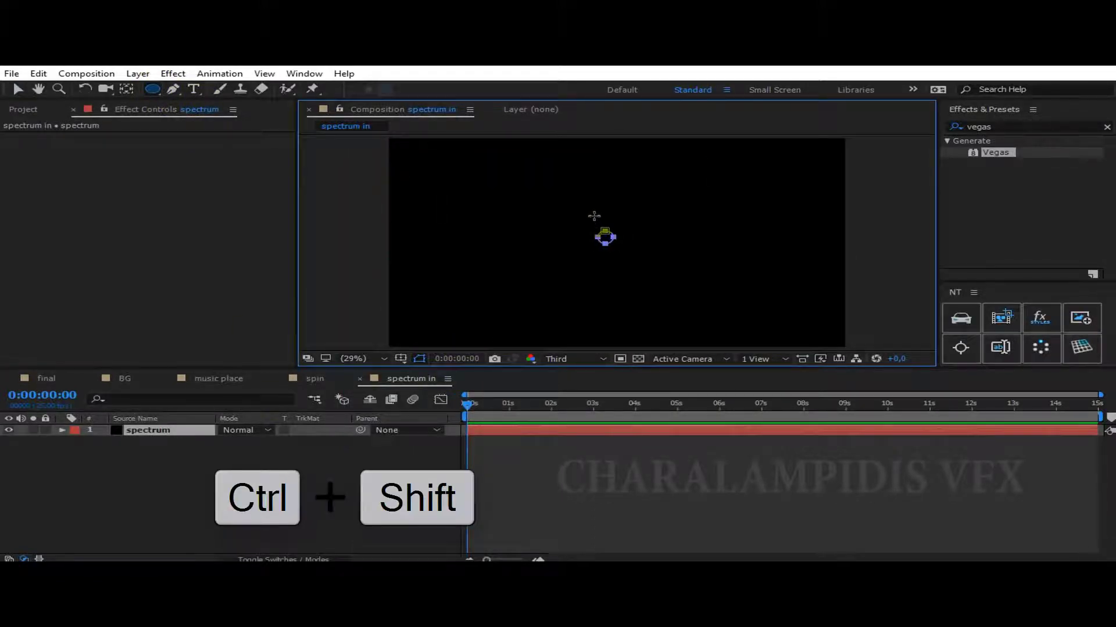
left_click_drag(594, 215, 574, 172)
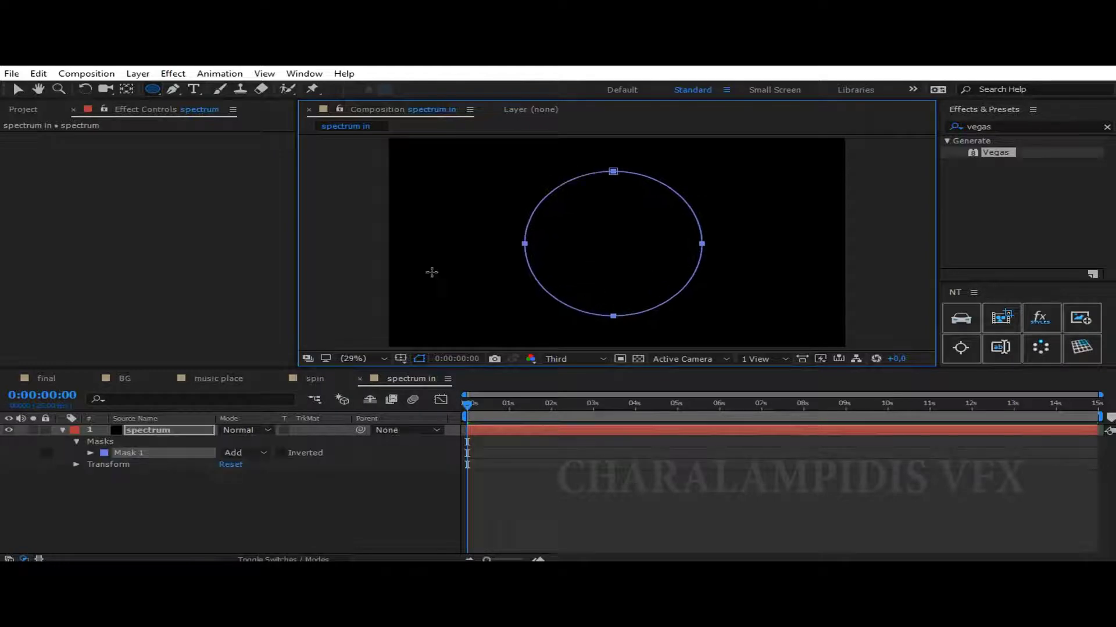
left_click(133, 430)
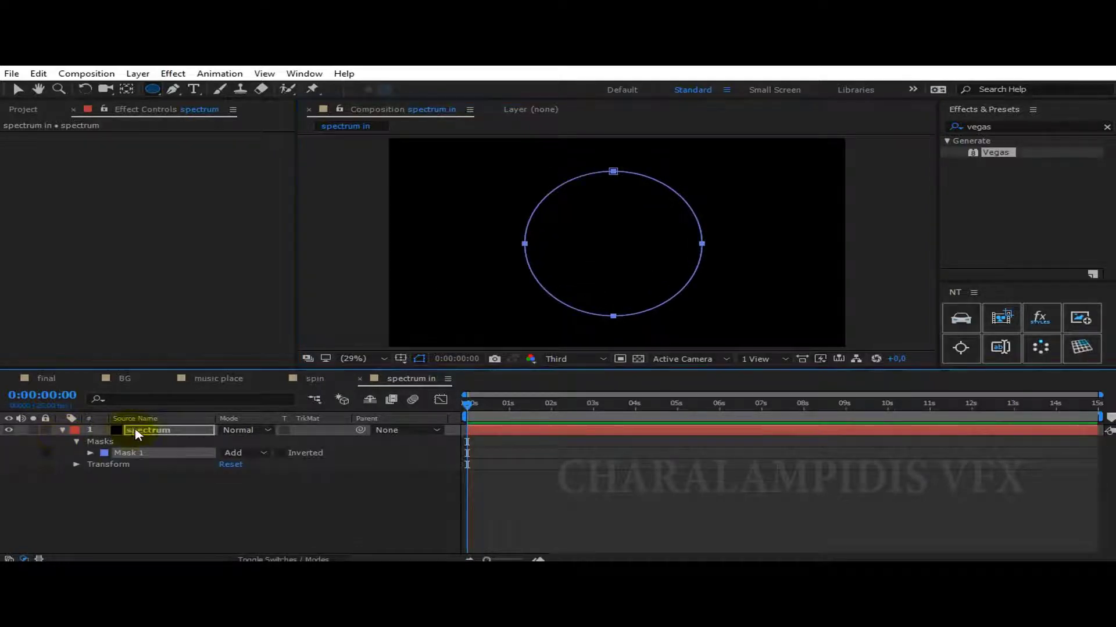
- Search effects for 'audio' and apply Audio Spectrum to the spectrum layer
left_click(16, 90)
left_click(954, 127)
type("a")
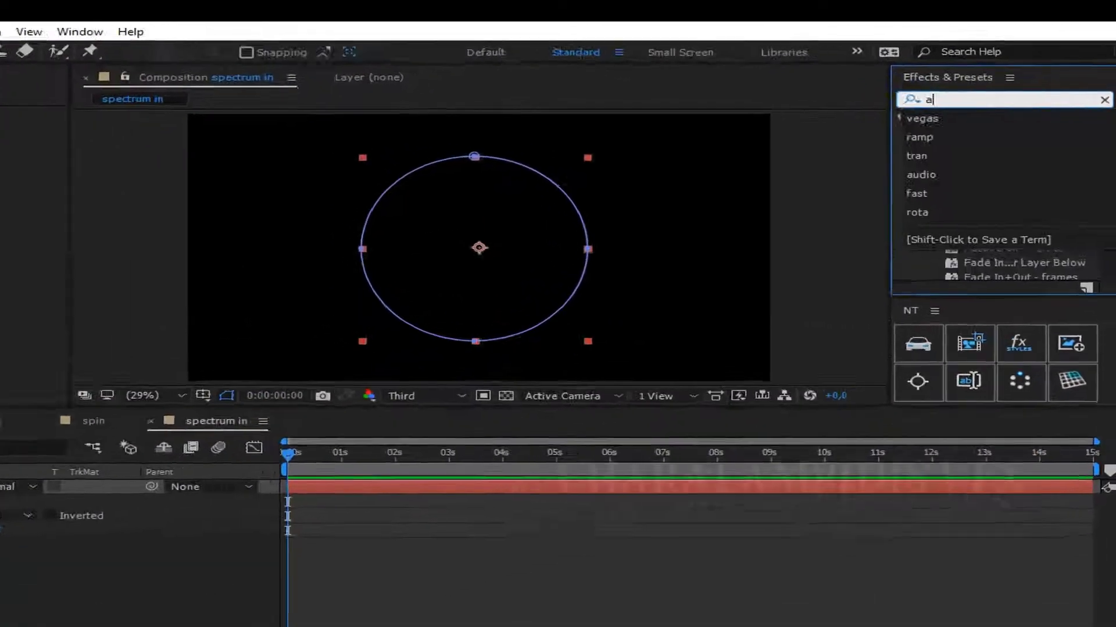
left_click(1024, 173)
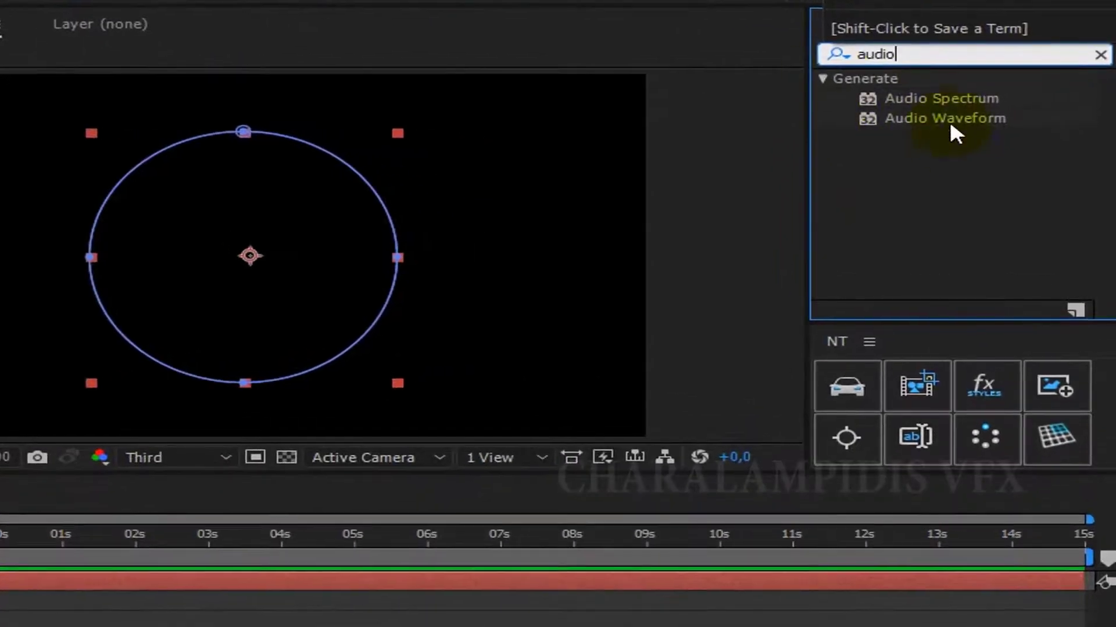
left_click(941, 98)
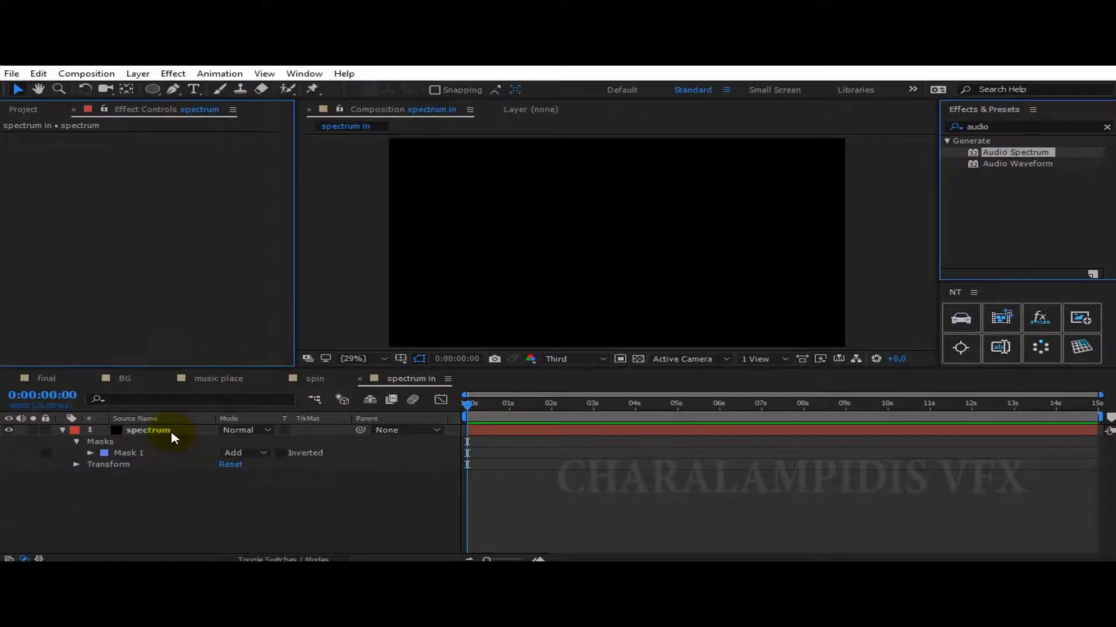
left_click_drag(1015, 151, 172, 437)
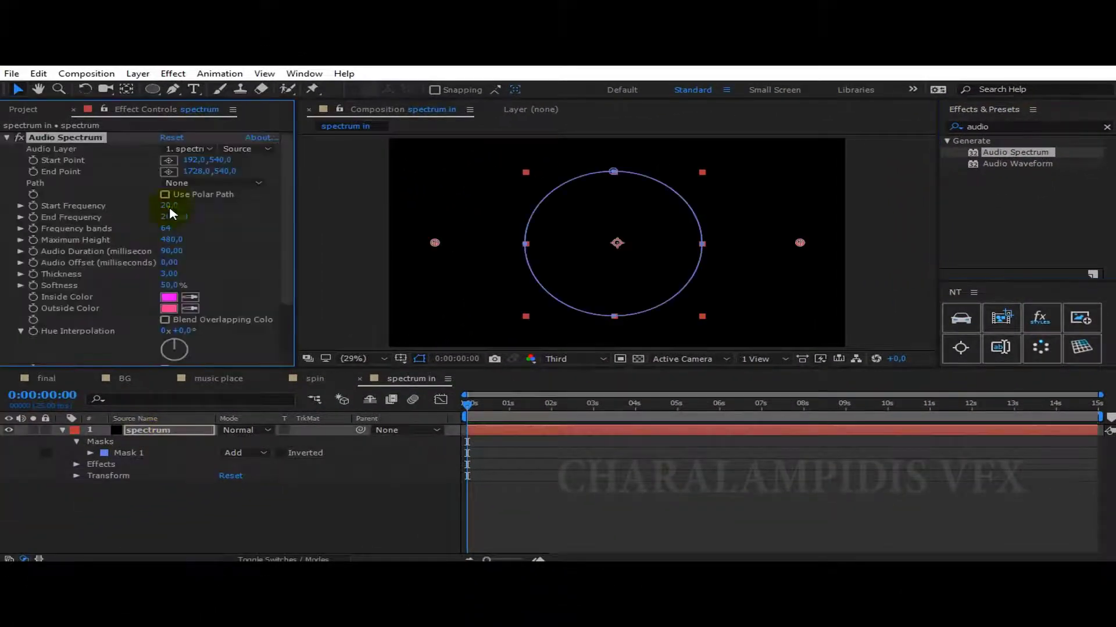
left_click(194, 154)
- Add the music place comp from the comp folder as a layer in the timeline
left_click(18, 110)
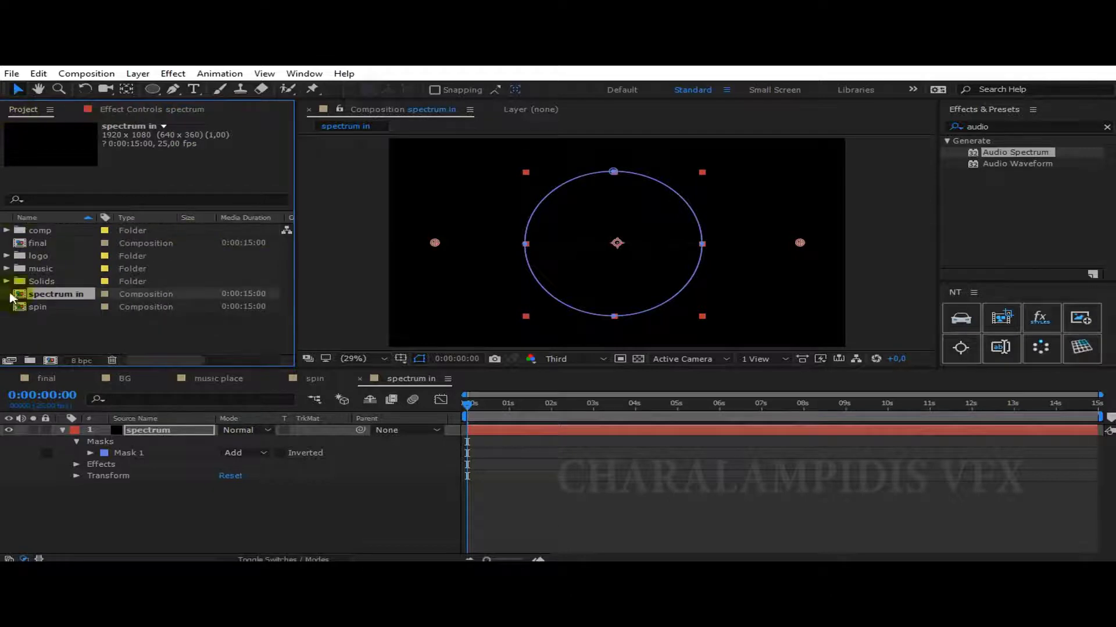
left_click(7, 231)
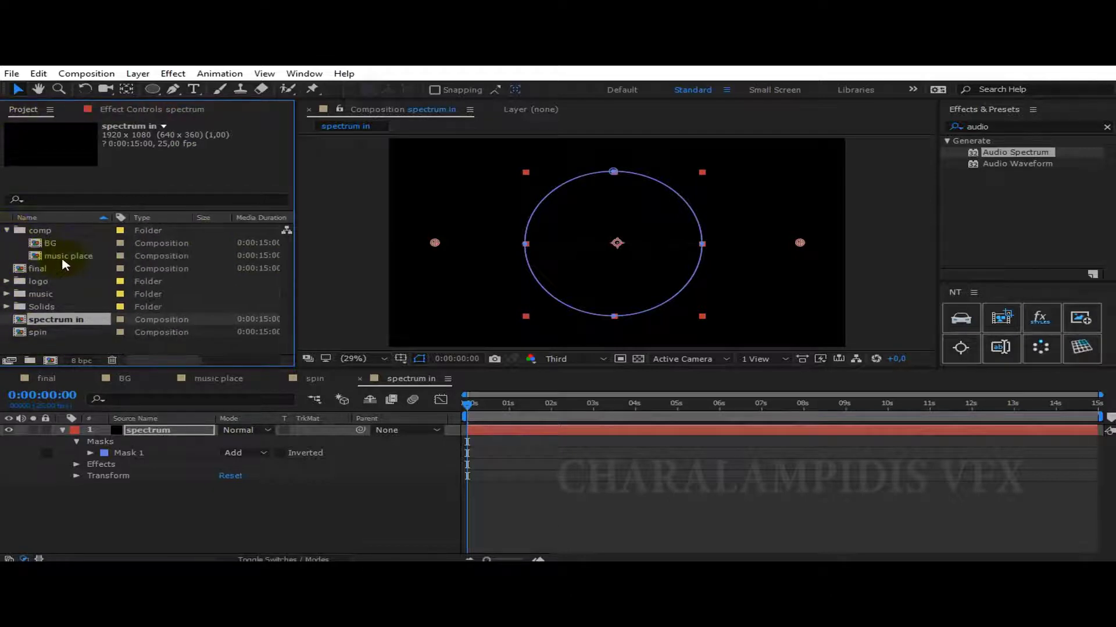
left_click_drag(64, 258, 124, 518)
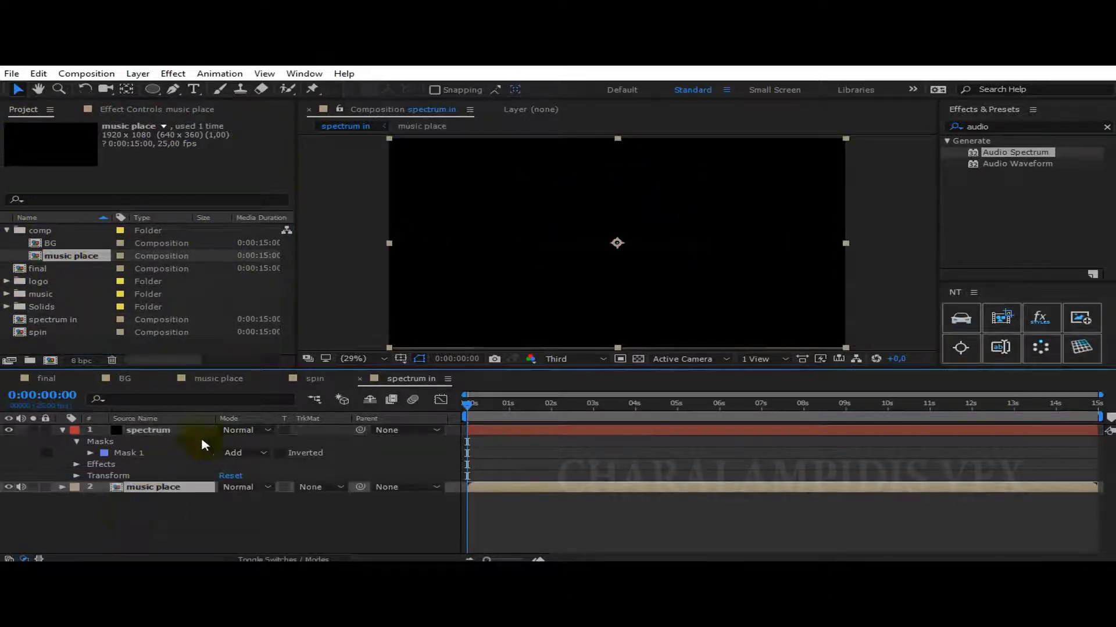
- Set Audio Spectrum's audio layer to music place and its path to Mask 1
left_click(148, 430)
left_click(62, 430)
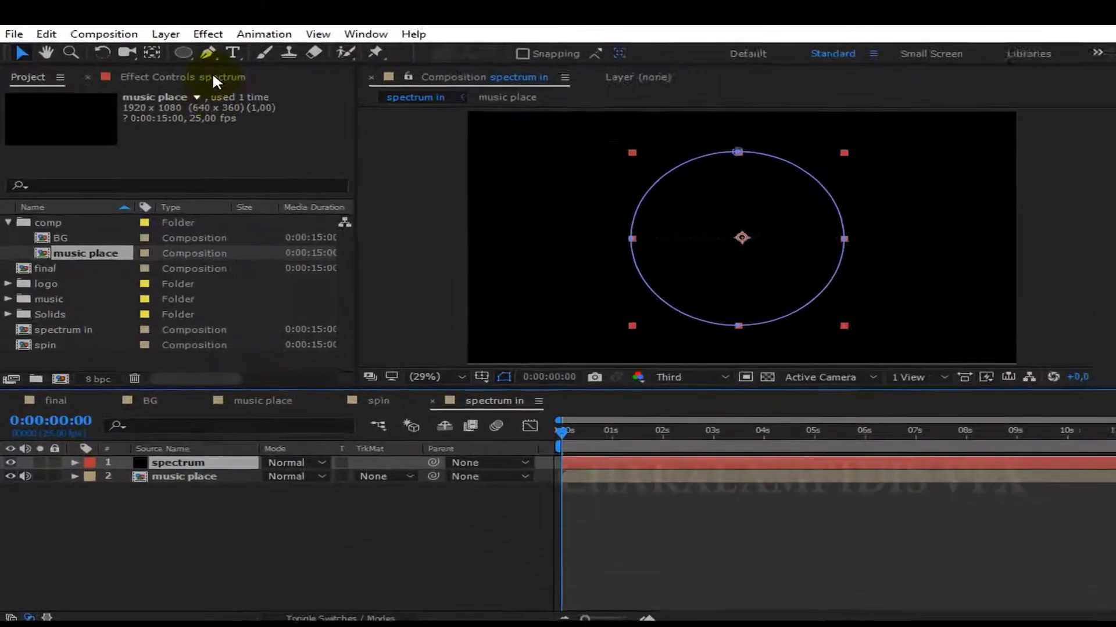
left_click(217, 80)
left_click(226, 124)
left_click(253, 121)
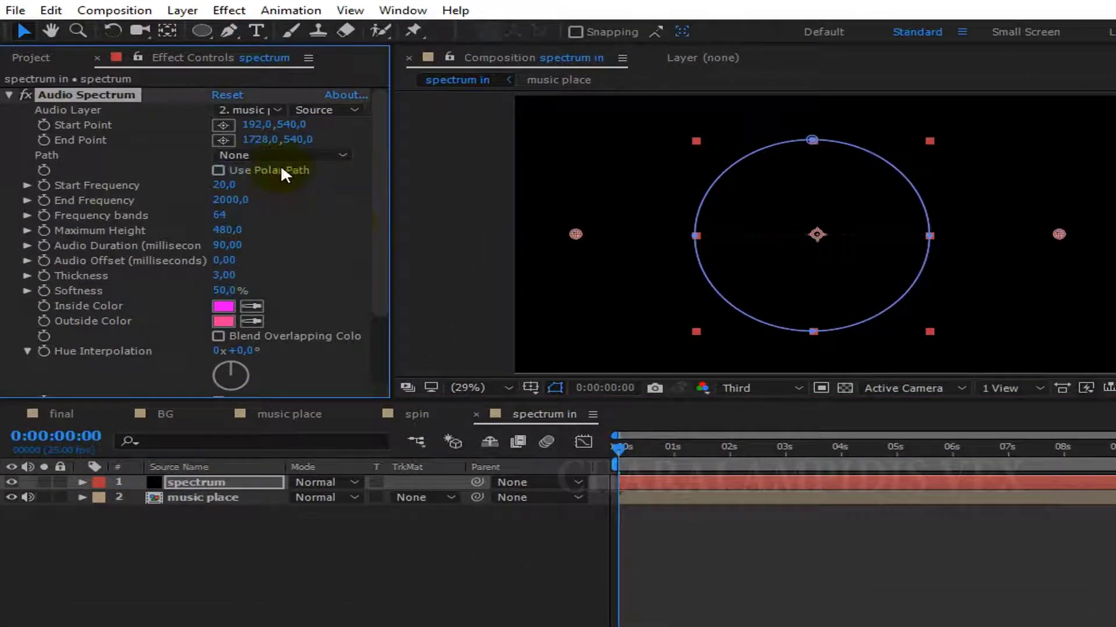
left_click(279, 156)
left_click(281, 202)
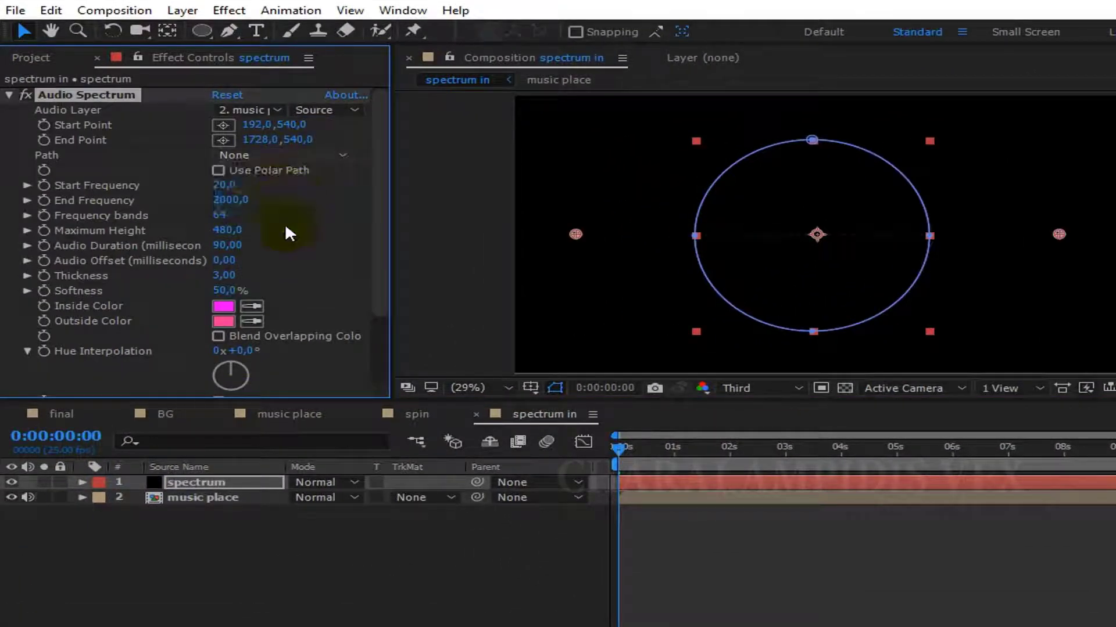
- Make the spectrum's inside colour white and sample a new outside colour
left_click(220, 306)
left_click(28, 26)
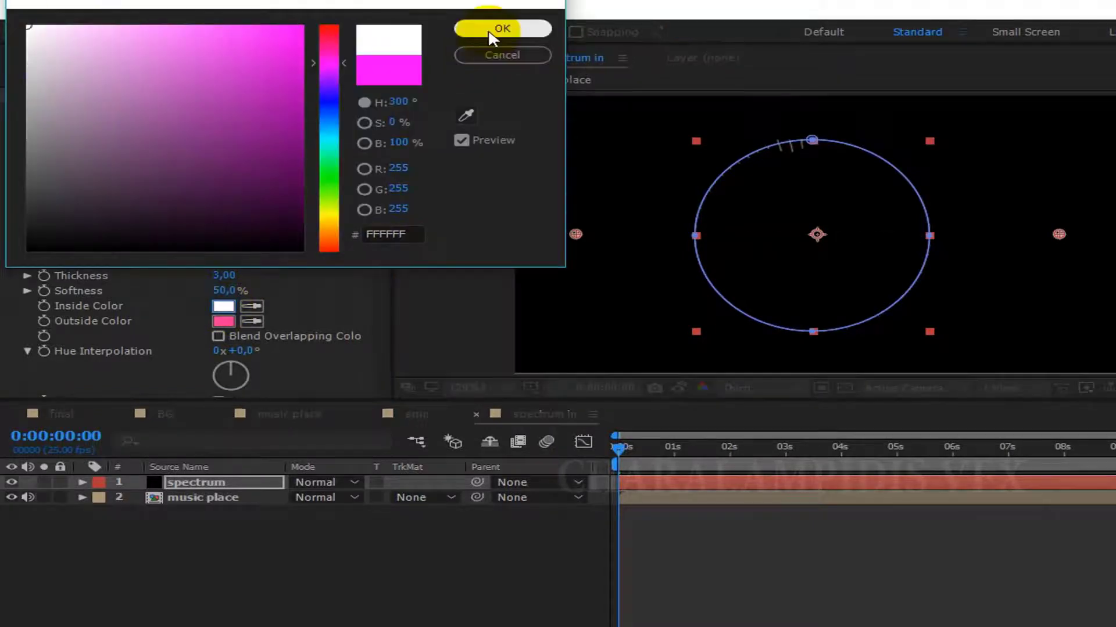
left_click(493, 33)
left_click(251, 321)
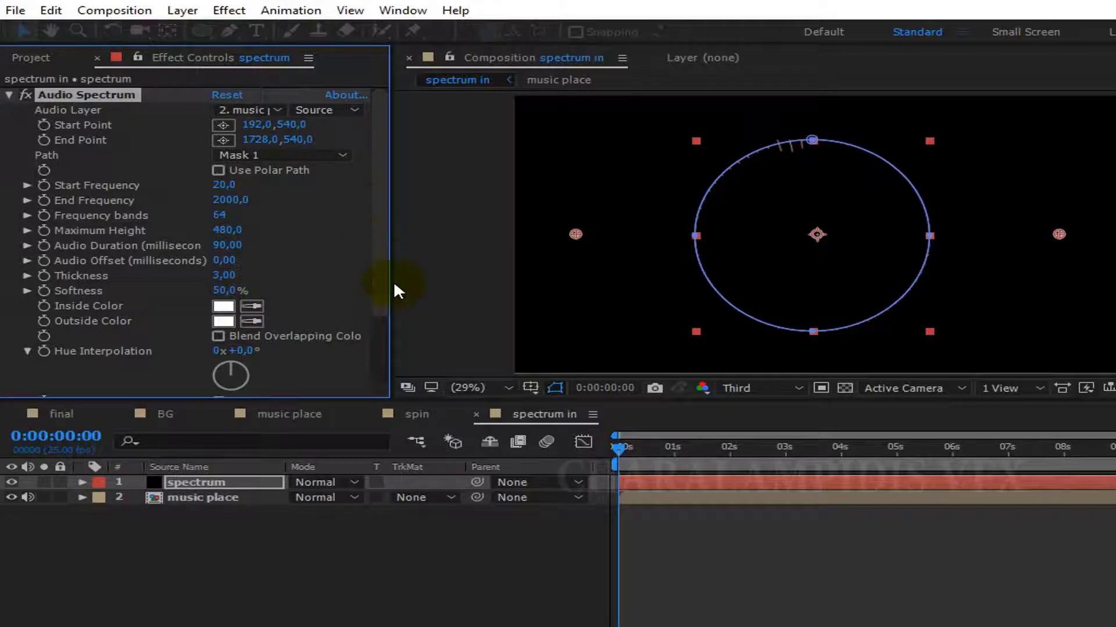
- Set Display Options to Analog lines and Side Options to Side B
scroll(397, 301, "down", 3)
left_click(242, 344)
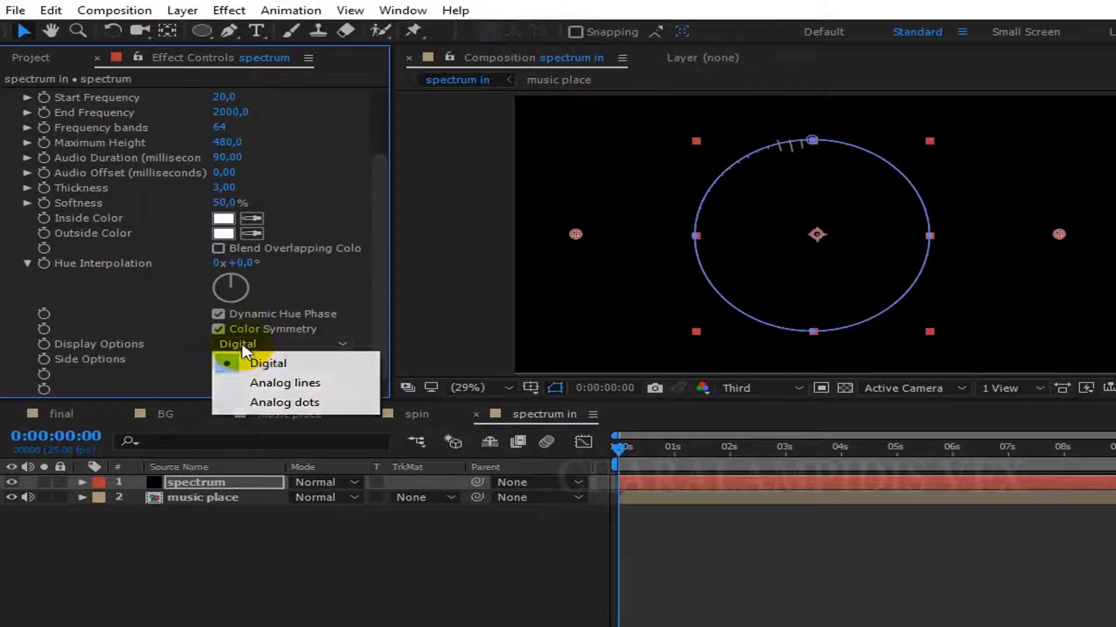
left_click(273, 377)
left_click(272, 358)
left_click(273, 394)
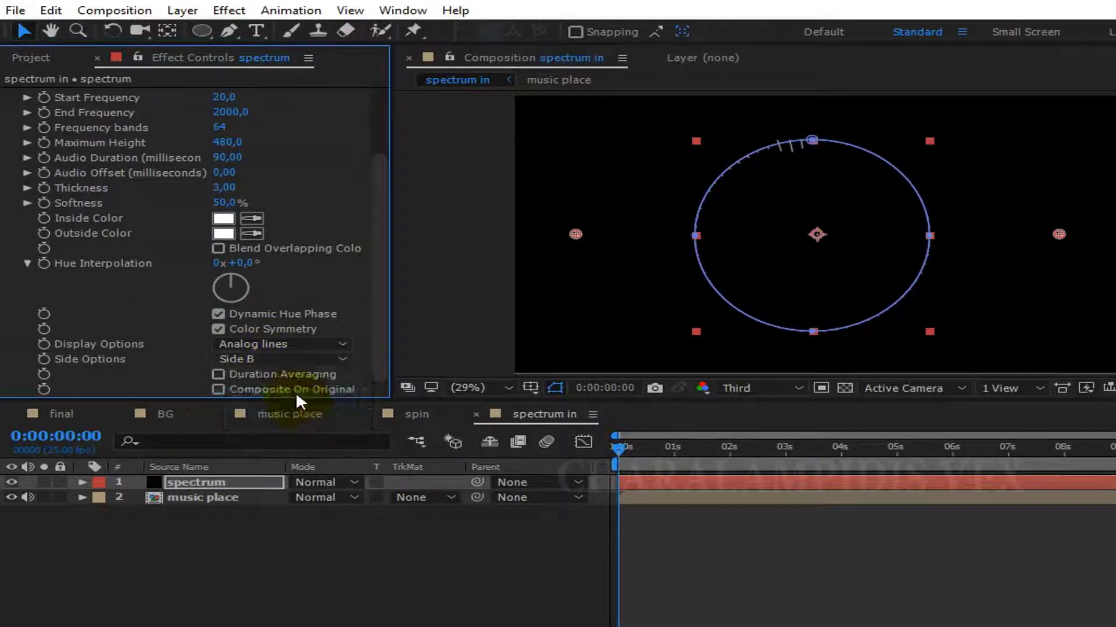
- Set the spectrum to 136 frequency bands with a Maximum Height of 2900
scroll(387, 167, "up", 3)
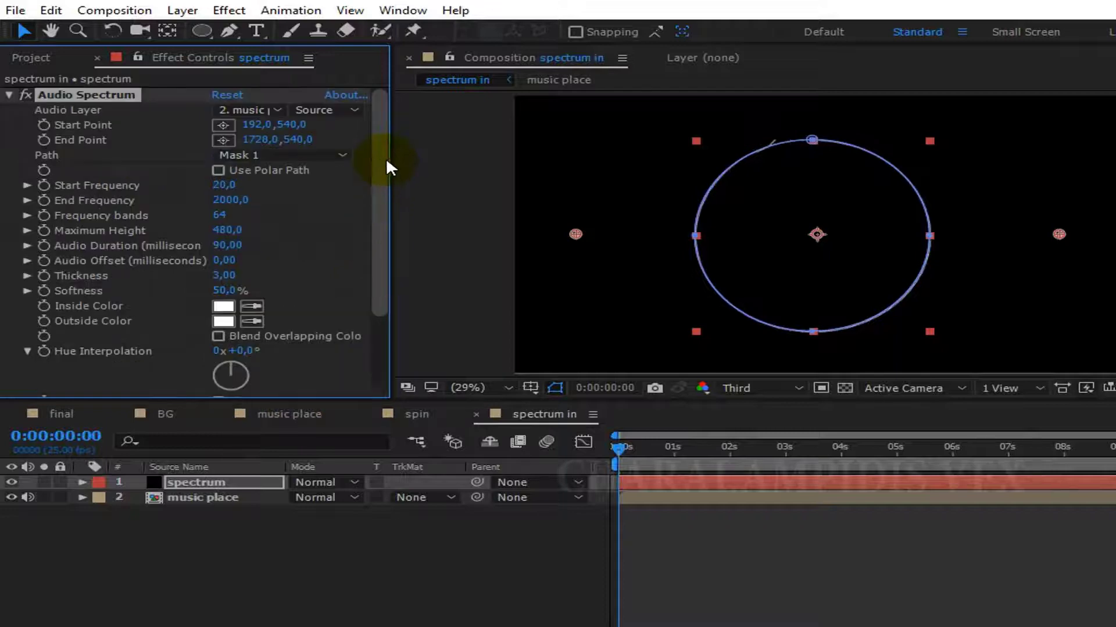
left_click(221, 215)
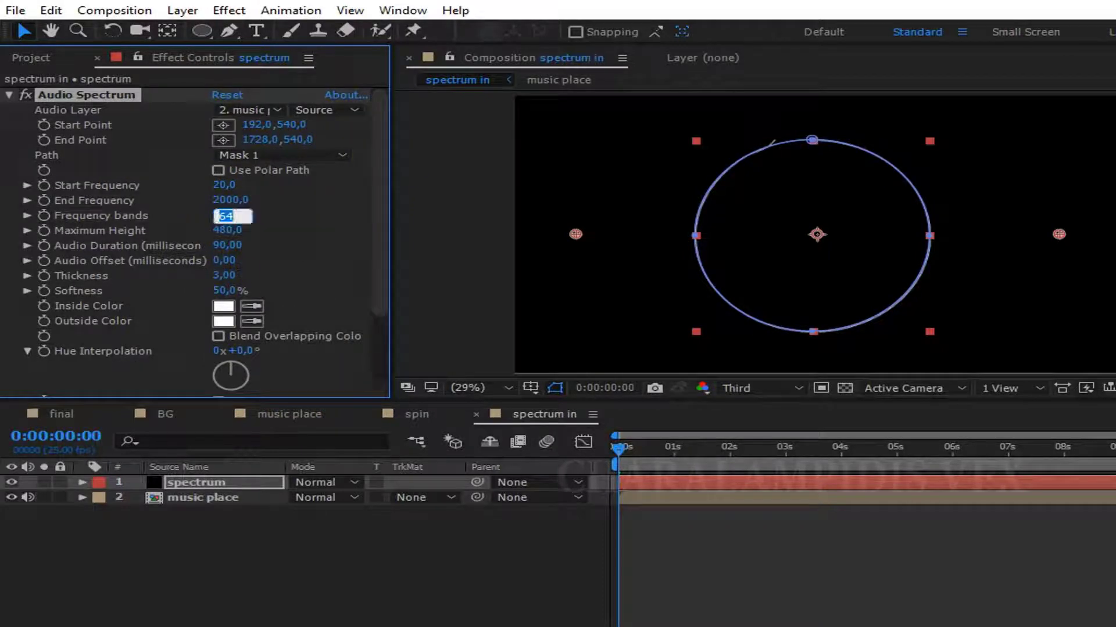
type("136")
type("130")
key("Return")
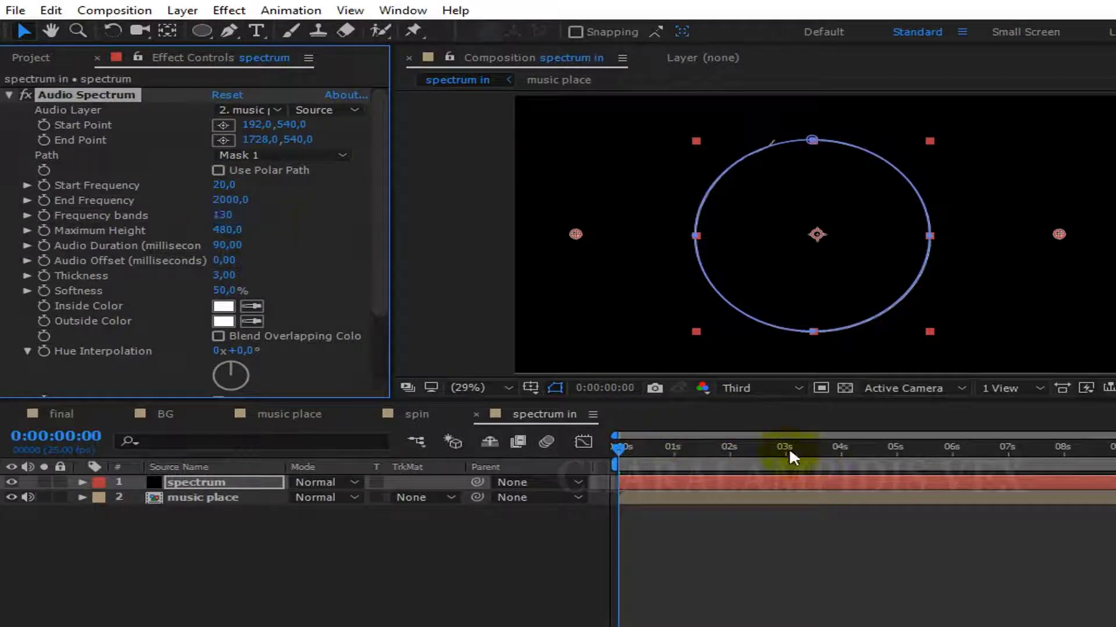
left_click(787, 448)
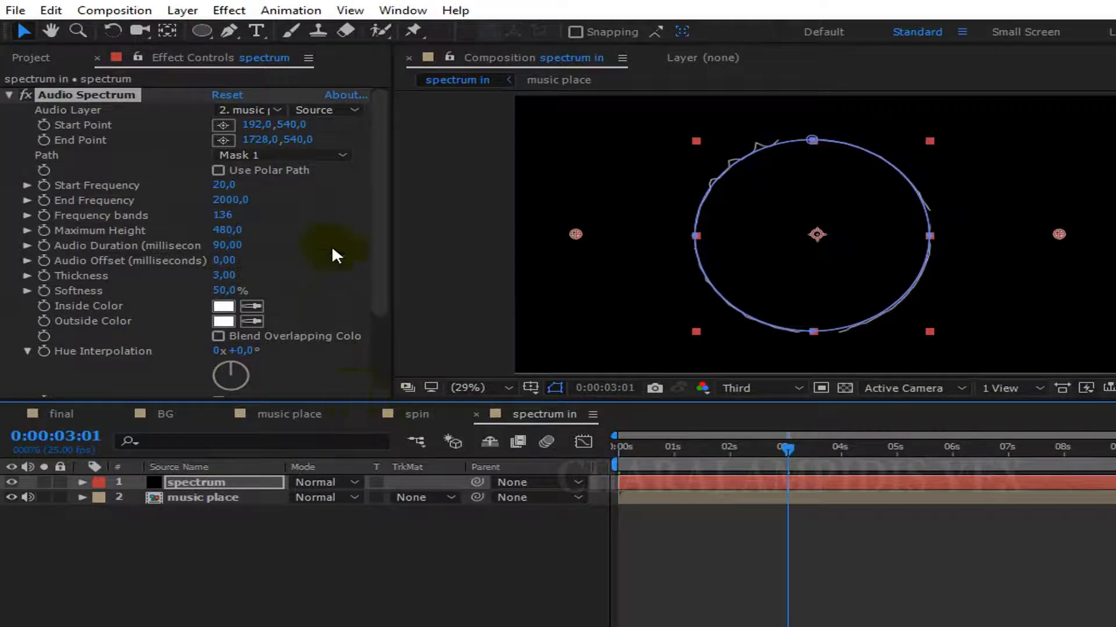
left_click(223, 230)
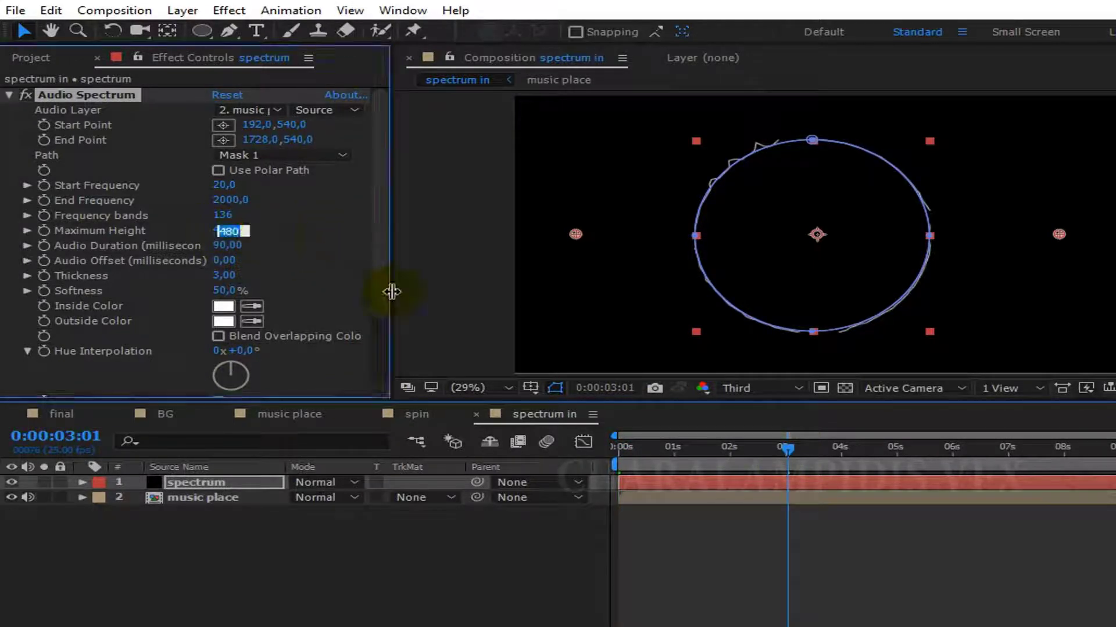
type("2900")
key("Return")
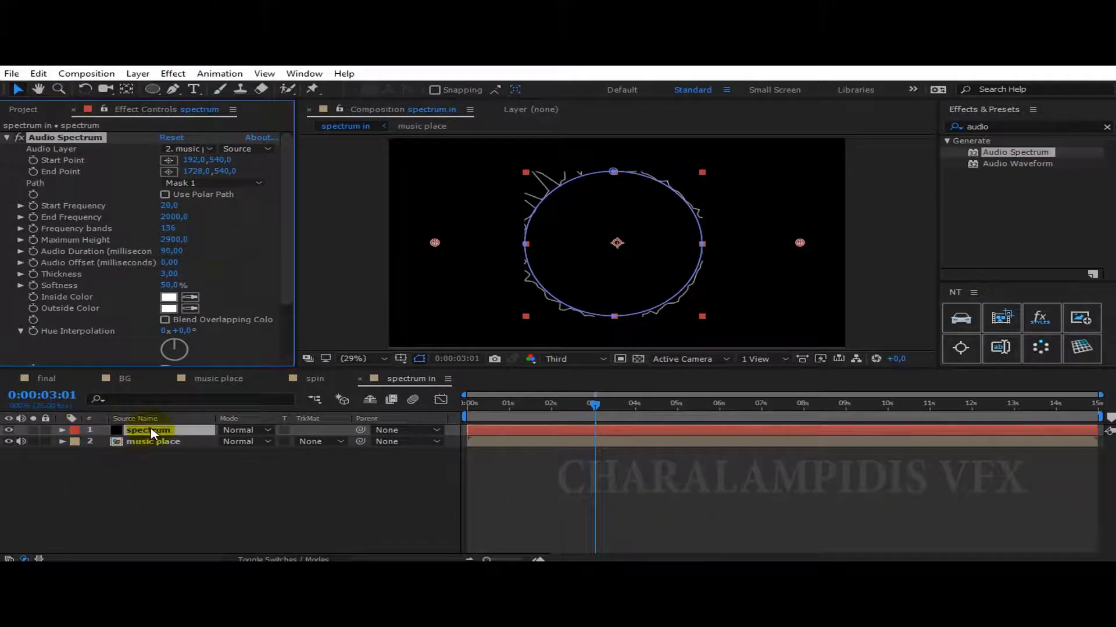
- Change the spectrum layer's Mask 1 mode to None
key("m")
left_click(233, 442)
left_click(238, 451)
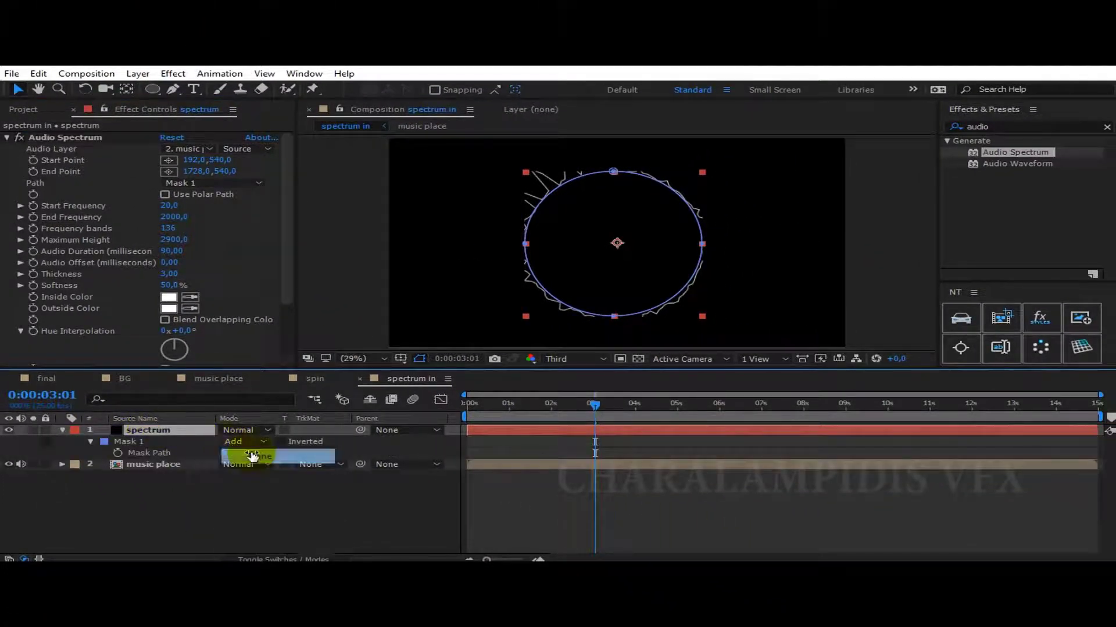
left_click(61, 431)
left_click(156, 432)
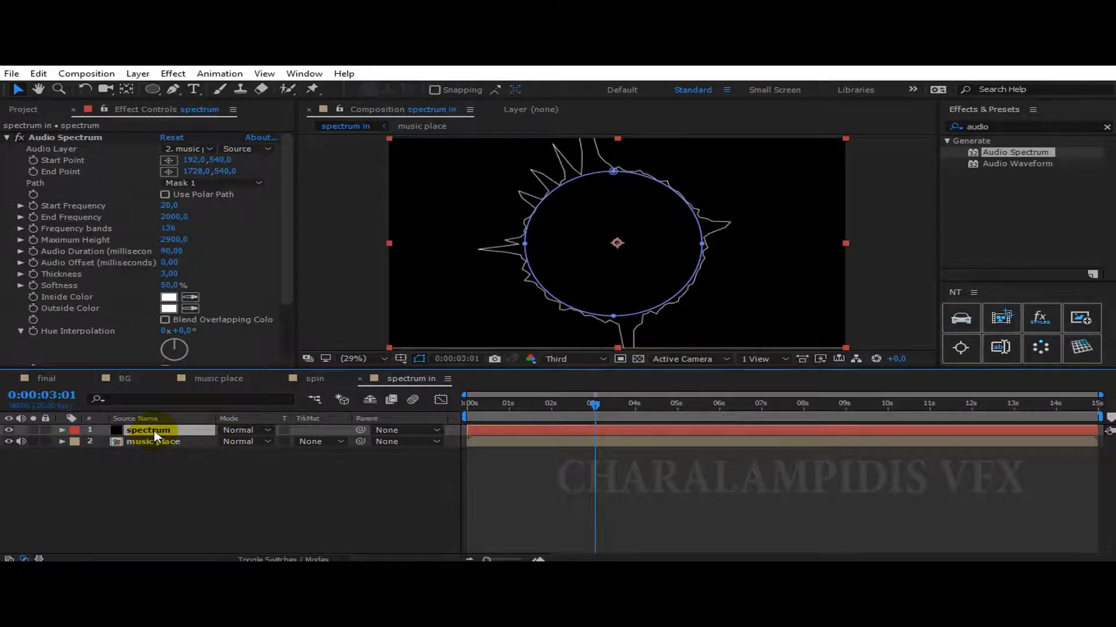
key("s")
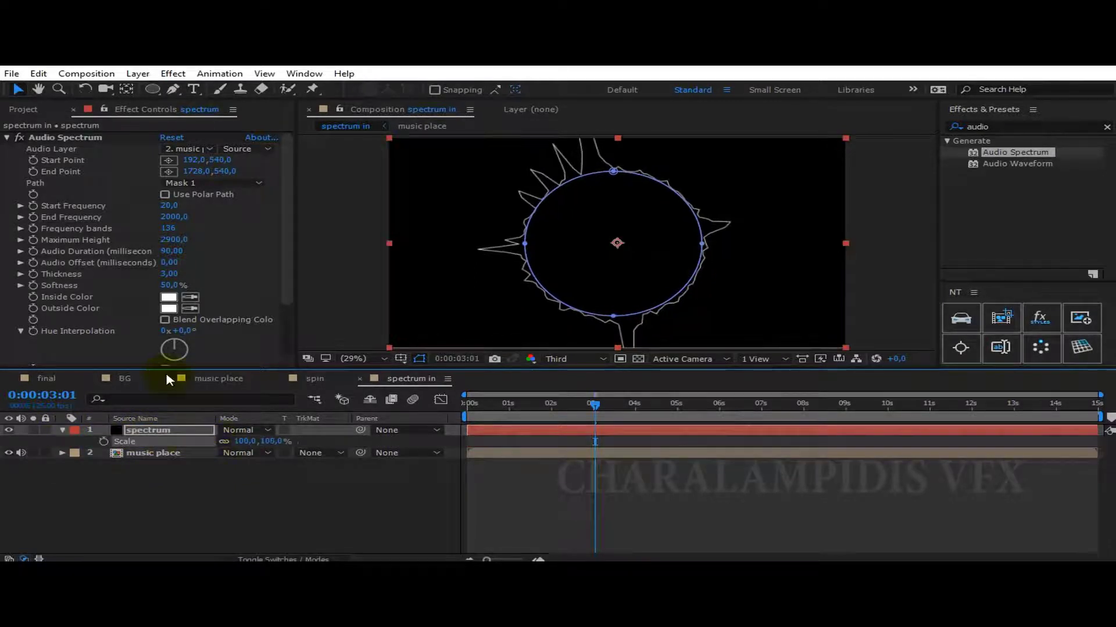
left_click(165, 430)
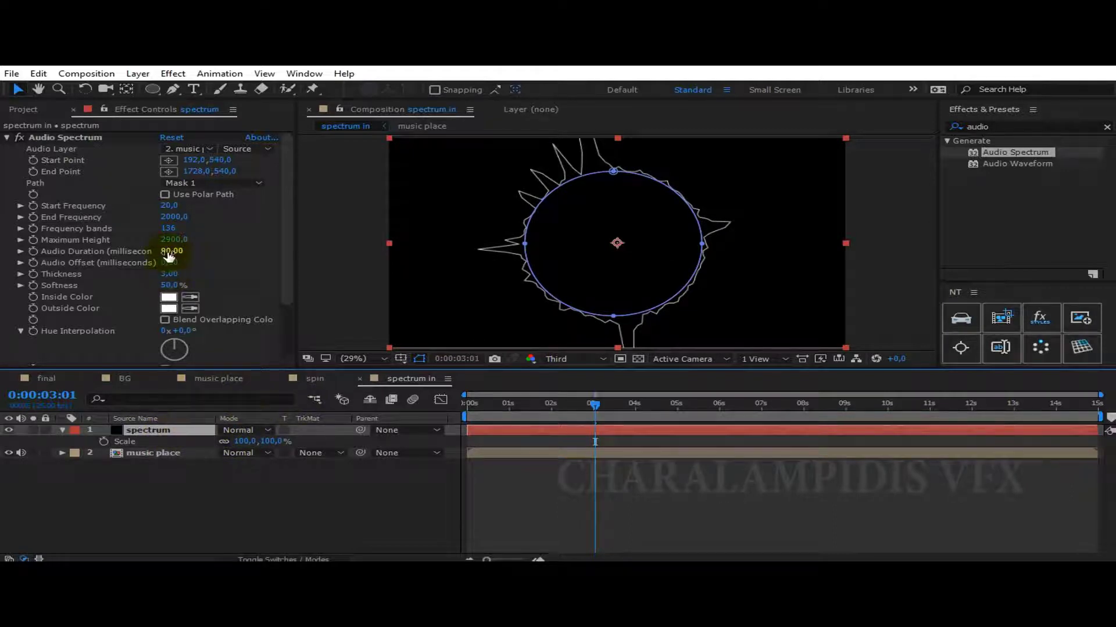
- Set Audio Duration to 35 and Thickness to 4.6 with Softness 0
left_click(172, 251)
type("35")
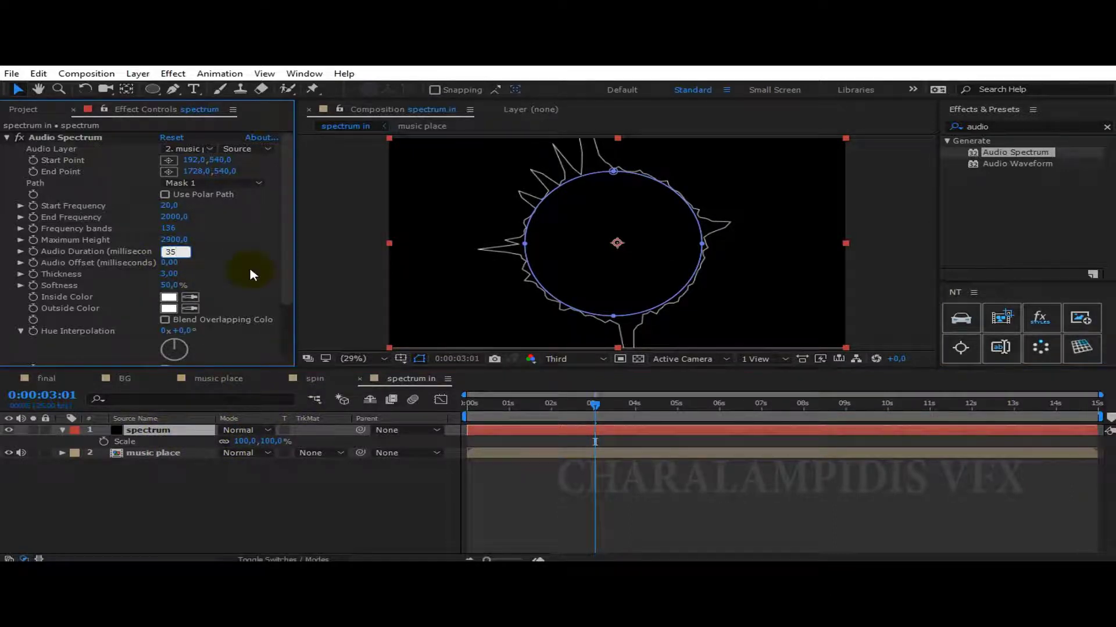
key("Return")
left_click(175, 274)
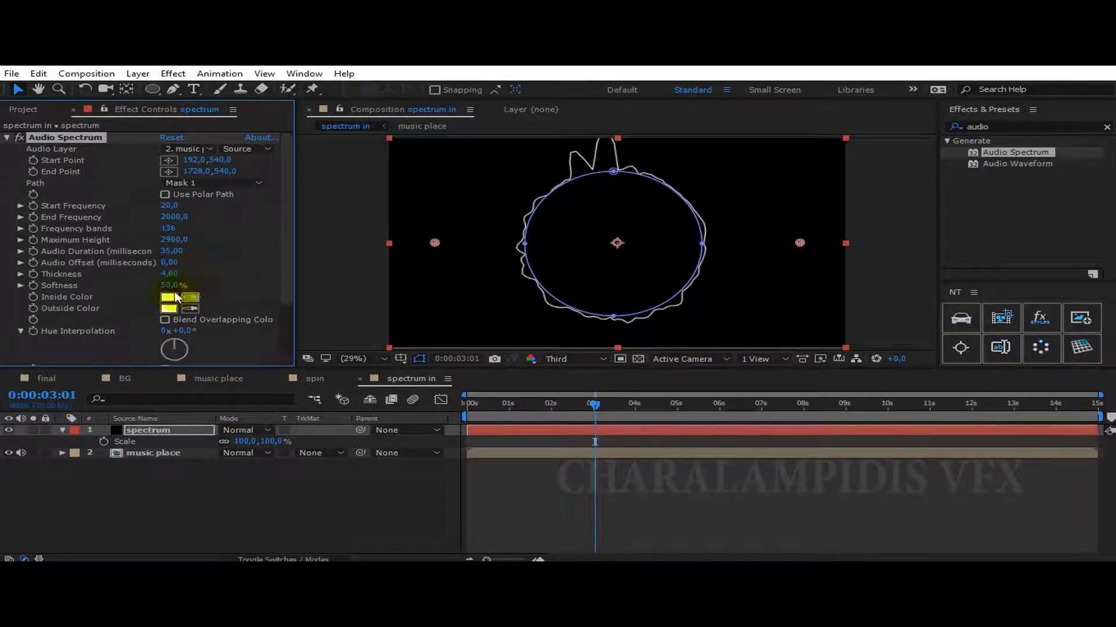
type("0")
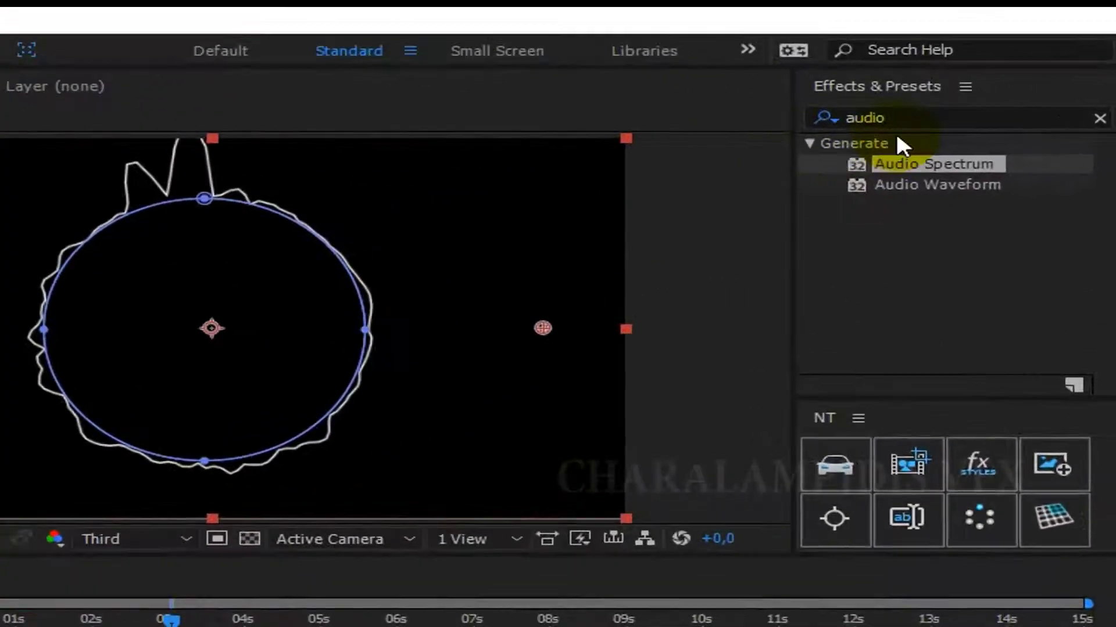
- Apply CC Force Motion Blur, found by searching 'mot', to the spectrum layer and scrub to preview
left_click(982, 127)
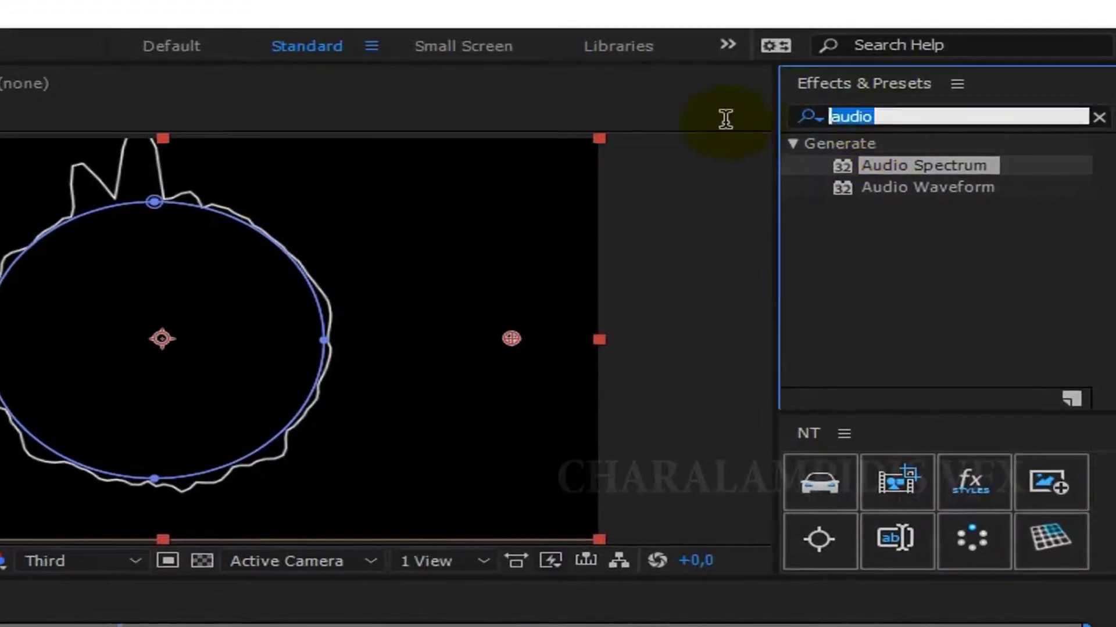
type("m")
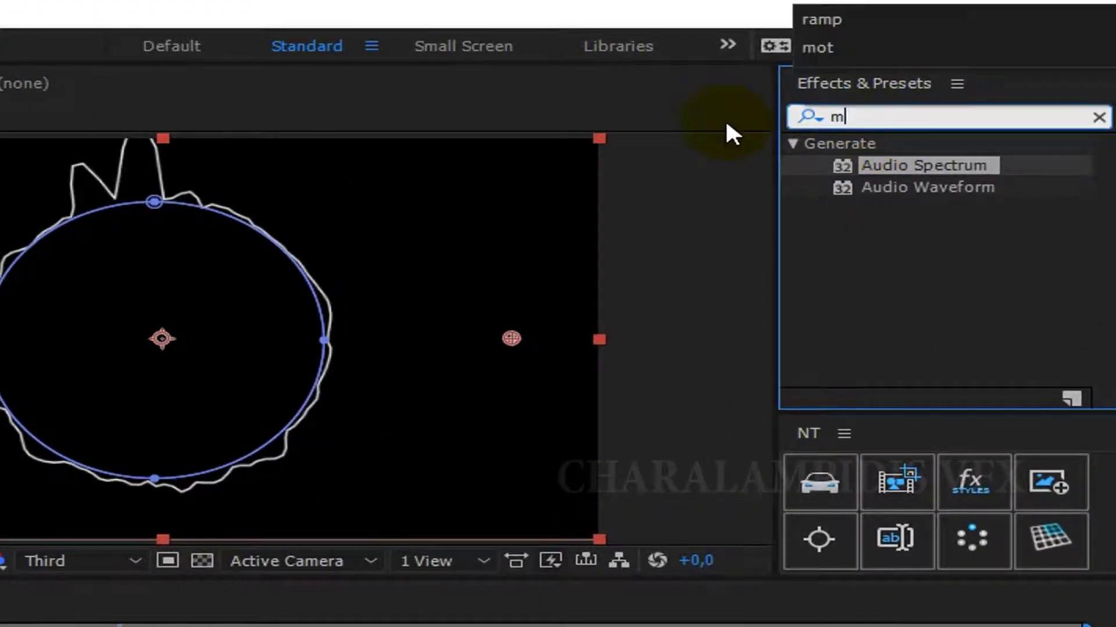
type("ot")
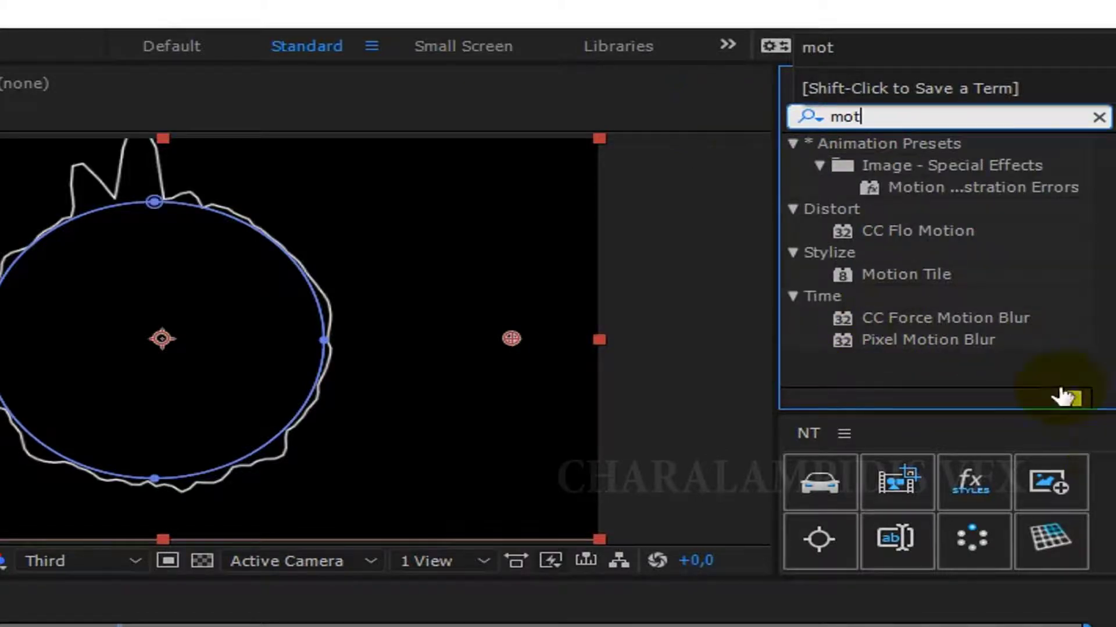
left_click_drag(1017, 241, 36, 354)
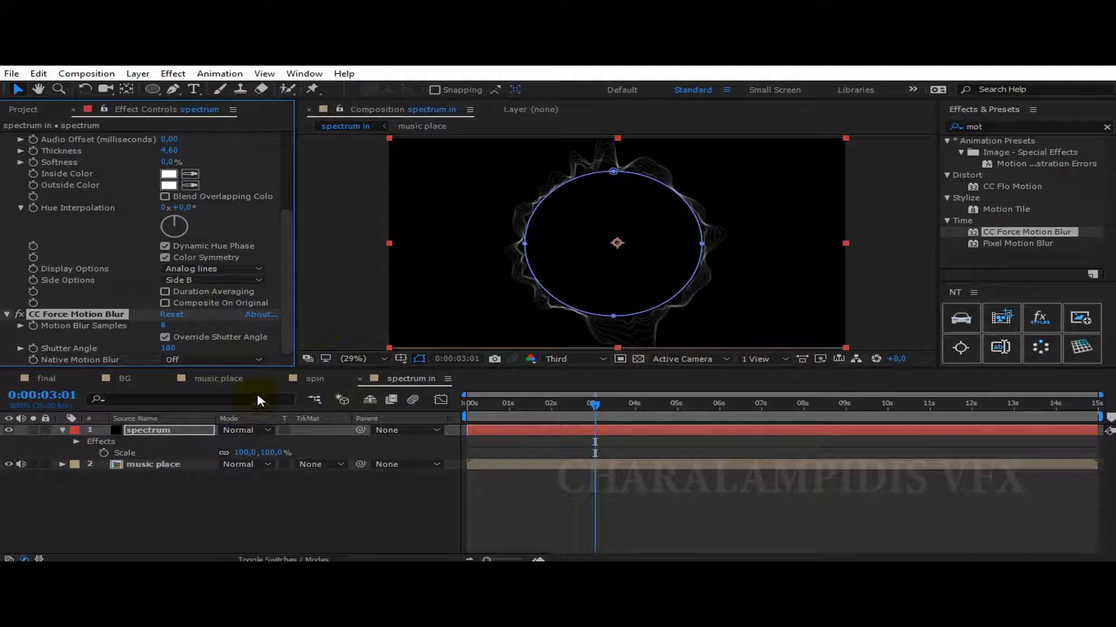
left_click(63, 431)
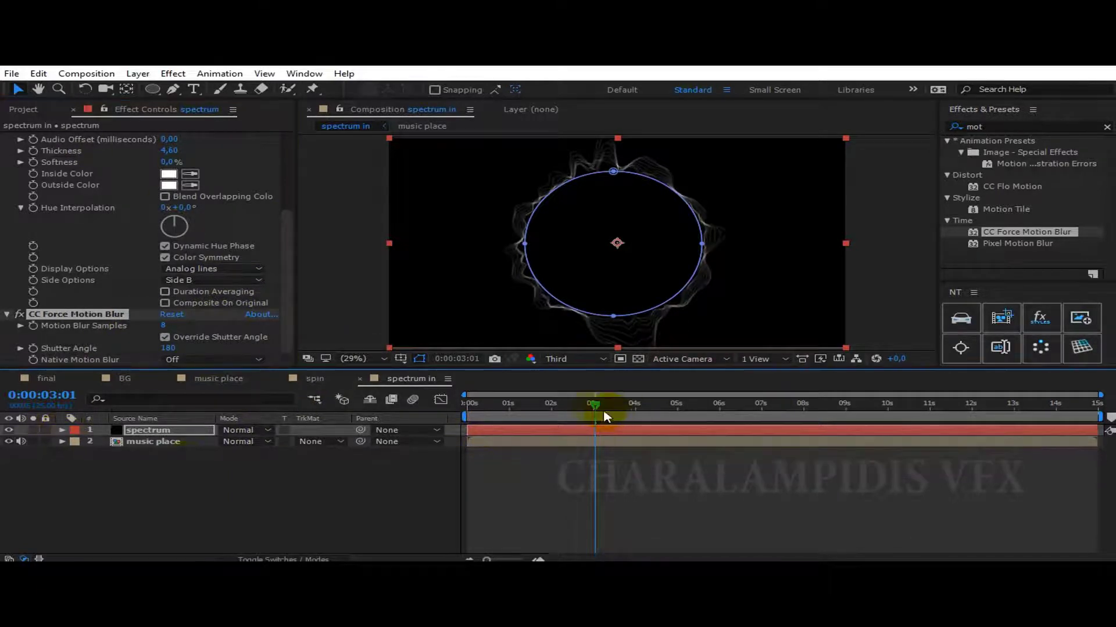
left_click_drag(595, 405, 686, 410)
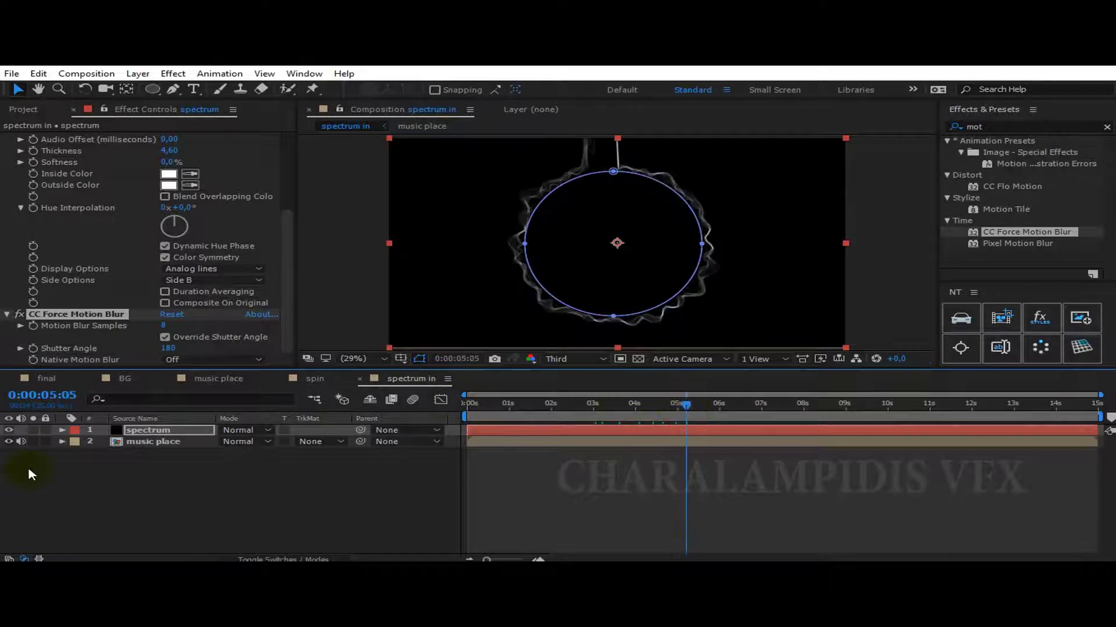
- Create a new 1920×1080, 15-second composition named 'main spectrum'
left_click(88, 74)
left_click(150, 110)
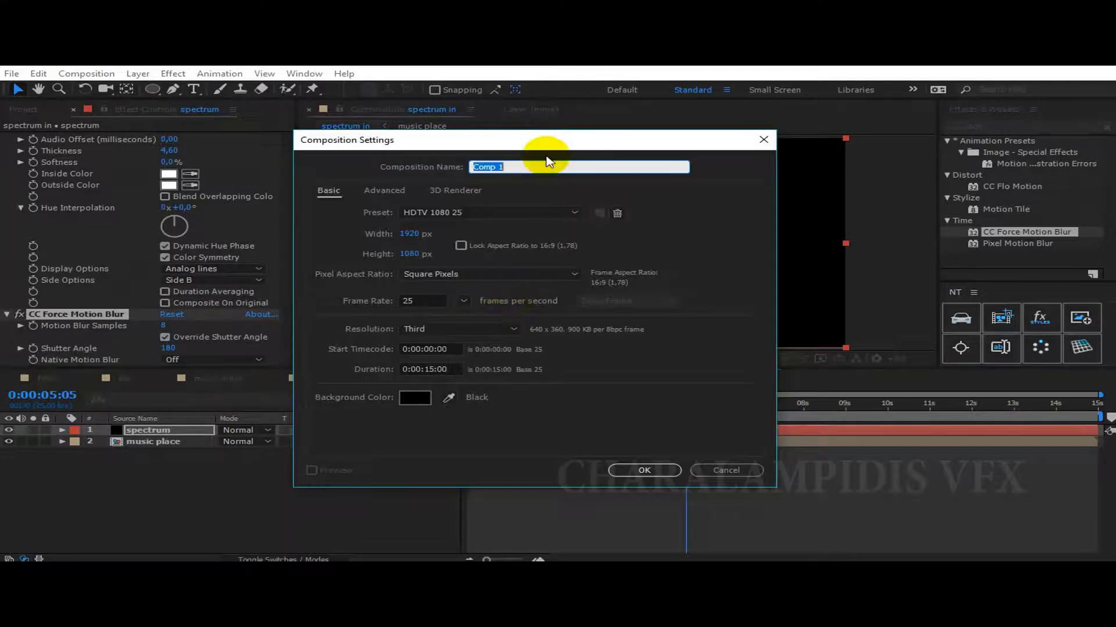
type("main spectr")
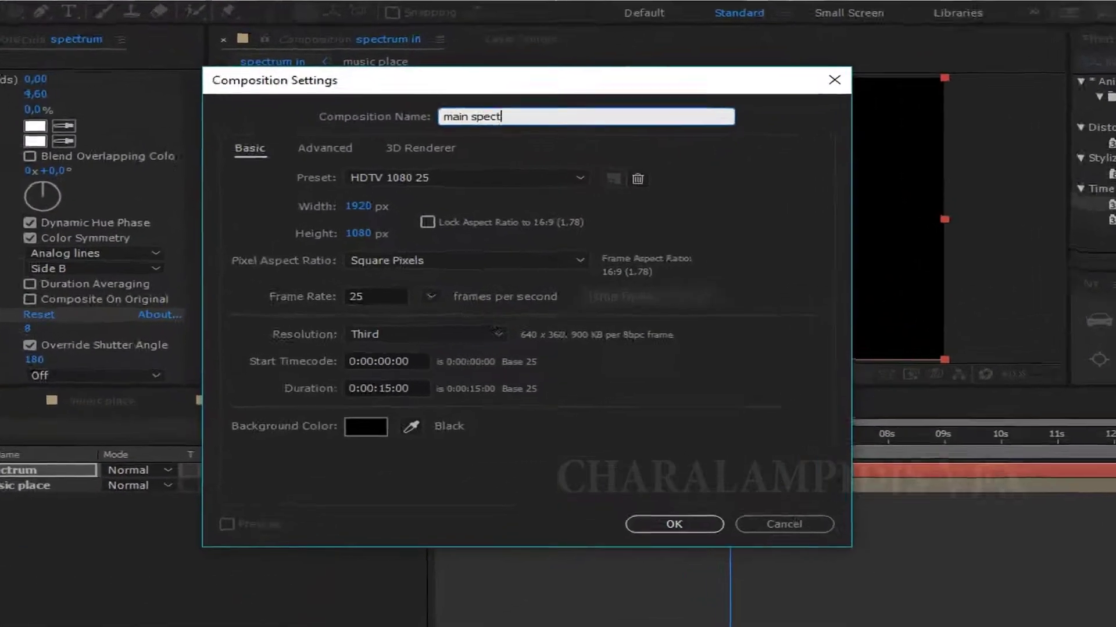
type("um")
left_click(665, 542)
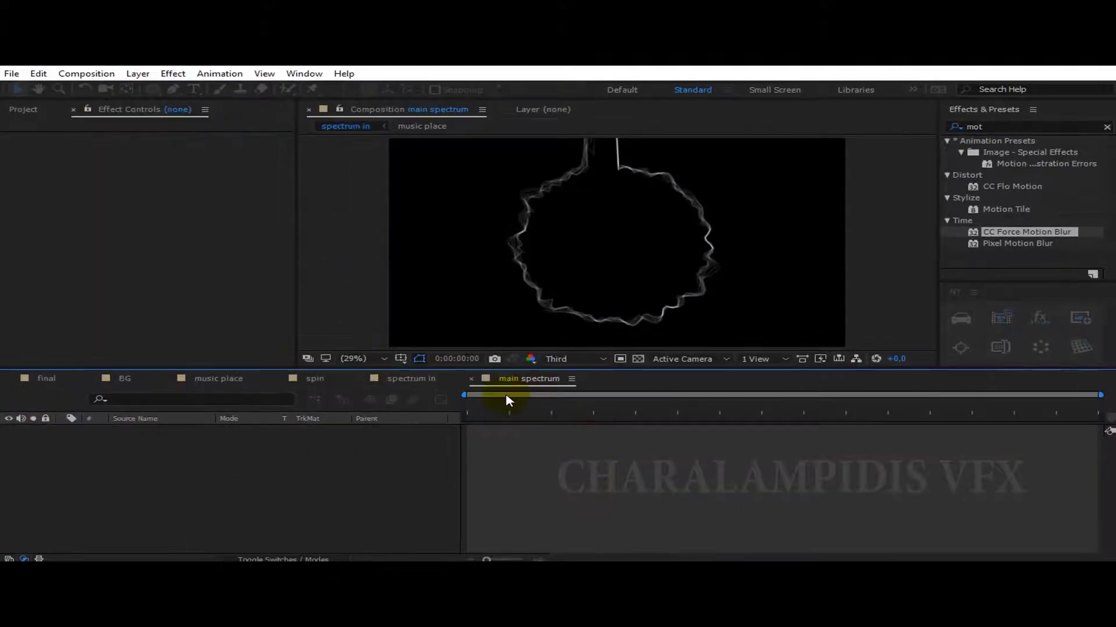
- Add the music place comp from the Project panel into main spectrum's timeline
key("ctrl+0")
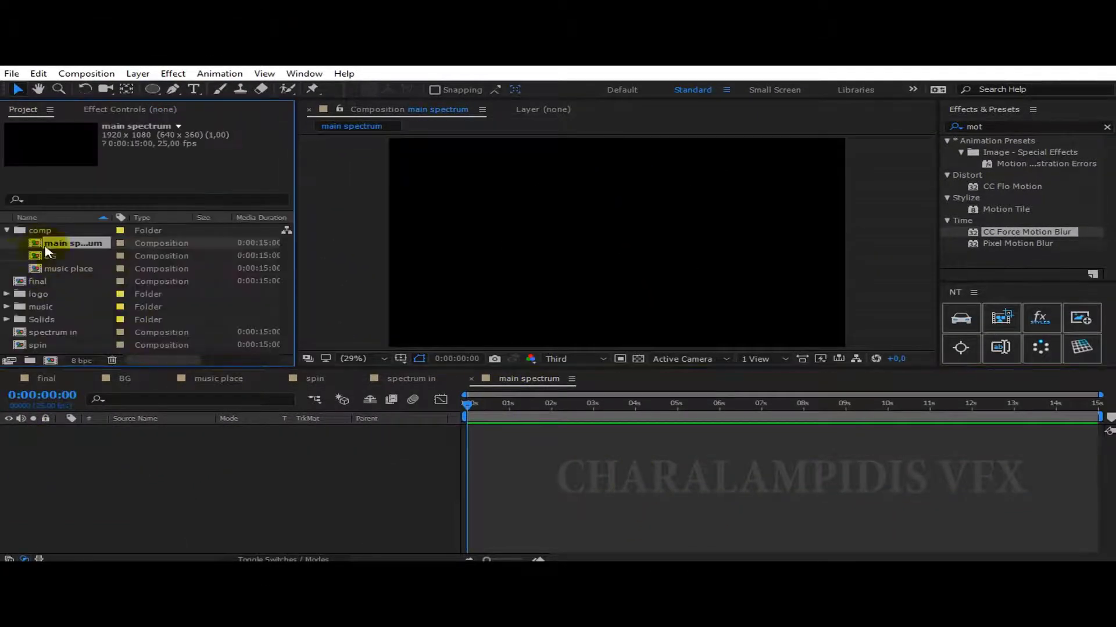
left_click_drag(74, 262, 84, 257)
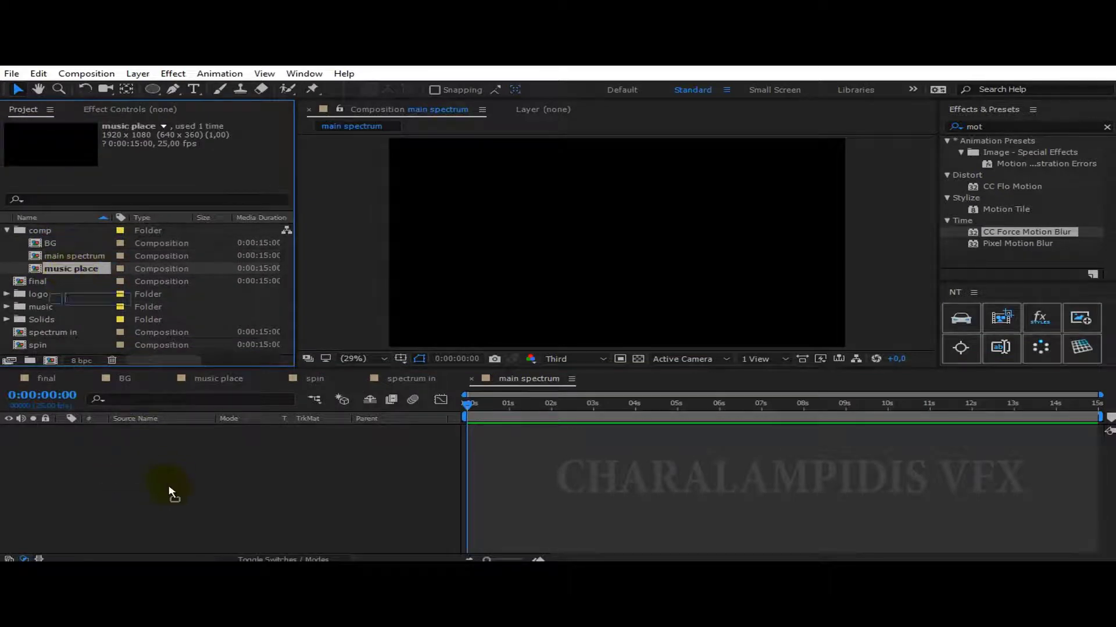
left_click_drag(70, 276, 181, 483)
- Create a comp-sized solid named spectrum in the Main spectrum comp
right_click(204, 505)
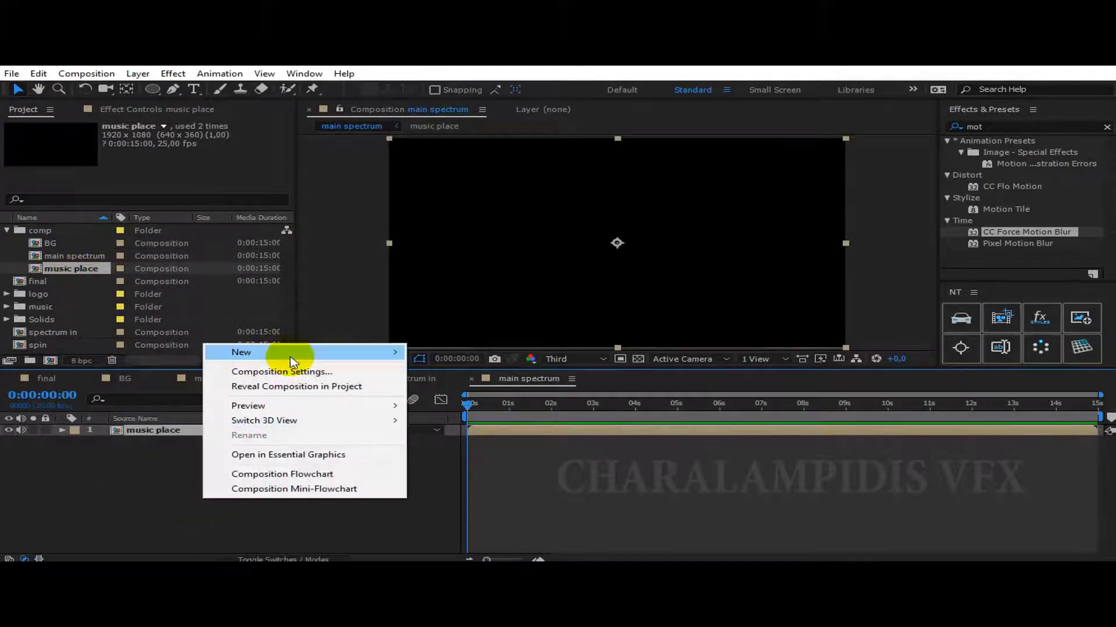
mouse_move(291, 351)
left_click(461, 391)
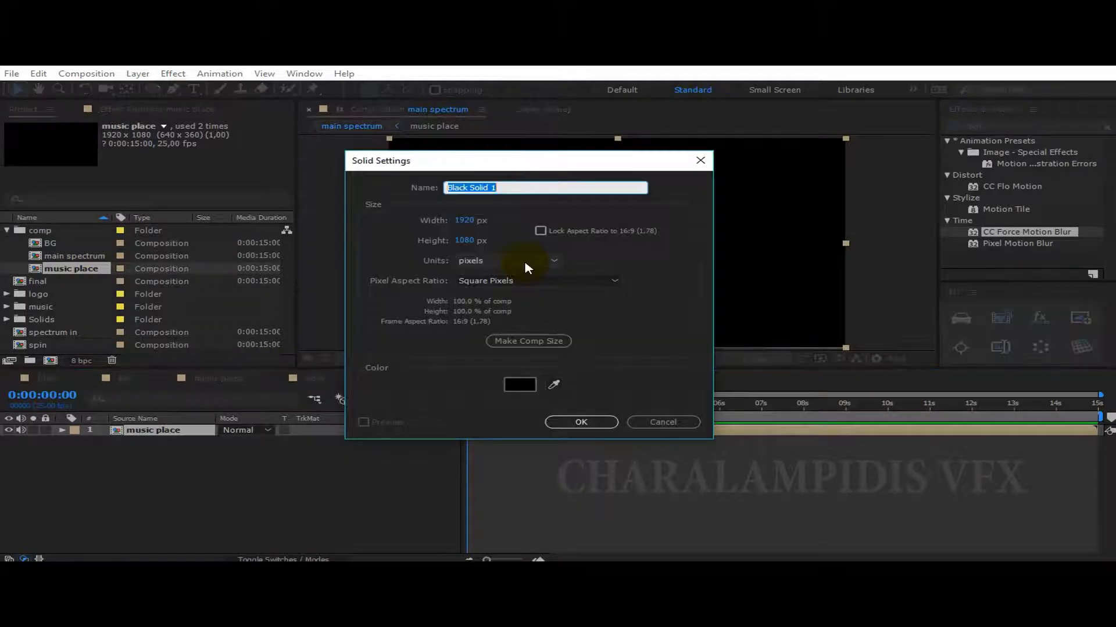
type("spectrum")
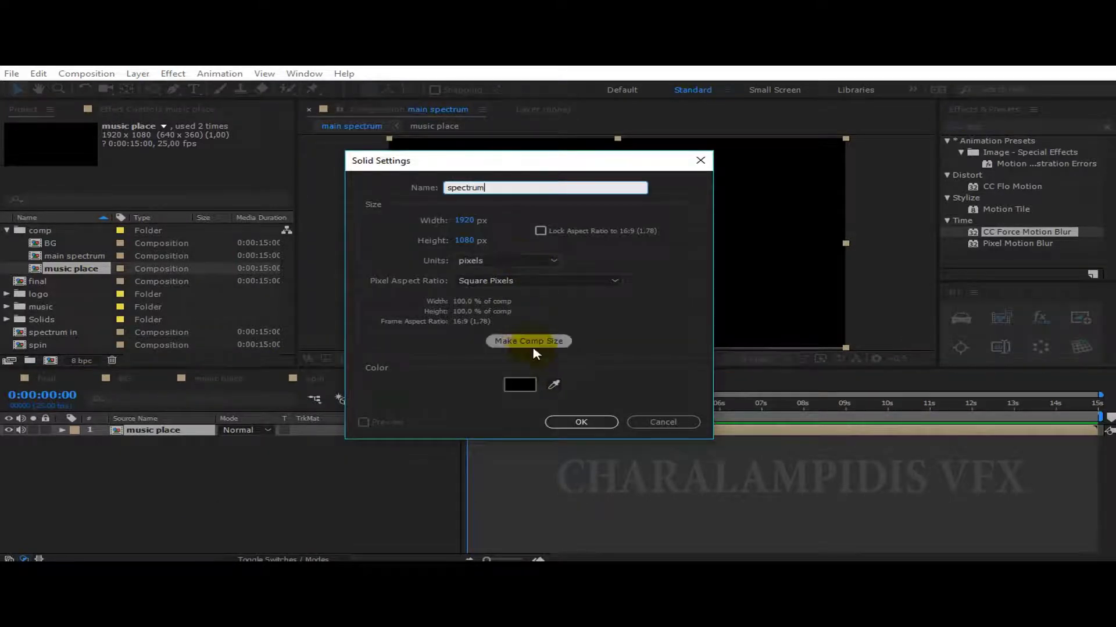
left_click(528, 342)
left_click(580, 422)
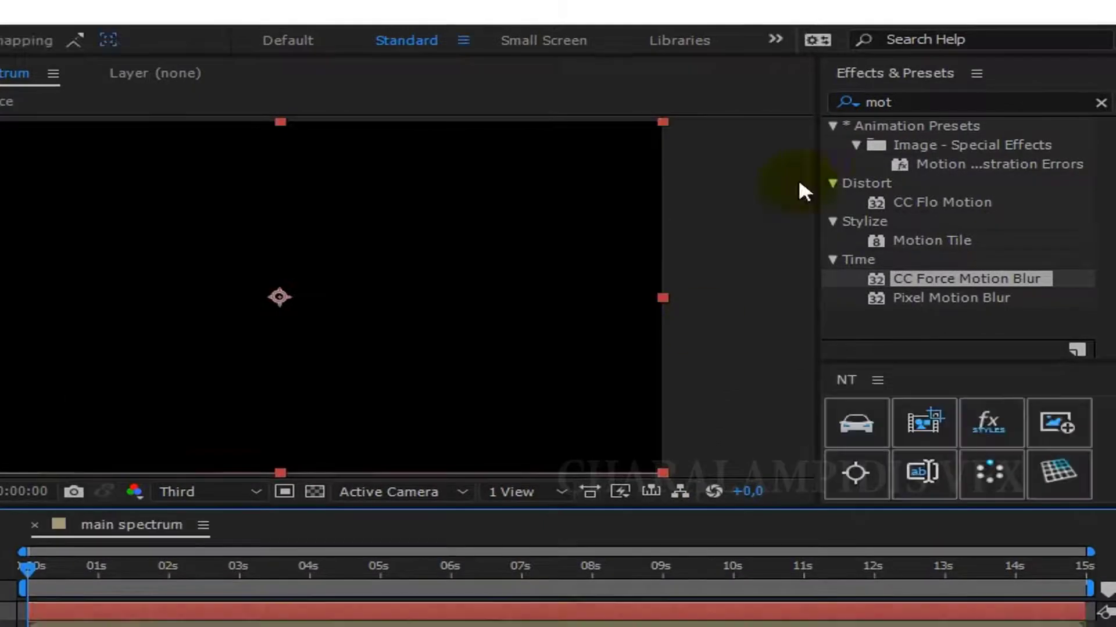
- Apply the Audio Spectrum effect to the spectrum solid
key("ctrl+f")
type("audio")
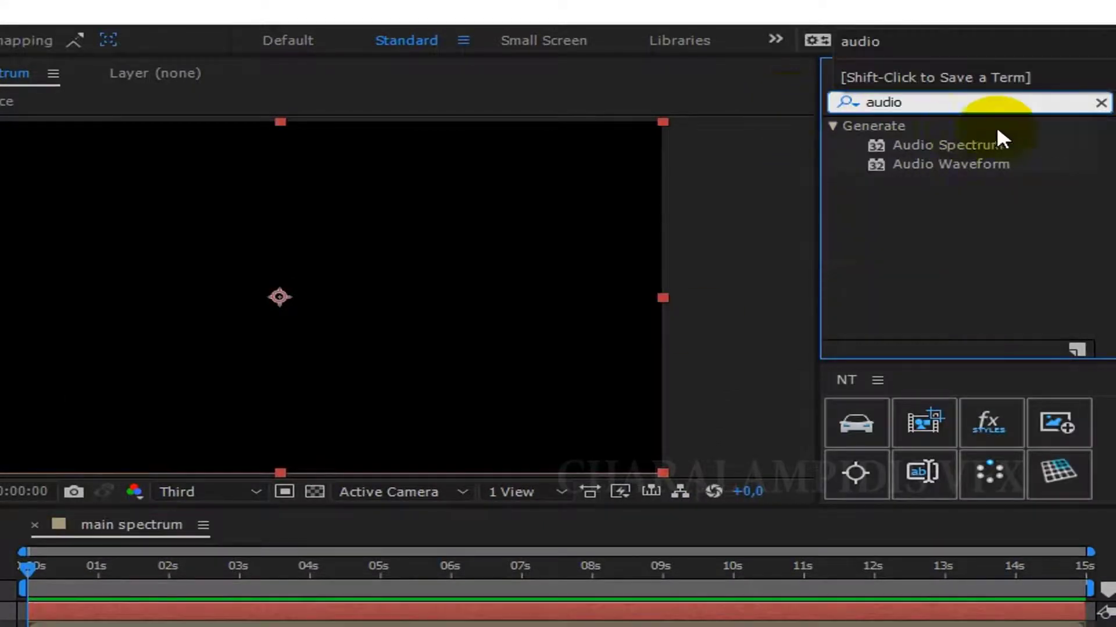
double_click(988, 145)
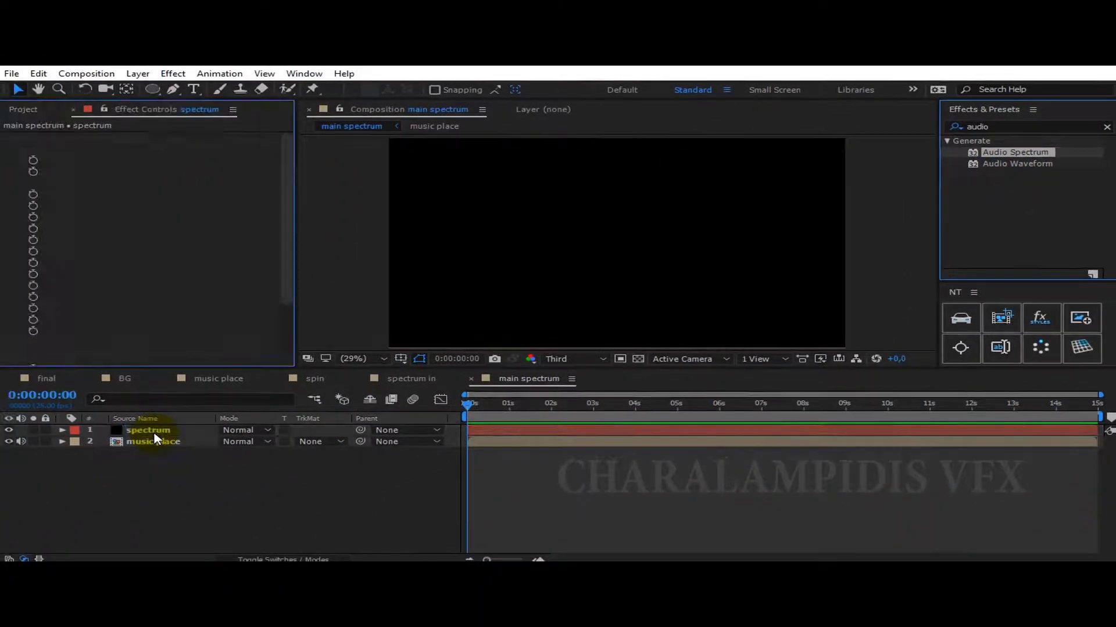
- Draw a large ellipse mask around the composition centre on the spectrum layer
left_click(152, 89)
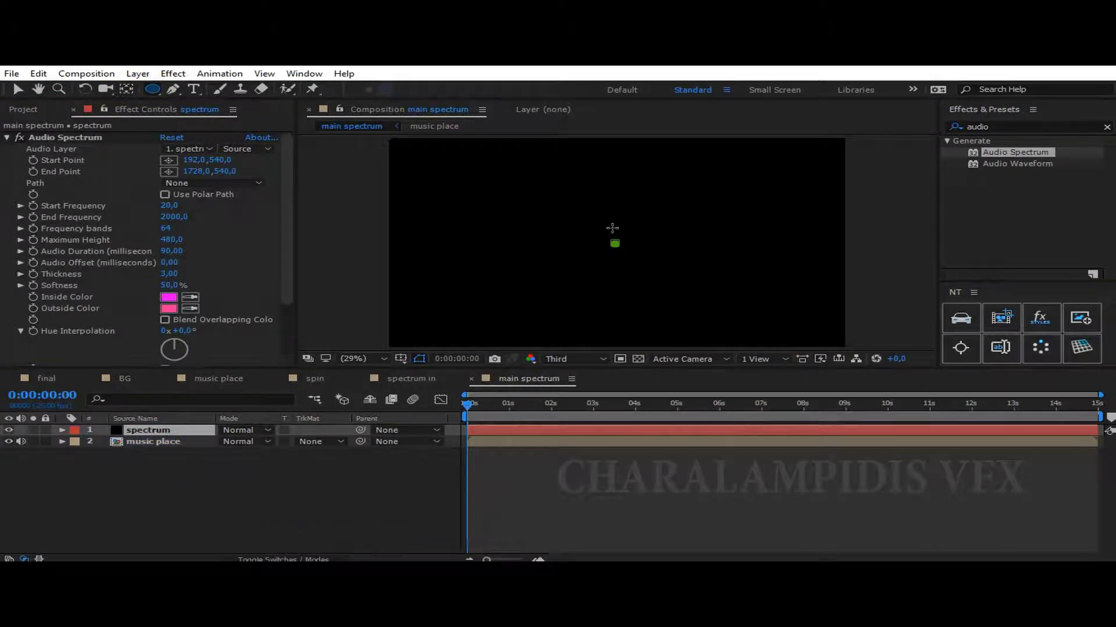
left_click_drag(613, 228, 592, 182)
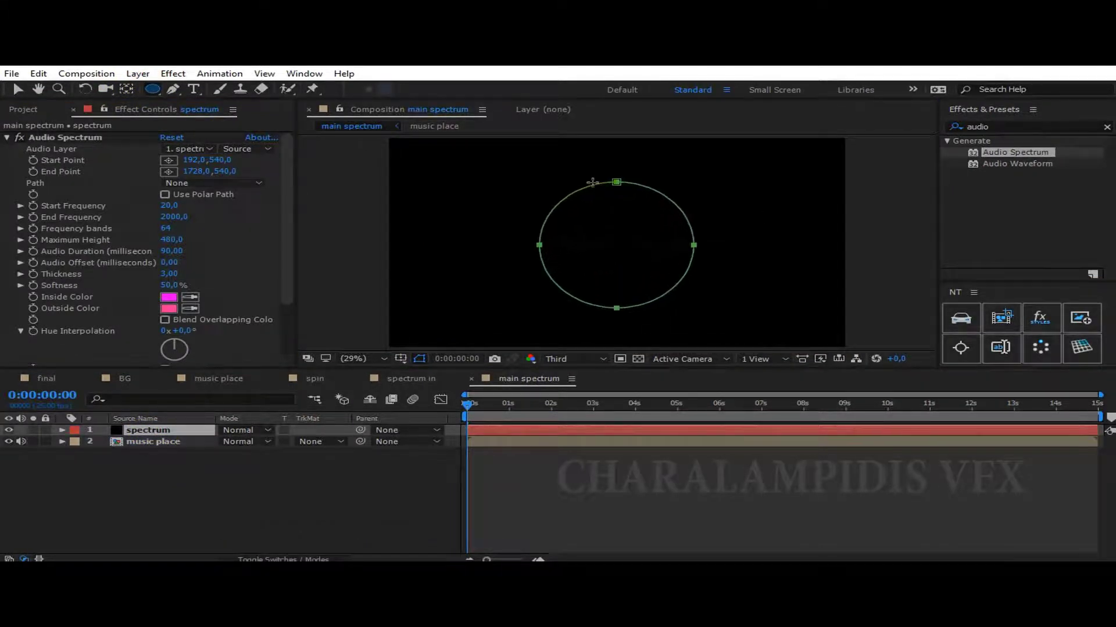
left_click(62, 430)
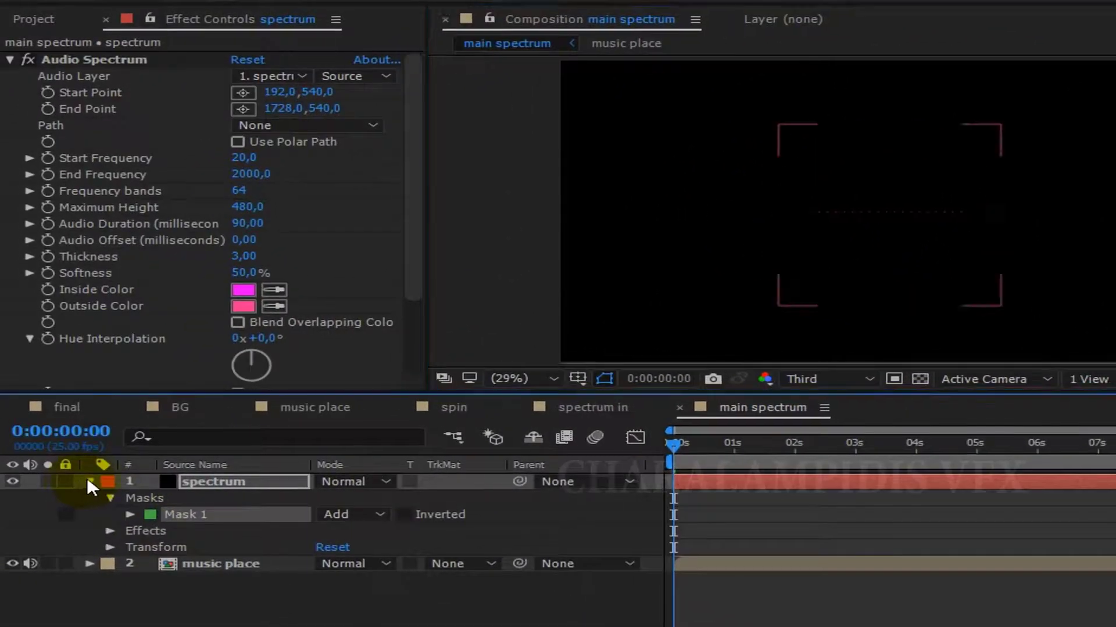
- Set Audio Spectrum's audio layer to music place and its path to Mask 1
left_click(89, 482)
left_click(281, 77)
left_click(296, 147)
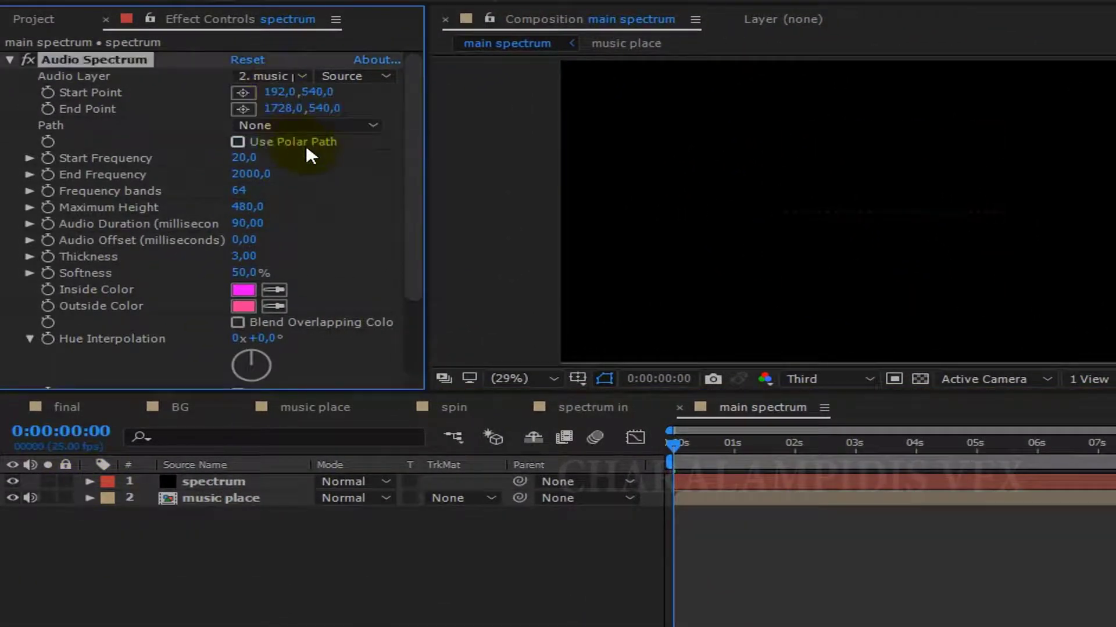
left_click(300, 124)
left_click(313, 173)
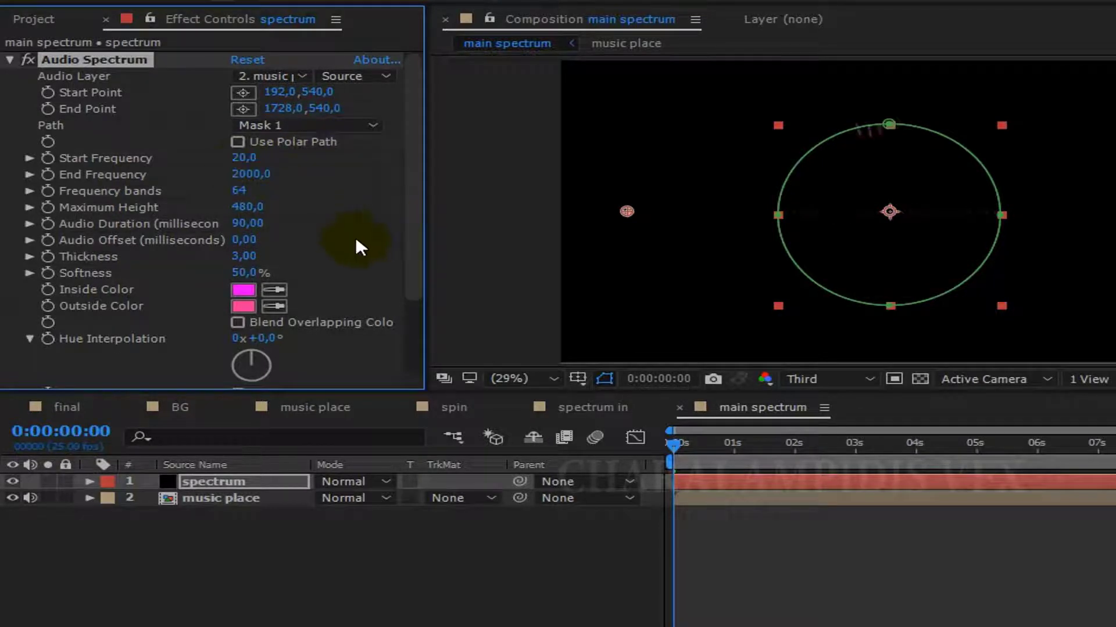
- Set 159 frequency bands, 2730 maximum height, 80 ms audio duration, then edit softness
left_click(239, 190)
type("159")
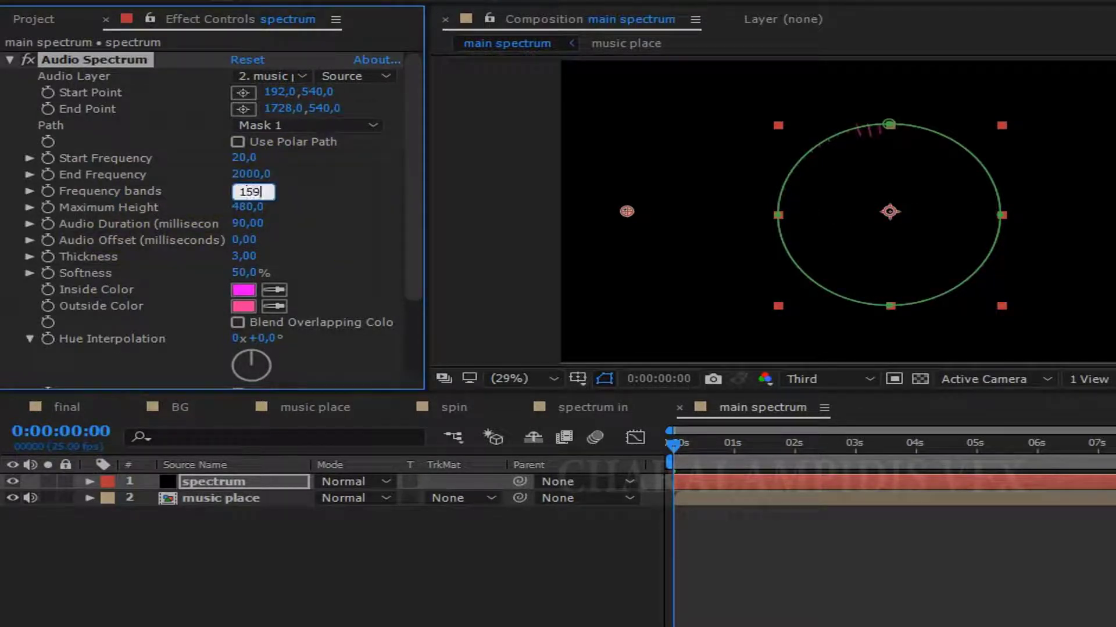
left_click(329, 210)
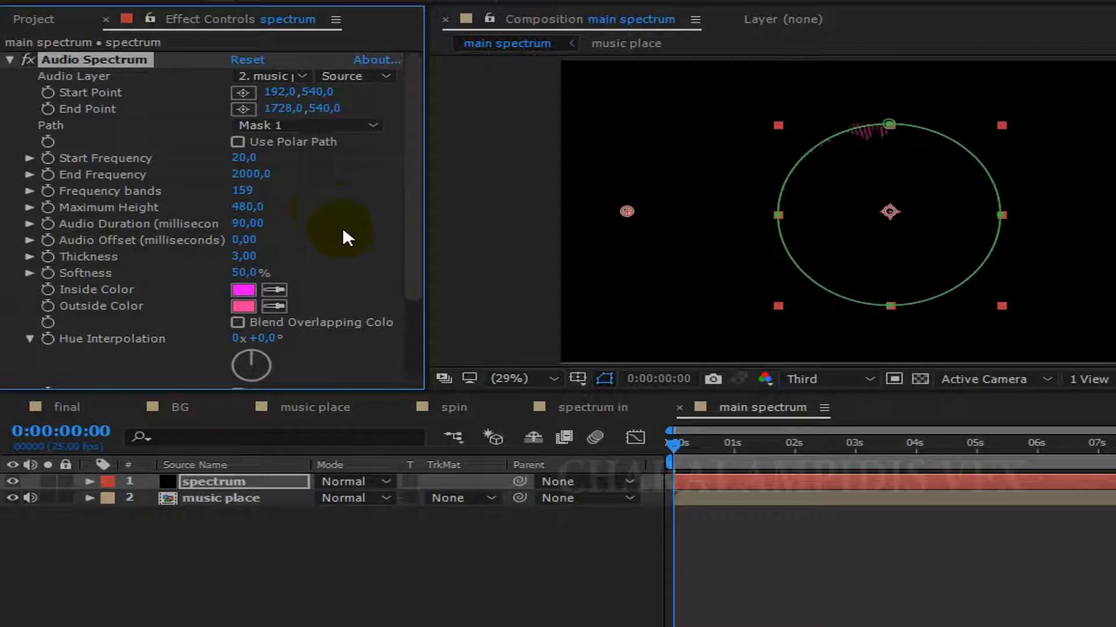
left_click(241, 208)
type("2730")
left_click(328, 241)
left_click(244, 223)
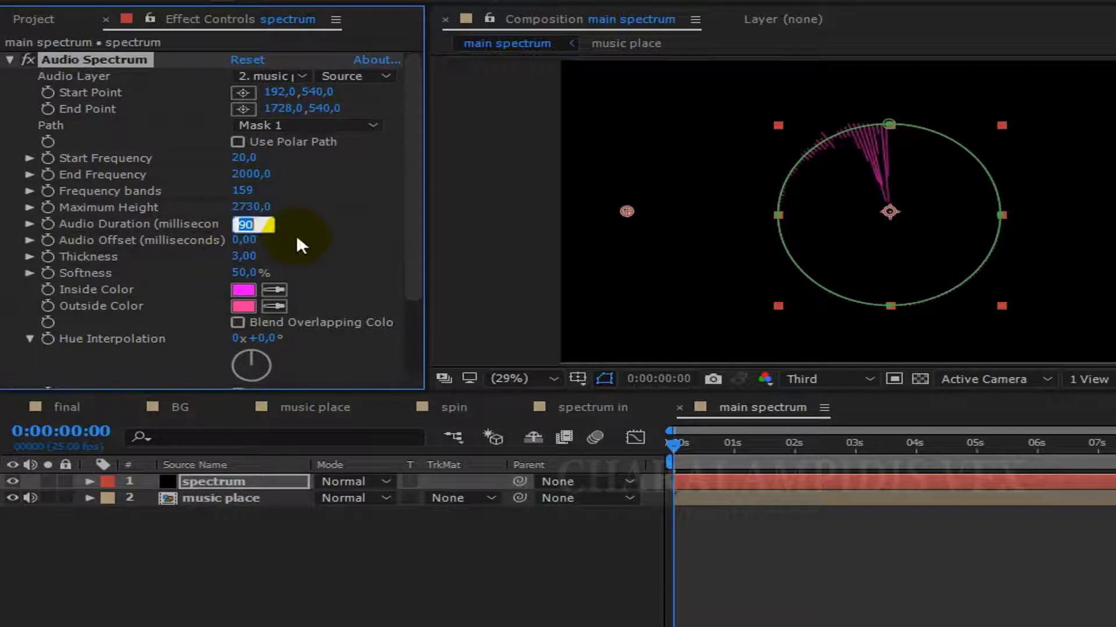
type("80")
left_click(242, 241)
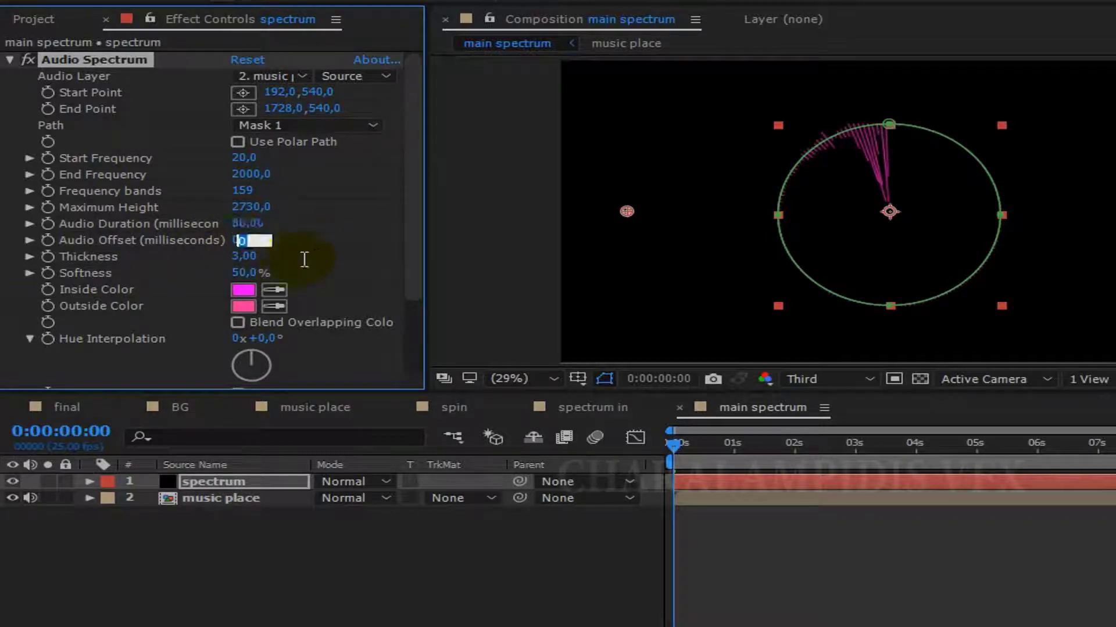
left_click(244, 274)
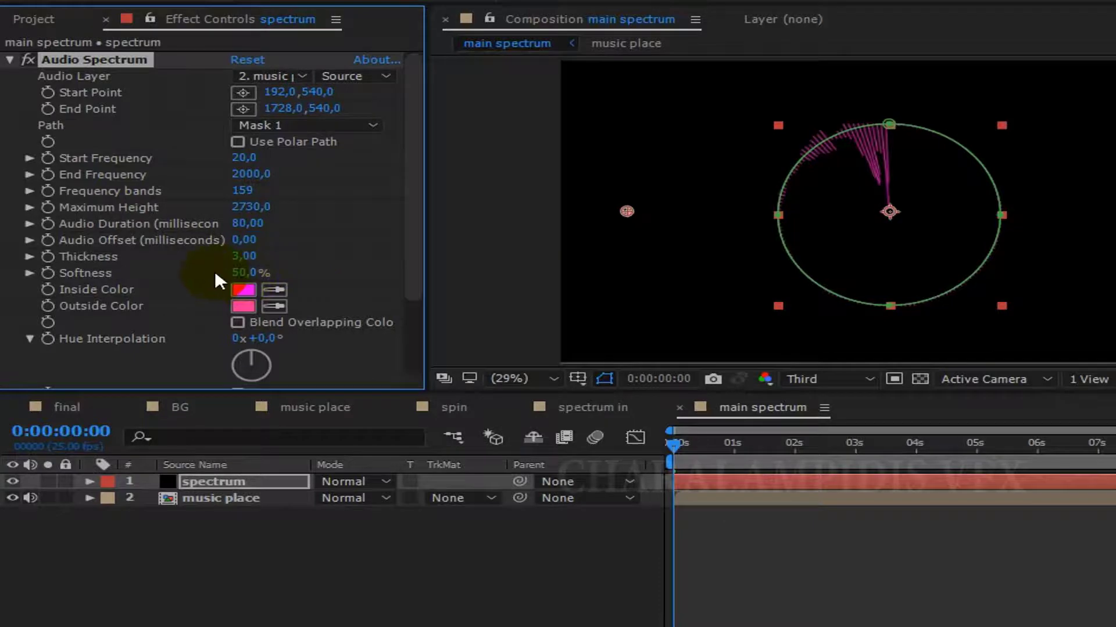
- Set the spectrum softness to 0% and the inside colour to magenta
type("0")
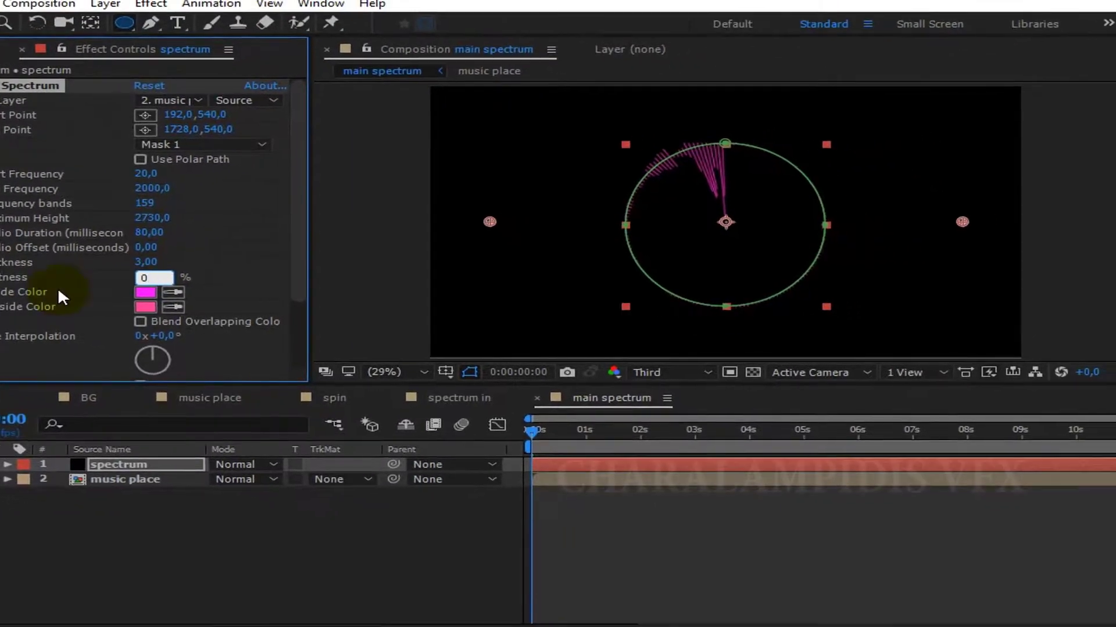
key("Return")
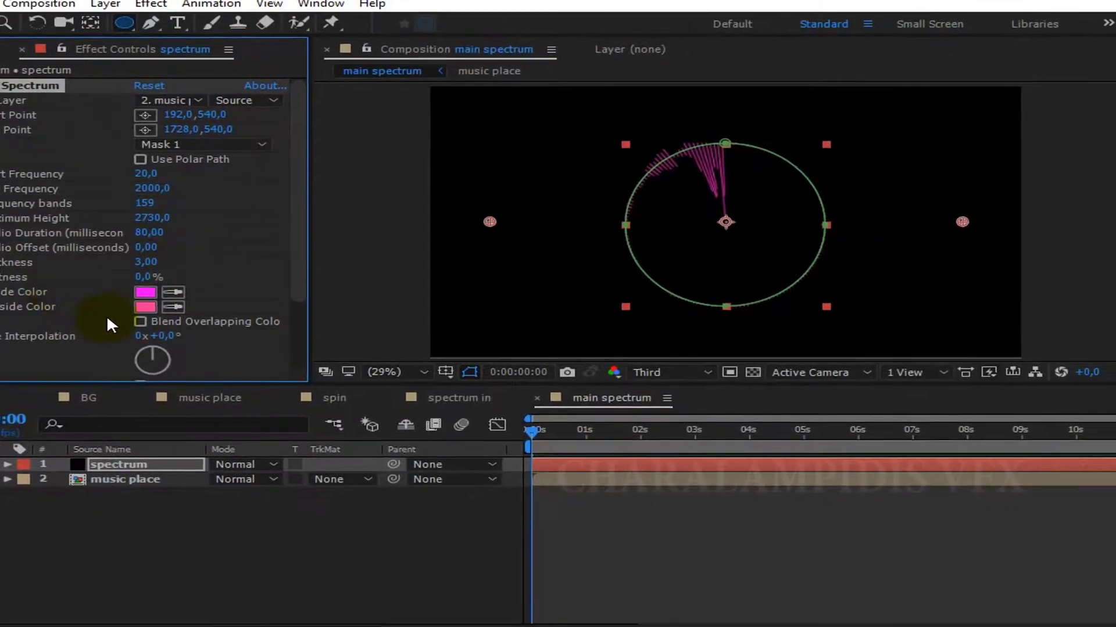
left_click(141, 291)
left_click(248, 55)
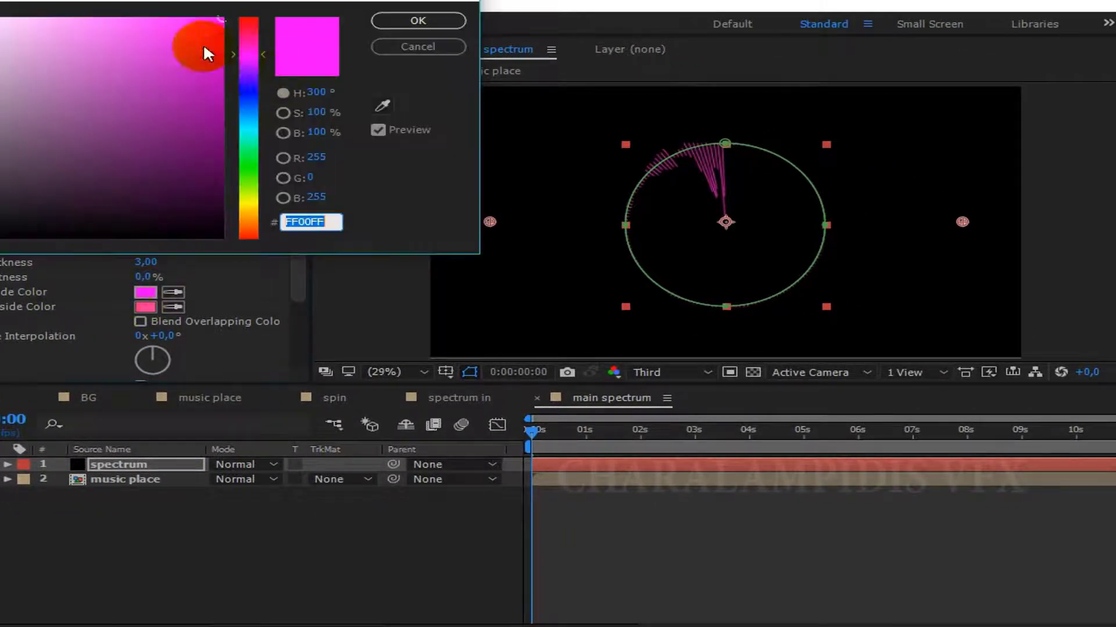
left_click_drag(263, 59, 259, 44)
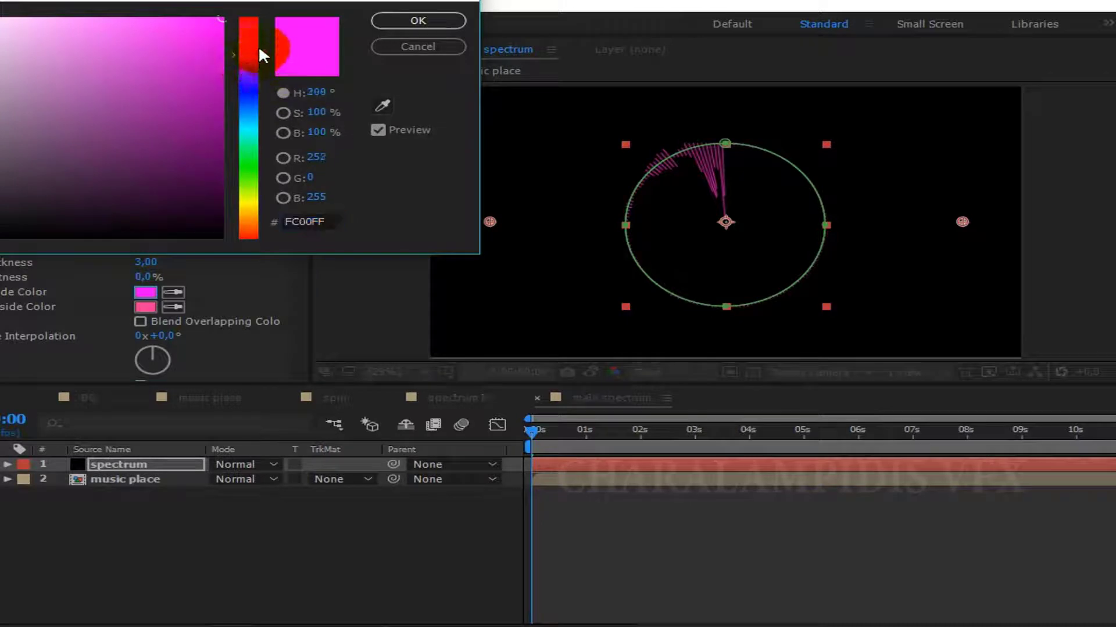
left_click(418, 21)
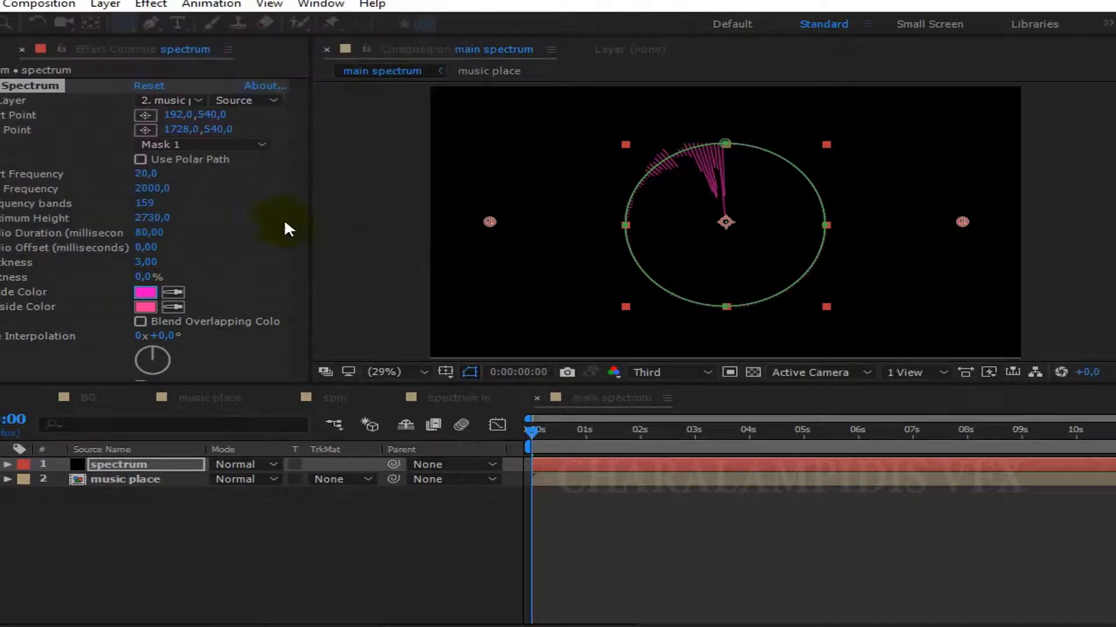
- Make the outside colour cyan and set hue interpolation to 2x +85°
left_click(145, 305)
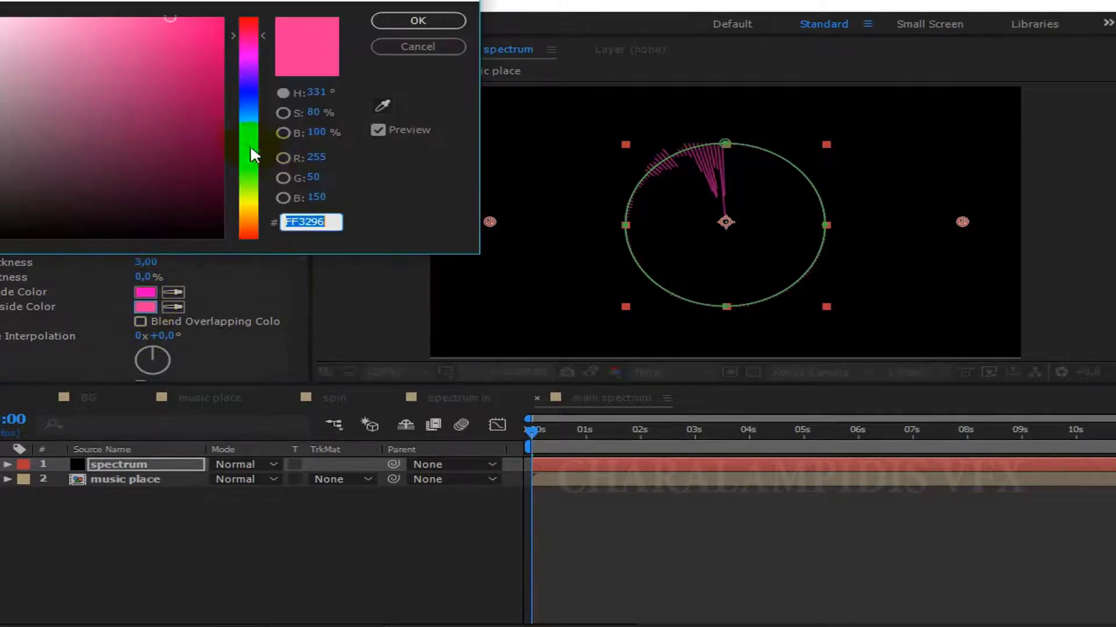
left_click_drag(250, 145, 248, 127)
left_click(386, 23)
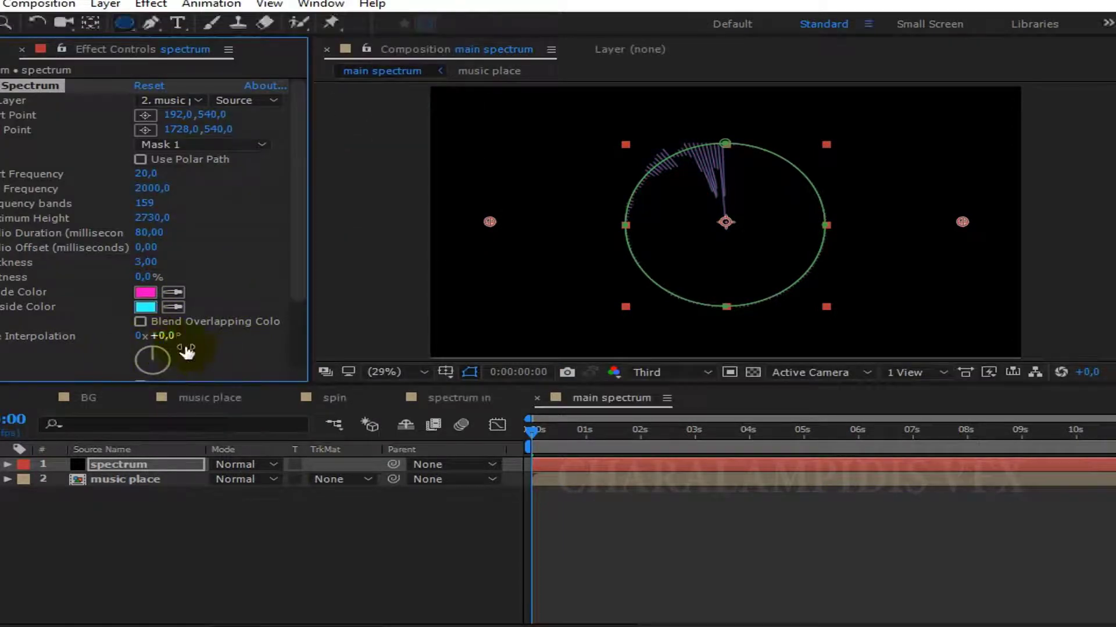
left_click(169, 336)
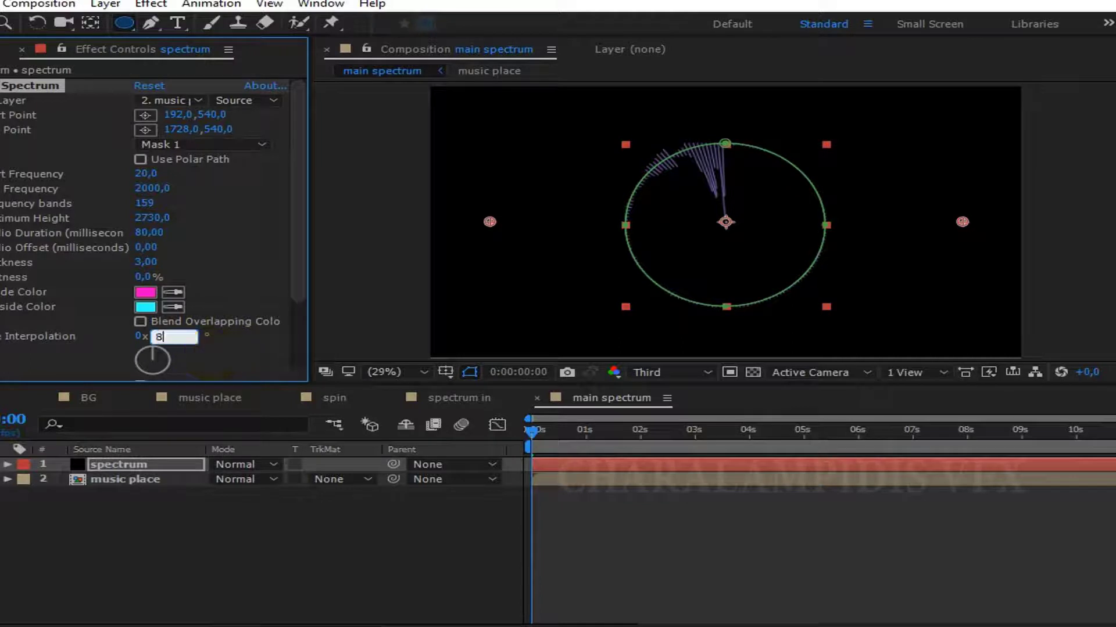
type("85")
key("Return")
left_click(140, 335)
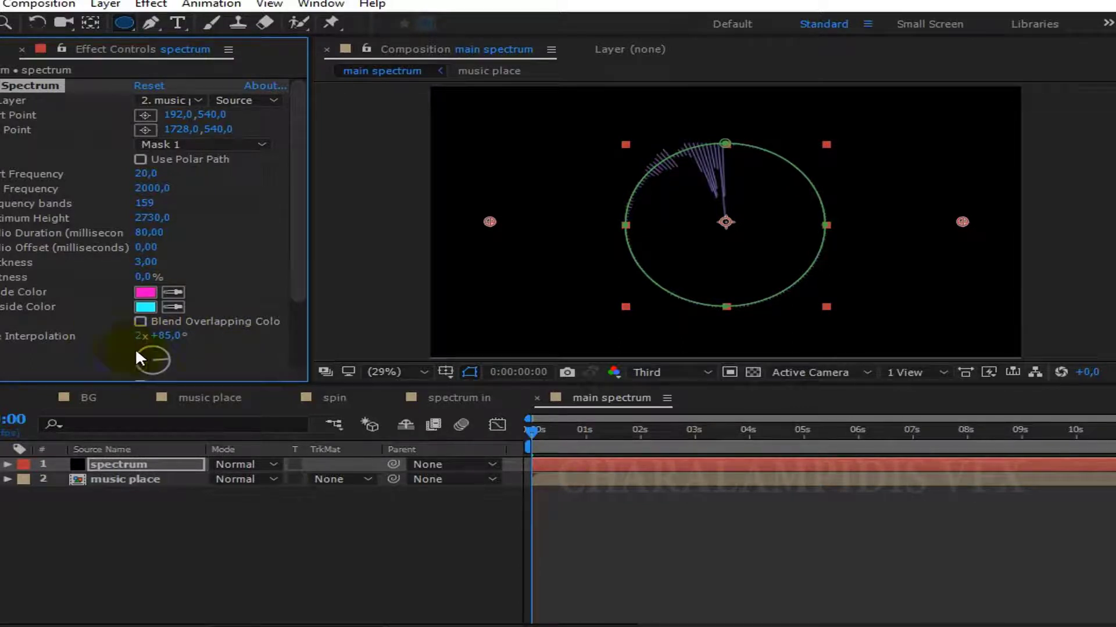
- Set the spectrum layer's Mask 1 mode to None
left_click(120, 462)
key("m")
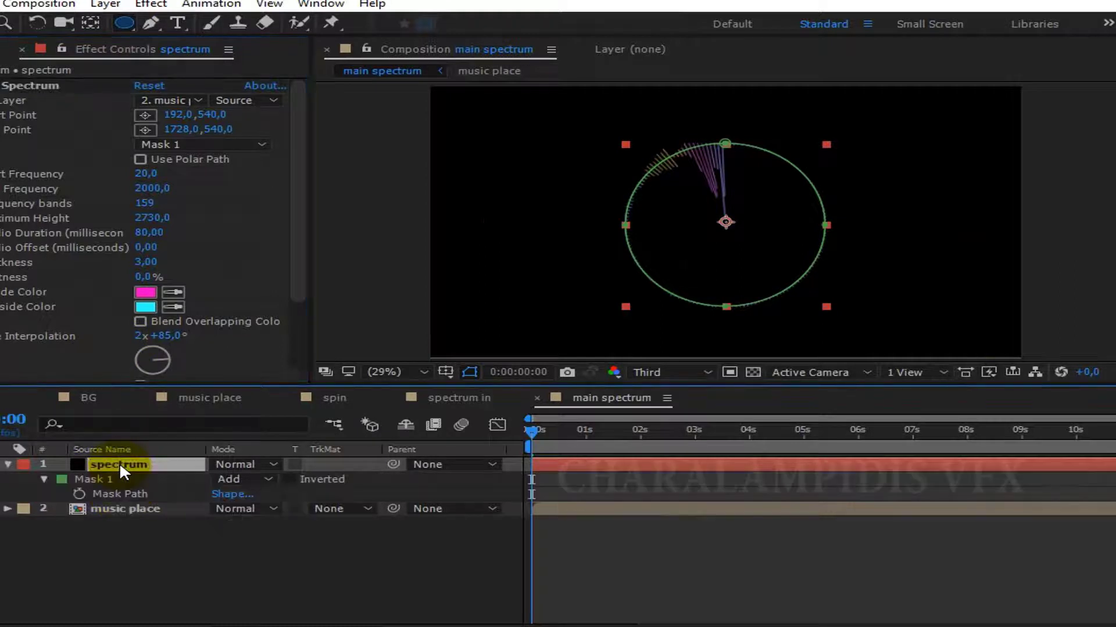
left_click(233, 479)
left_click(255, 497)
left_click(7, 464)
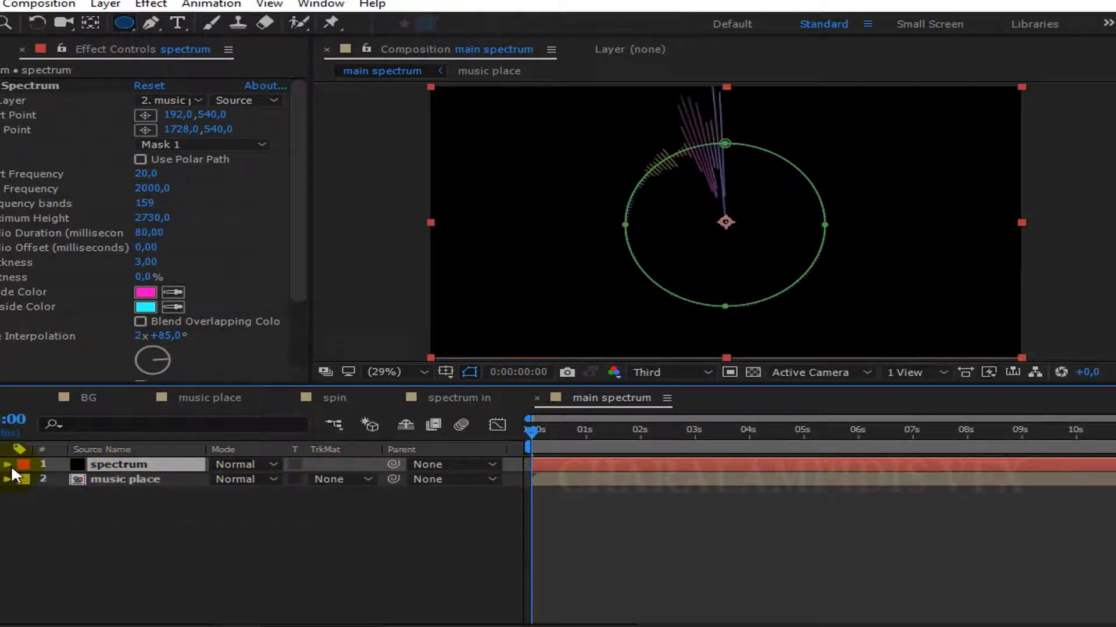
- Draw the spectrum on Side B only and preview the composition
scroll(314, 334, "down", 3)
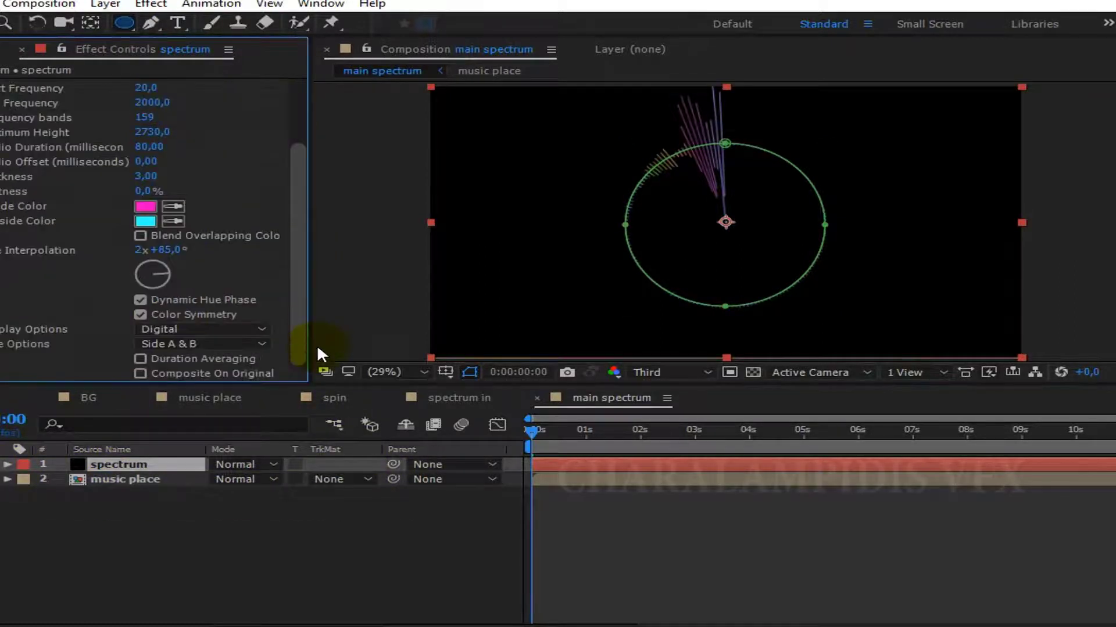
left_click(179, 344)
left_click(174, 382)
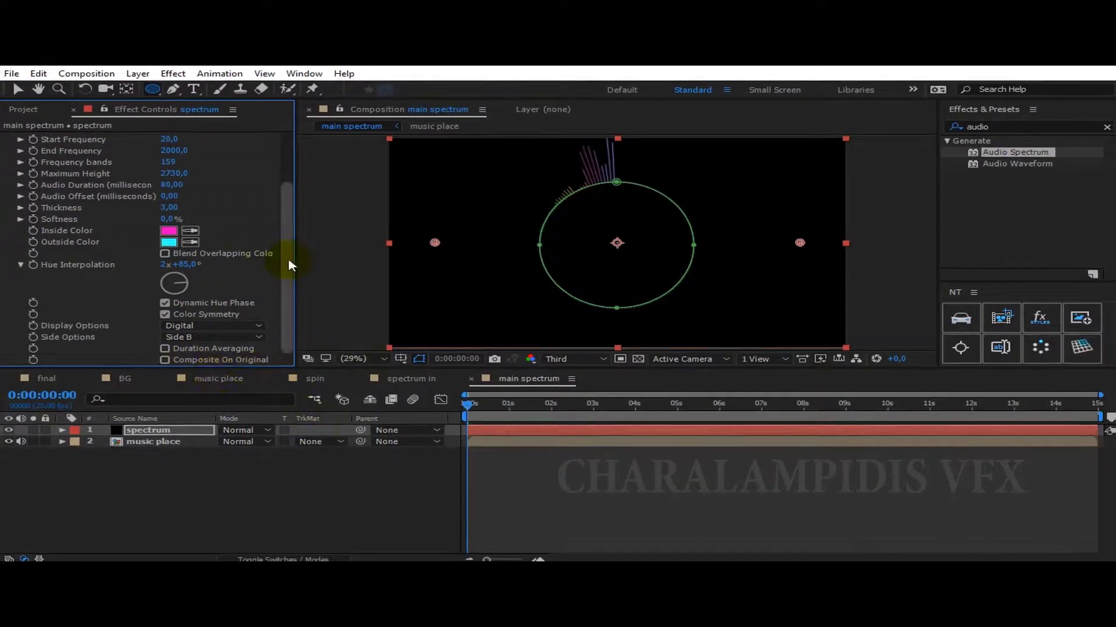
scroll(286, 250, "up", 5)
key("space")
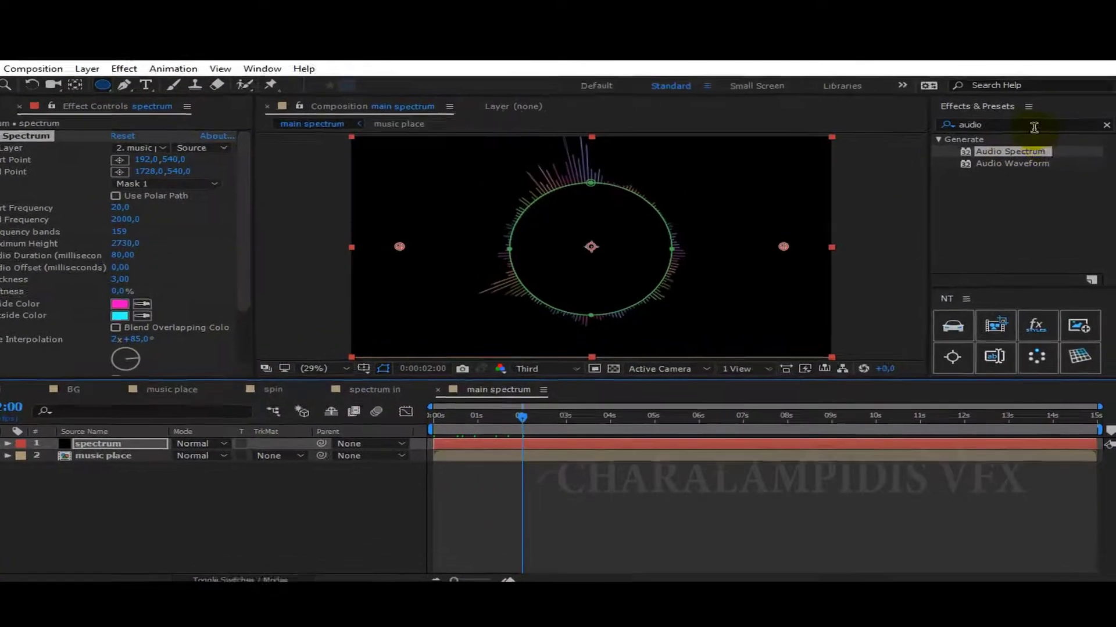
- Apply a Glow effect with radius 6 to the spectrum layer
double_click(968, 127)
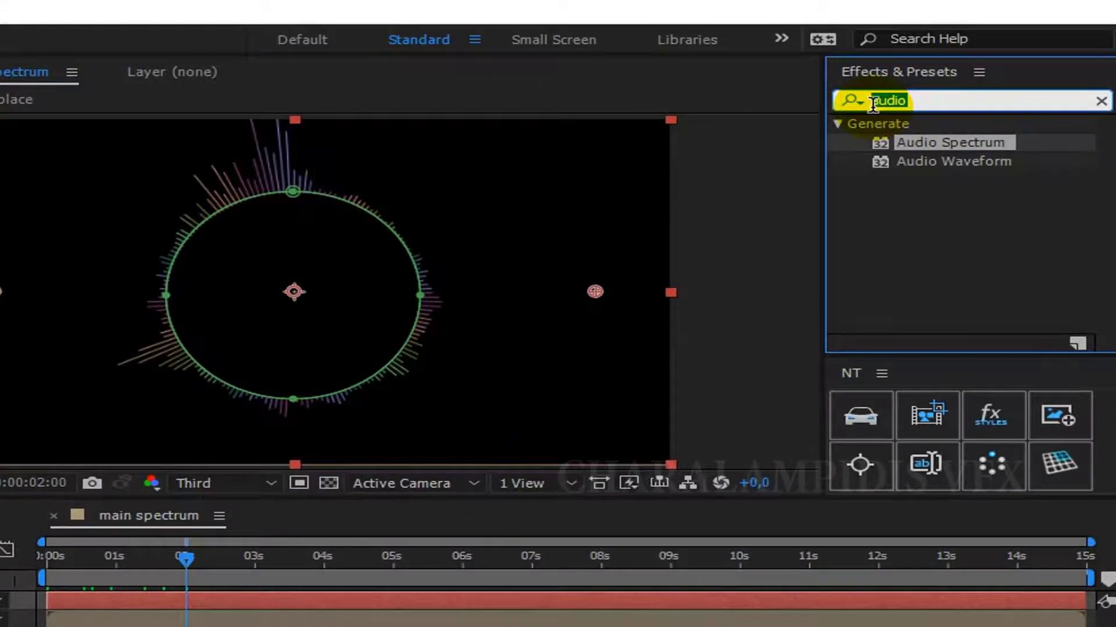
type("glow")
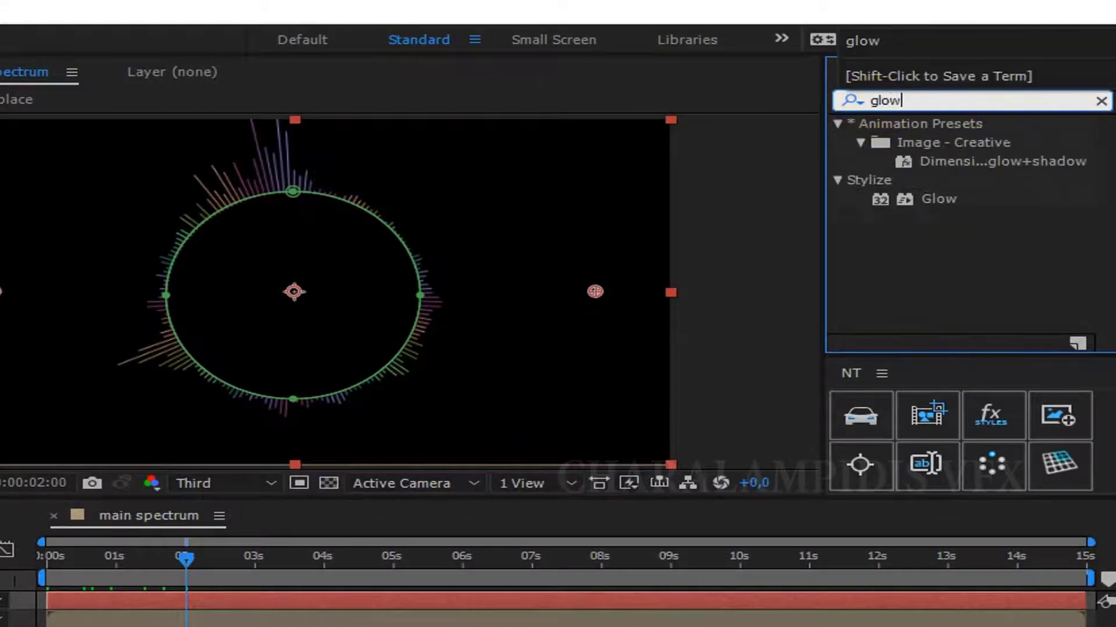
mouse_move(988, 187)
left_mouse_down()
mouse_move(108, 352)
mouse_move(116, 346)
left_mouse_up()
scroll(83, 202, "up", 10)
key("v")
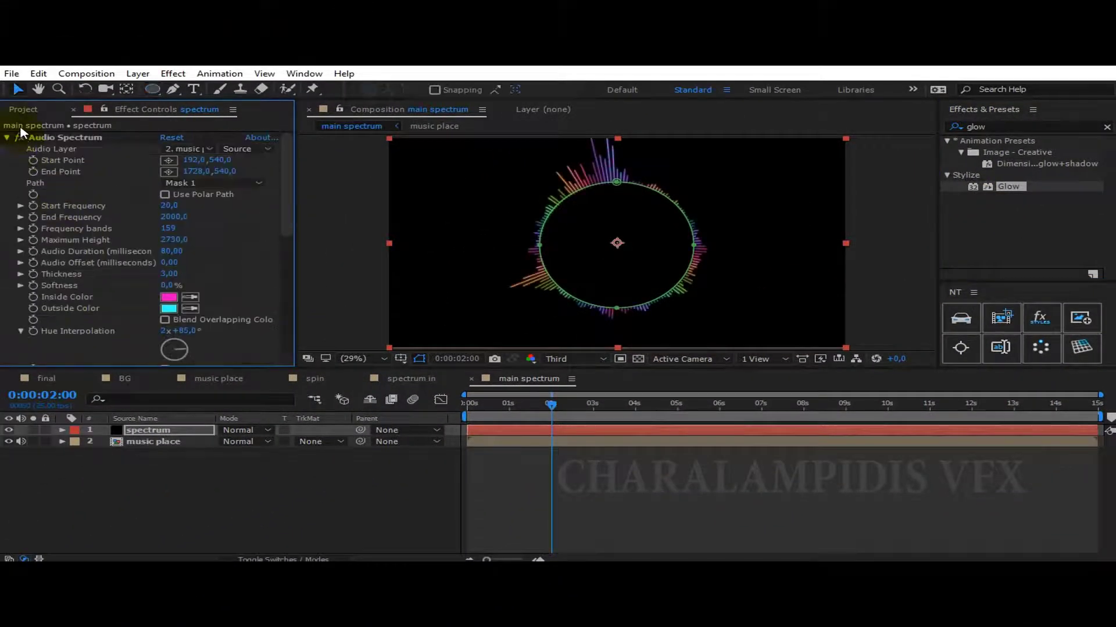
left_click(8, 138)
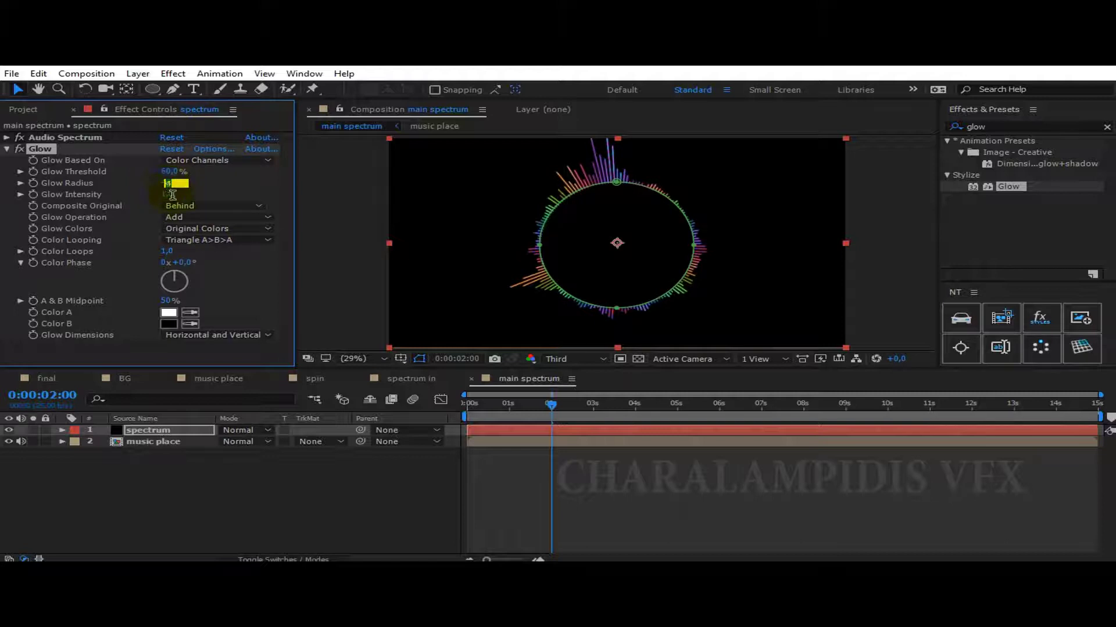
left_click(37, 151)
- Duplicate the Glow, collapse the effect settings, and switch to the final composition
key("ctrl+d")
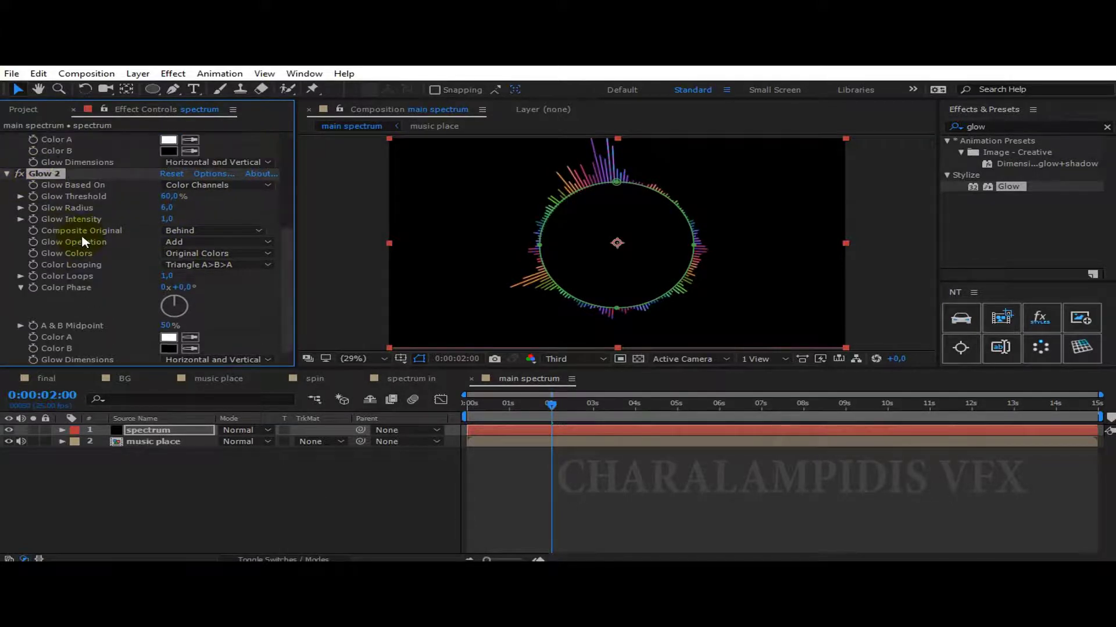
left_click(219, 321)
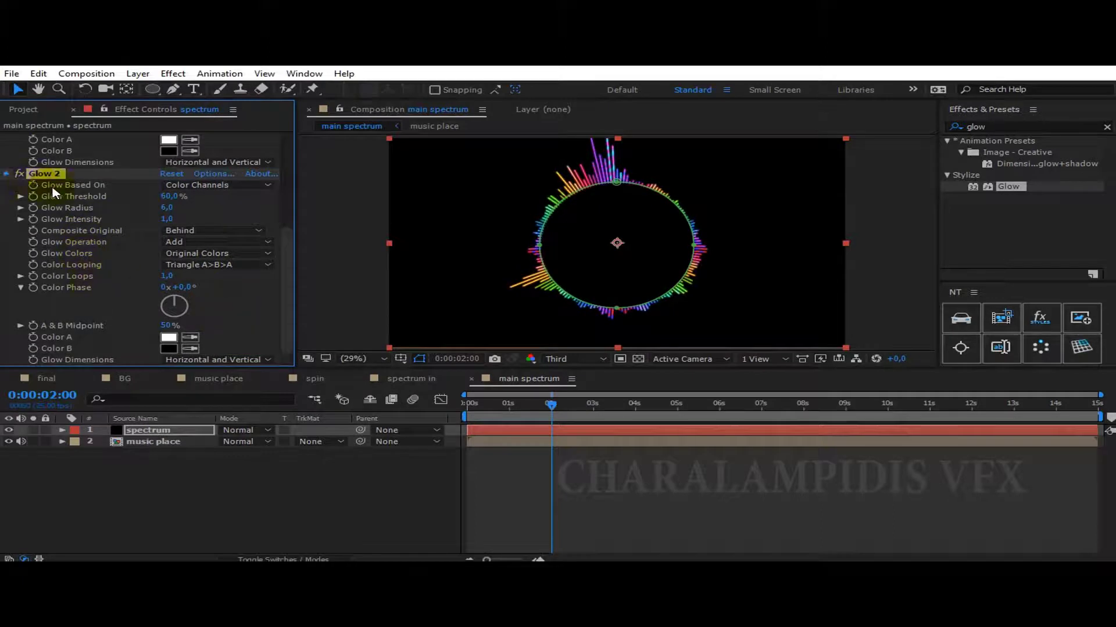
left_click(7, 174)
left_click(7, 152)
left_click(267, 363)
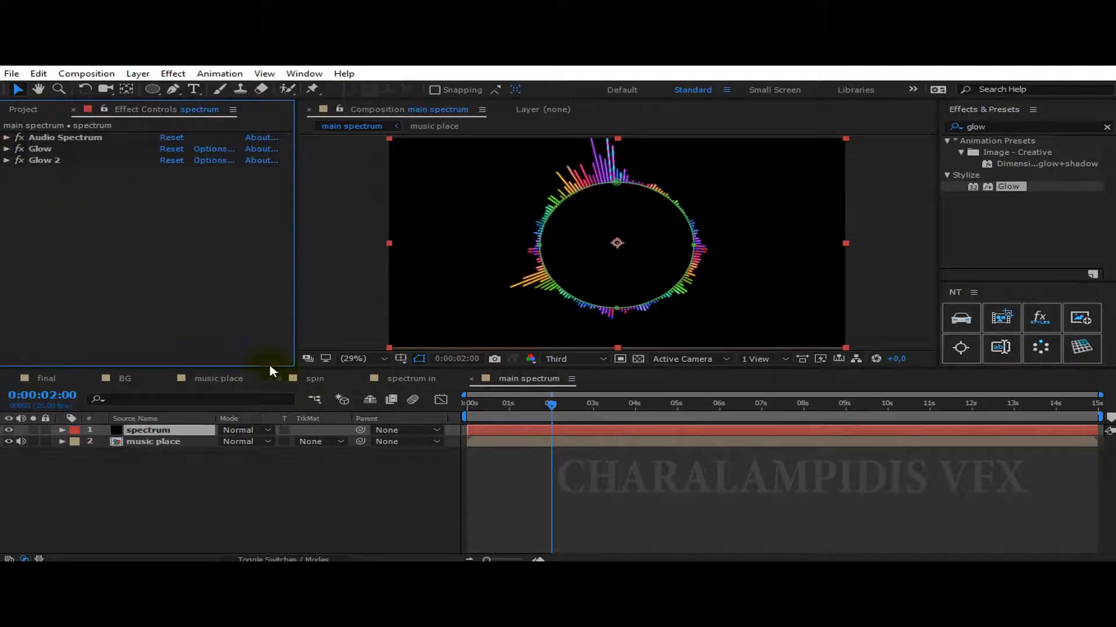
left_click(46, 379)
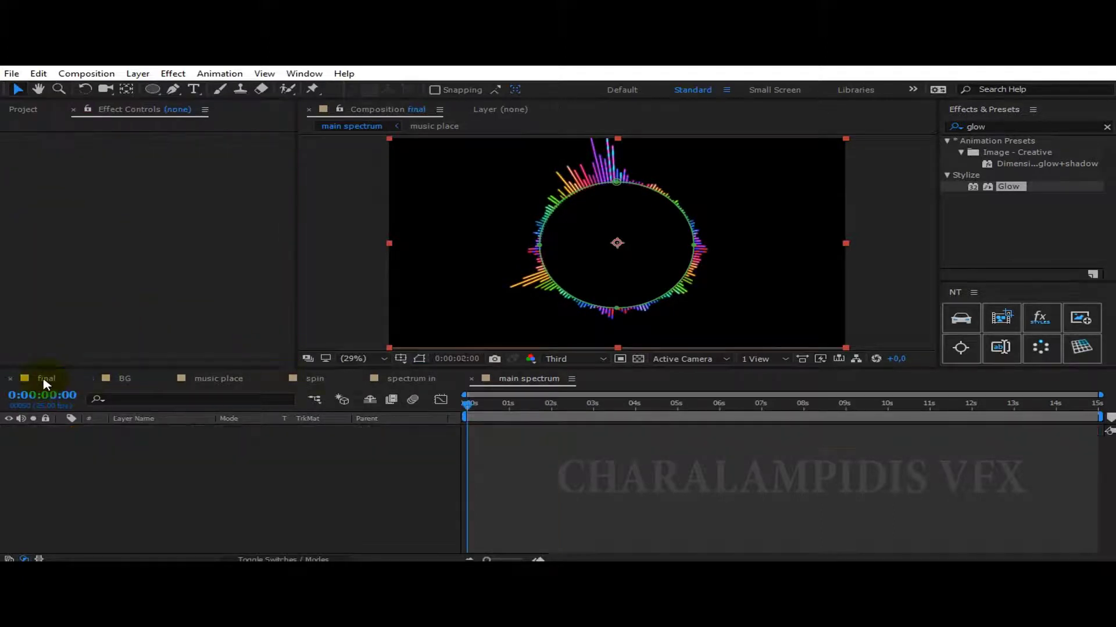
- Add BG as the first layer of the final comp
left_click(23, 109)
left_click(65, 269)
left_click_drag(50, 244, 115, 507)
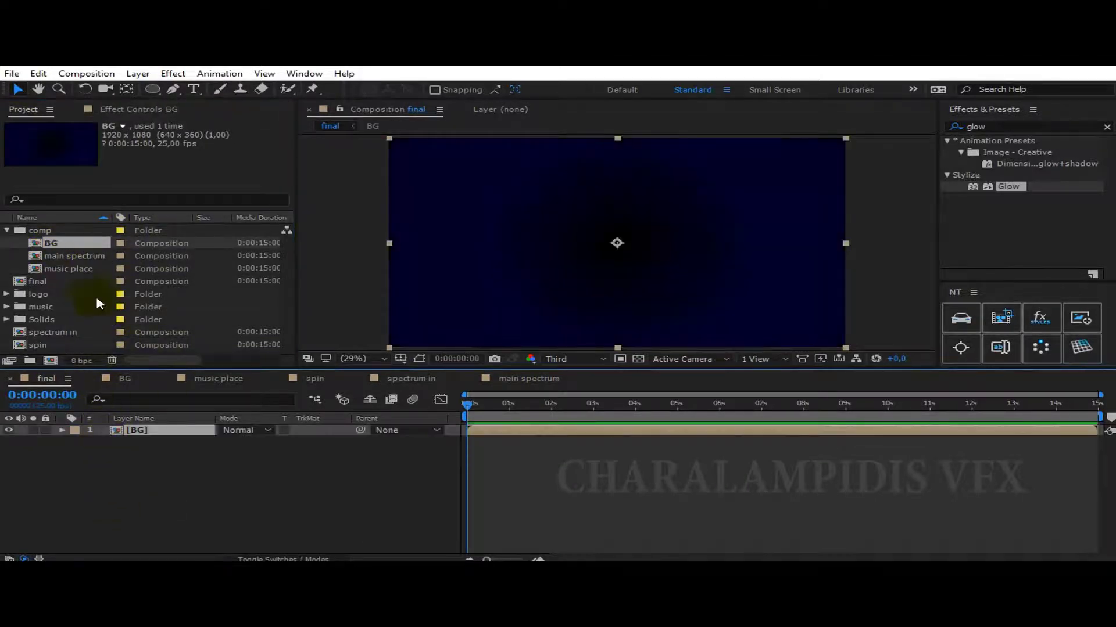
- File spectrum in and spin into the comp folder, then add spin on top of final
left_click_drag(44, 332, 41, 230)
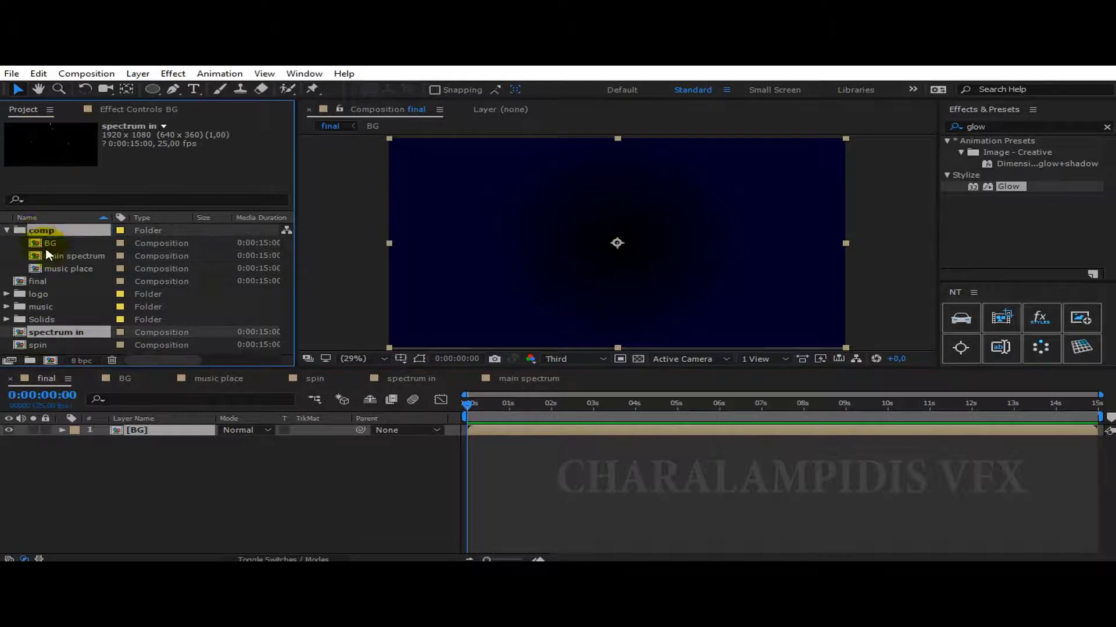
left_click(36, 345)
left_click(38, 294, "ctrl")
mouse_move(38, 294)
left_mouse_down()
mouse_move(41, 230)
mouse_move(148, 431)
left_mouse_up()
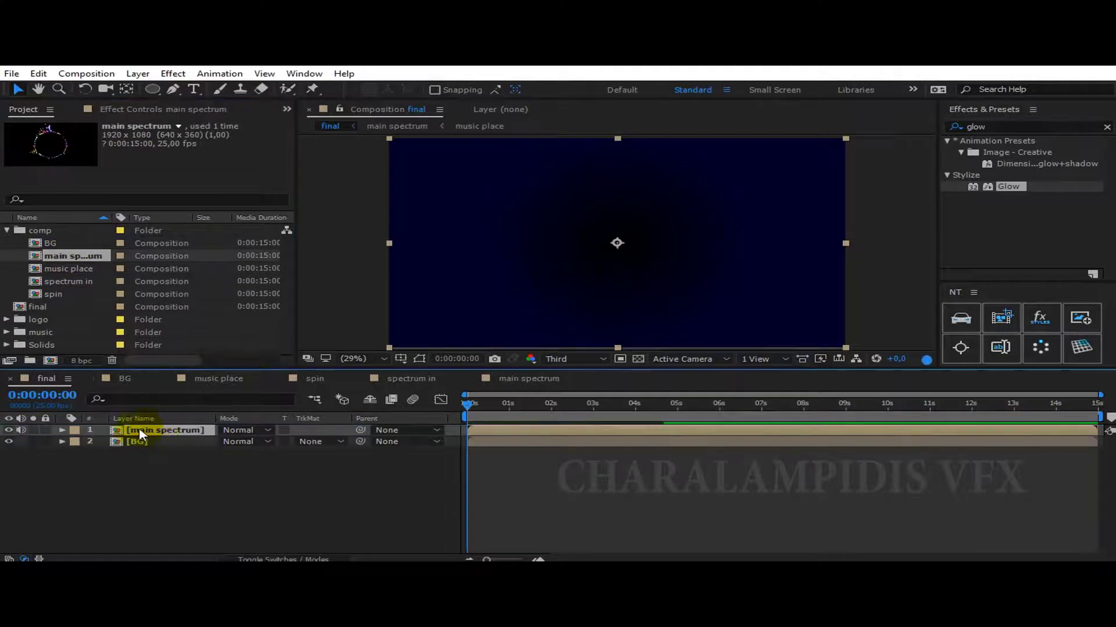
left_click(66, 284)
left_click_drag(53, 294, 157, 431)
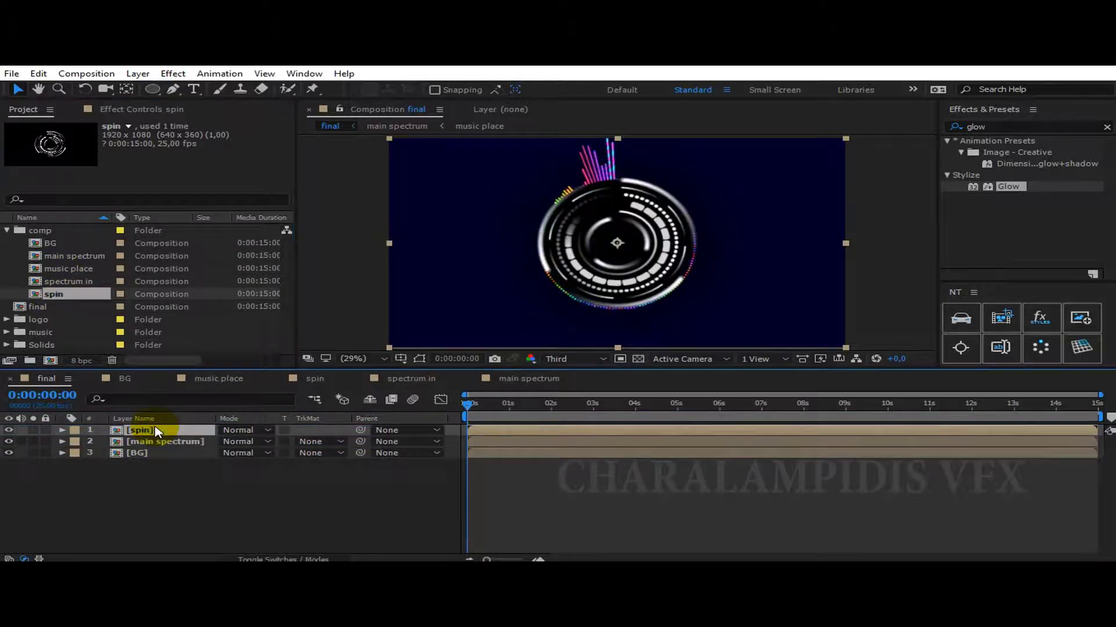
- Scale the spin layer to 93% and nudge it slightly into place
key("s")
left_click_drag(242, 442, 235, 442)
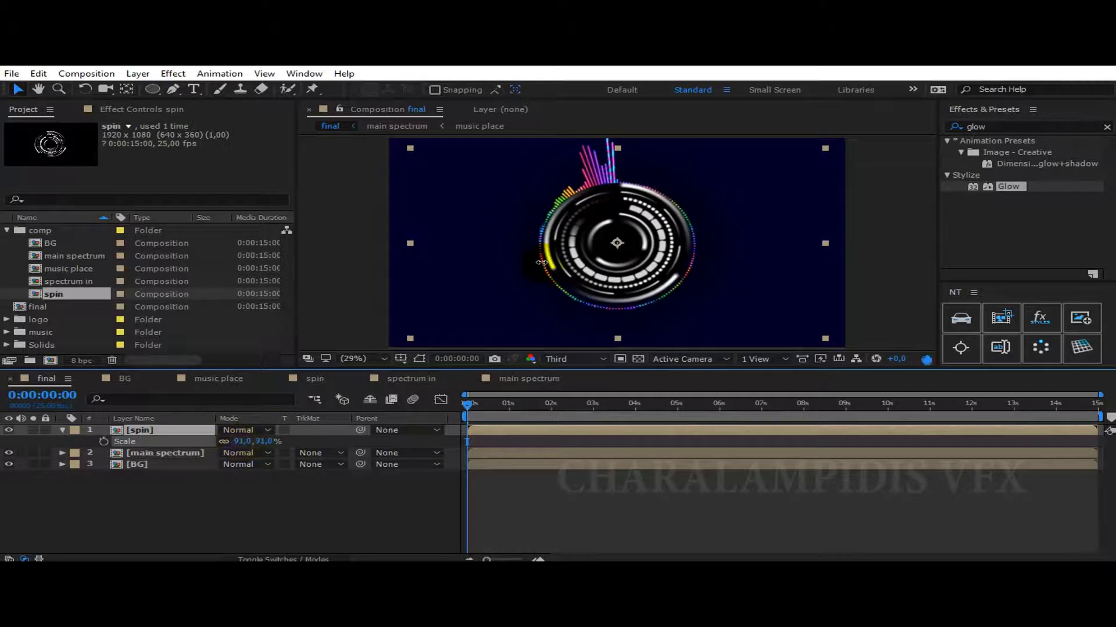
key("period")
left_click(178, 437)
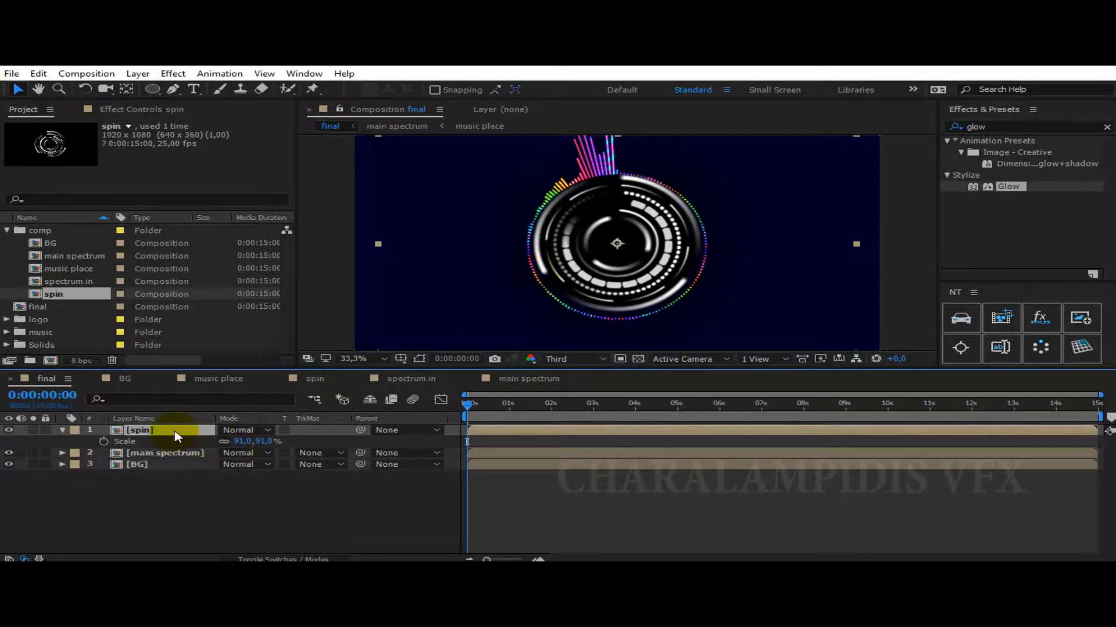
key("Right")
key("Down")
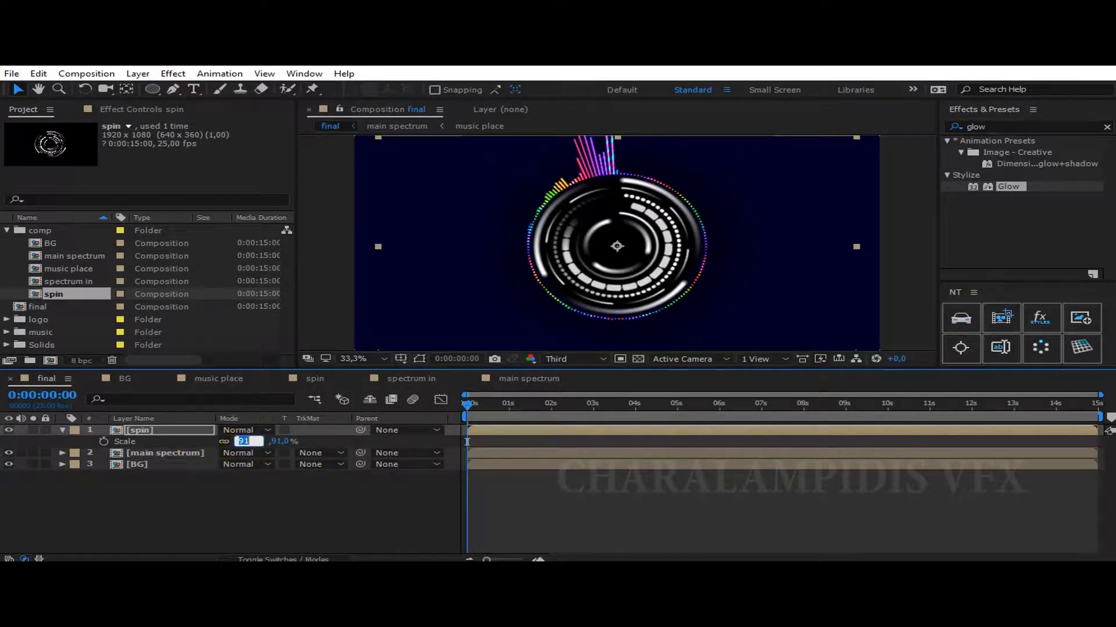
key("Return")
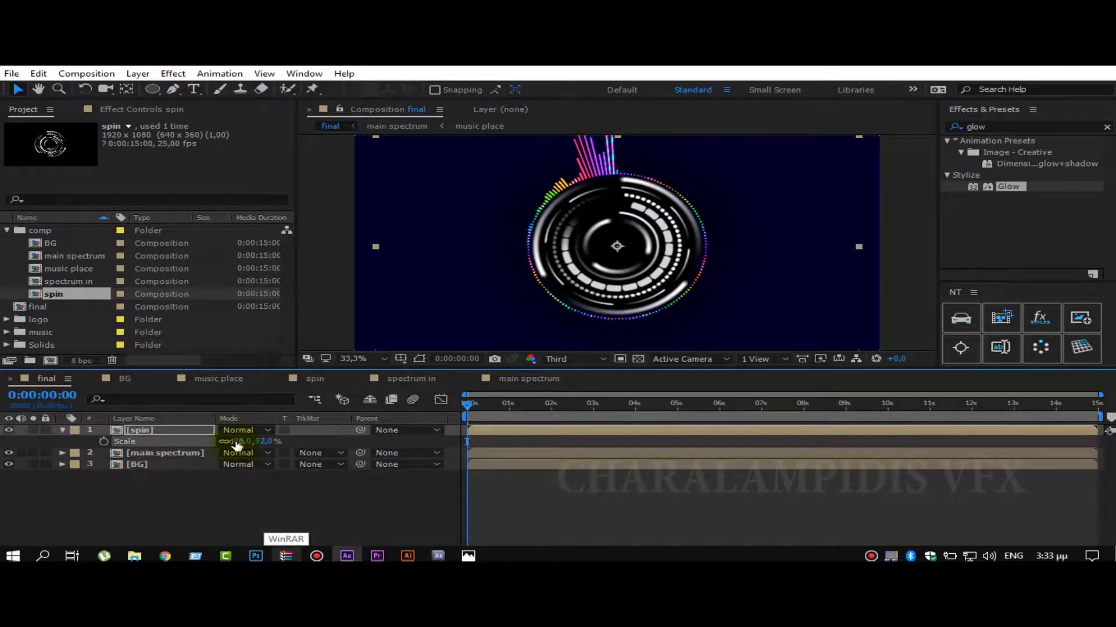
left_click(237, 443)
type("3")
key("Return")
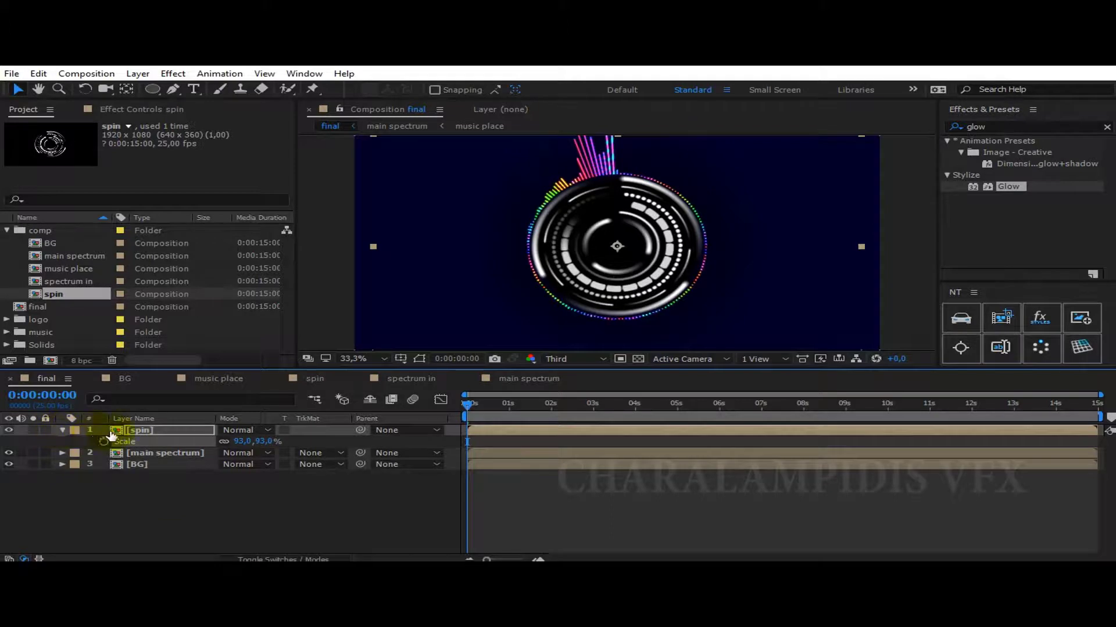
left_click(61, 430)
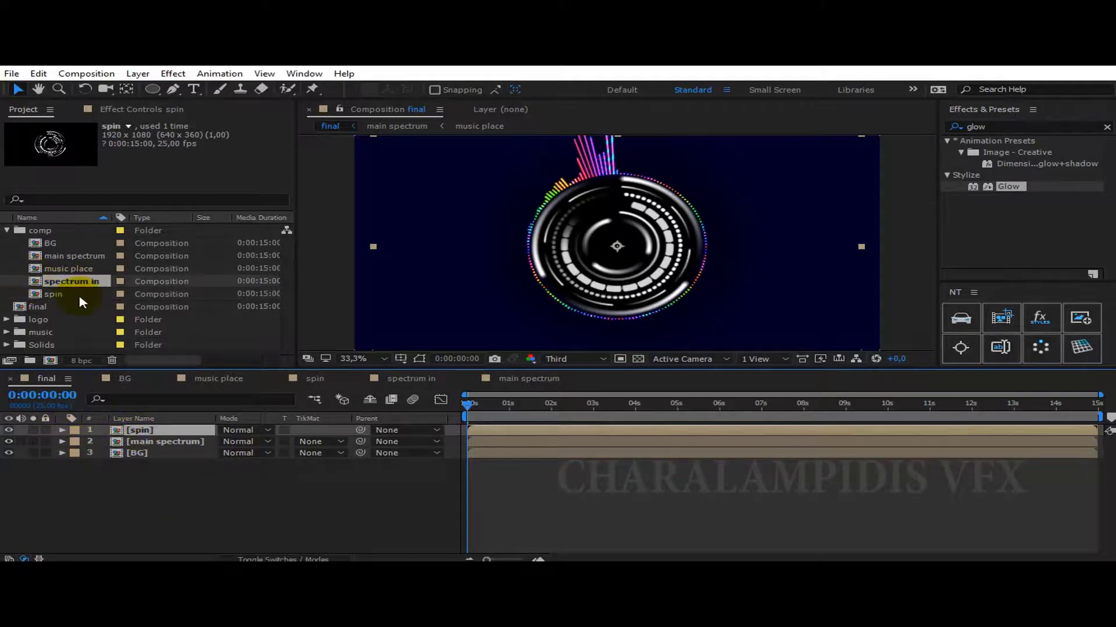
- Add spectrum in above spin in the final comp and scale it to 33%
left_click_drag(69, 282, 171, 435)
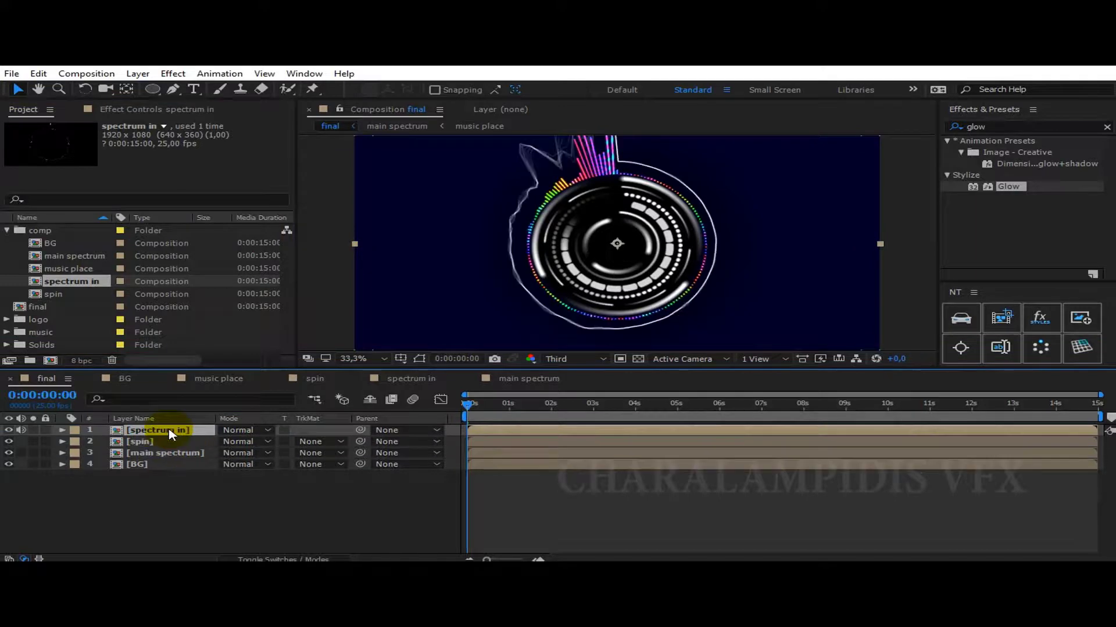
key("s")
left_click_drag(243, 441, 184, 436)
key("Return")
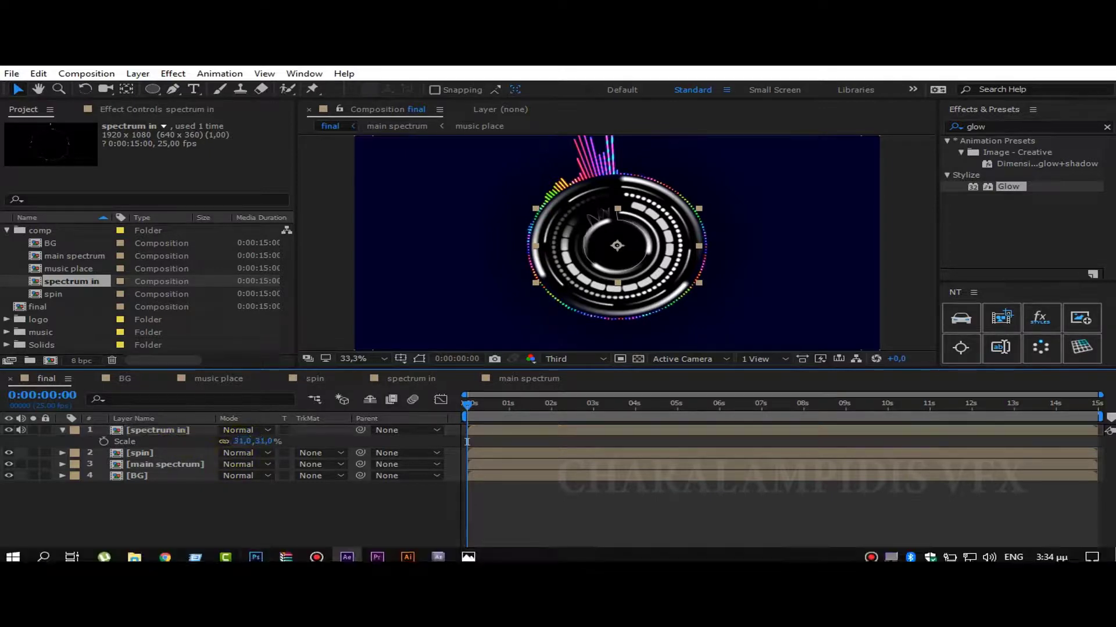
left_click(243, 445)
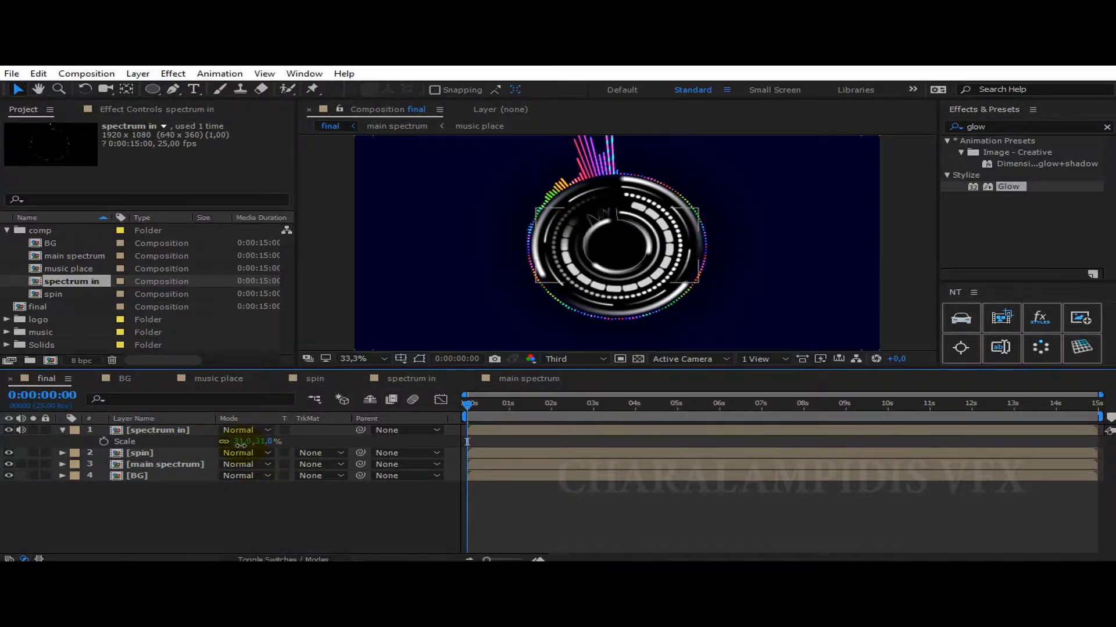
left_click(241, 442)
type("33")
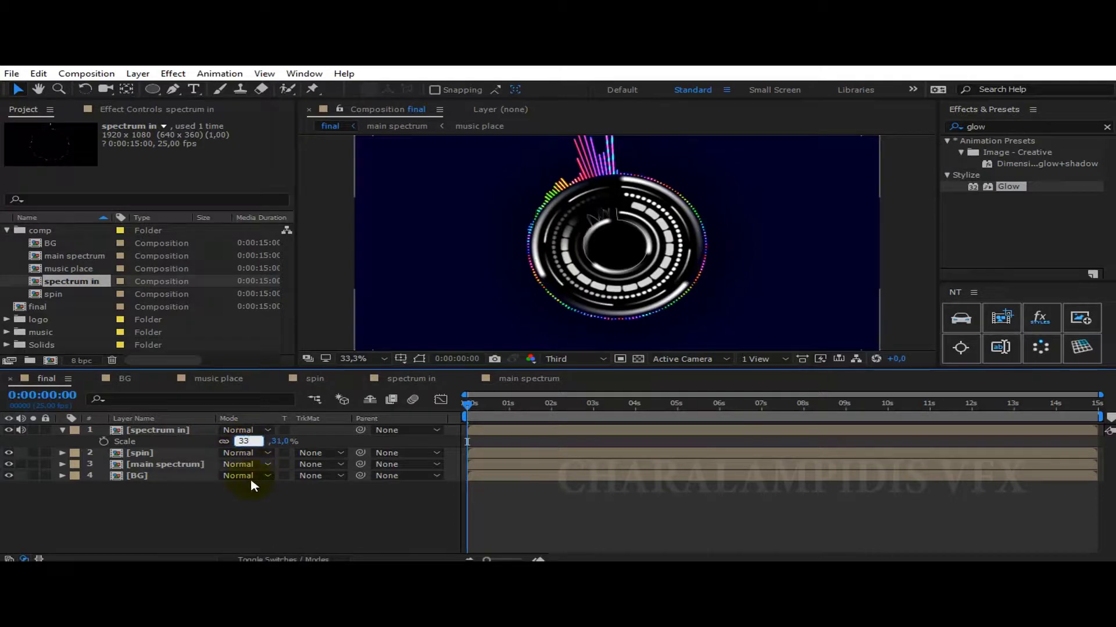
key("Return")
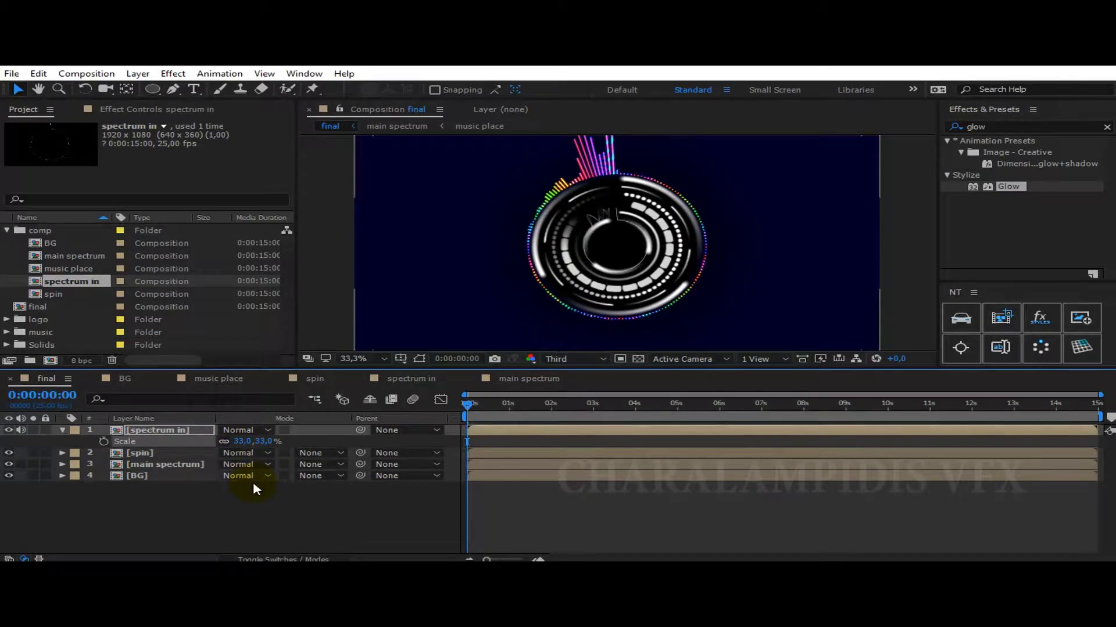
- Add music place as the bottom layer of the final comp
left_click(252, 482)
left_click(154, 518)
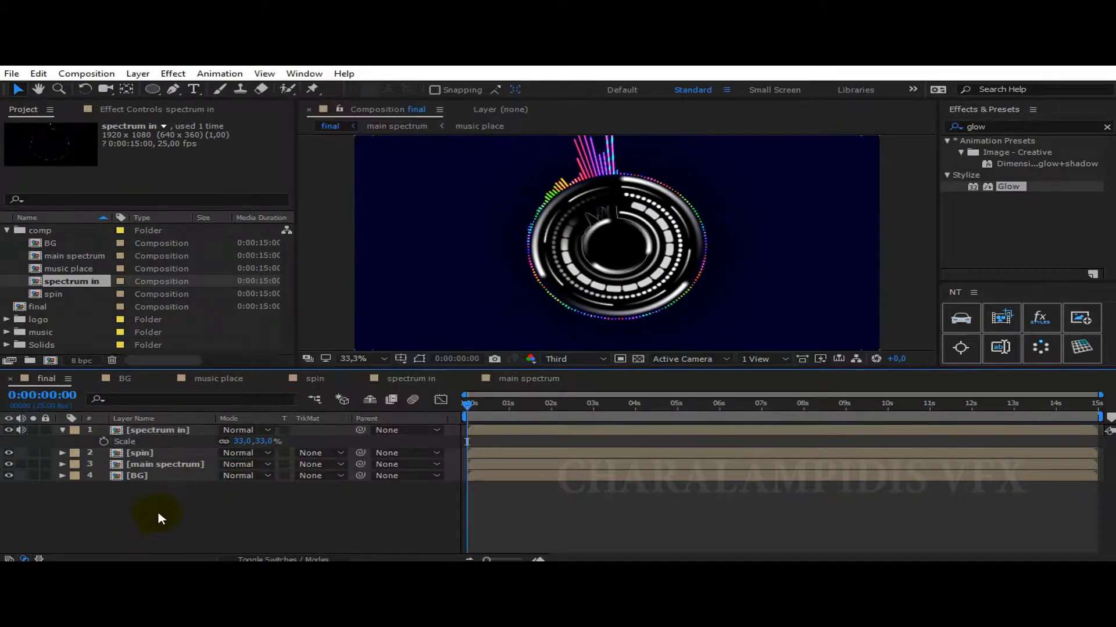
left_click(62, 430)
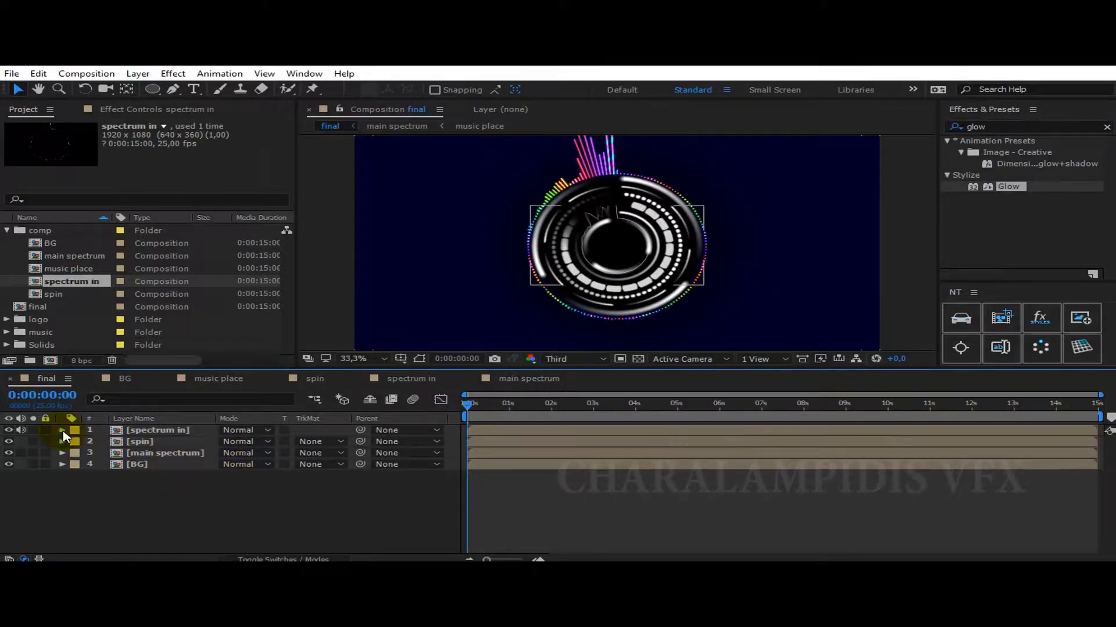
left_click(174, 431)
left_click(53, 284)
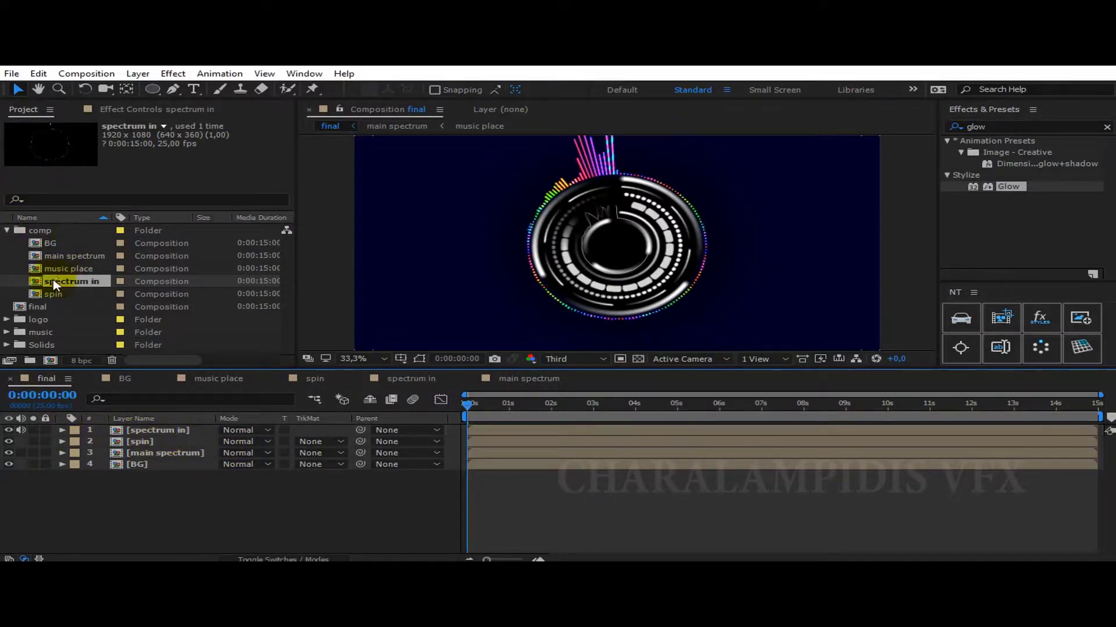
mouse_move(73, 269)
left_mouse_down()
mouse_move(125, 494)
mouse_move(158, 476)
mouse_move(133, 492)
left_mouse_up()
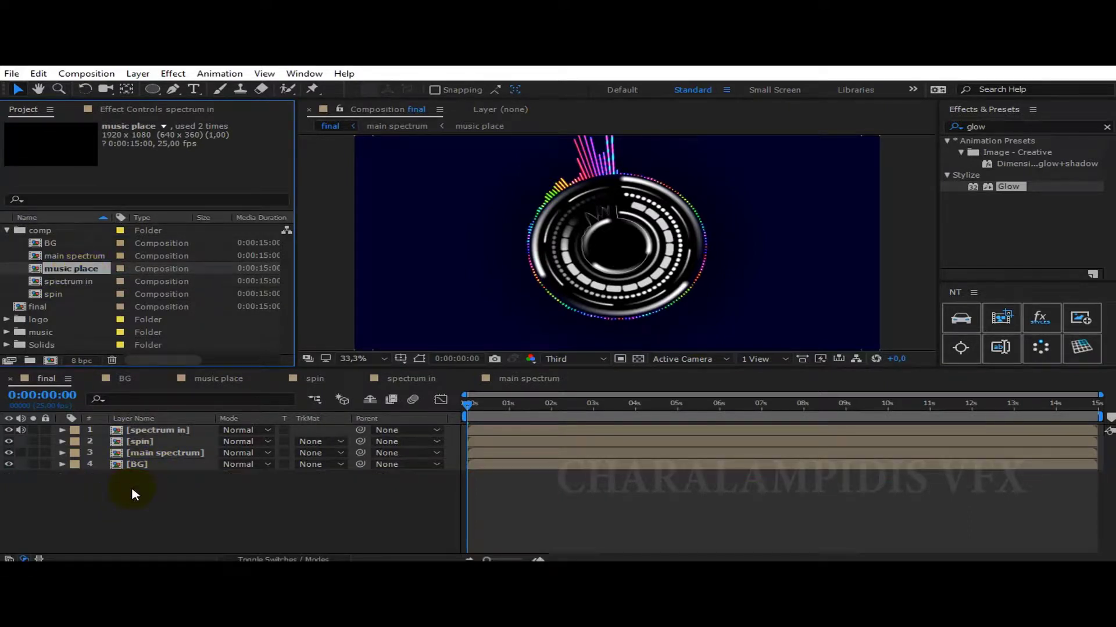
left_click_drag(26, 435, 10, 236)
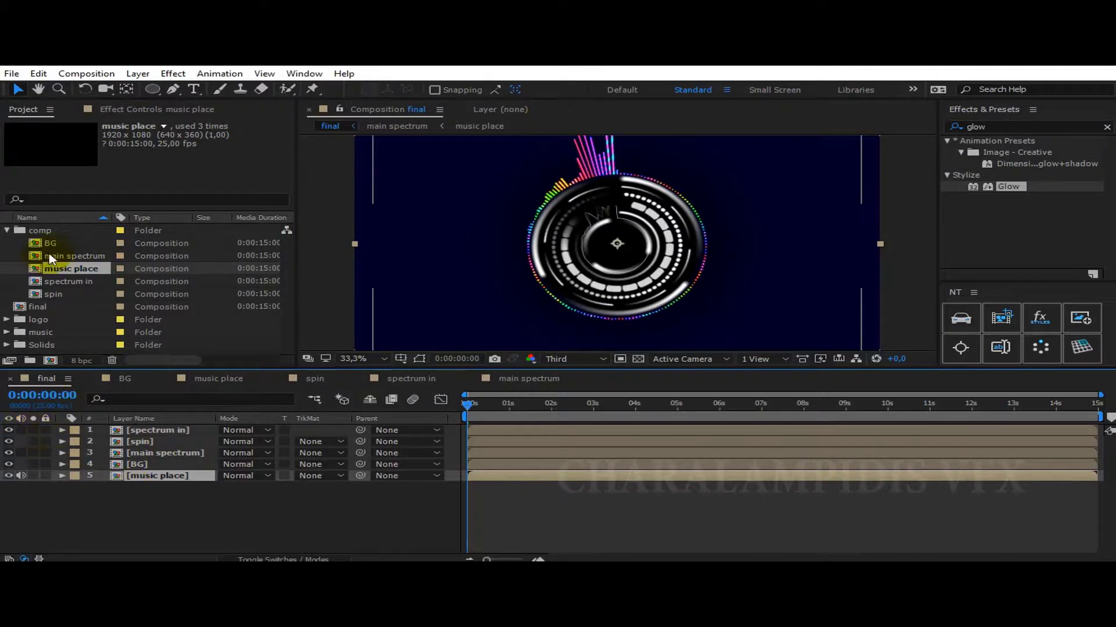
- Add logo.png on top via Crop & Pre-comp and scale it down to sit inside the rings
left_click(7, 231)
left_click(7, 256)
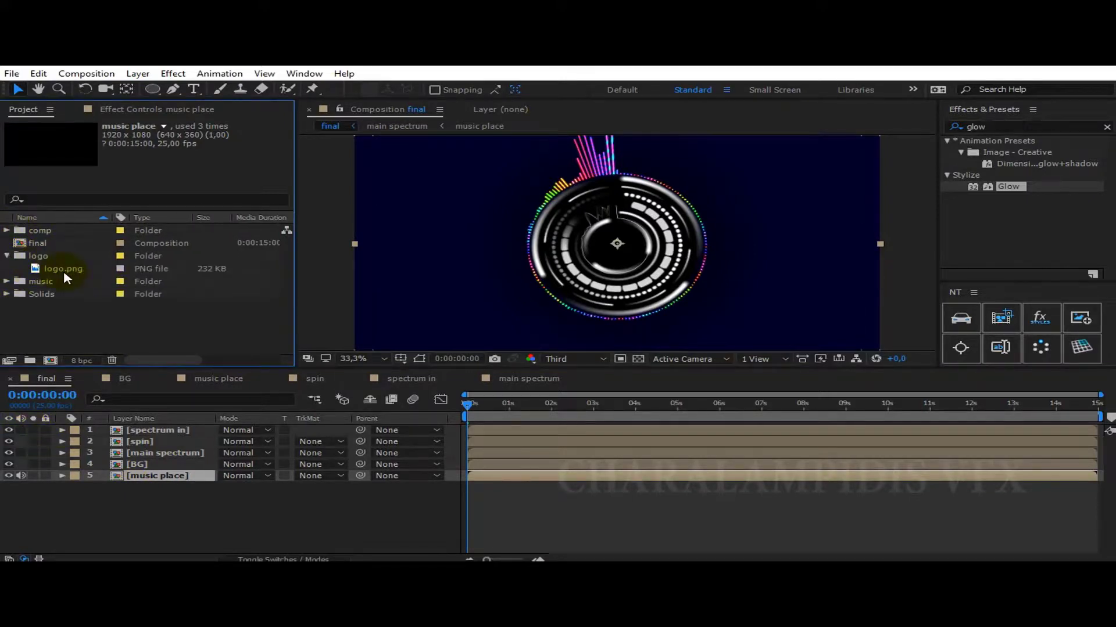
left_click_drag(63, 269, 147, 429)
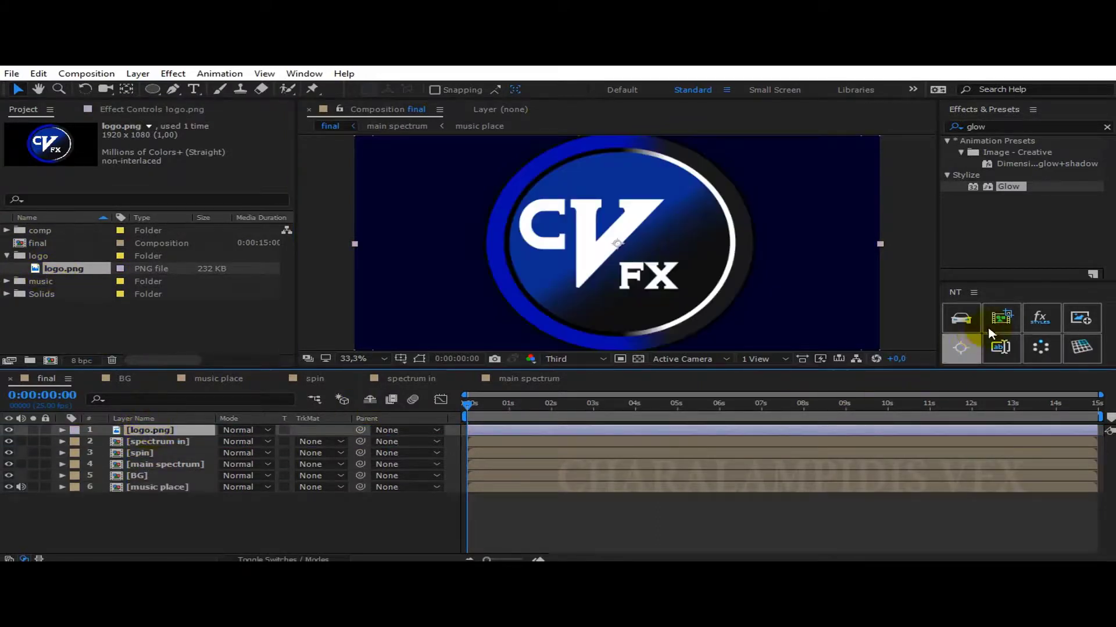
left_click(1007, 317)
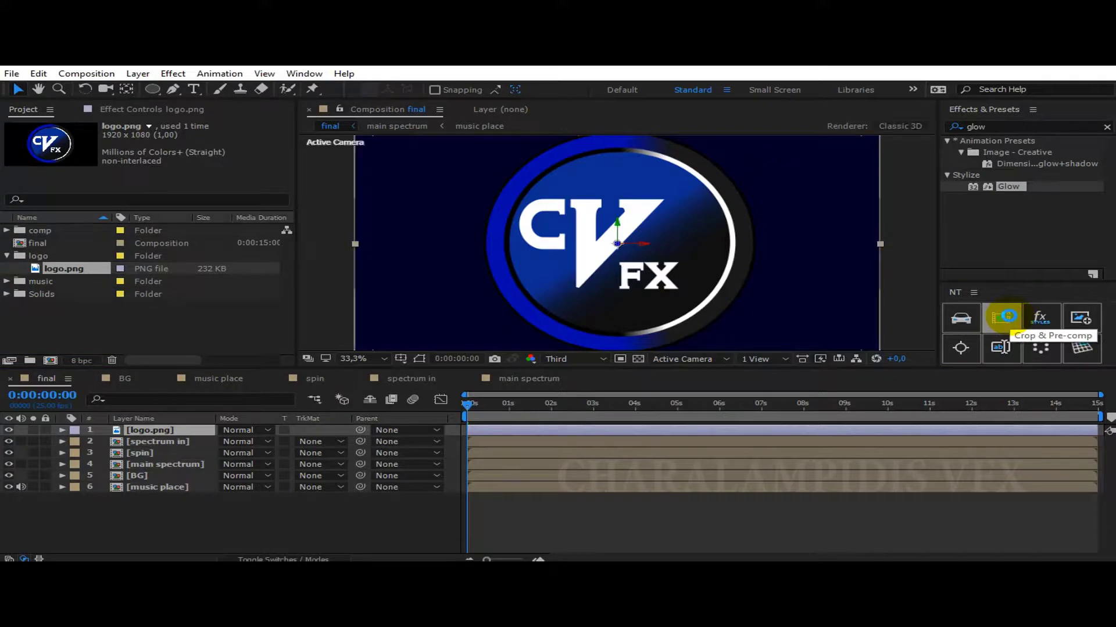
key("s")
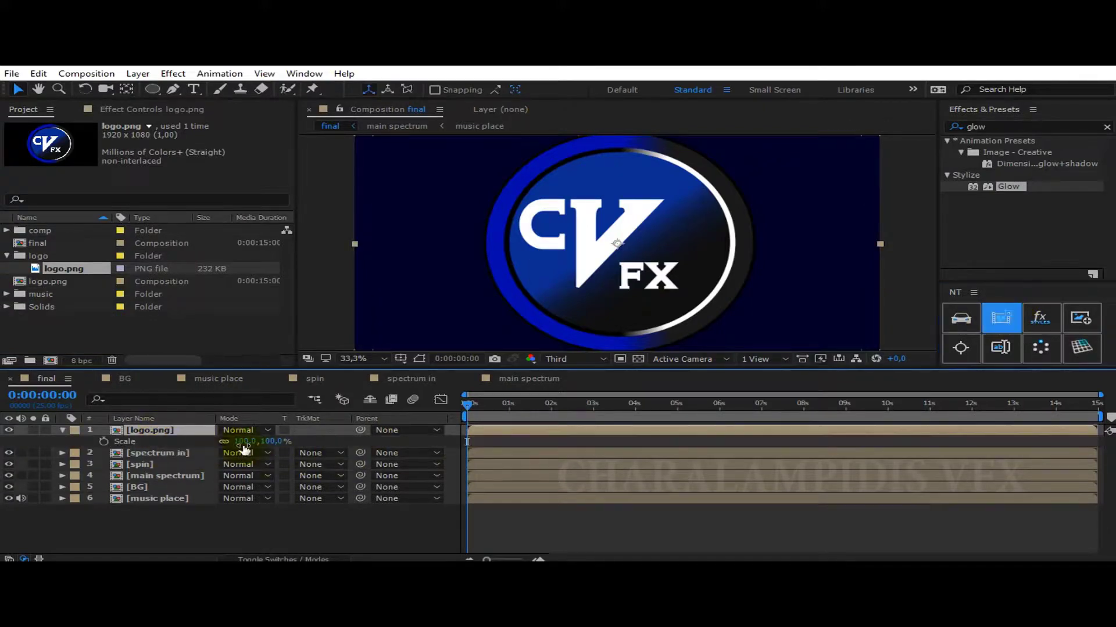
mouse_move(239, 441)
left_mouse_down()
mouse_move(152, 430)
mouse_move(164, 436)
left_mouse_up()
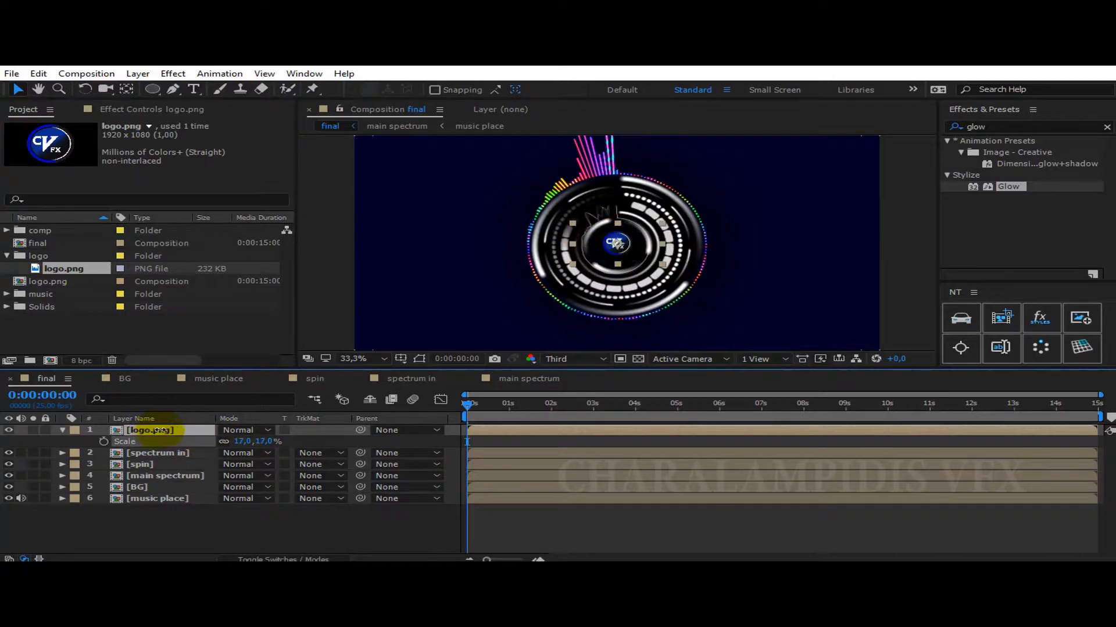
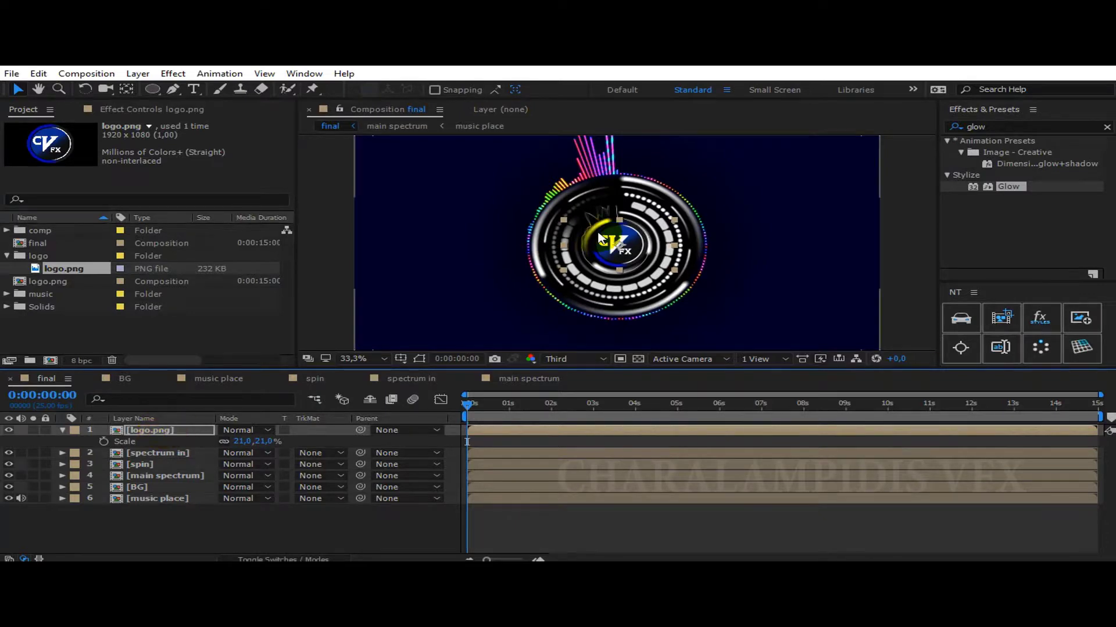
- Change the preview resolution from Third to Half while zoomed on the CV FX logo, then return to 100%
scroll(604, 238, "up", 4)
left_click(567, 360)
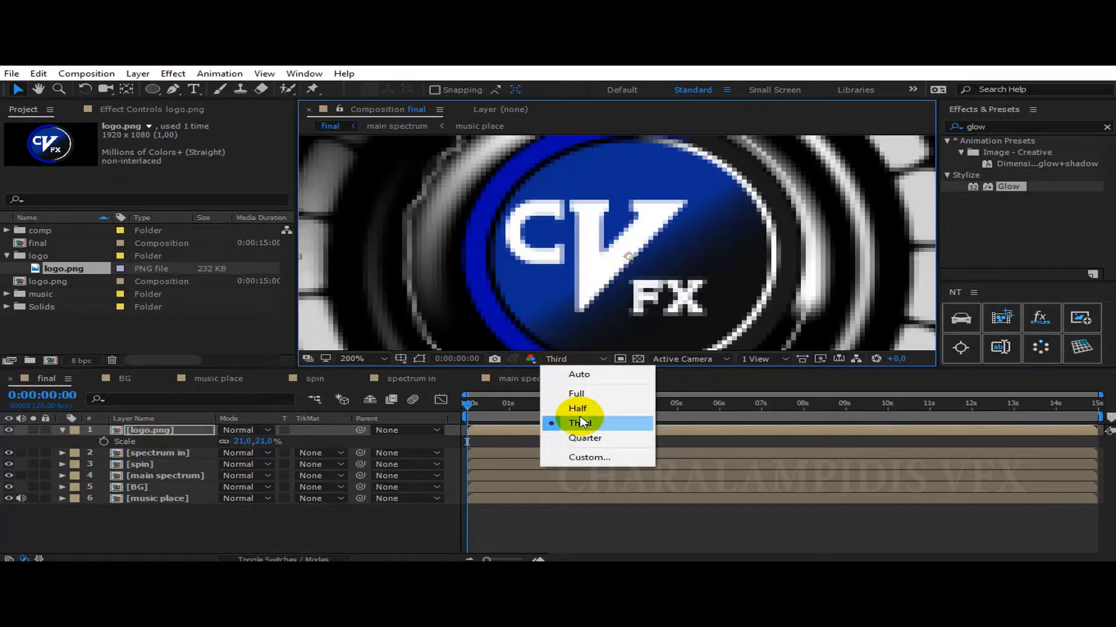
left_click(578, 410)
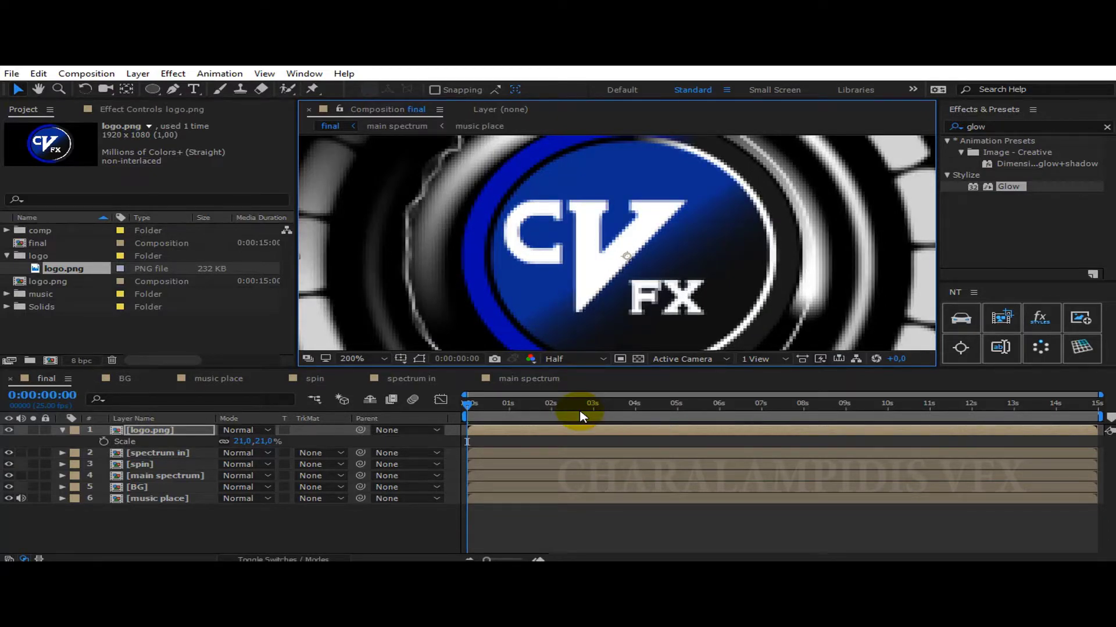
key("comma")
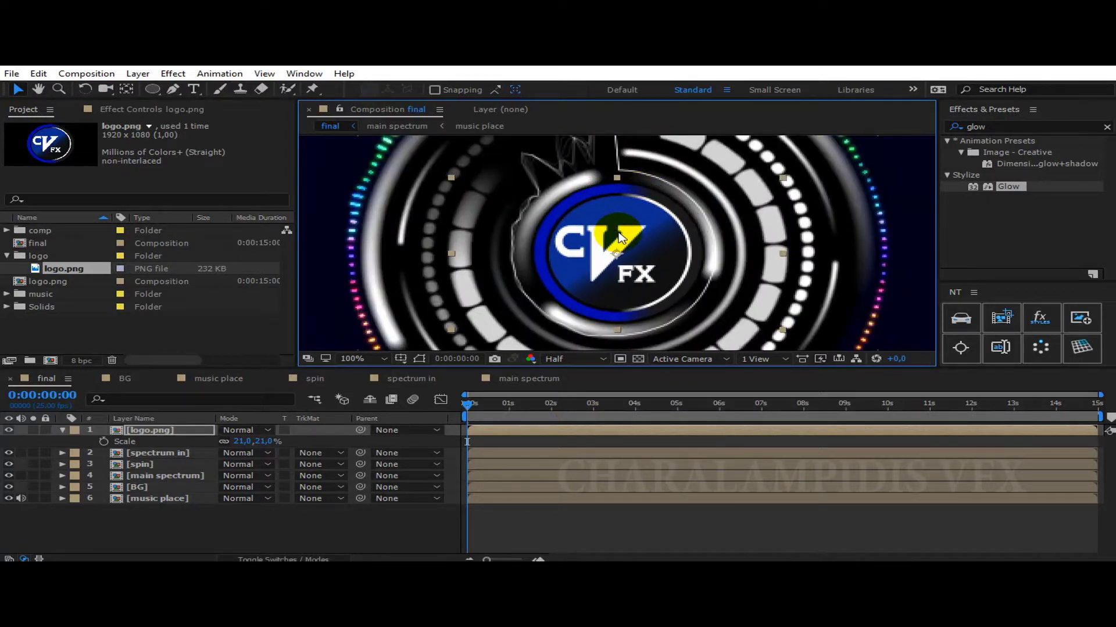
- Set the viewer magnification to 'Fit up to 100%' and collapse the logo.png layer's properties
left_click(376, 362)
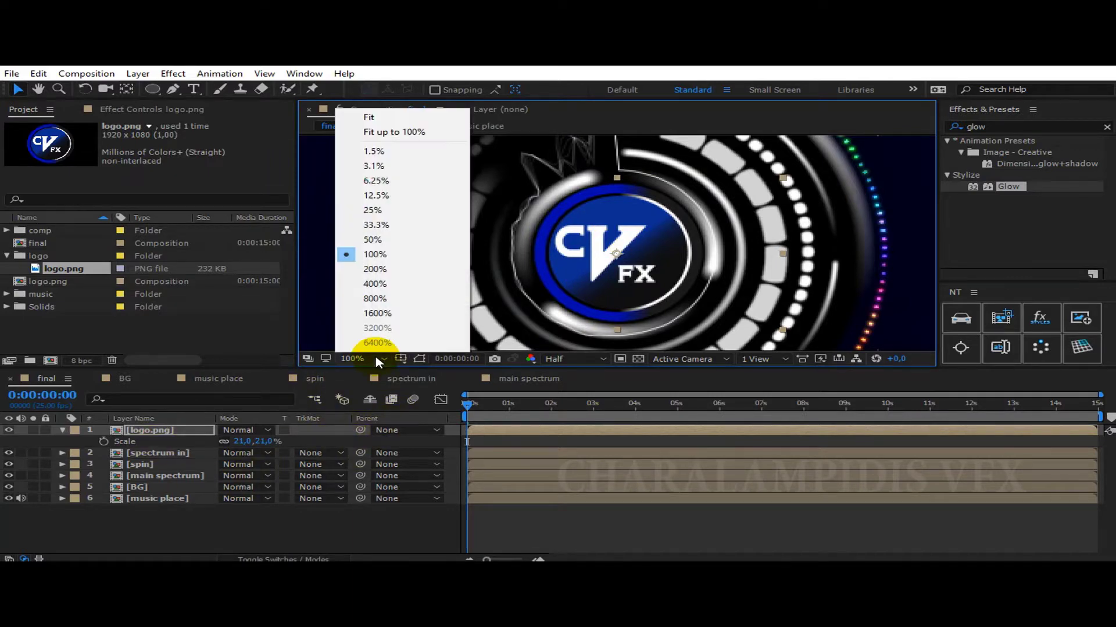
left_click(386, 130)
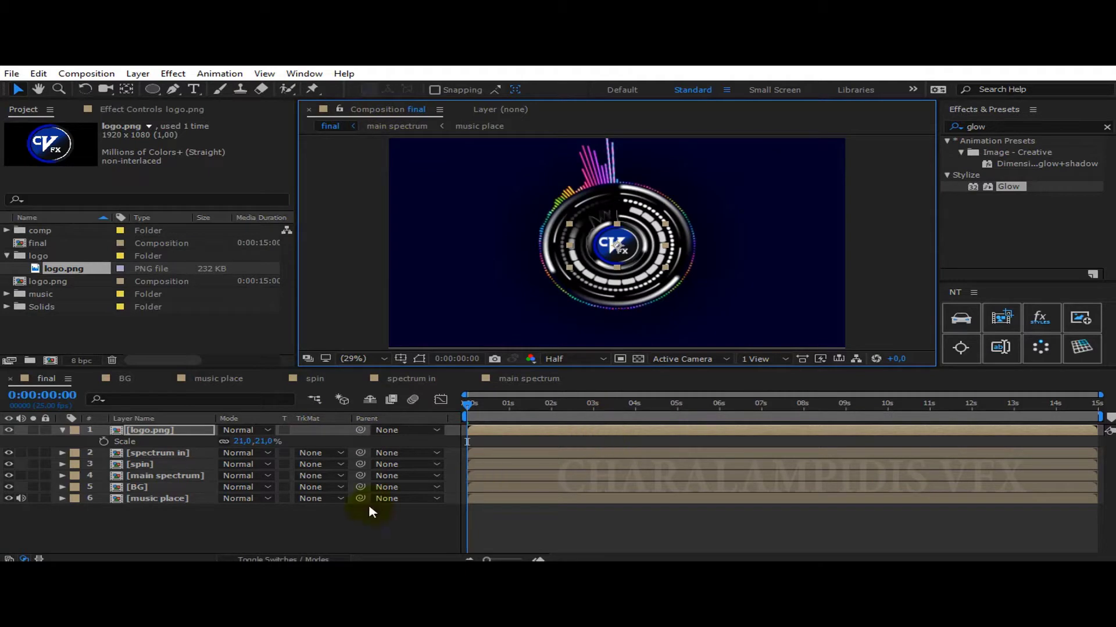
left_click(62, 430)
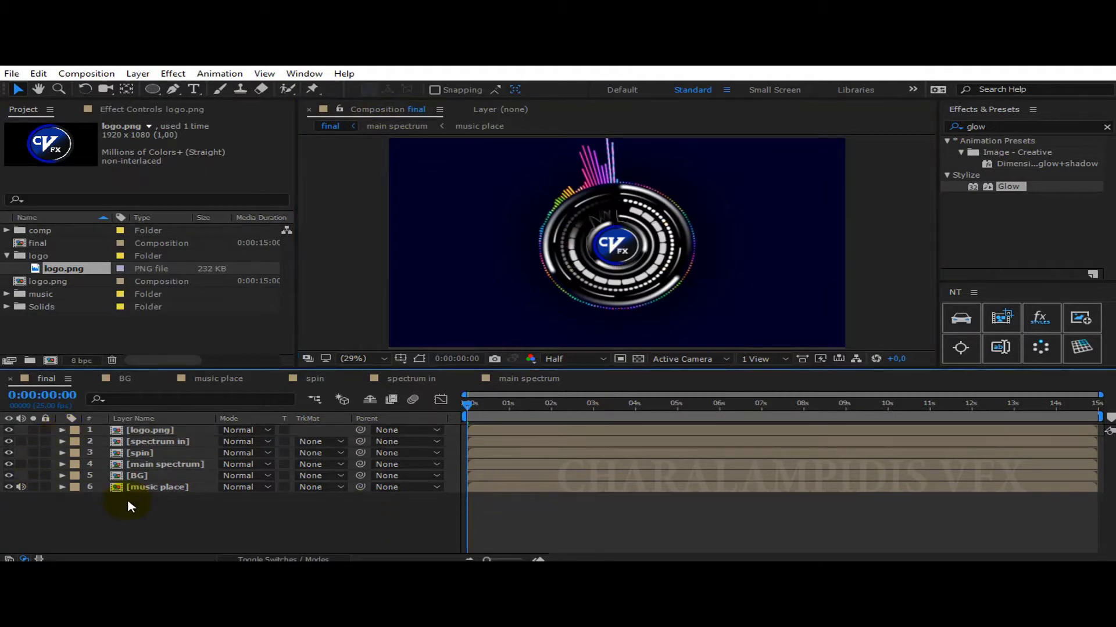